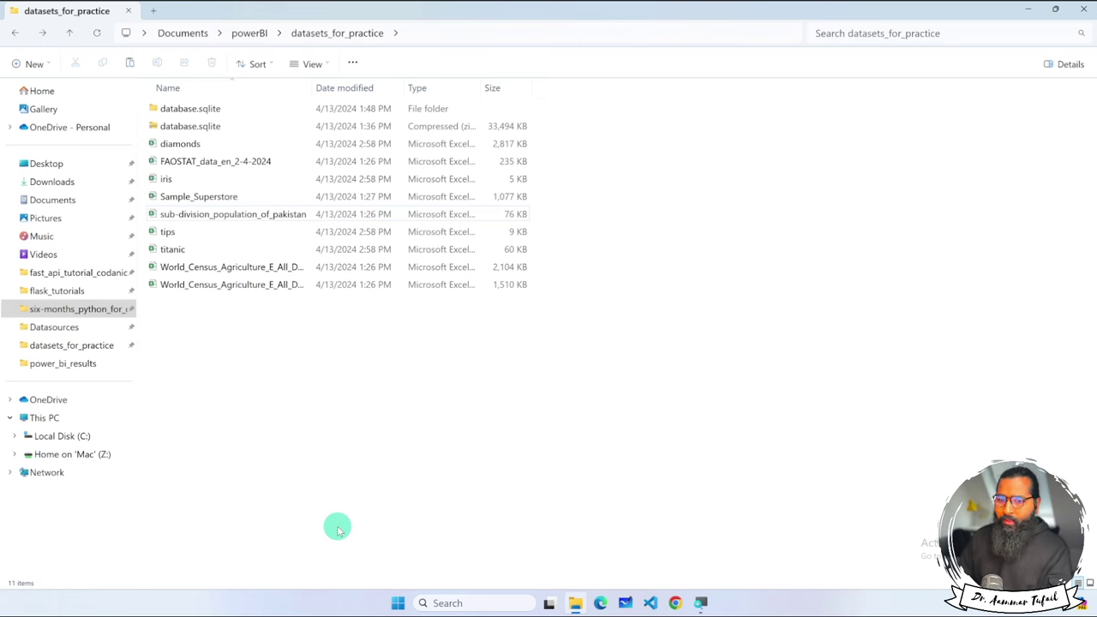
Preview and close the Sample_Superstore workbook, then launch Power BI Desktop from search
double_click(199, 198)
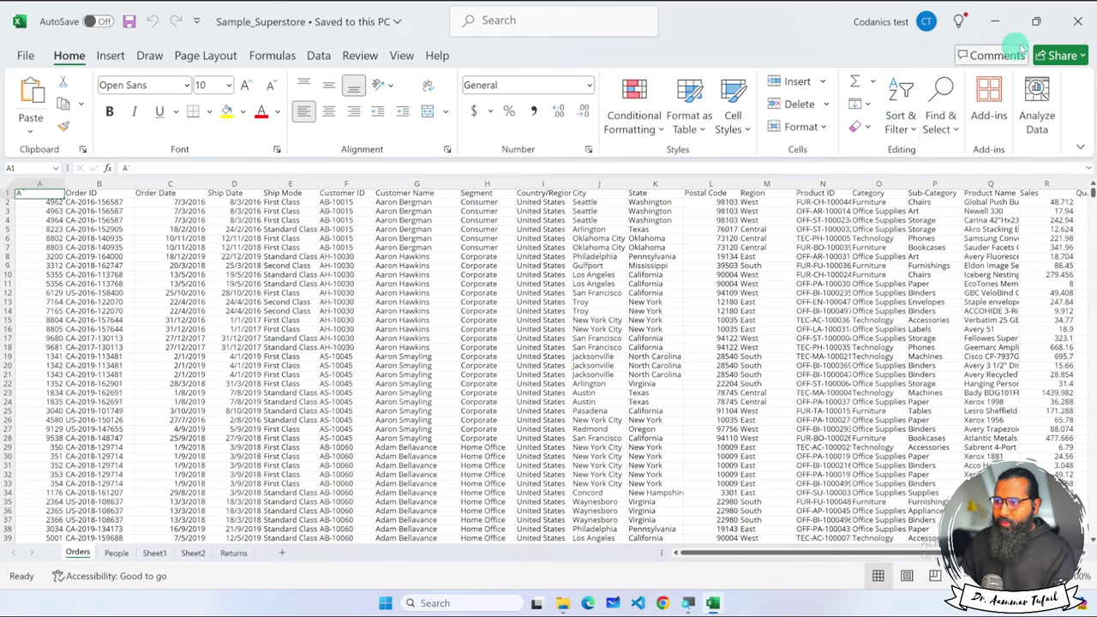
click(1077, 21)
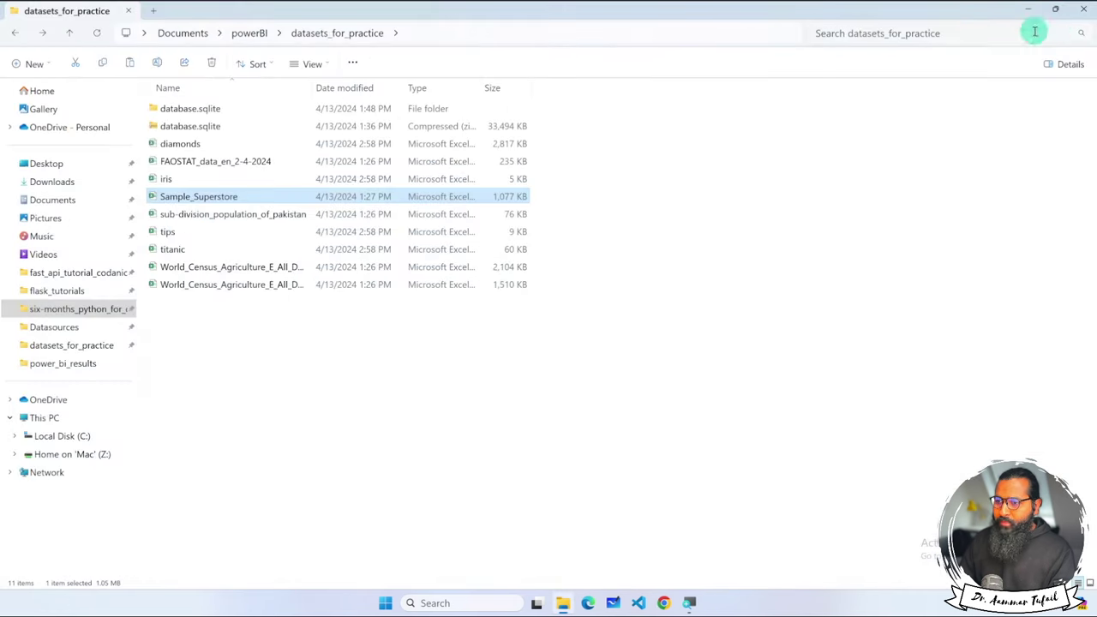
click(484, 603)
text(ower)
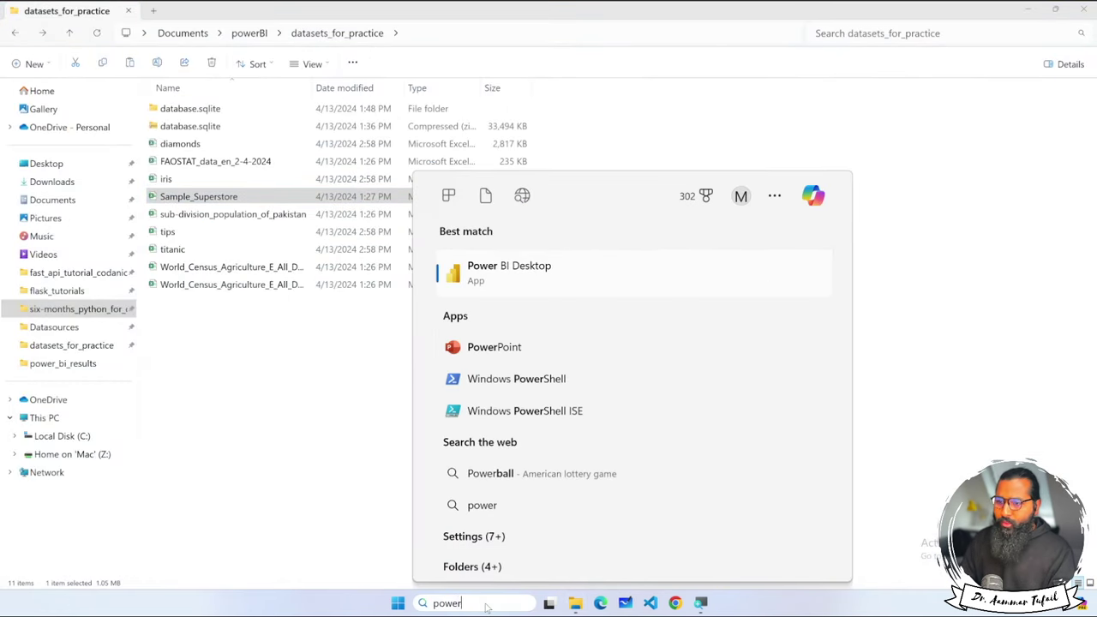
key(Return)
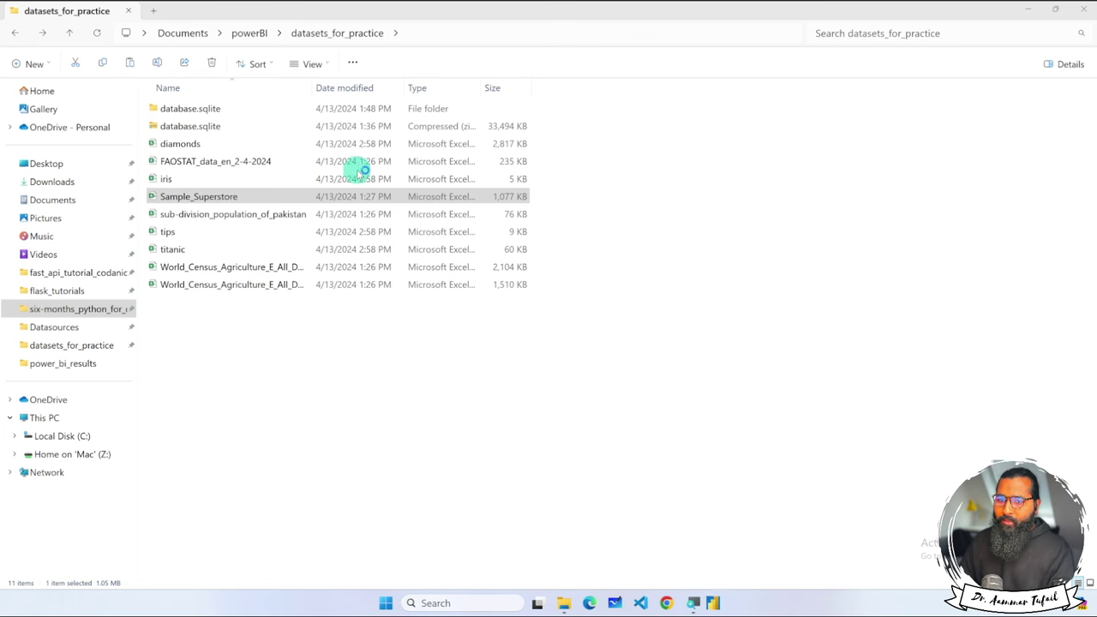
Browse to the powerBI > projects folder and switch to Power BI Desktop
click(251, 32)
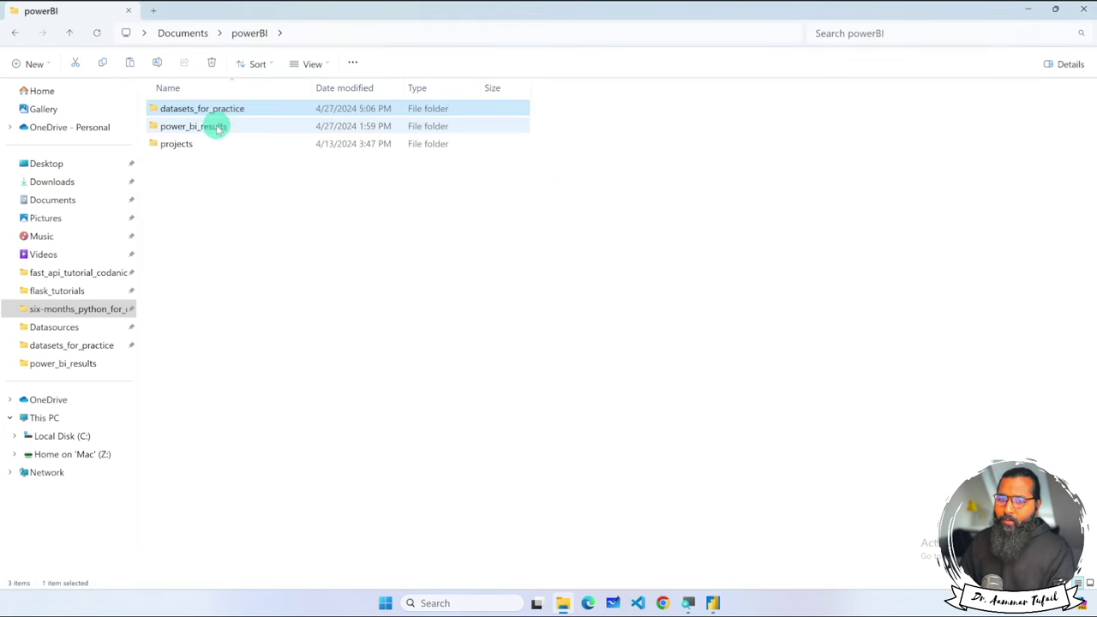
double_click(194, 143)
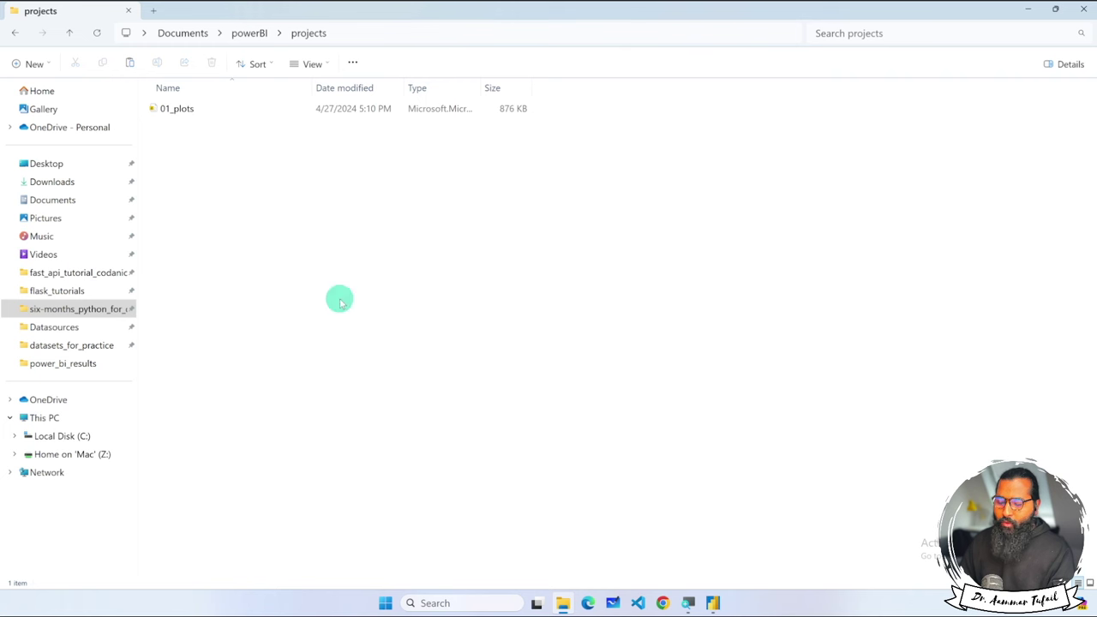
click(711, 600)
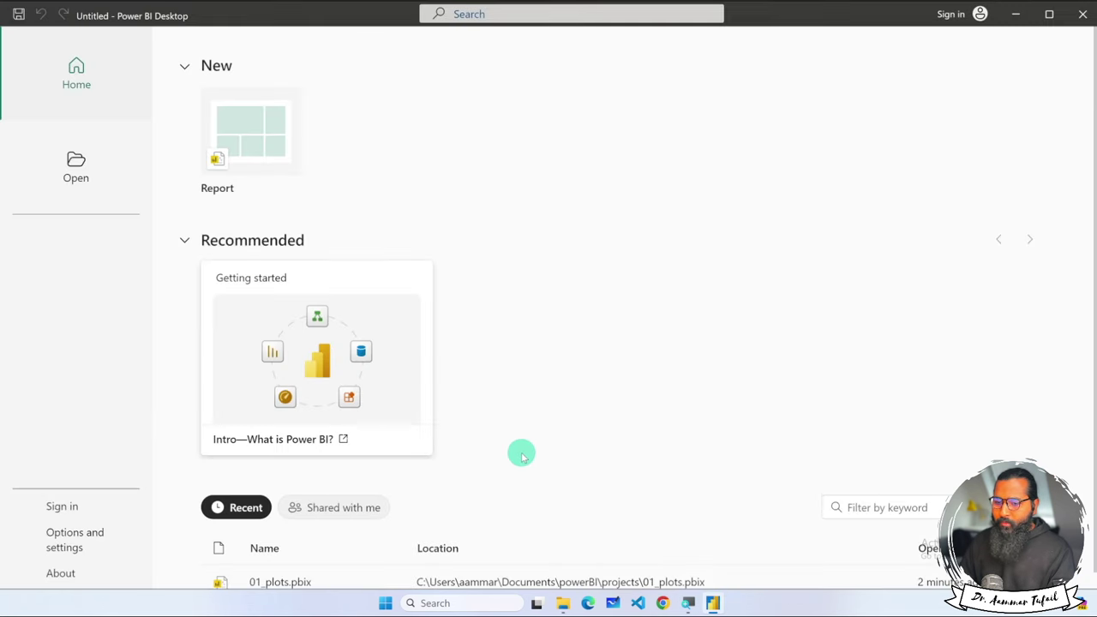
Create a blank report and save it as 02_report_Dashboard in powerBI > projects
click(263, 146)
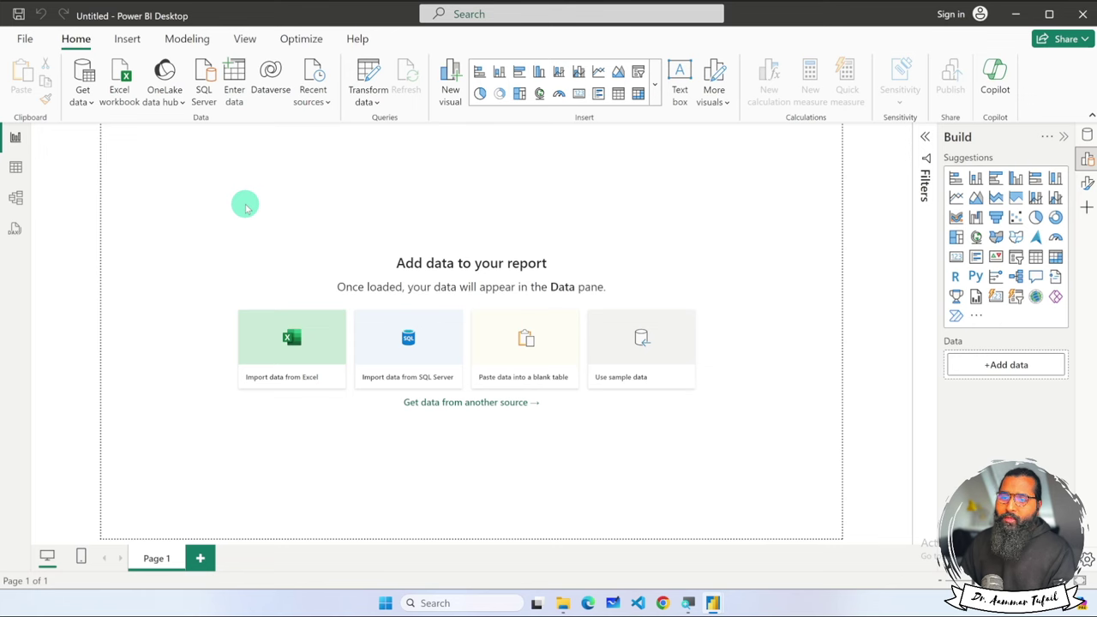
key(ctrl+s)
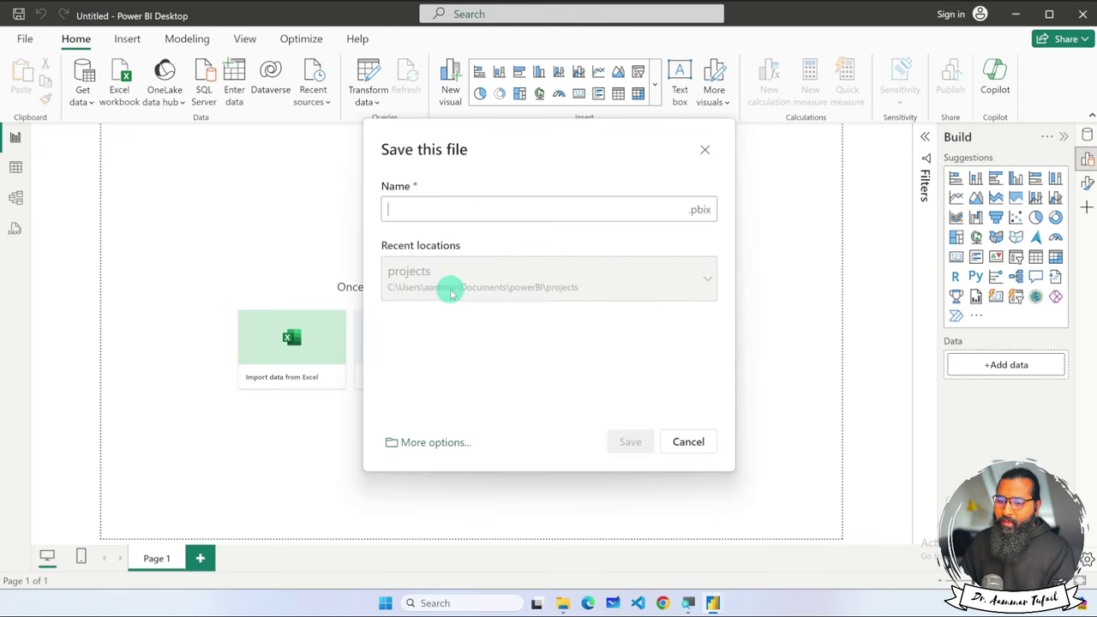
click(428, 439)
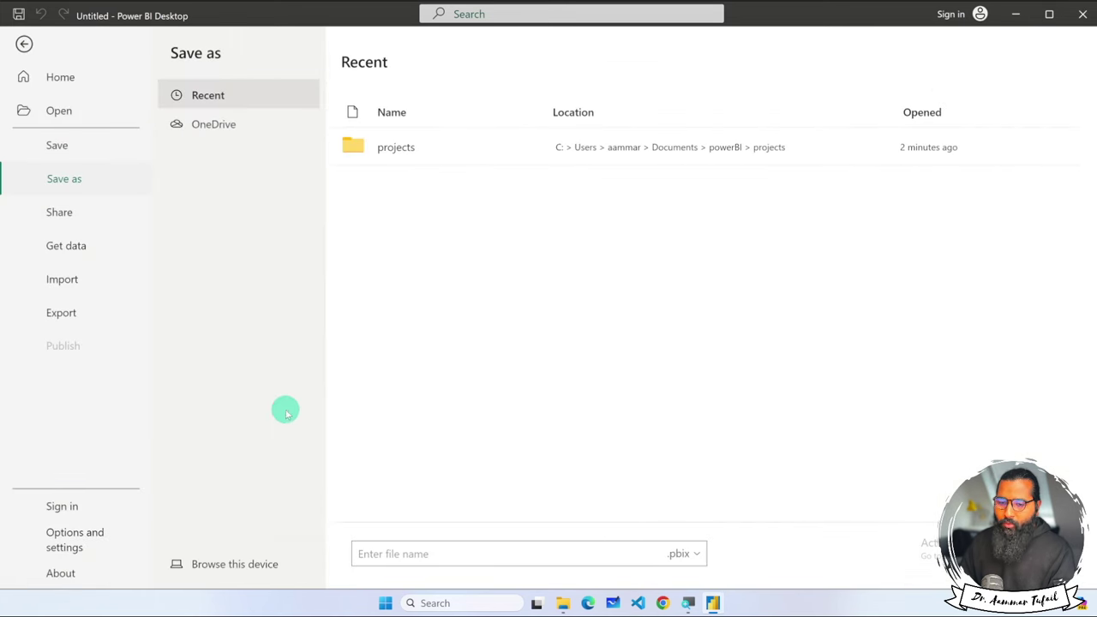
click(237, 558)
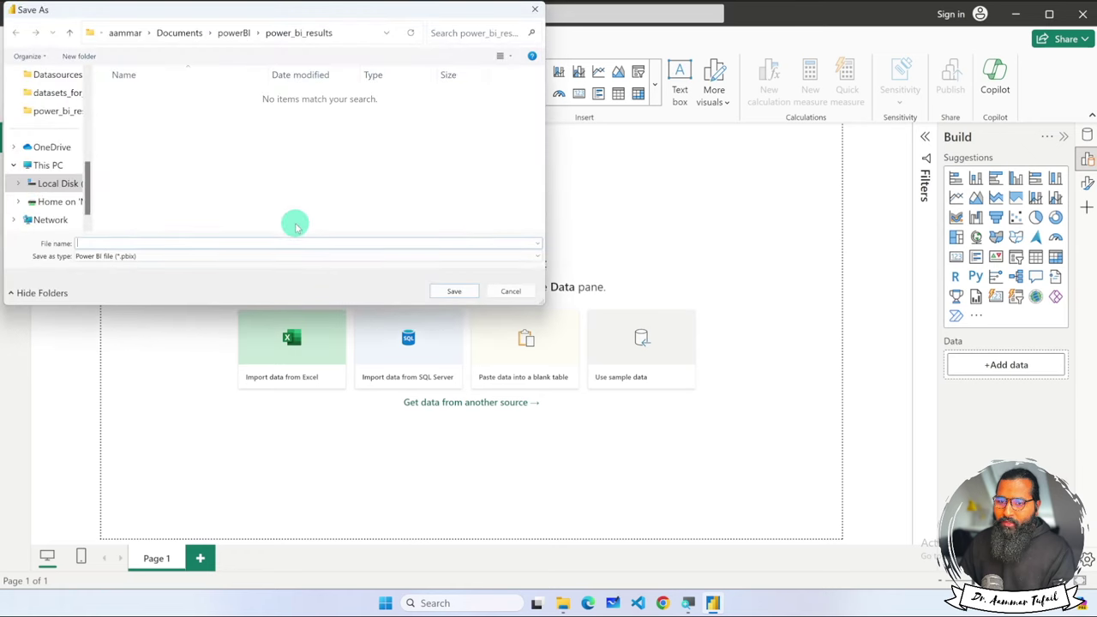
click(233, 32)
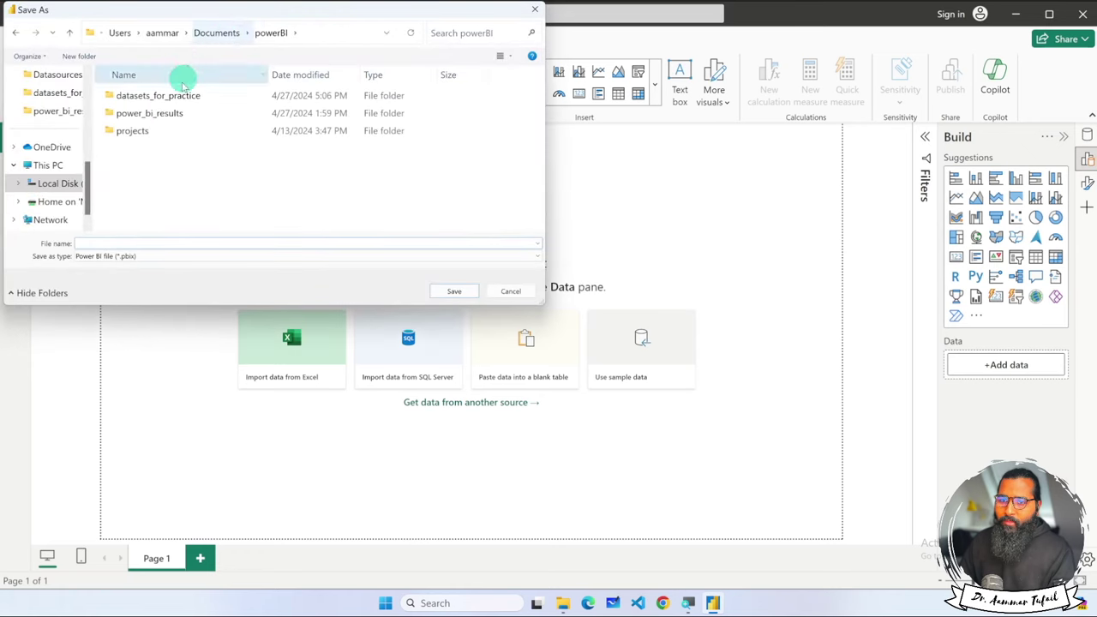
double_click(151, 130)
text(02_report_Dashboard)
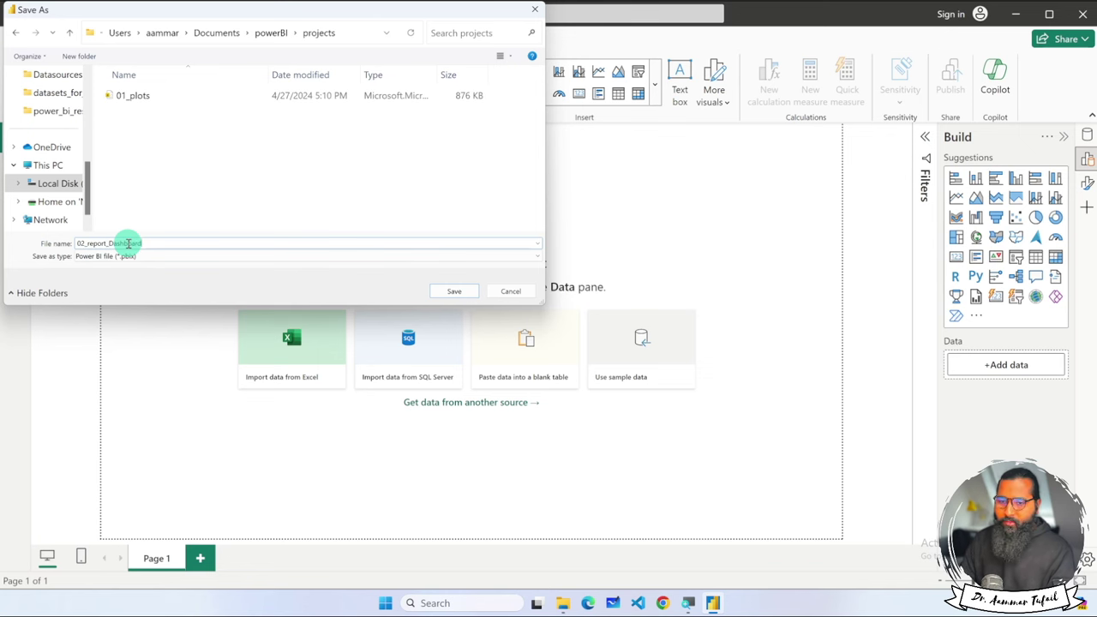
key(Return)
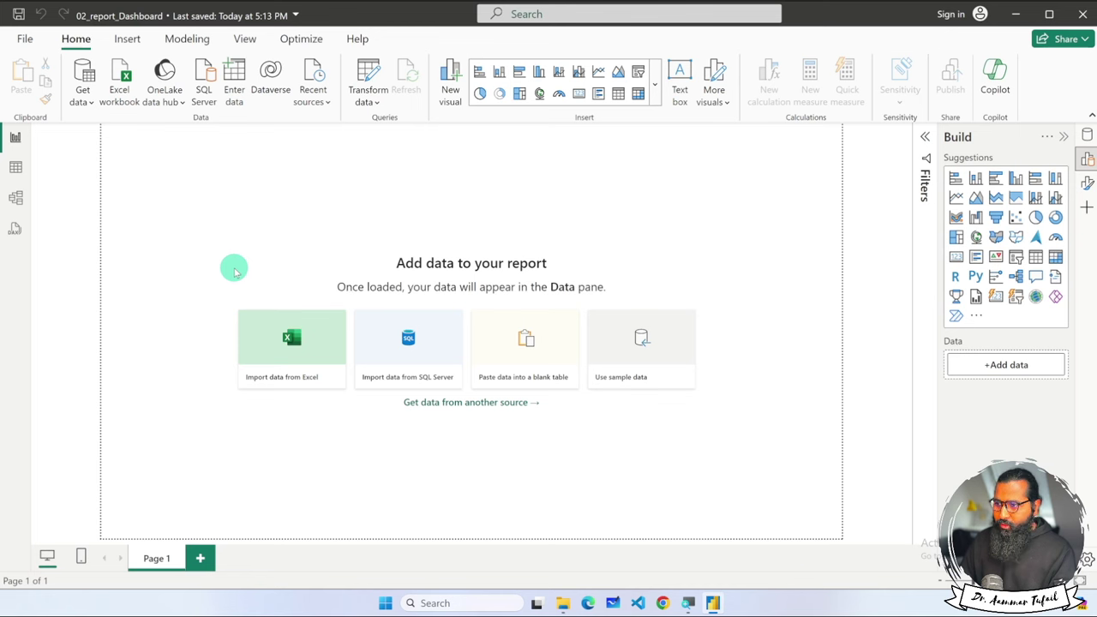
Import the Orders sheet from datasets_for_practice > Sample_Superstore.xlsx as an Excel workbook source
click(89, 101)
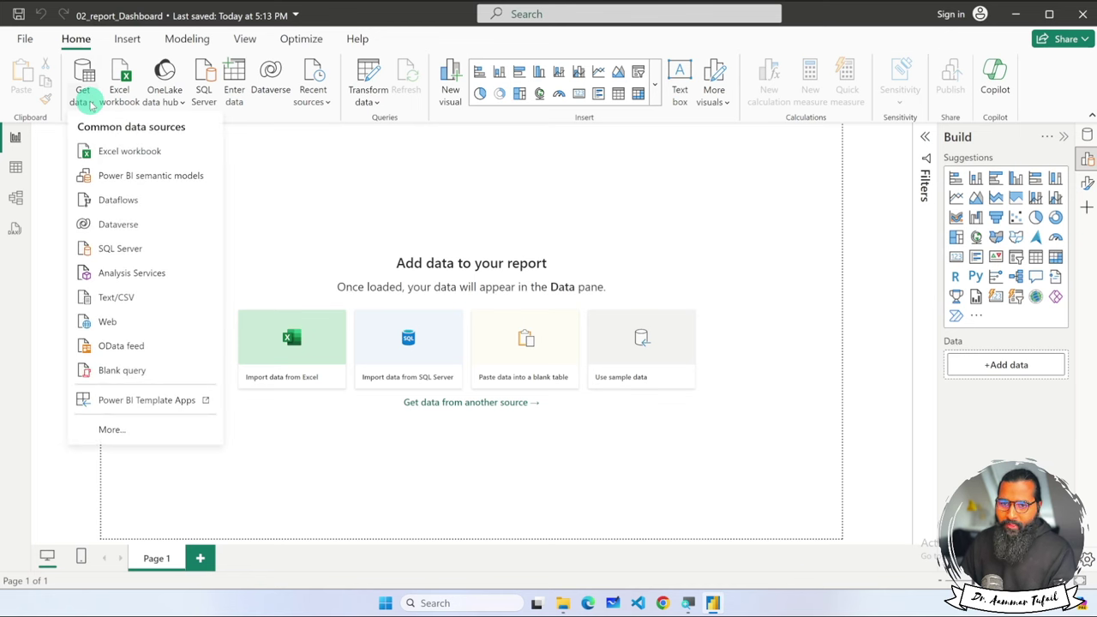
click(120, 151)
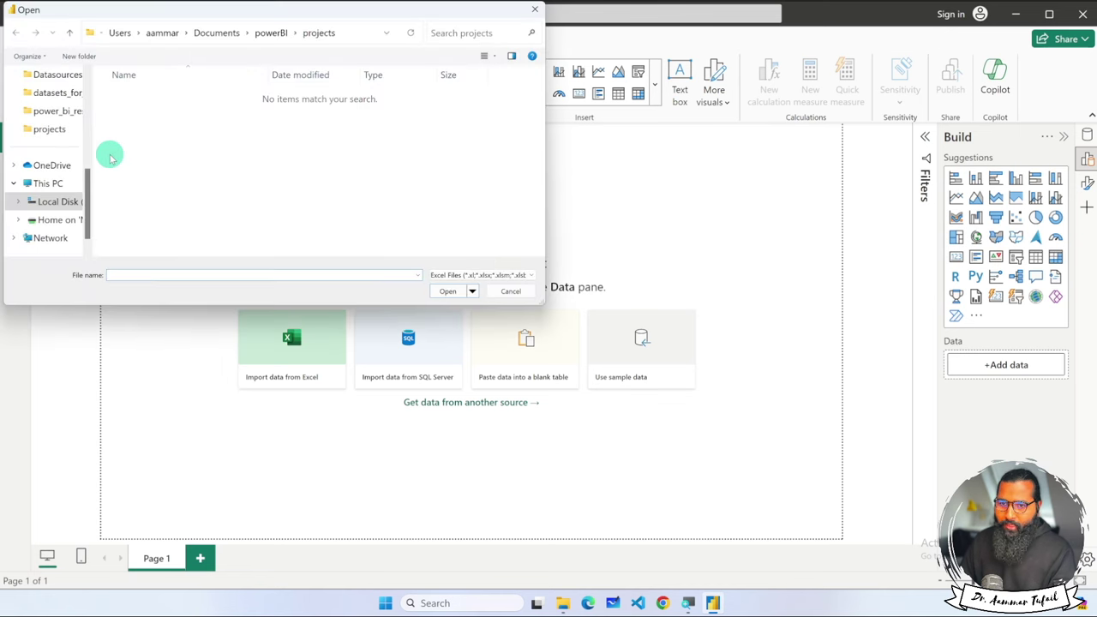
click(271, 34)
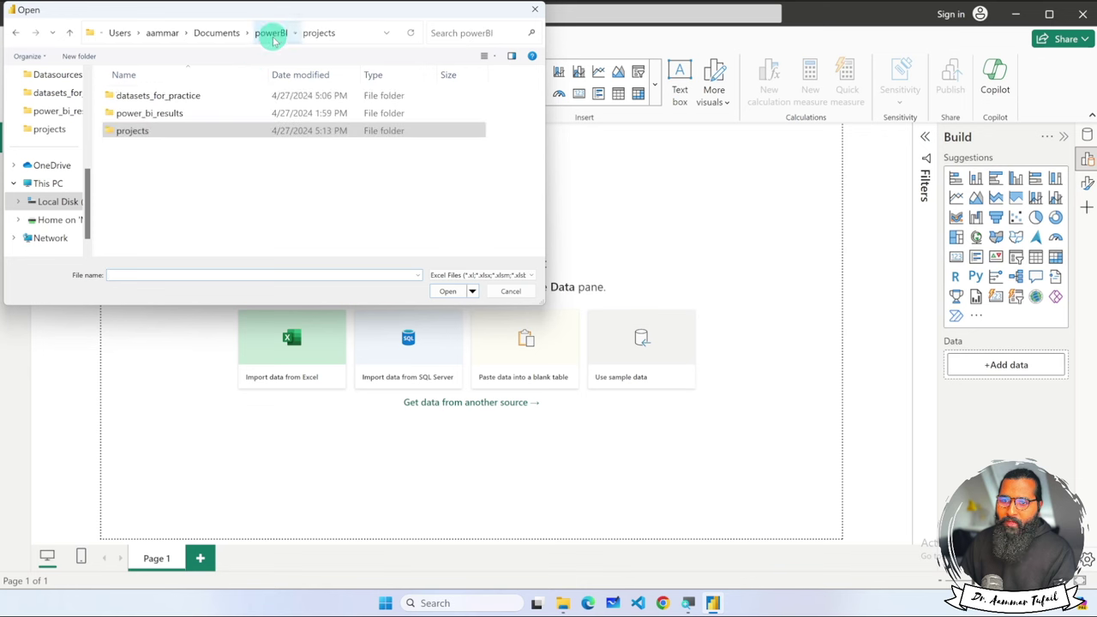
double_click(207, 94)
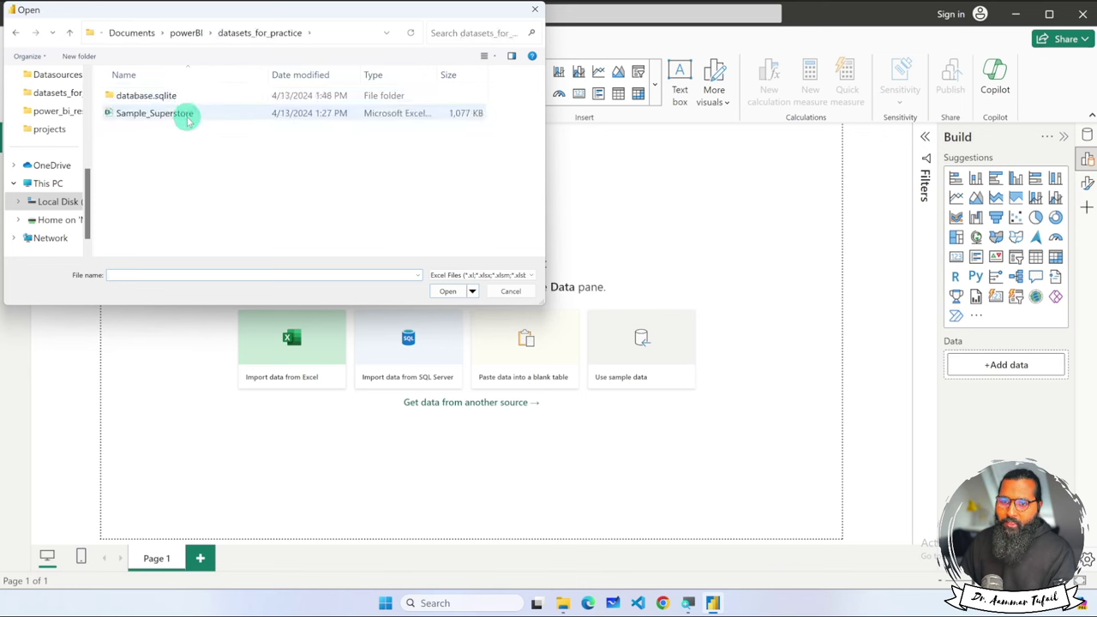
click(155, 117)
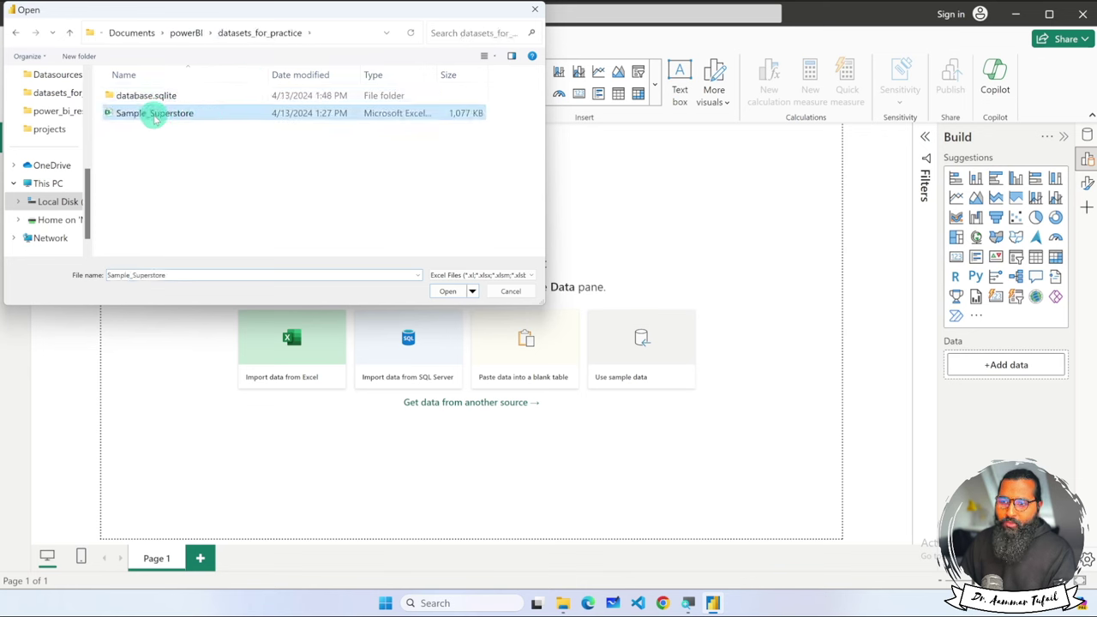
click(447, 292)
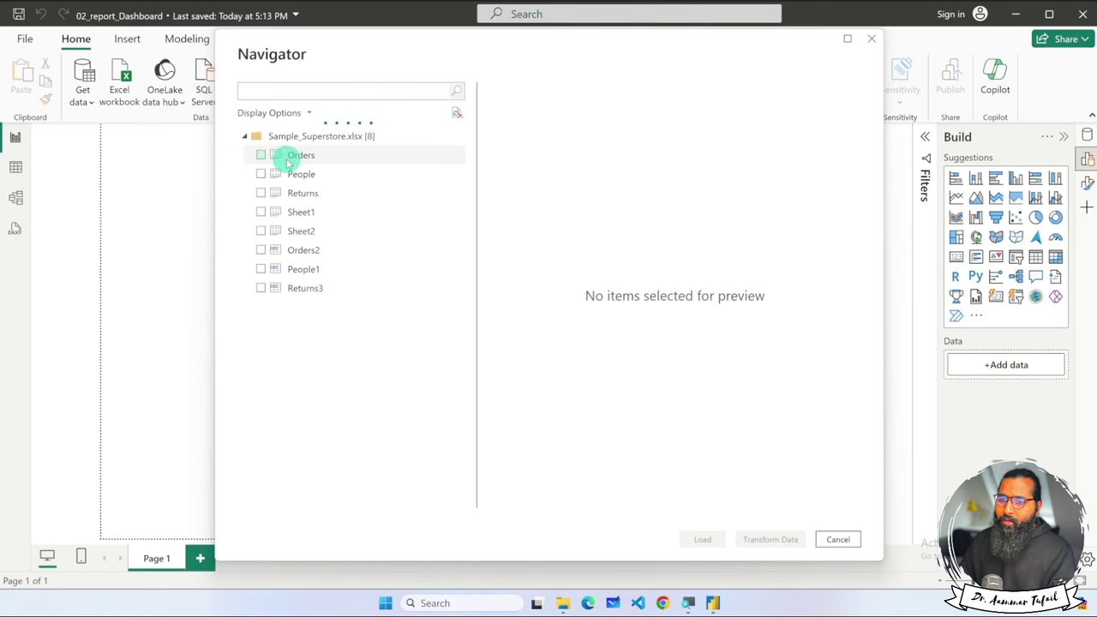
click(261, 155)
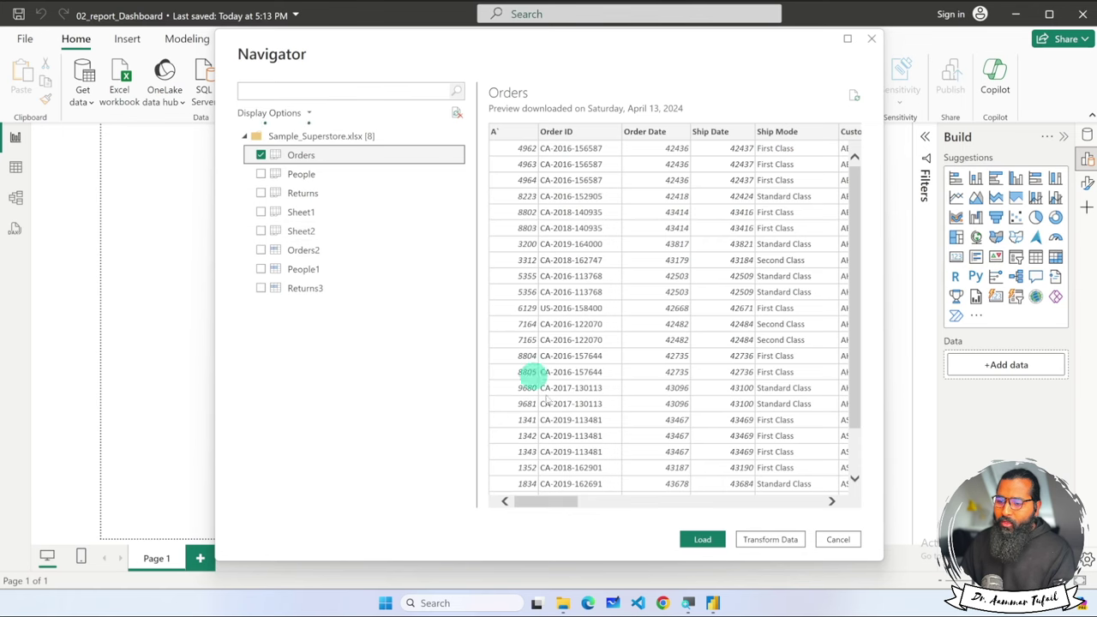
click(699, 539)
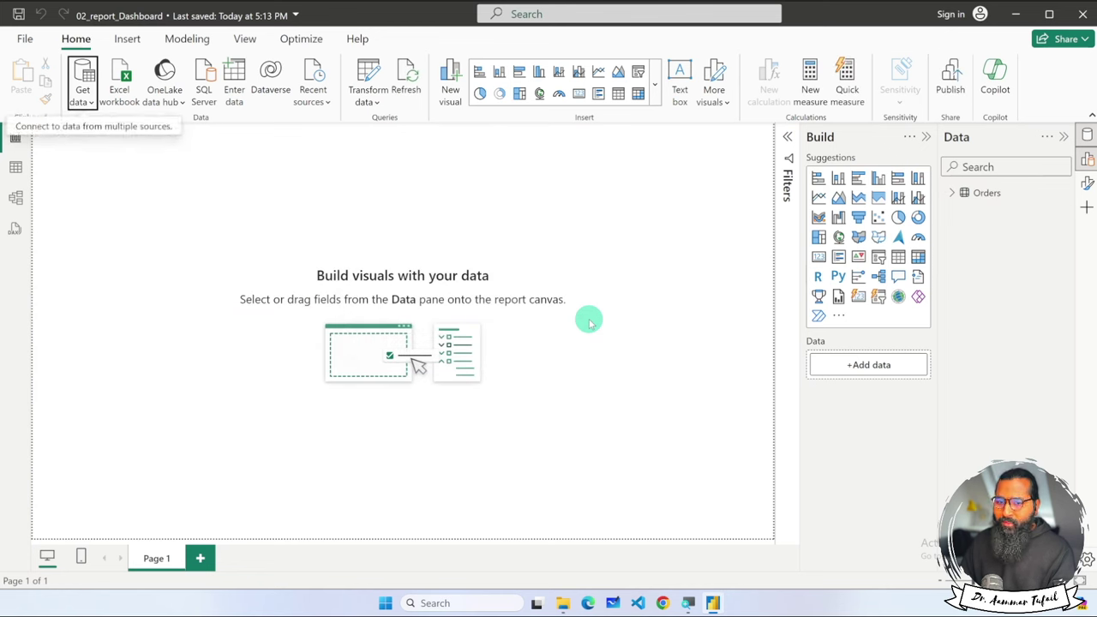
Expand the Orders fields in the Data pane and rename Page 1 to 01_report
click(962, 193)
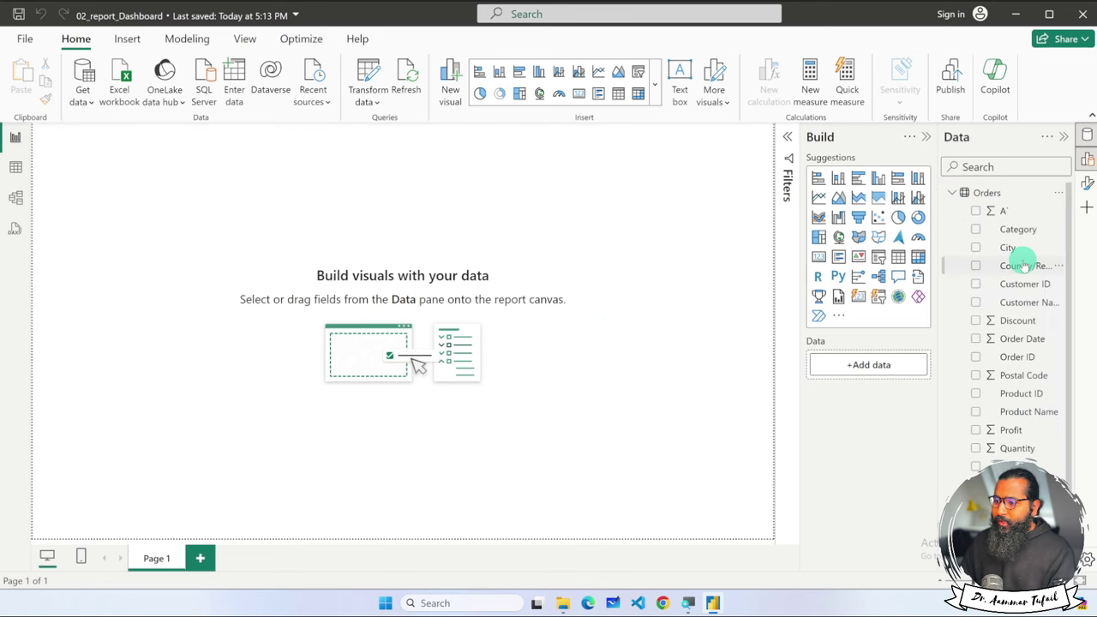
scroll(1015, 249, down, 1)
text(report)
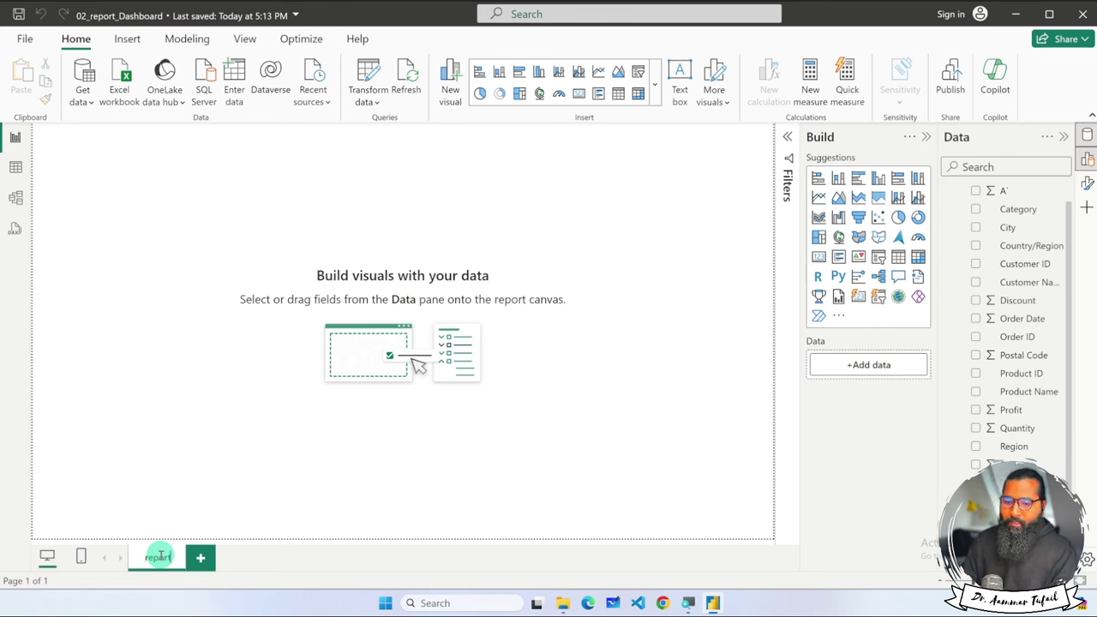
key(Return)
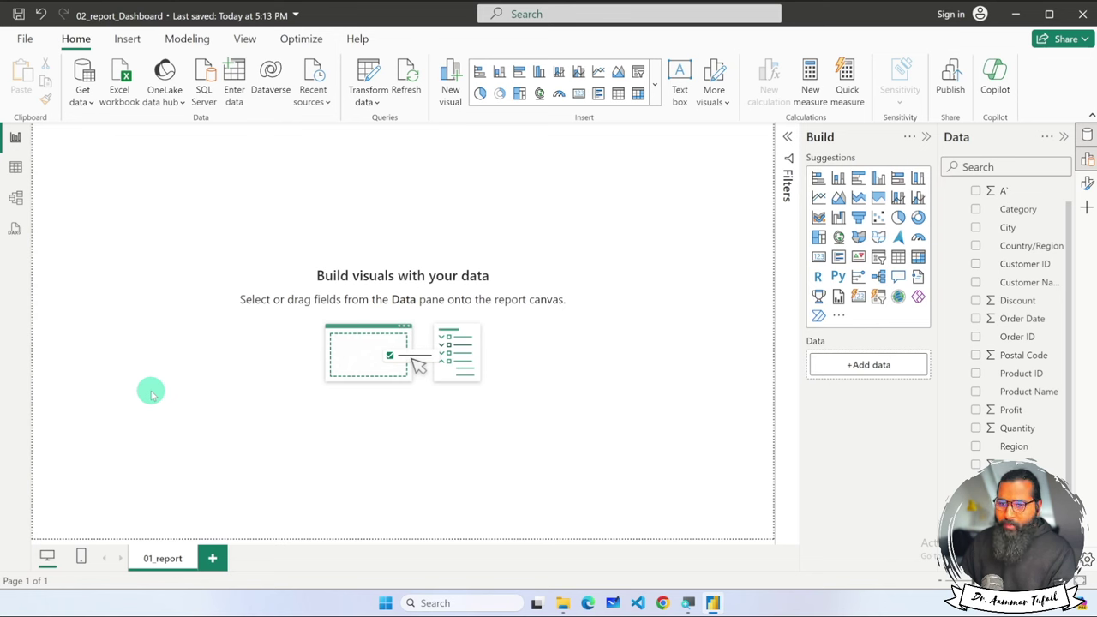
Place a Q&A visual top-left after removing a trial one and collapsing the Filters pane
click(898, 276)
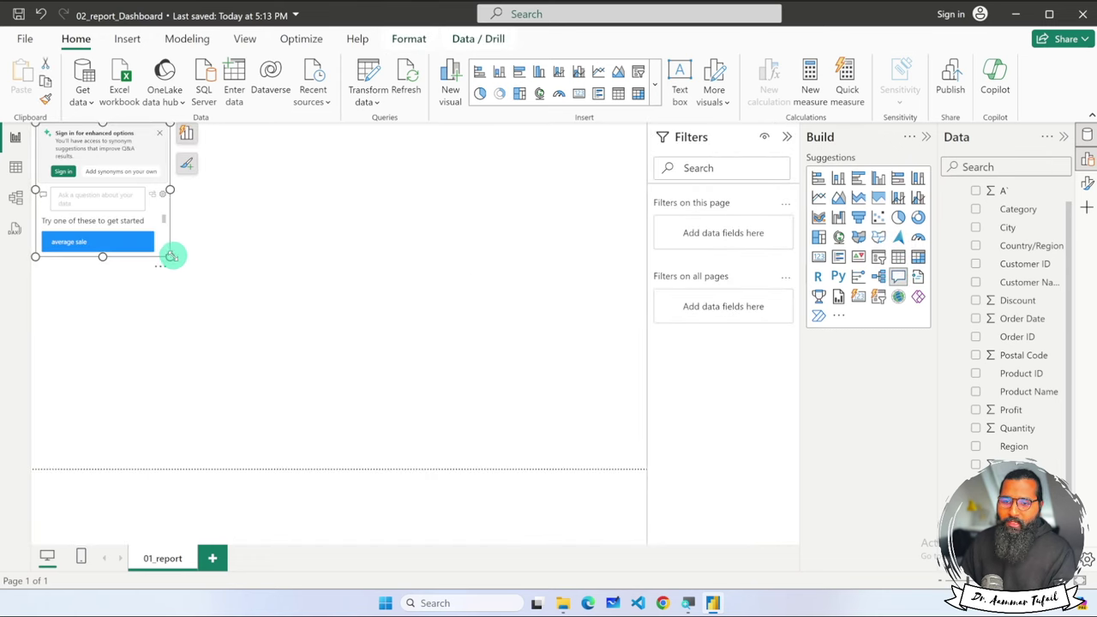
drag(176, 263, 257, 325)
scroll(177, 264, up, 3)
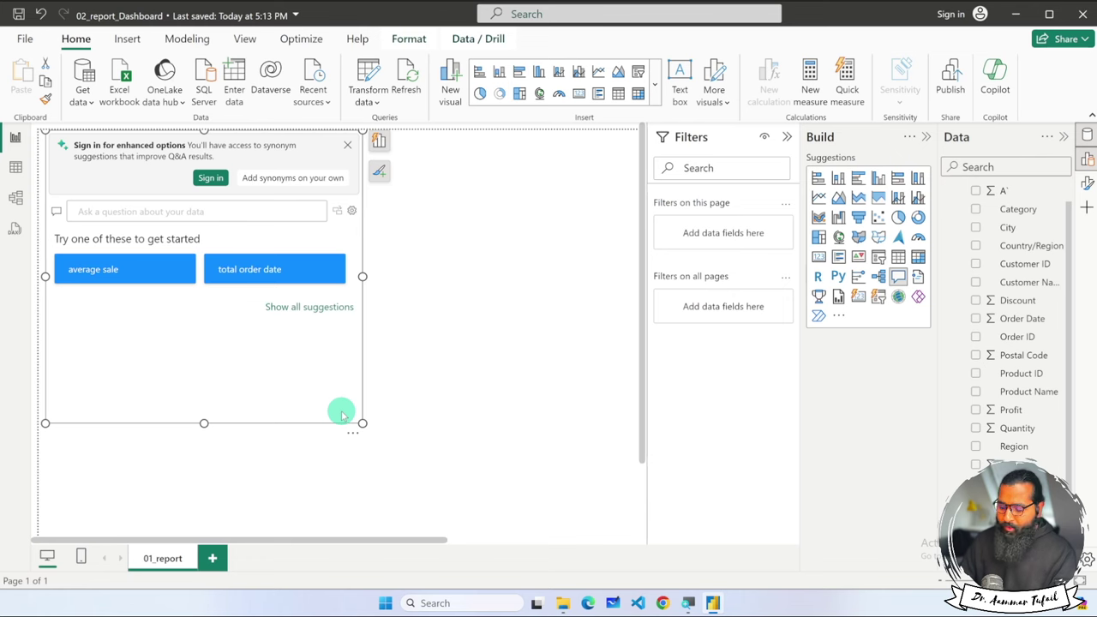
key(Delete)
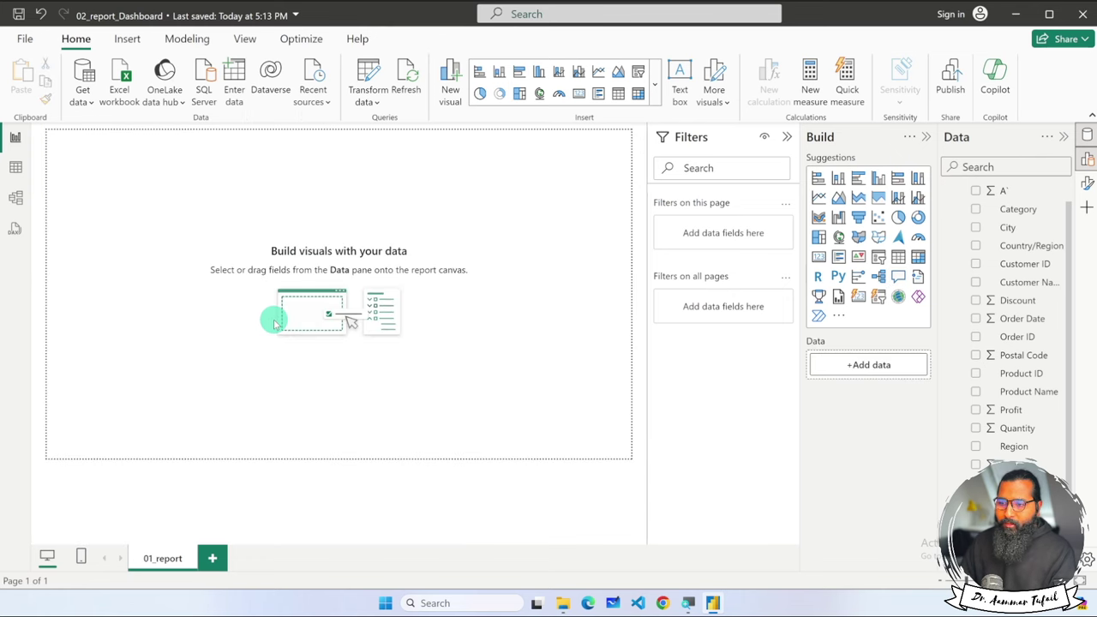
click(787, 137)
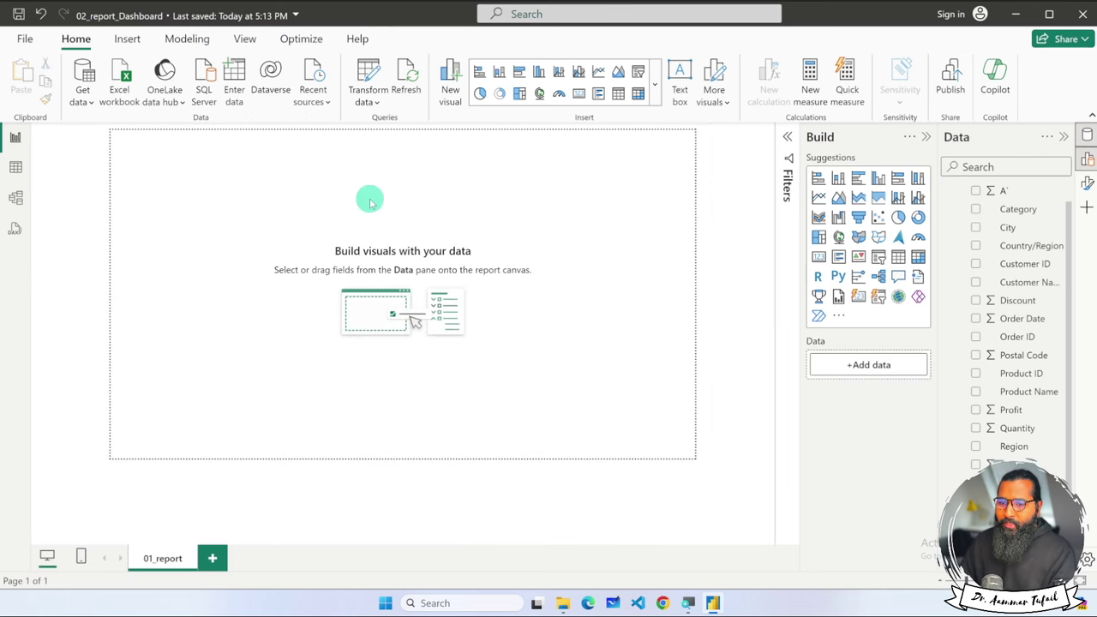
double_click(196, 198)
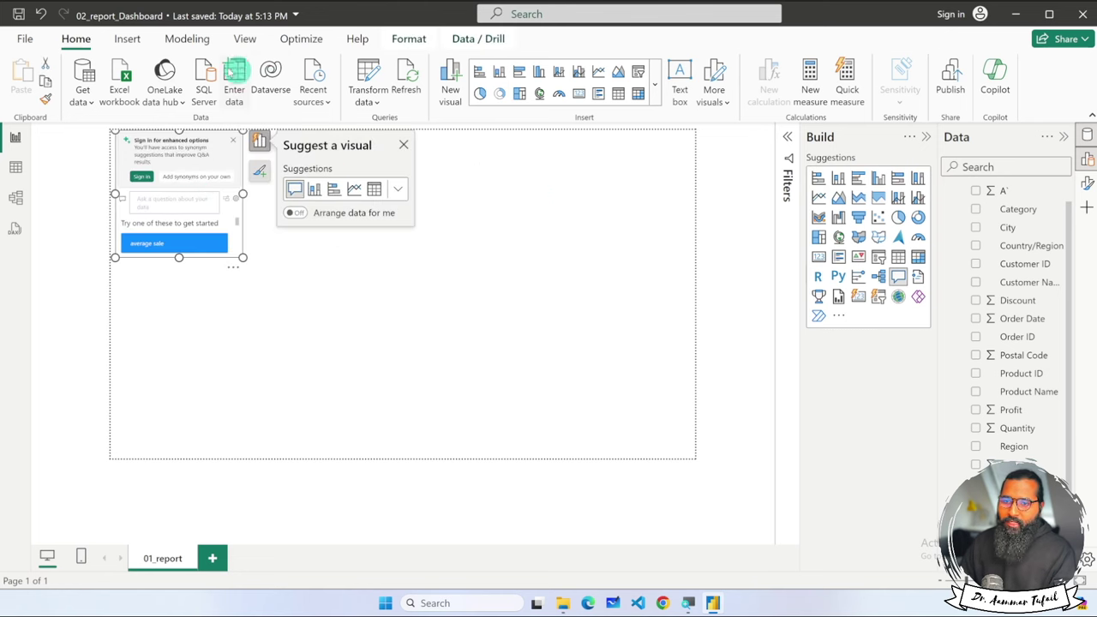
click(127, 38)
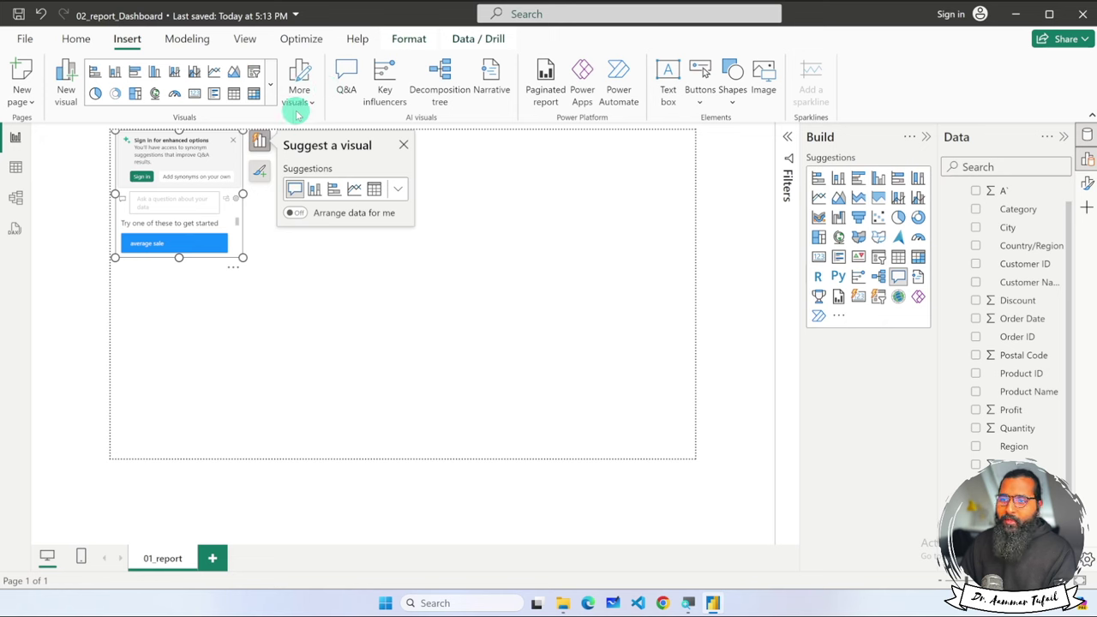
Add a 'ctrl + /' text box in bold 44-pt and move it to the bottom-left
click(669, 78)
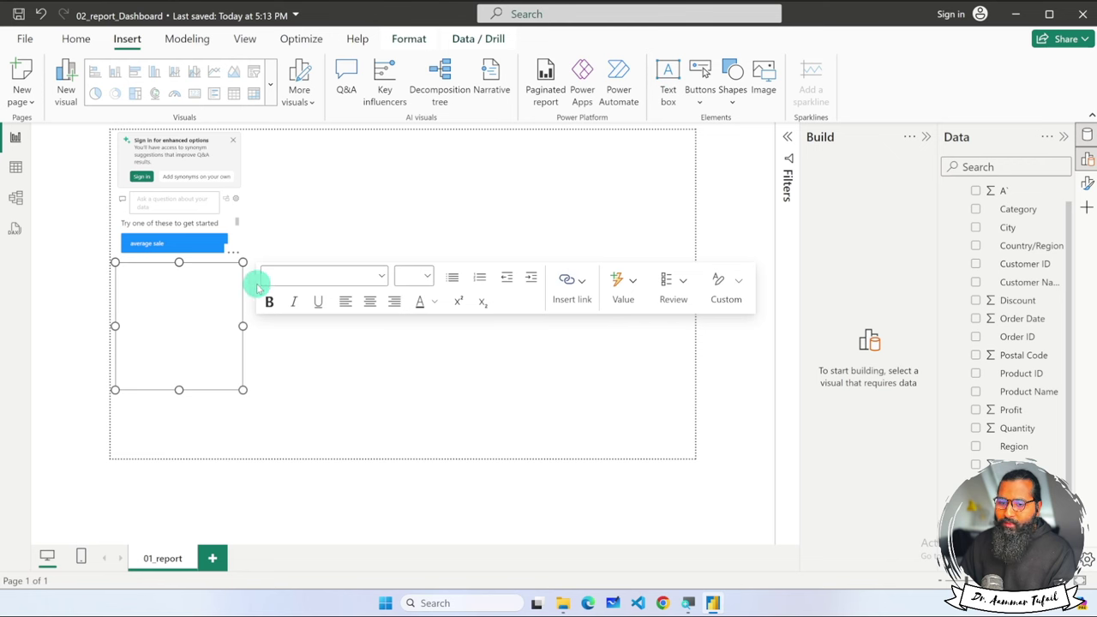
click(221, 288)
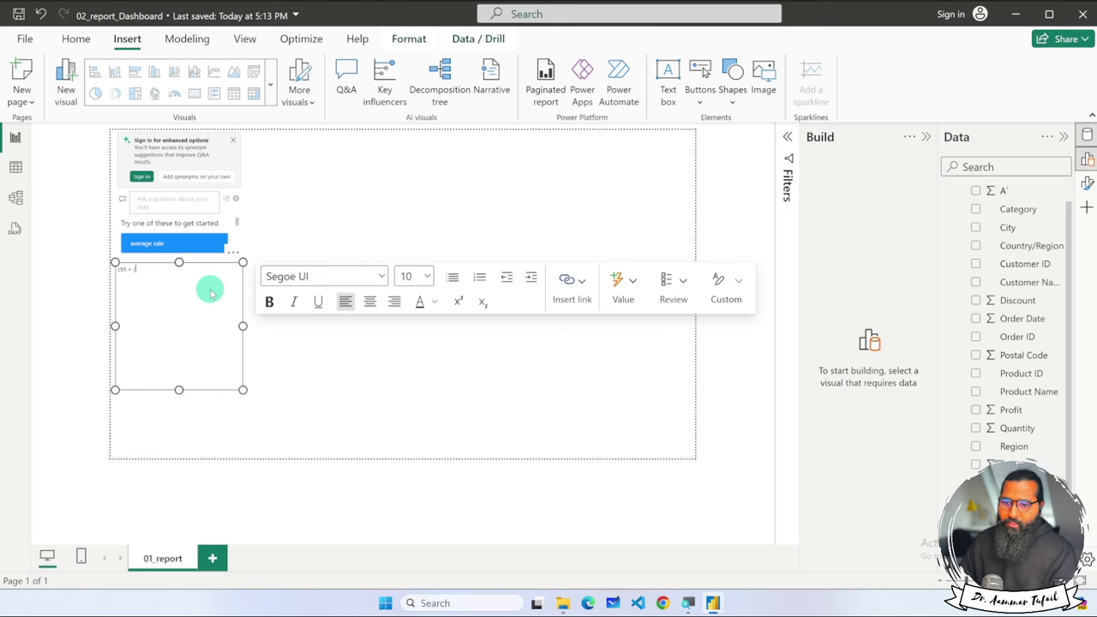
drag(200, 295, 117, 284)
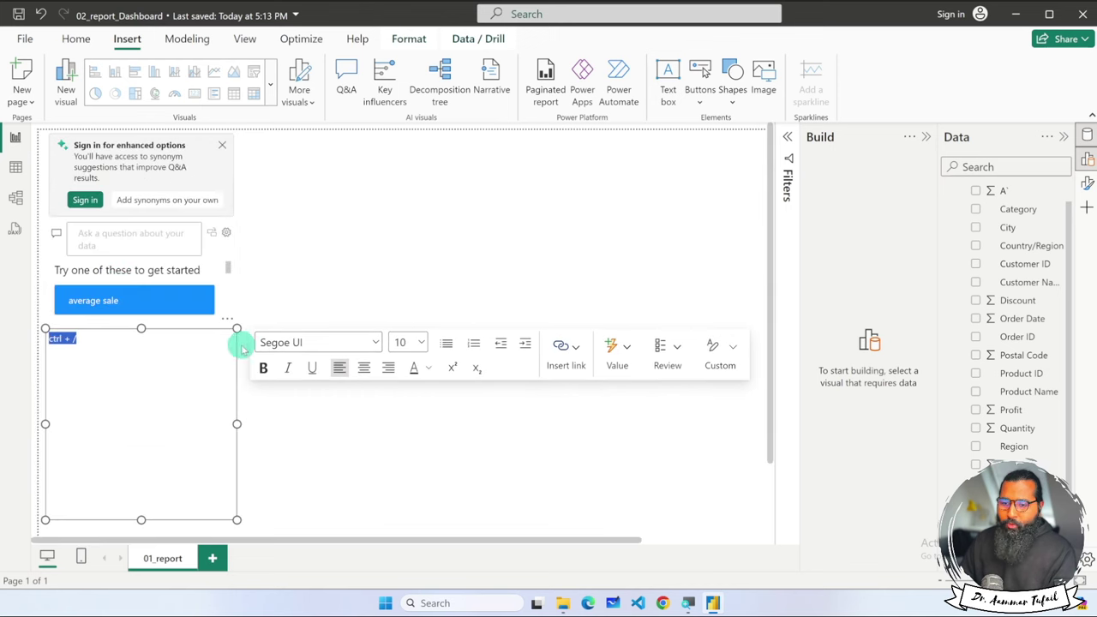
click(400, 343)
click(415, 271)
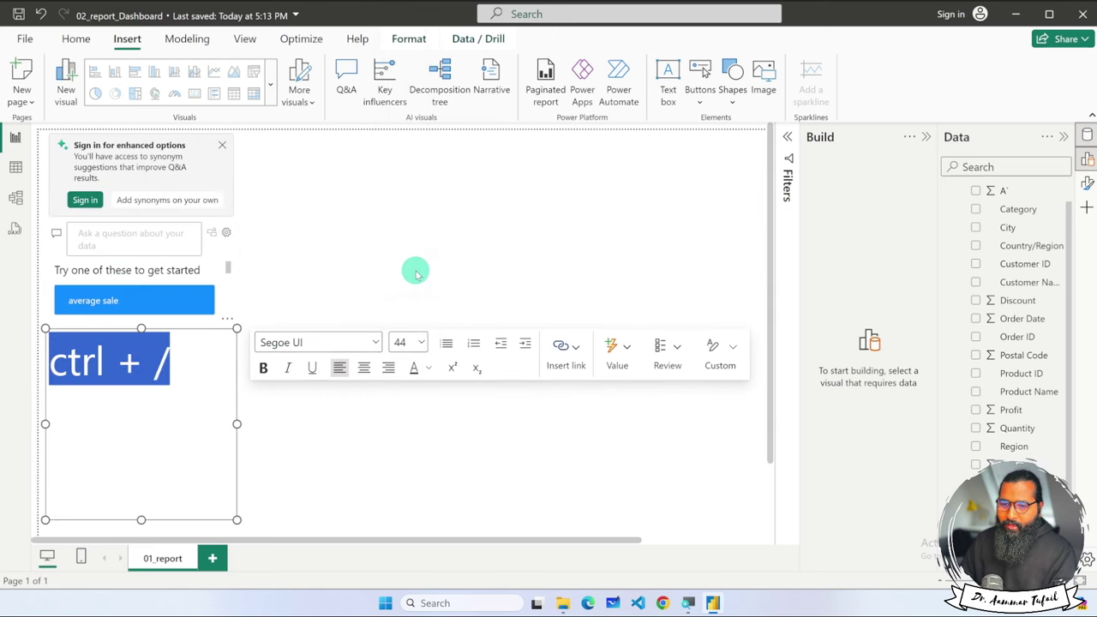
drag(175, 366, 56, 366)
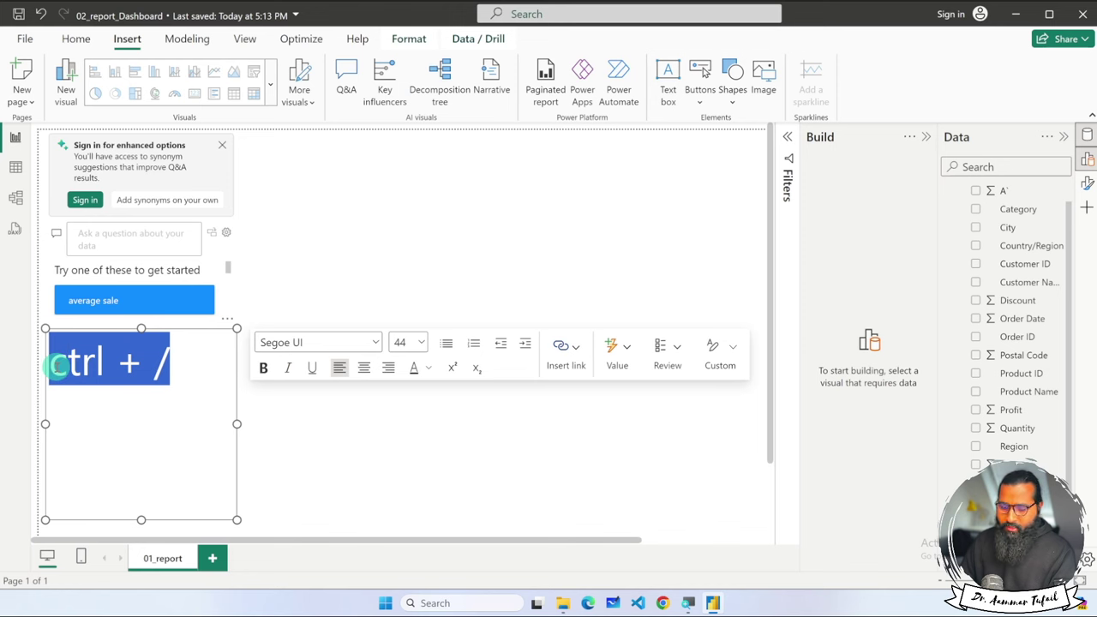
click(352, 290)
click(202, 397)
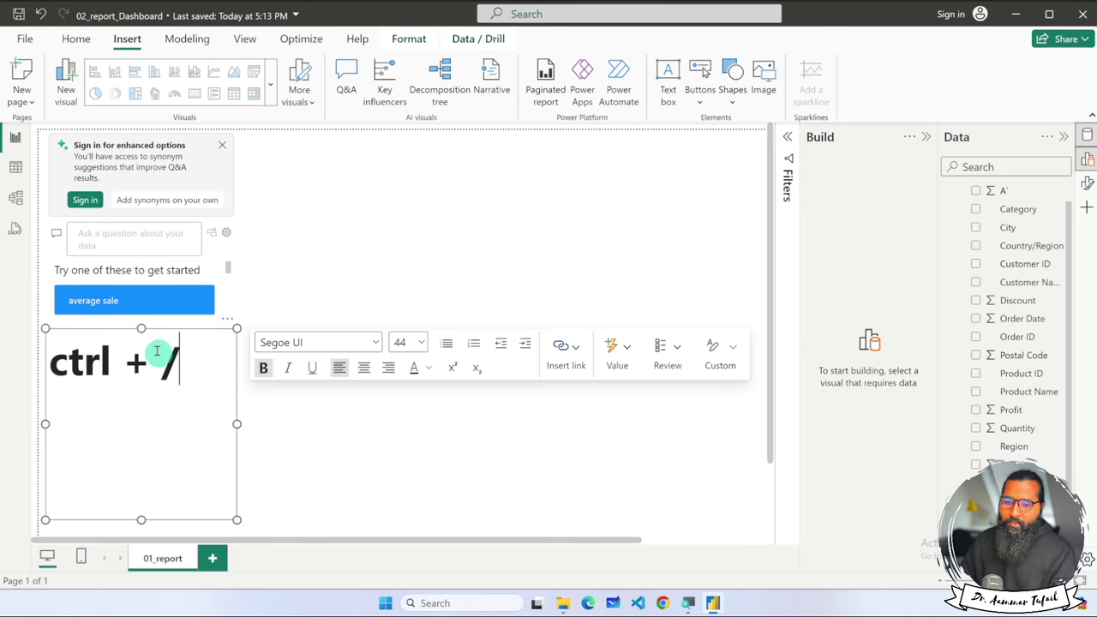
drag(140, 327, 134, 457)
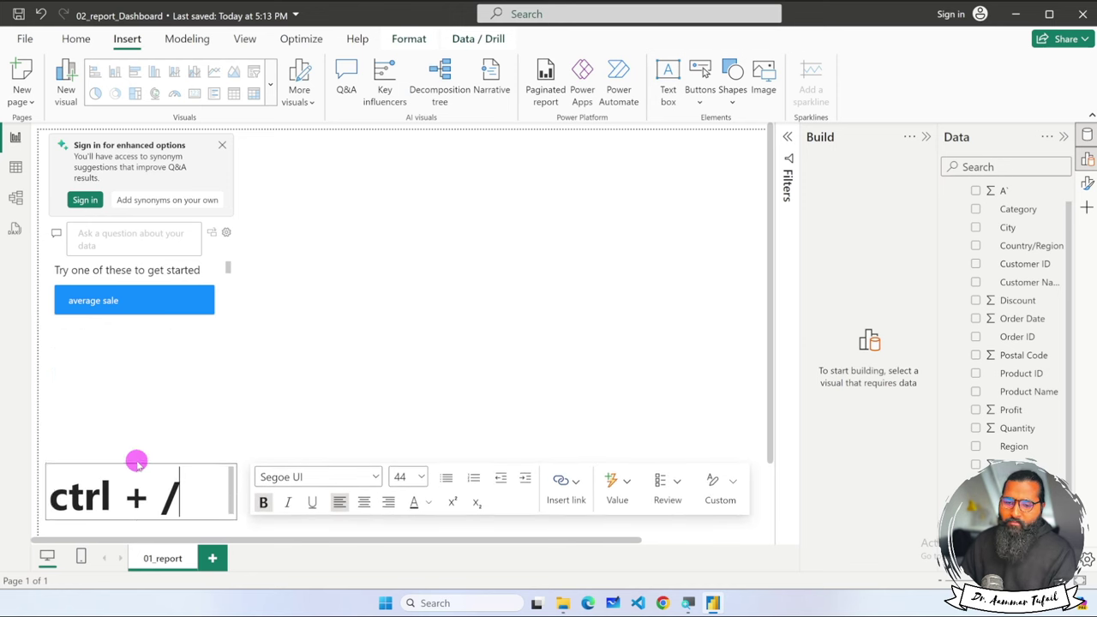
click(260, 393)
Replace the top-left Q&A visual with a new, taller one
click(218, 231)
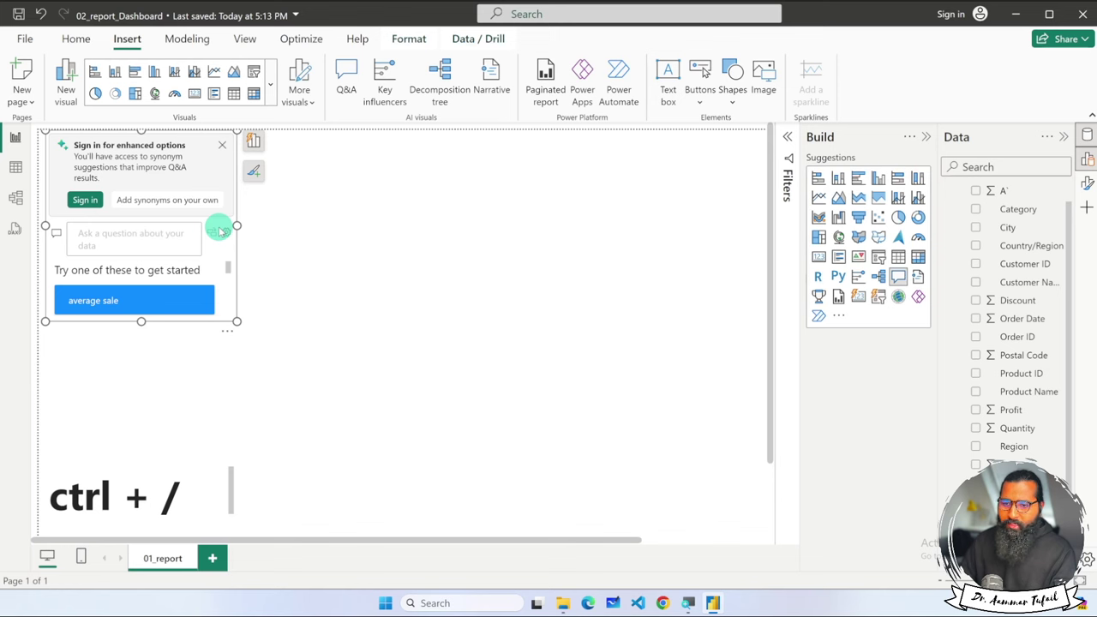
key(Delete)
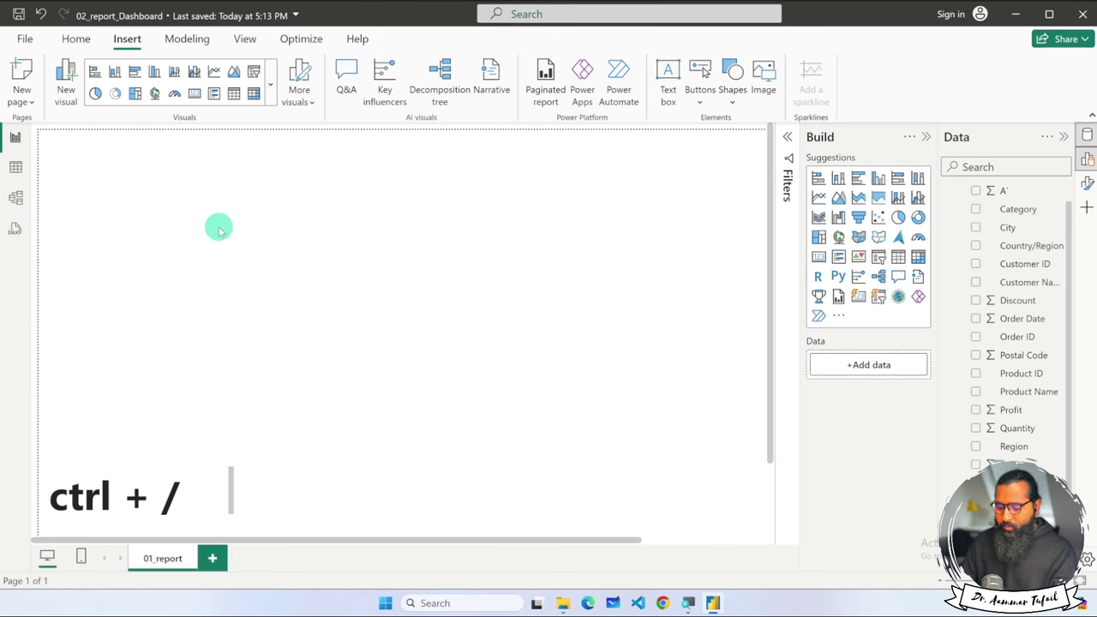
double_click(219, 230)
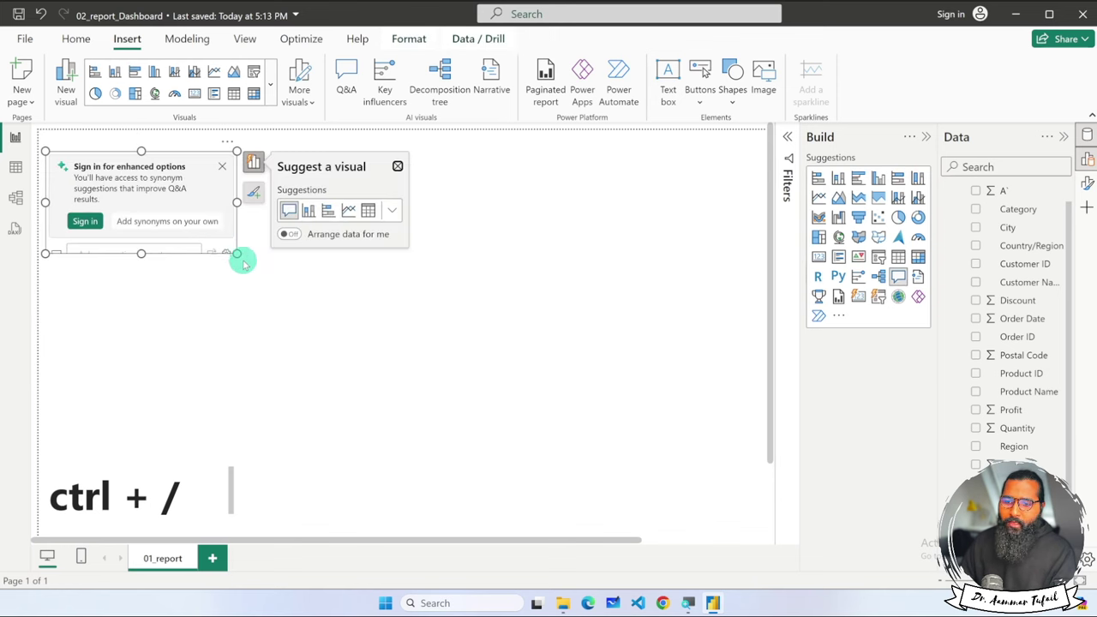
drag(142, 252, 142, 377)
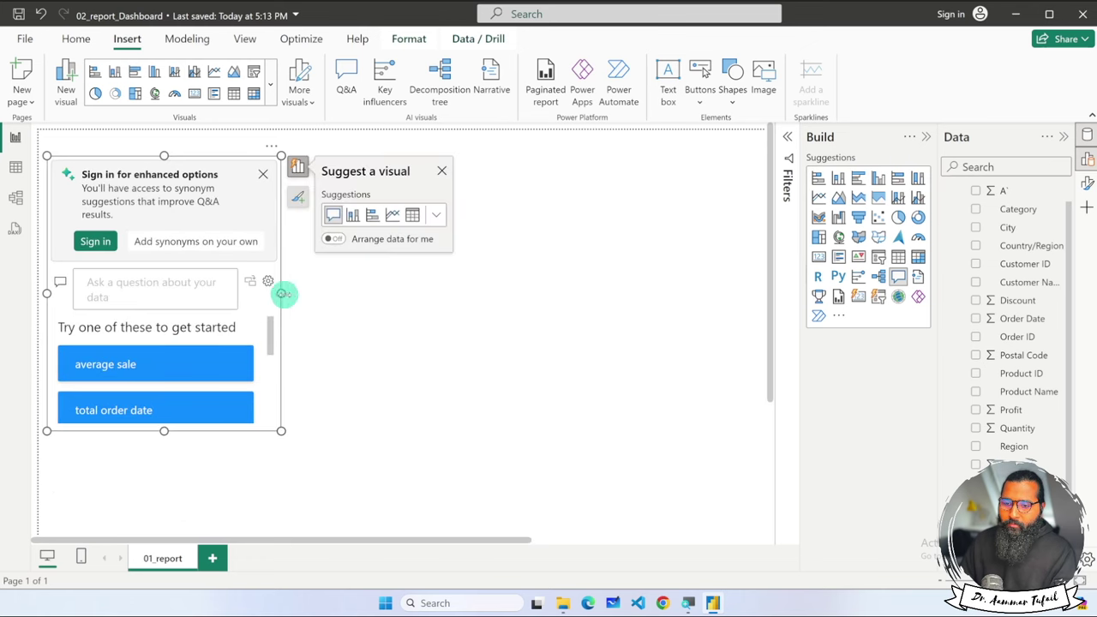
Widen the Q&A visual, ask 'region sales donut', and move the donut toward the centre
click(349, 294)
drag(274, 293, 350, 294)
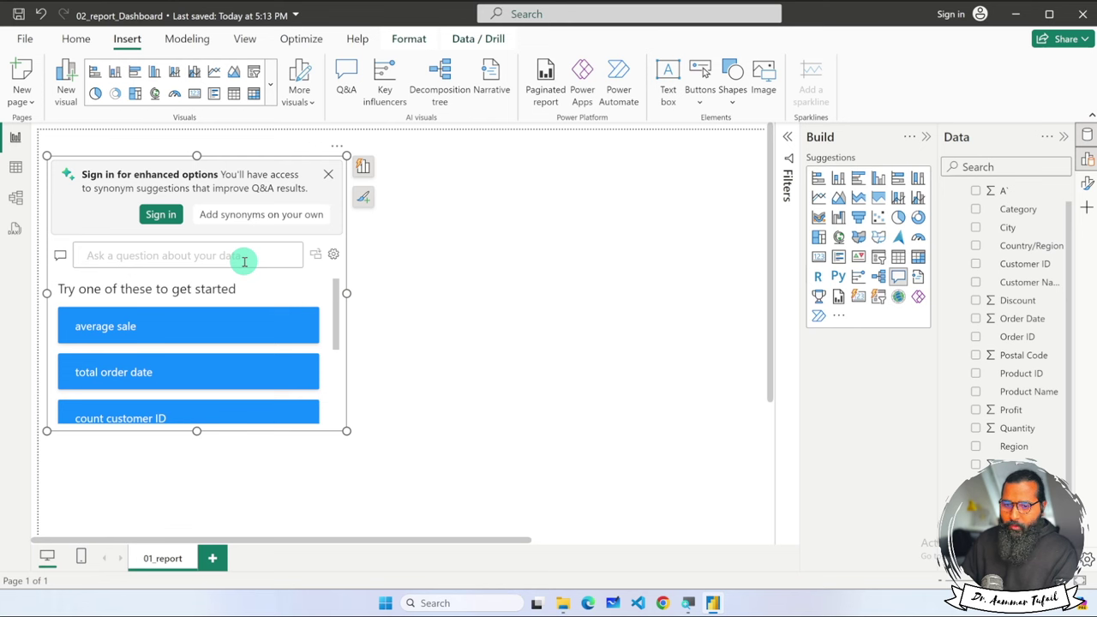
text(region sales donut)
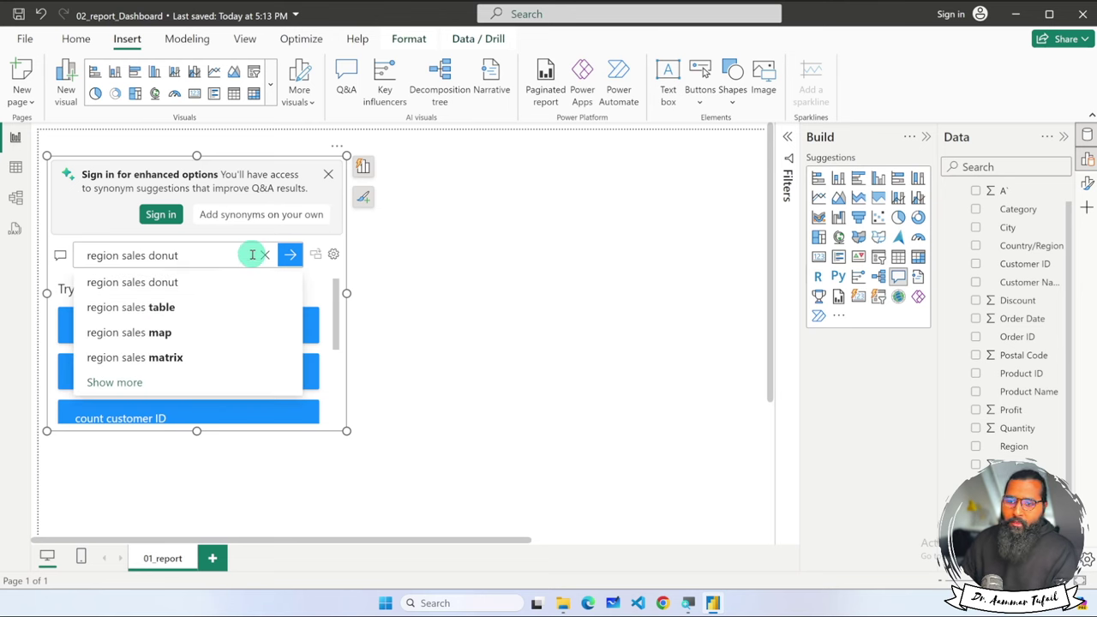
click(329, 174)
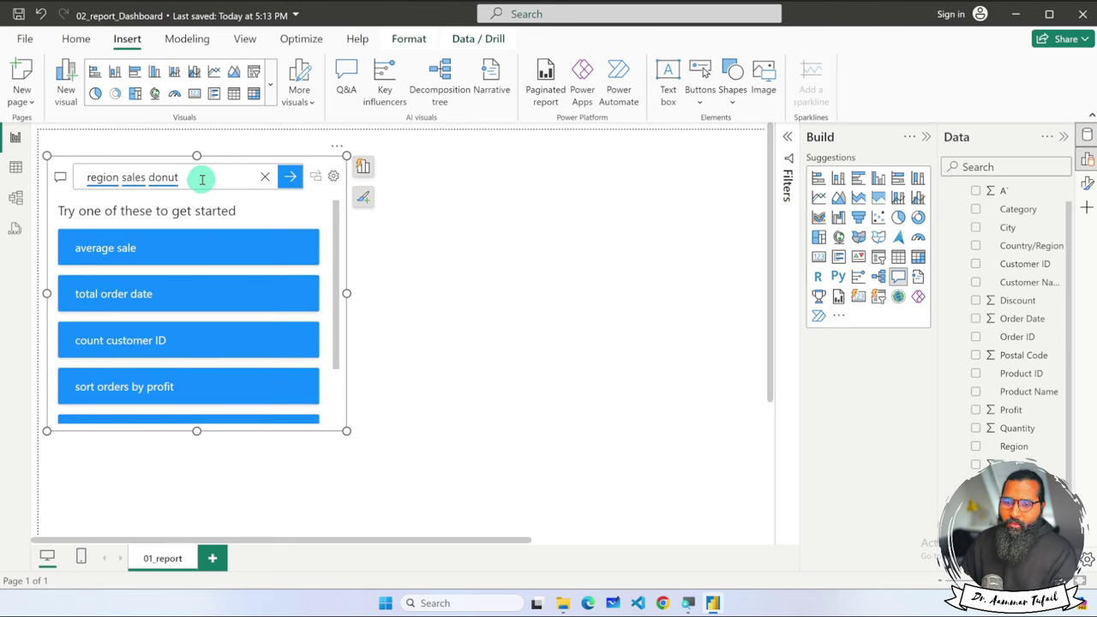
click(290, 177)
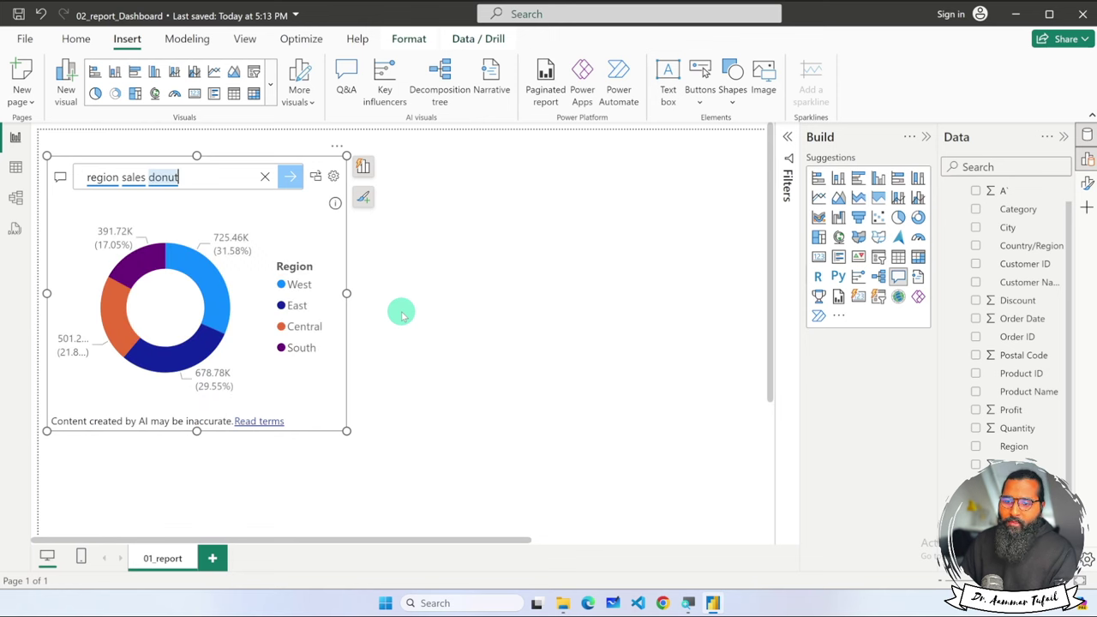
click(304, 326)
drag(299, 337, 563, 340)
click(450, 326)
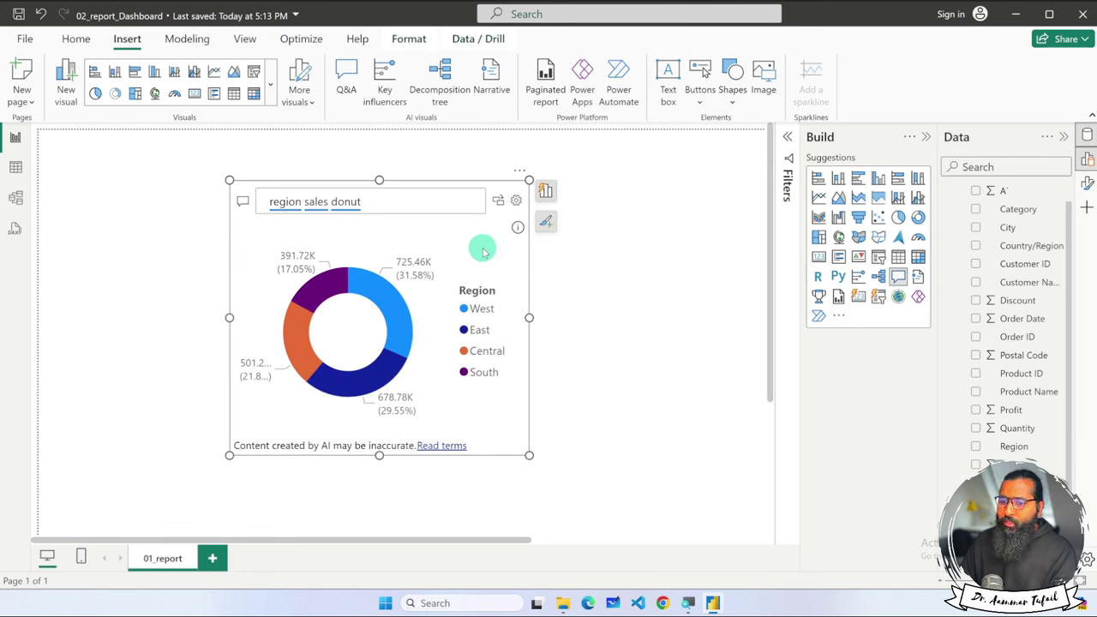
Make the Sum of Sales by Region donut standard, shrink it top-left, and add a Q&A visual
click(499, 202)
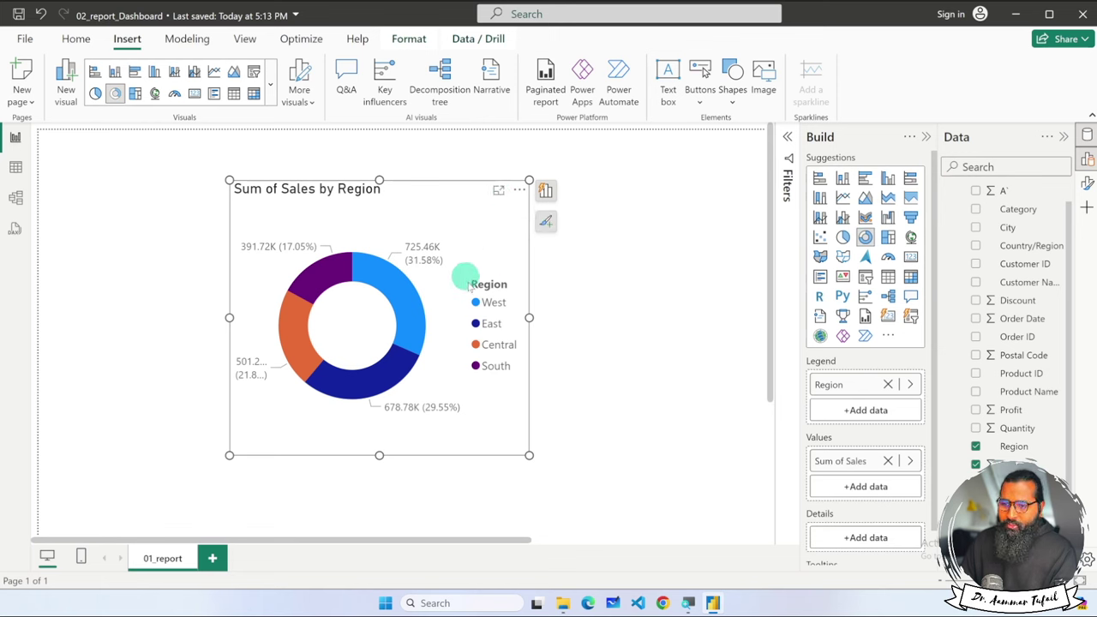
drag(228, 180, 278, 233)
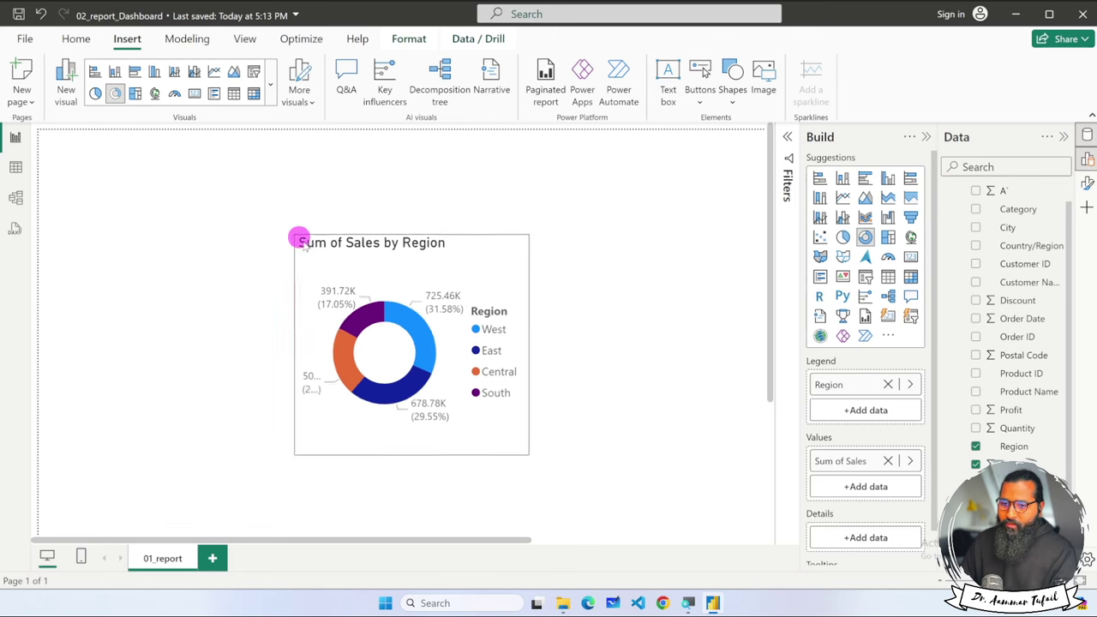
drag(467, 251, 241, 157)
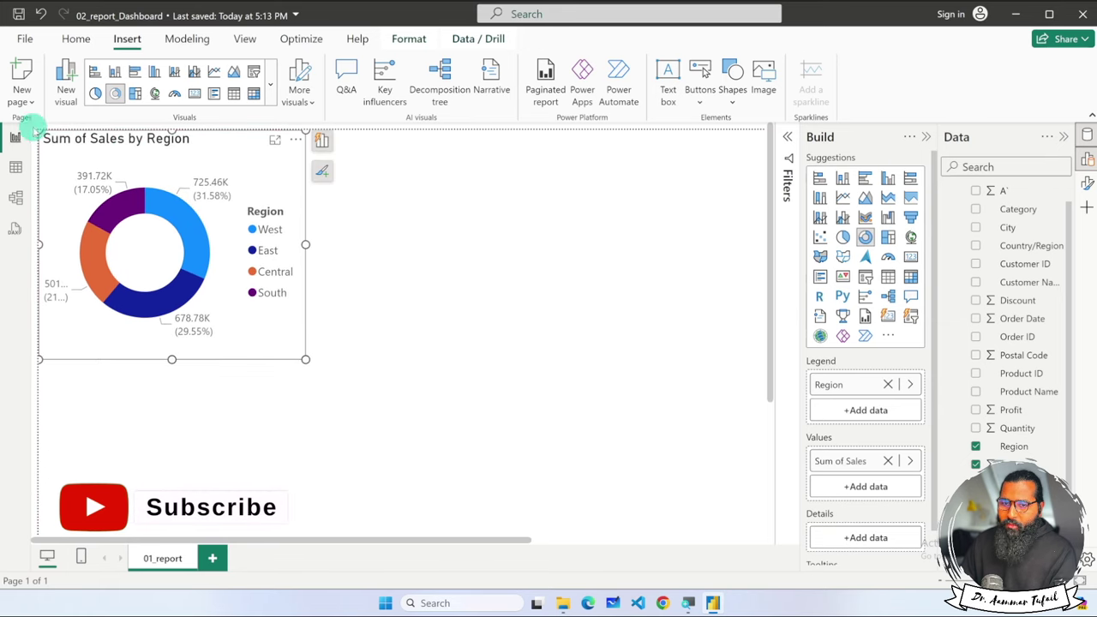
drag(38, 131, 85, 163)
drag(196, 183, 148, 150)
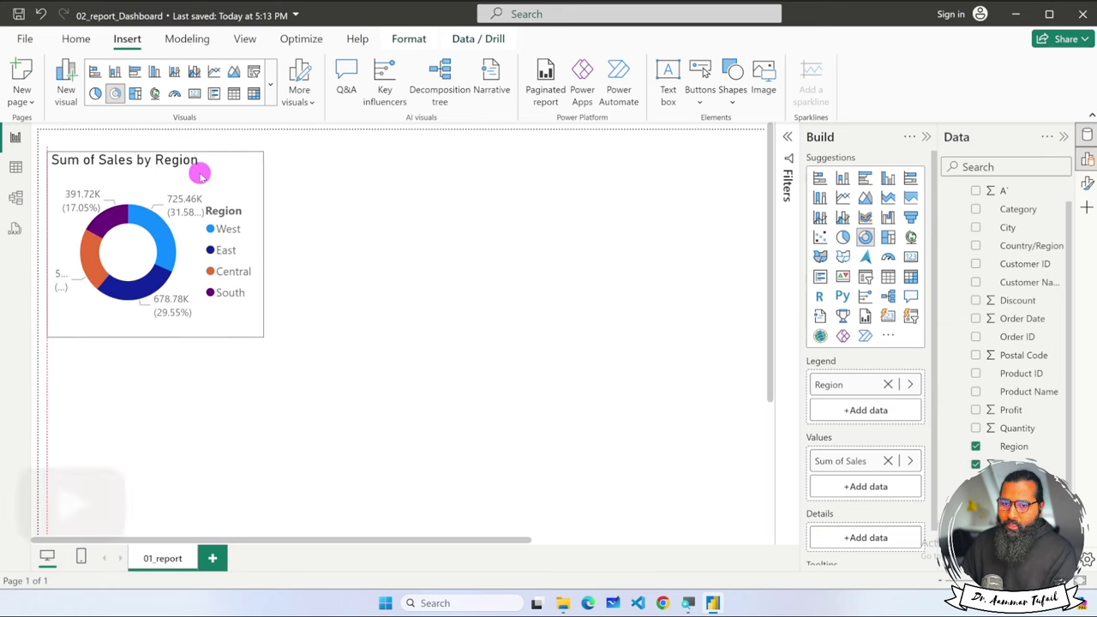
click(385, 266)
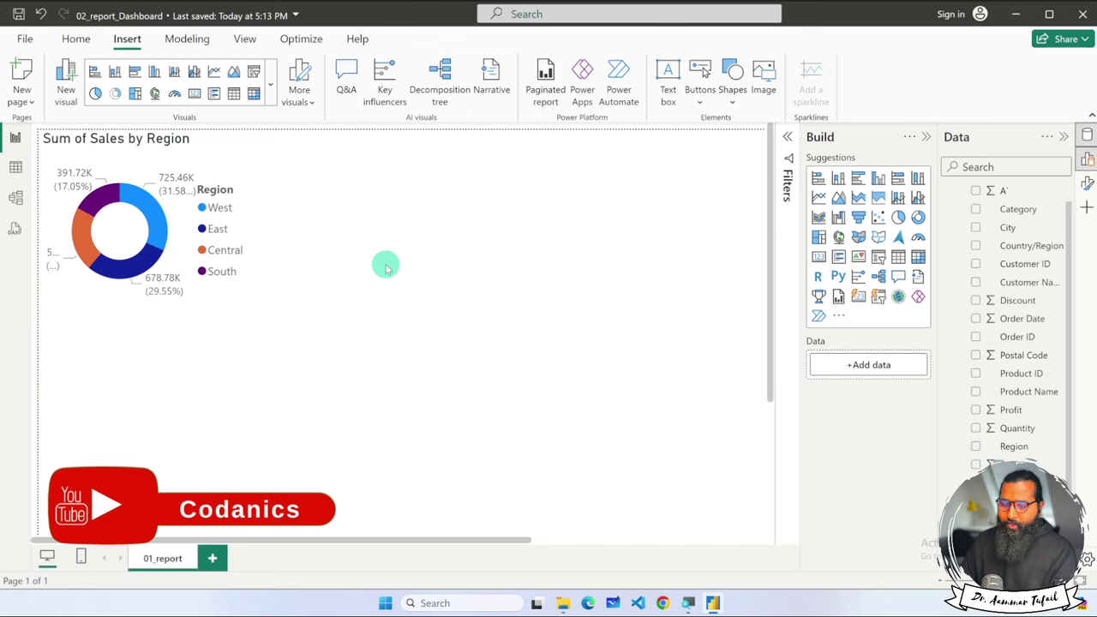
double_click(386, 267)
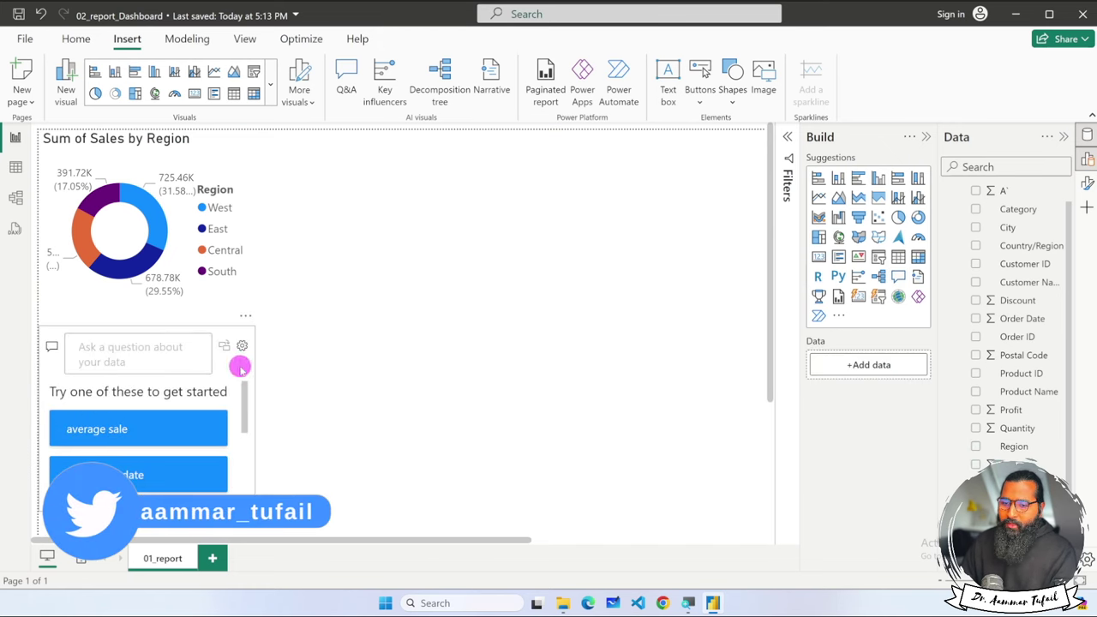
Move the Q&A visual beside the donut and ask 'sub-category sales funnel'
drag(240, 362, 461, 172)
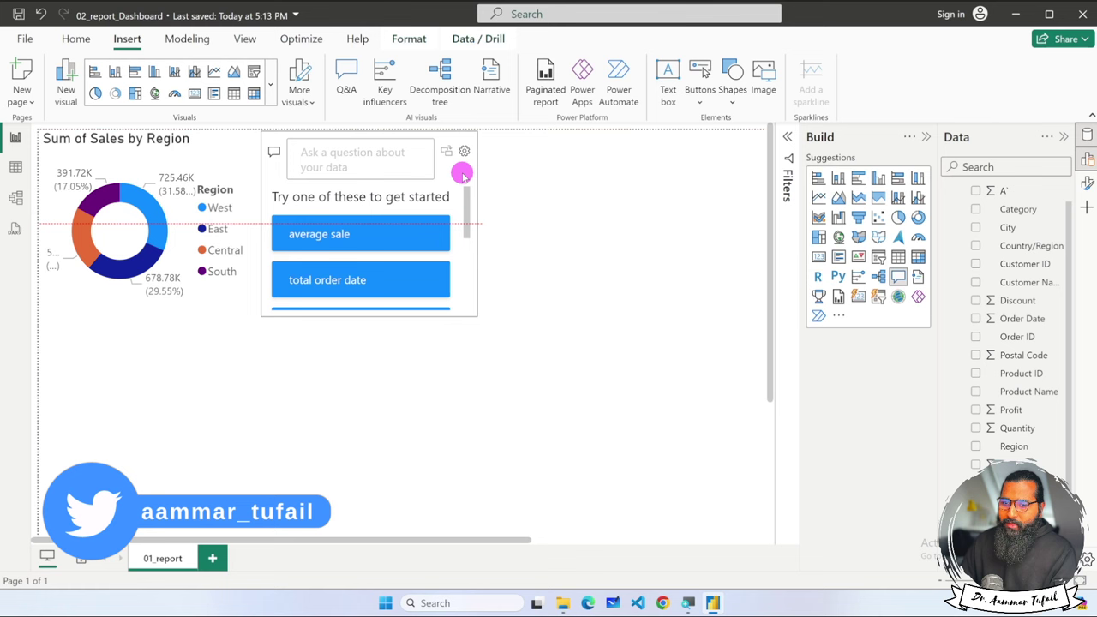
click(407, 161)
text(sub-c)
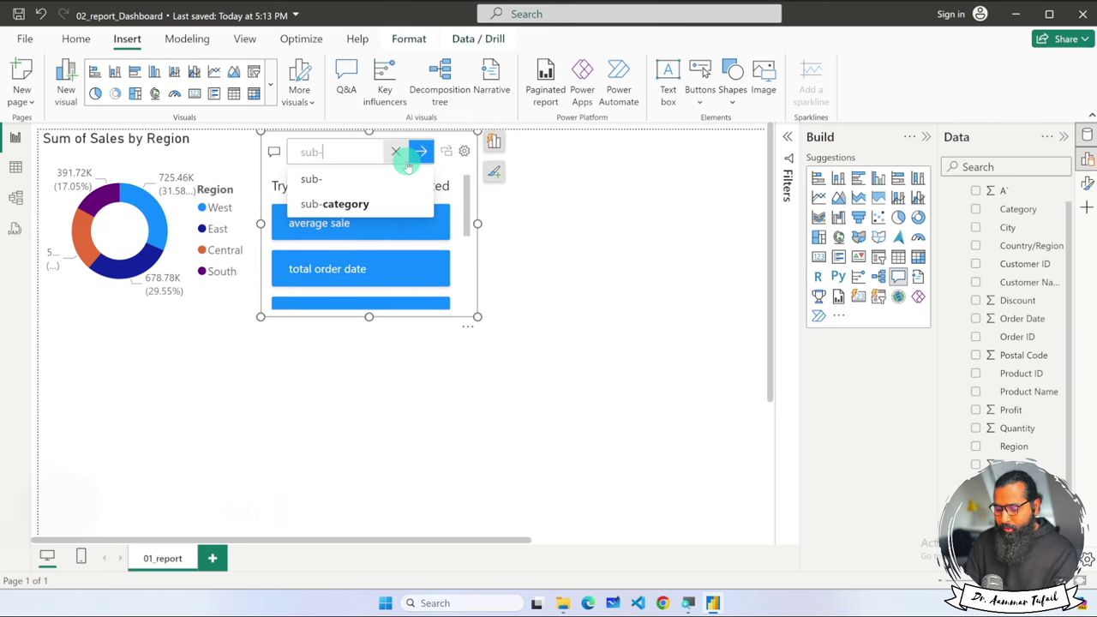
text(ategories)
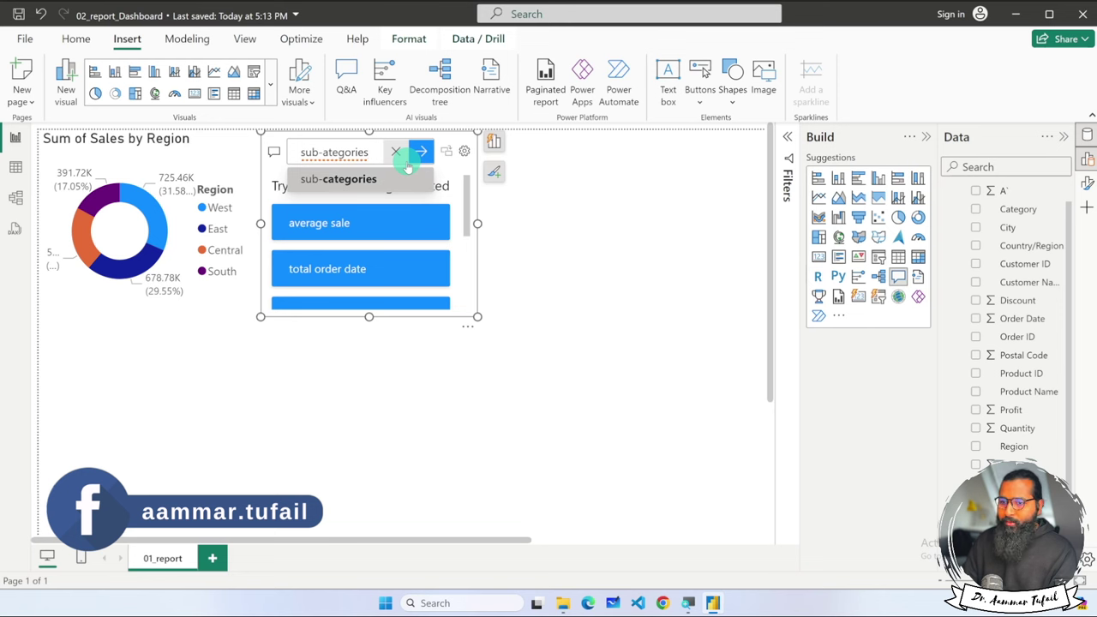
key(BackSpace)
key(BackSpace)
key(BackSpace)
text(y)
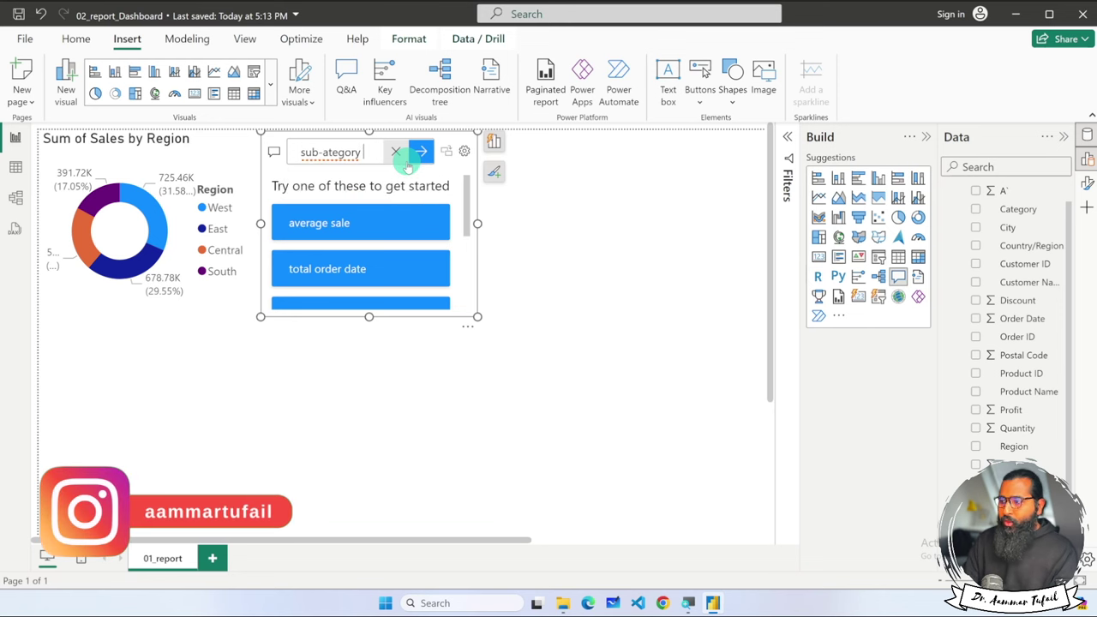
text( sales funnel)
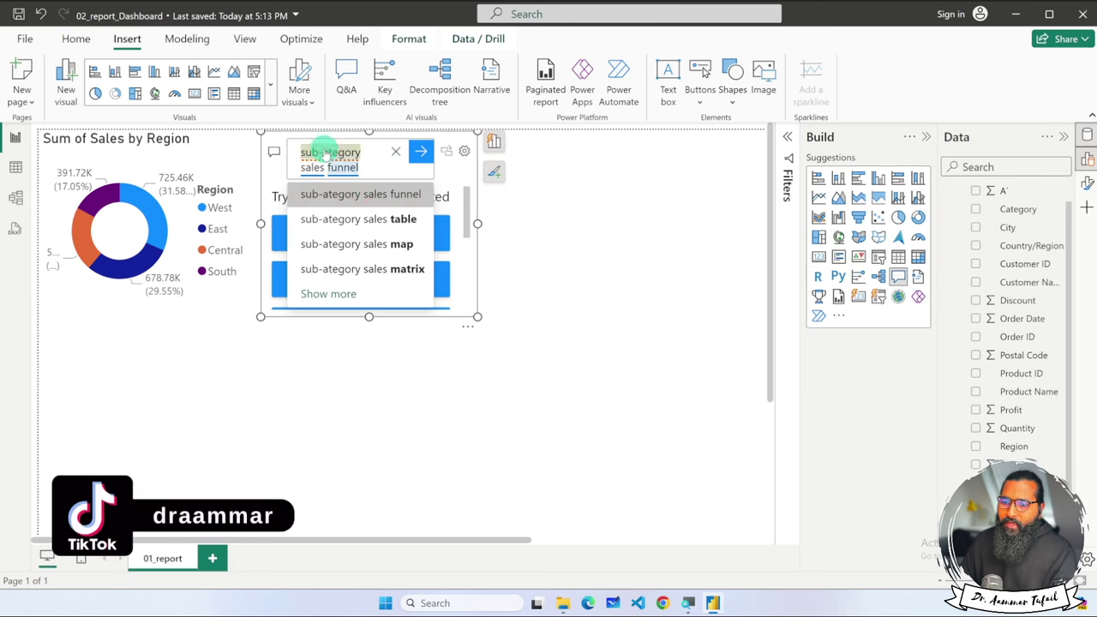
click(325, 152)
click(360, 193)
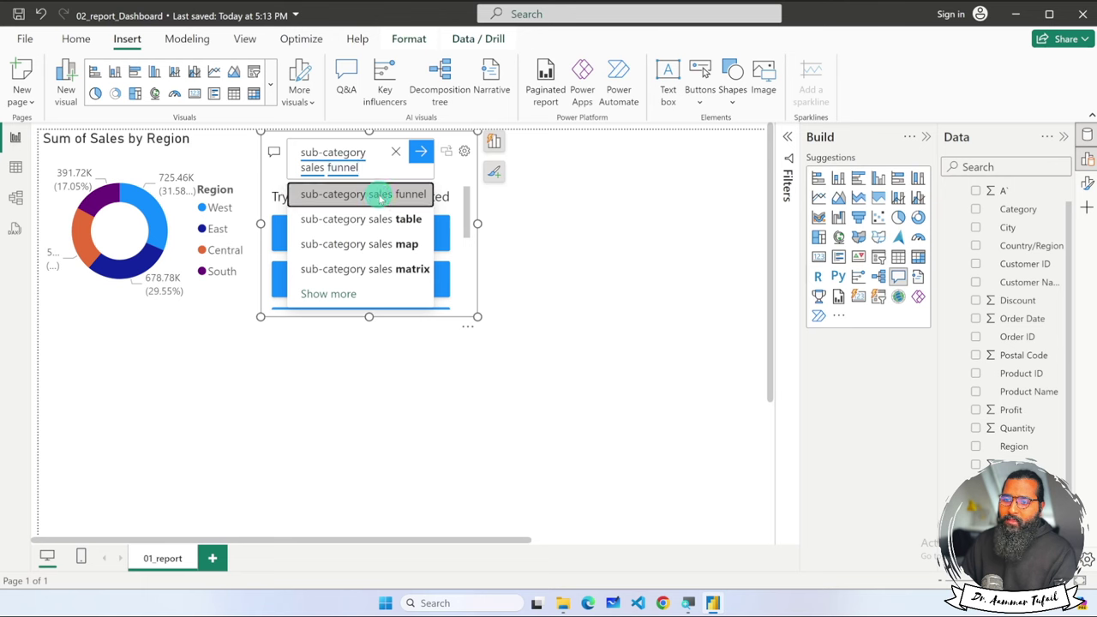
click(380, 195)
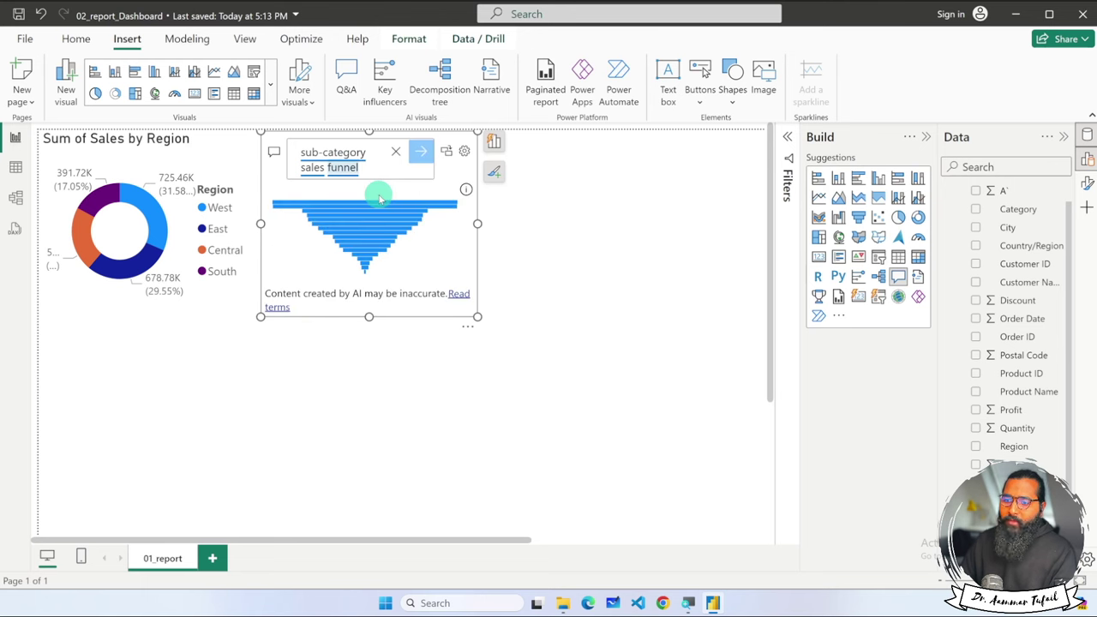
Enlarge the funnel visual taller and wider so labels and values show
click(539, 252)
click(361, 313)
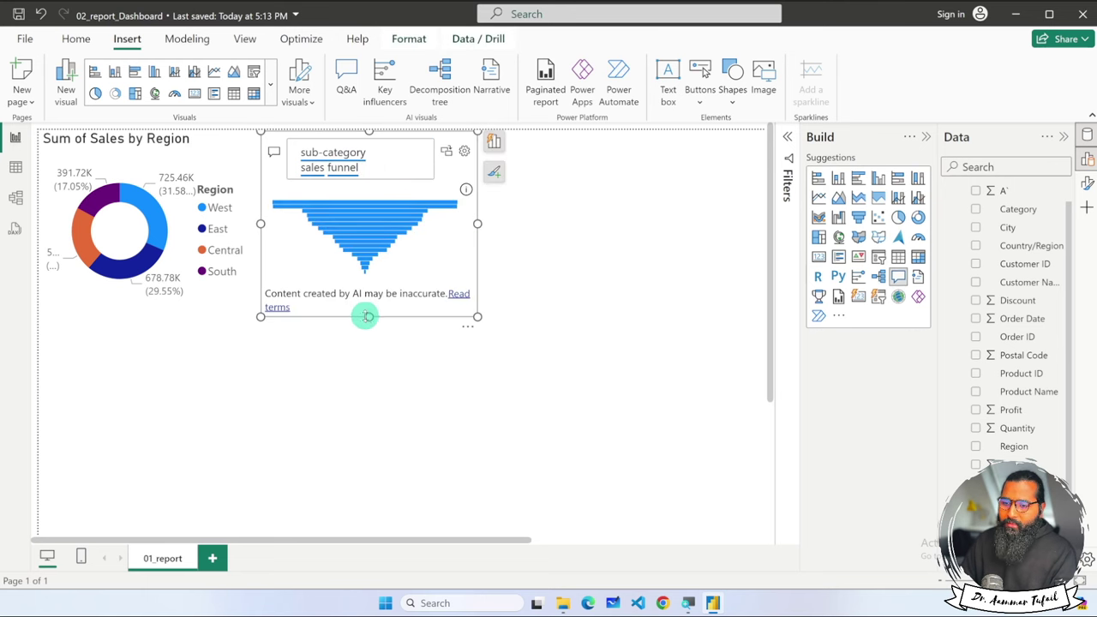
drag(366, 315, 369, 409)
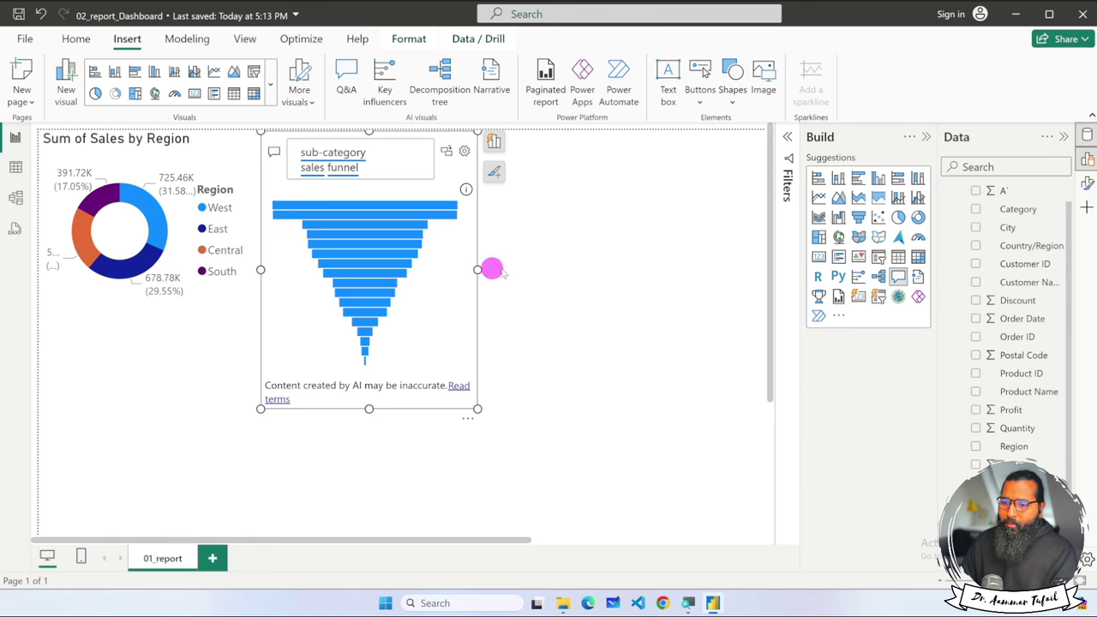
drag(493, 269, 688, 270)
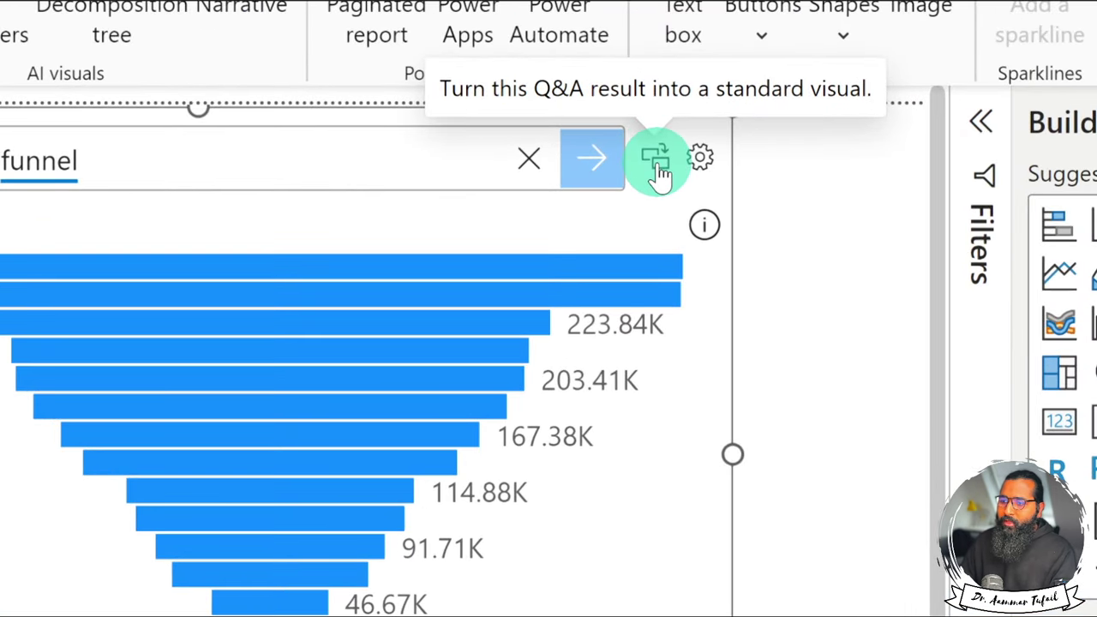
Convert the funnel to a standard visual, shrink it, and place it below the donut
click(654, 161)
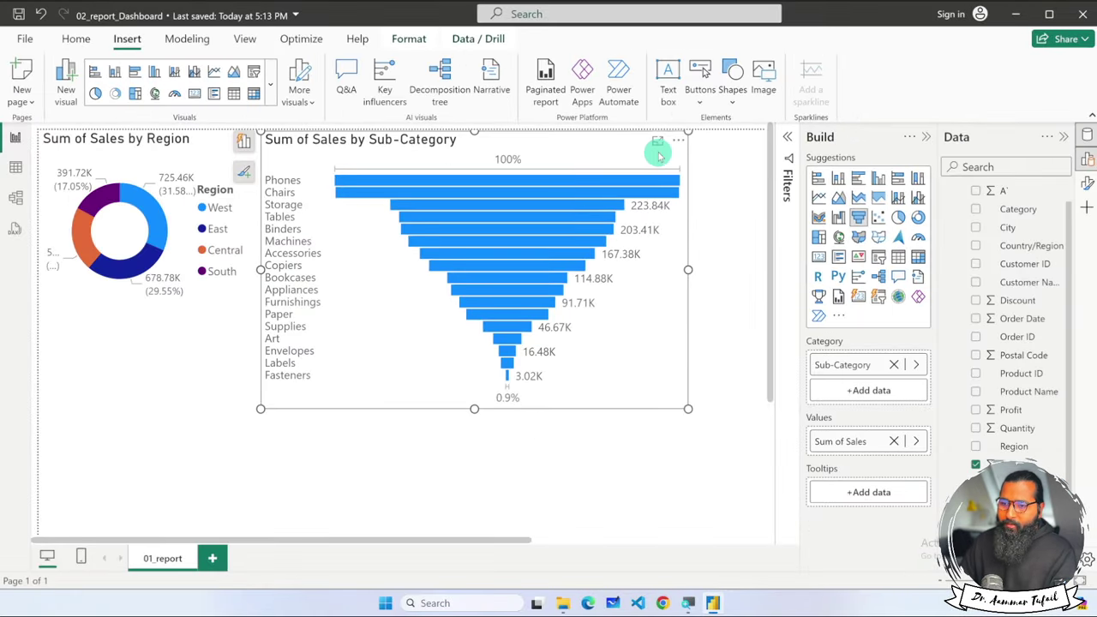
mouse_move(687, 409)
mouse_down()
mouse_move(554, 374)
mouse_move(574, 373)
mouse_up()
click(625, 367)
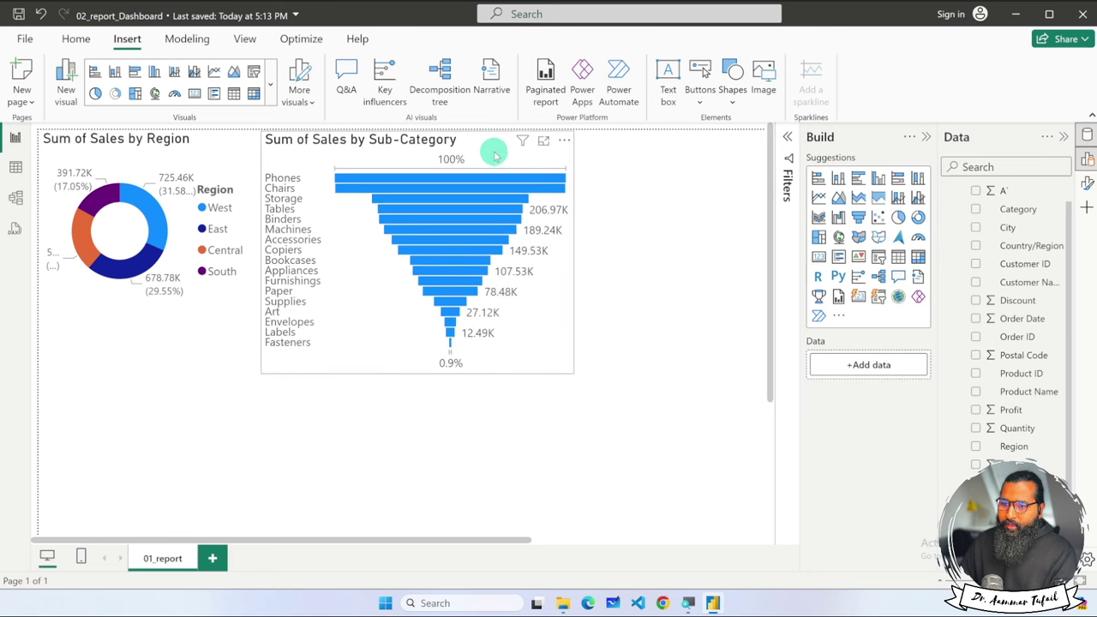
drag(494, 154, 270, 308)
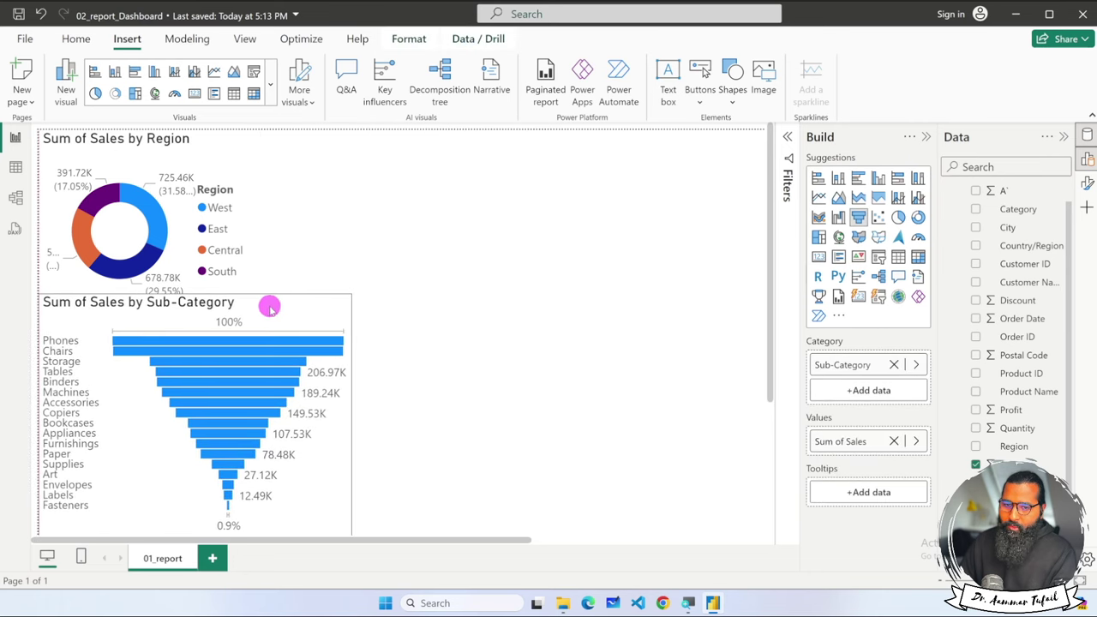
scroll(462, 391, down, 4)
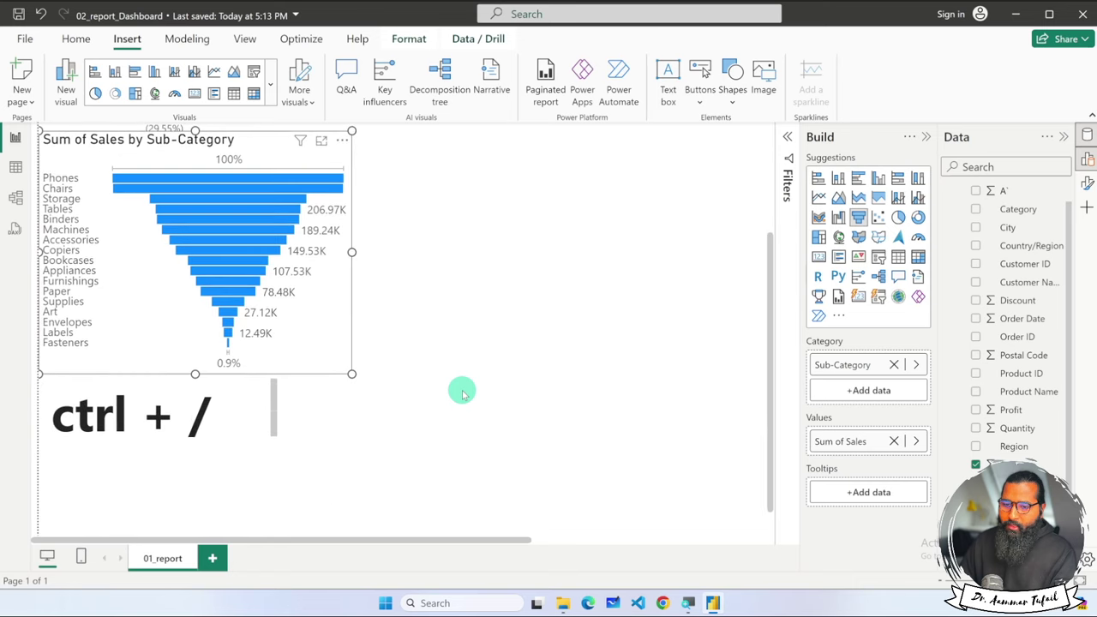
scroll(313, 386, down, 1)
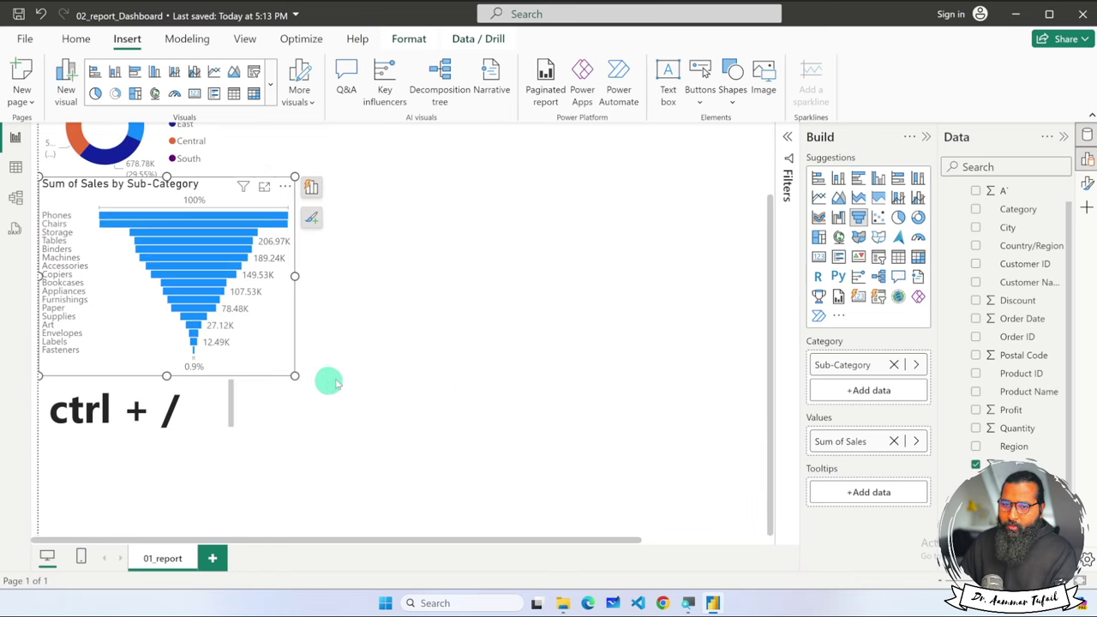
scroll(334, 377, up, 1)
Remove the large 'ctrl + /' text box below the funnel chart using its More options menu
click(141, 435)
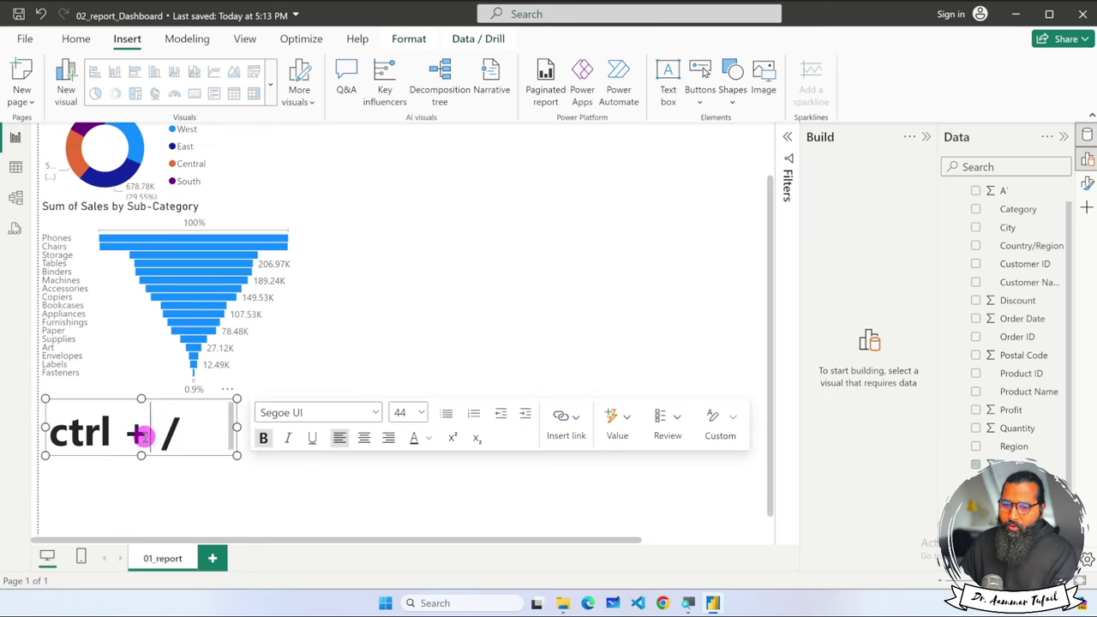
click(367, 478)
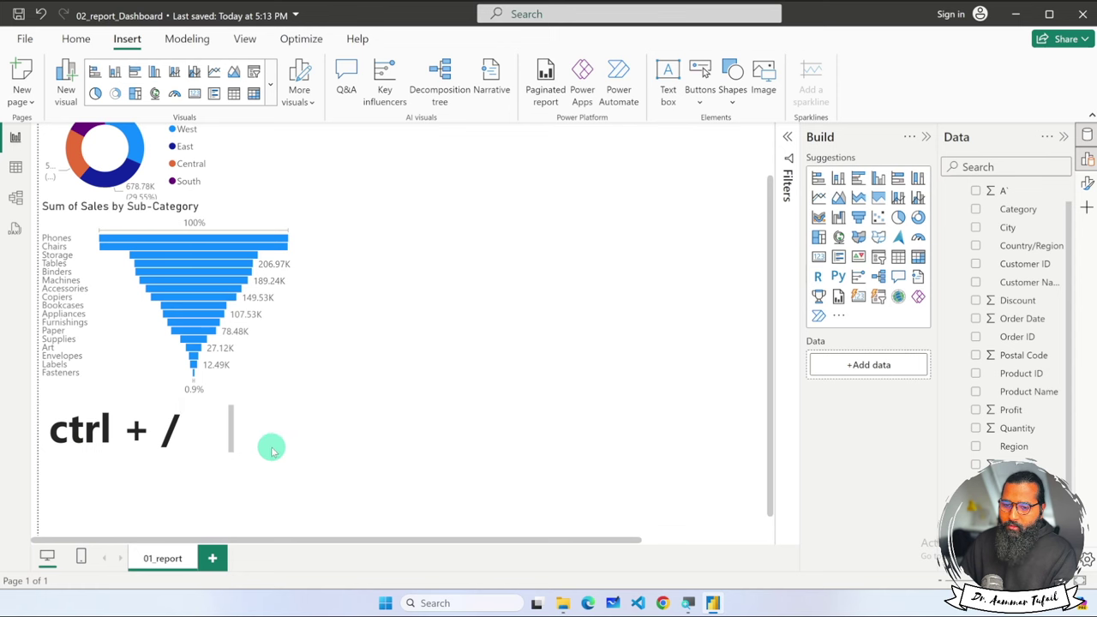
click(233, 424)
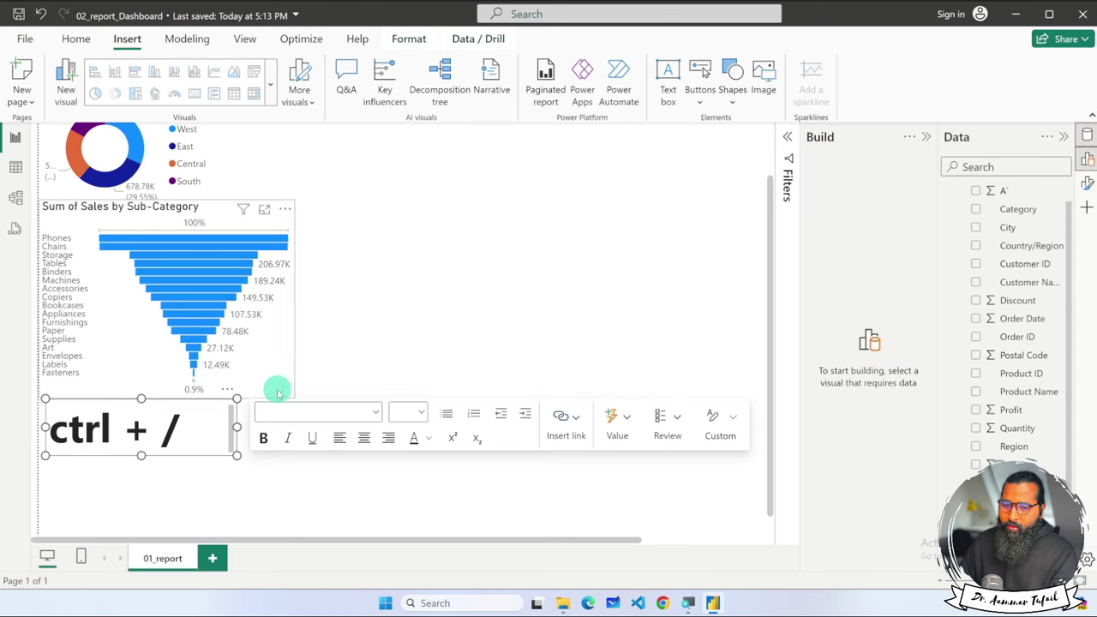
right_click(233, 414)
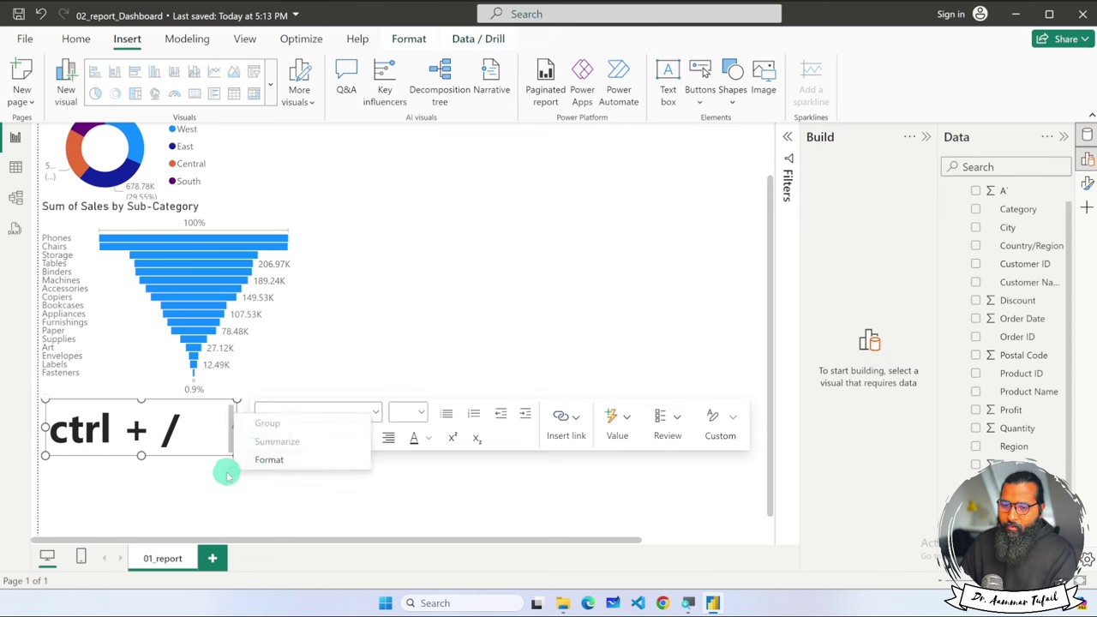
click(229, 450)
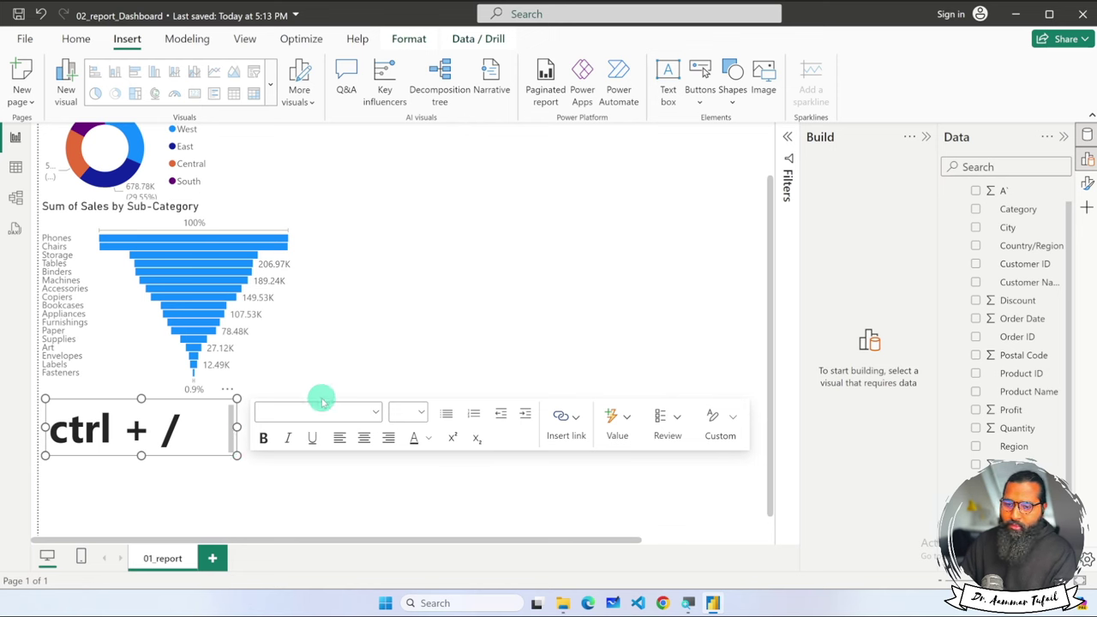
click(240, 403)
click(228, 411)
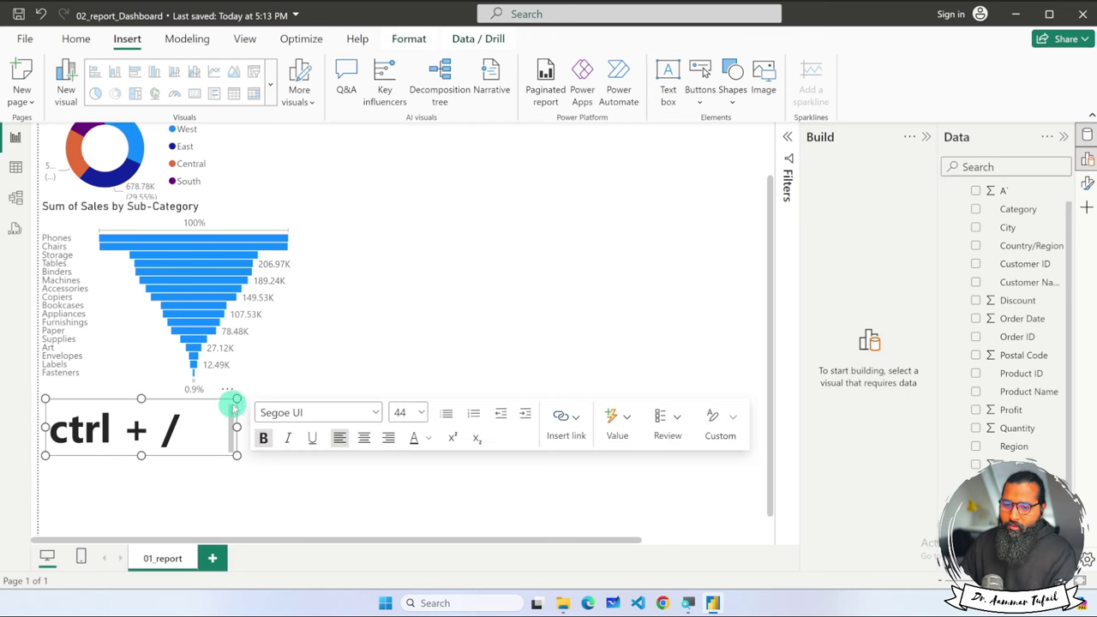
mouse_move(233, 404)
mouse_down()
mouse_move(375, 434)
mouse_move(404, 394)
mouse_up()
click(580, 331)
click(601, 346)
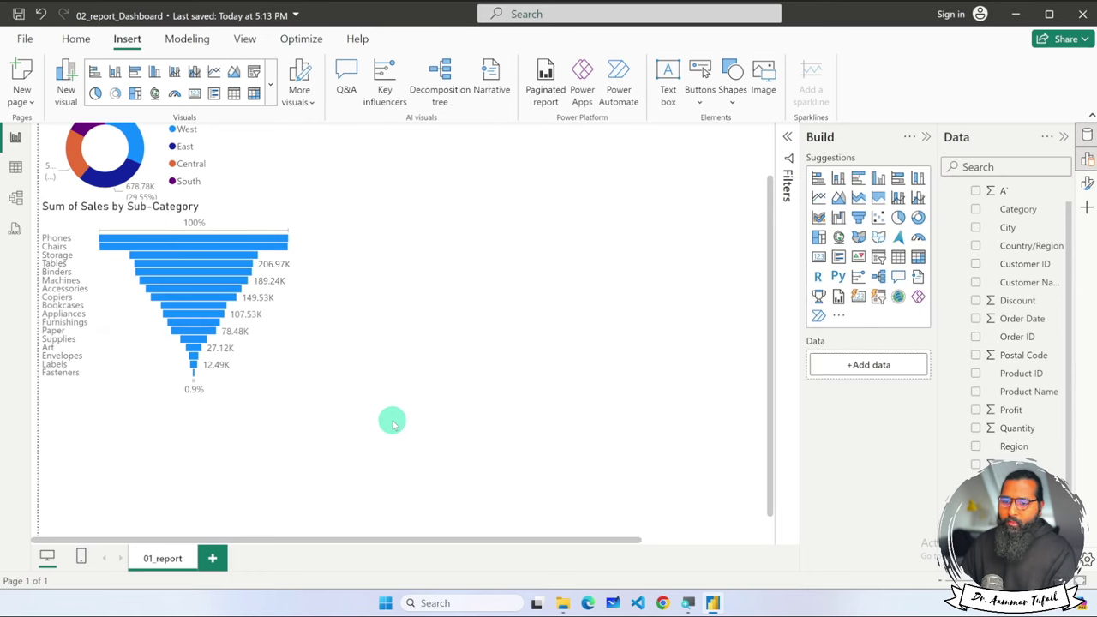
Move the Sub-Category funnel chart further down the page and widen it
drag(237, 367, 227, 508)
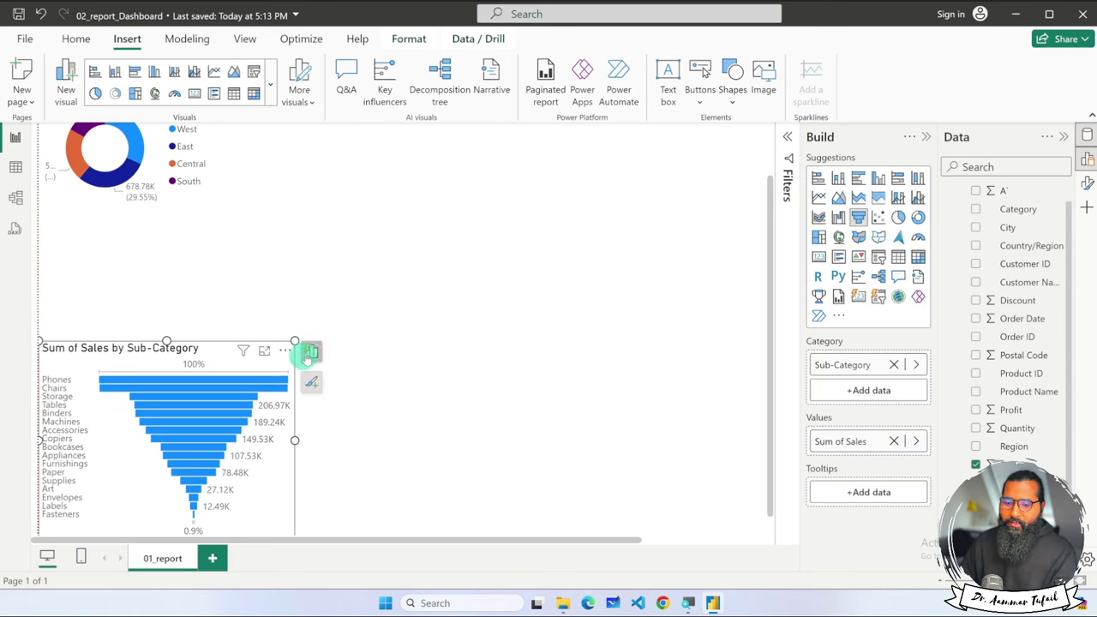
scroll(377, 330, down, 1)
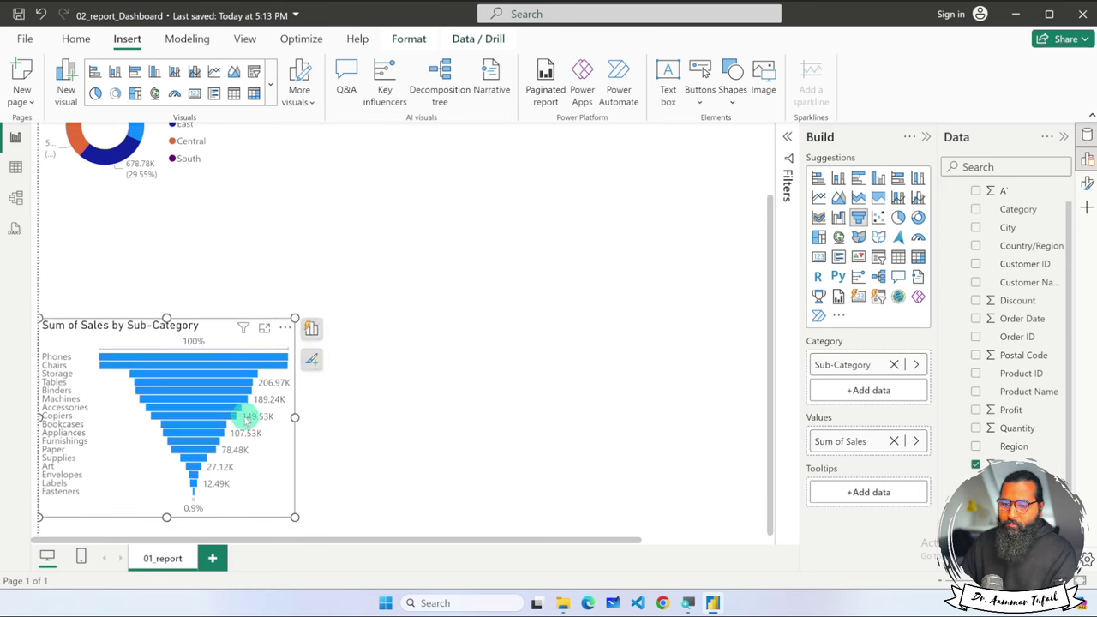
click(221, 439)
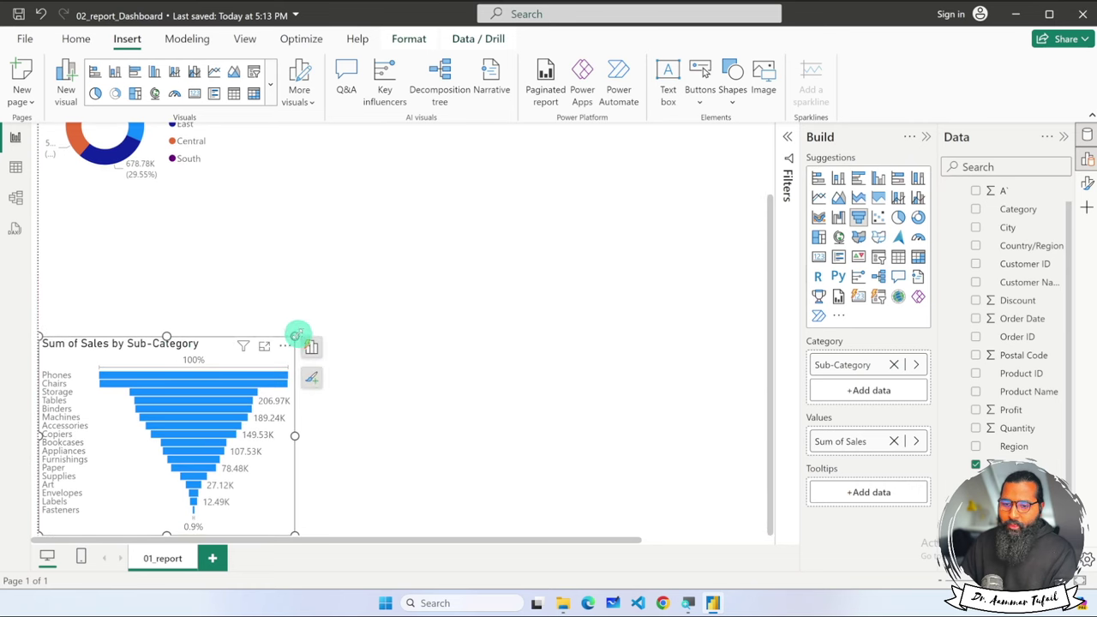
drag(295, 335, 351, 302)
click(322, 245)
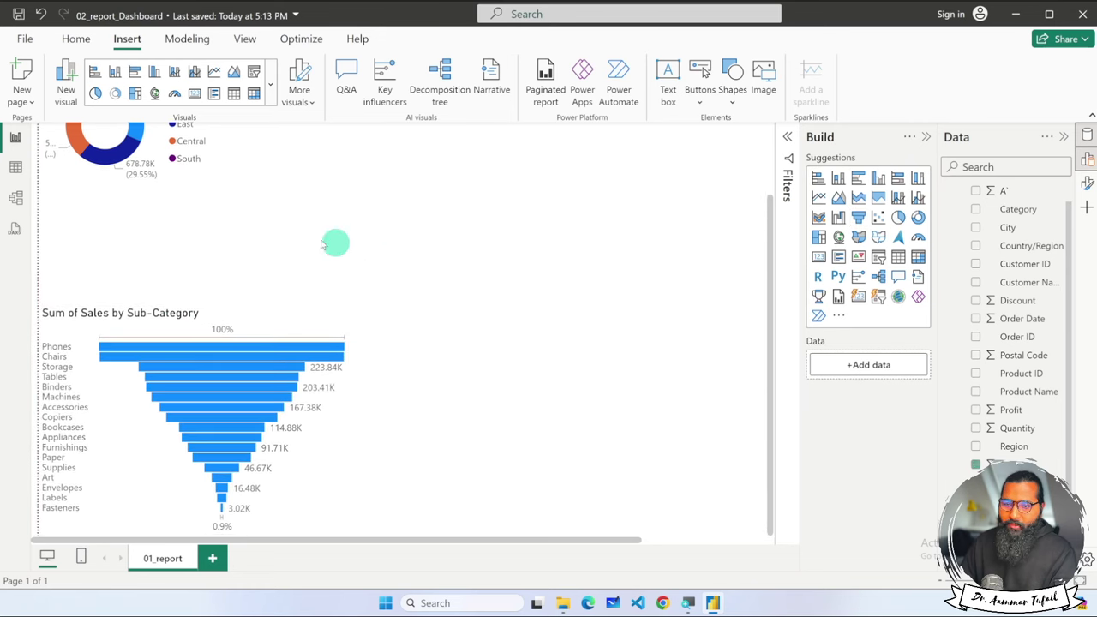
Enlarge the Sum of Sales by Region donut chart at the top left
click(139, 167)
scroll(179, 214, up, 3)
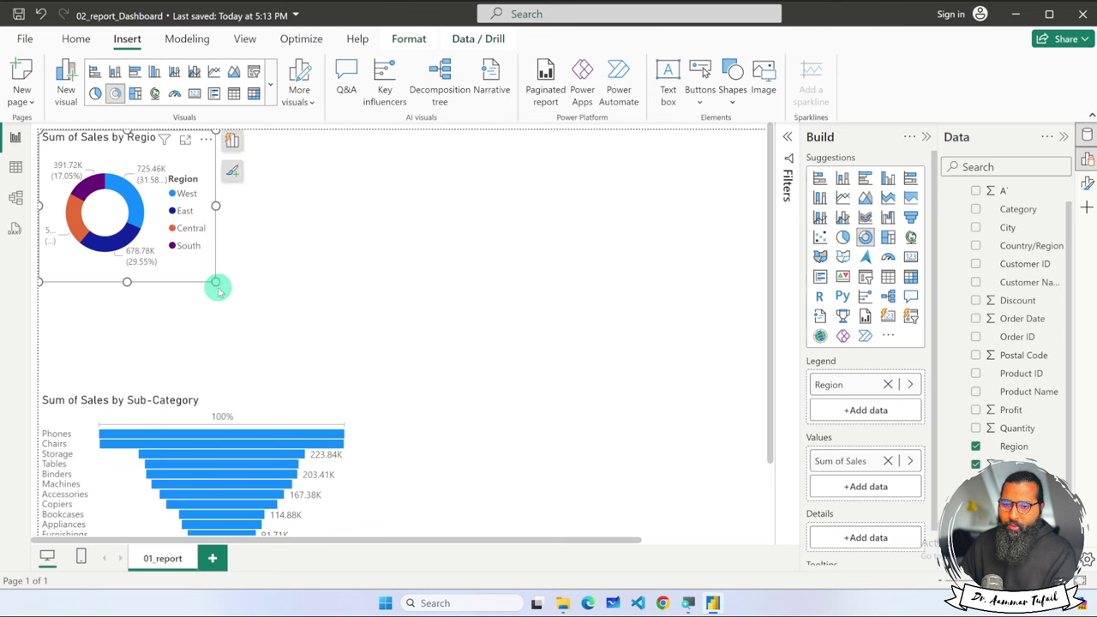
drag(216, 282, 291, 364)
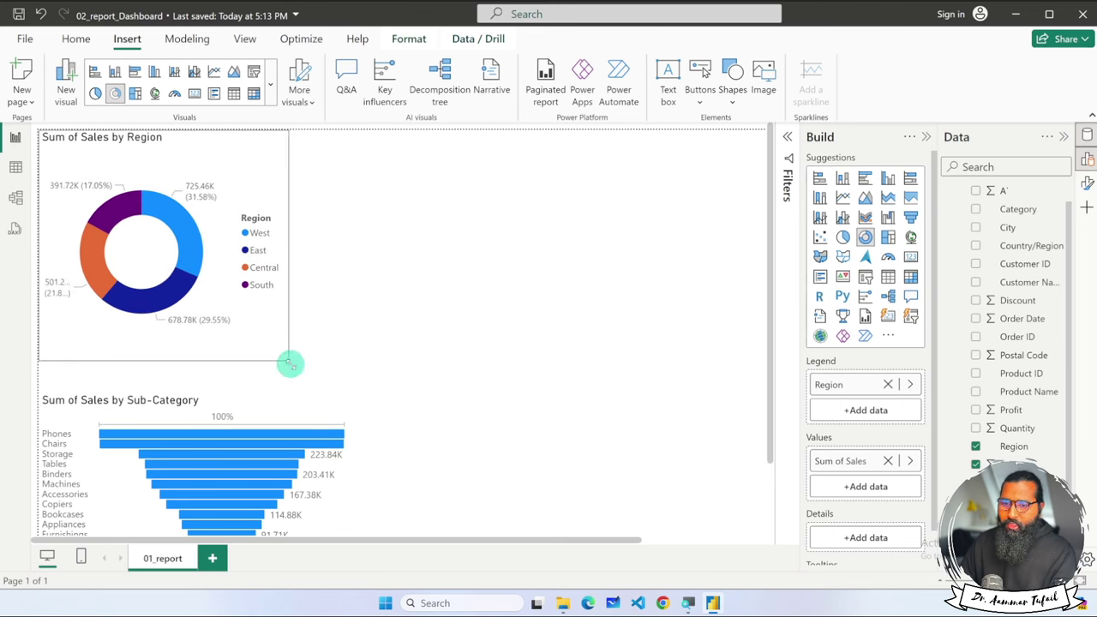
click(337, 348)
click(583, 272)
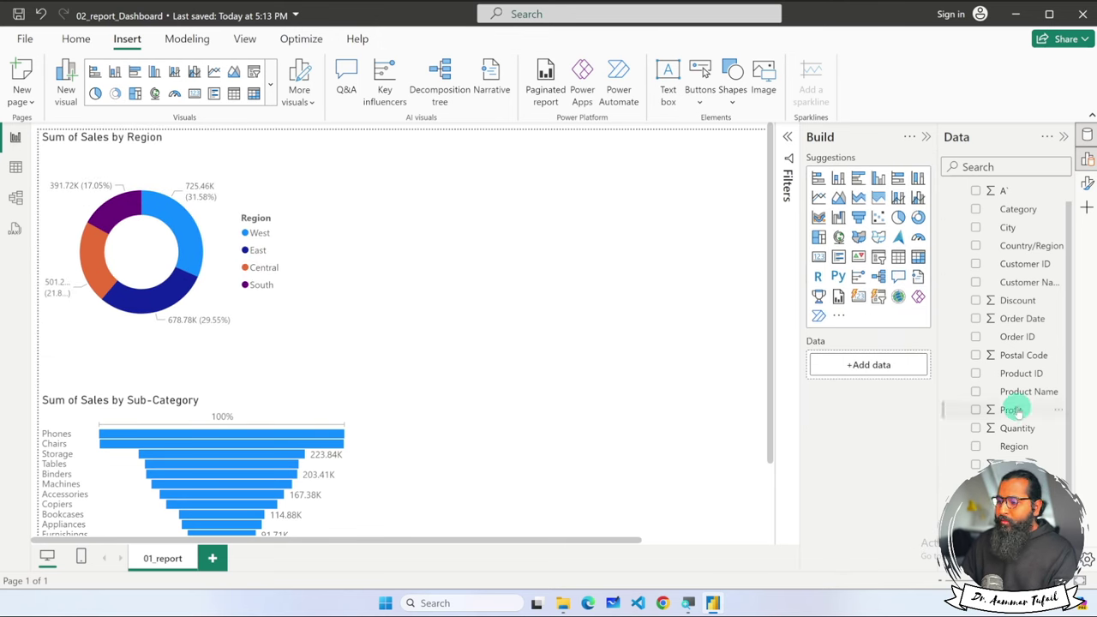
key(alt)
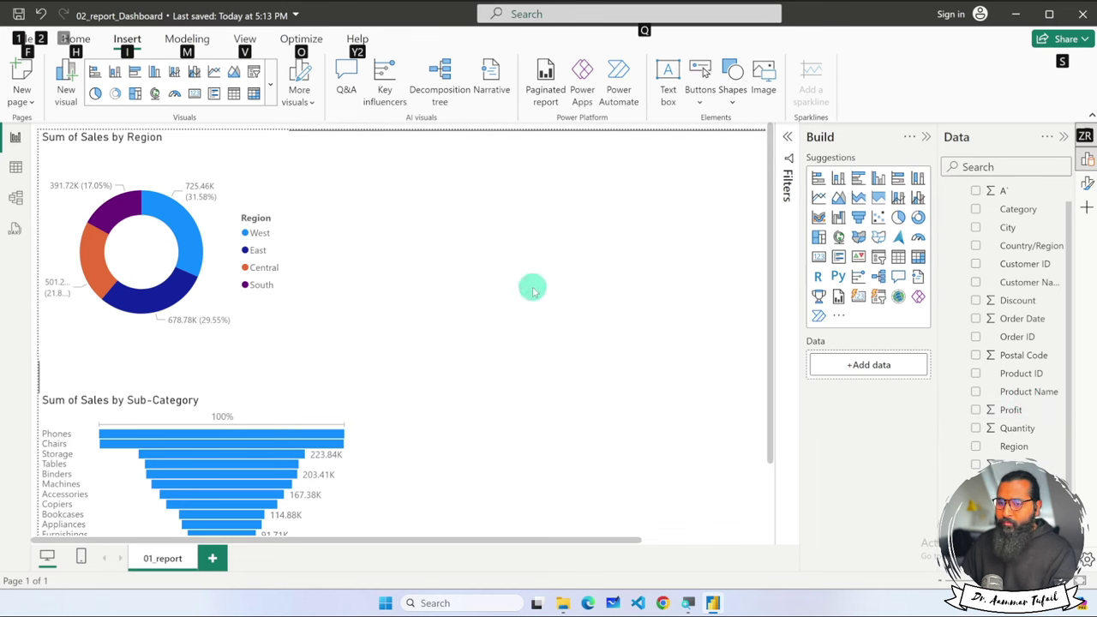
click(417, 283)
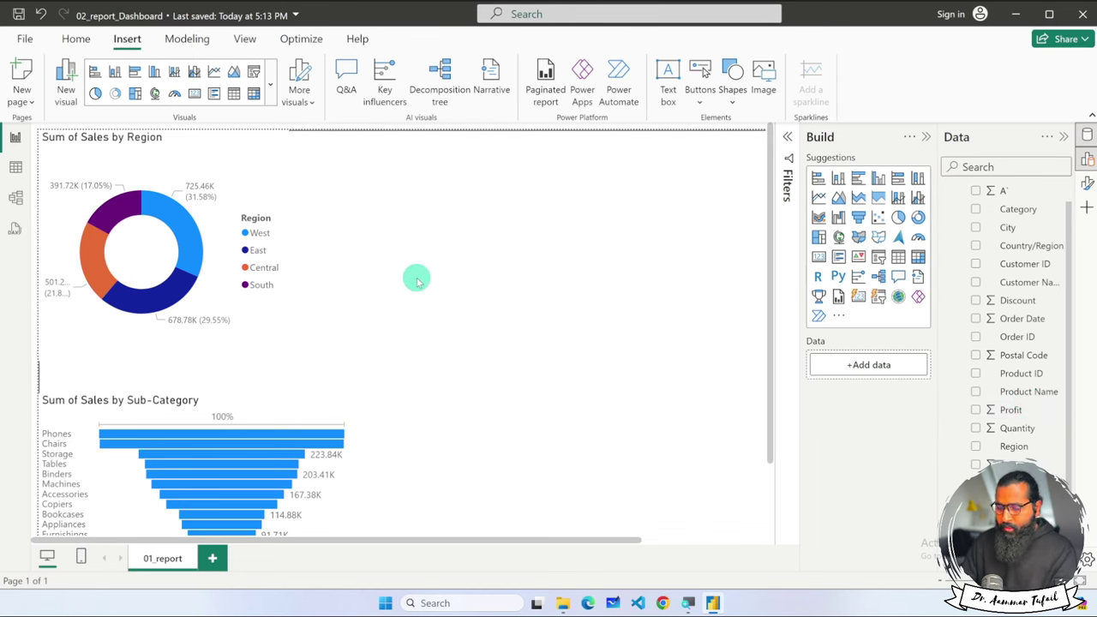
Insert a Q&A visual beside the donut and ask it for 'Region sales map'
double_click(416, 281)
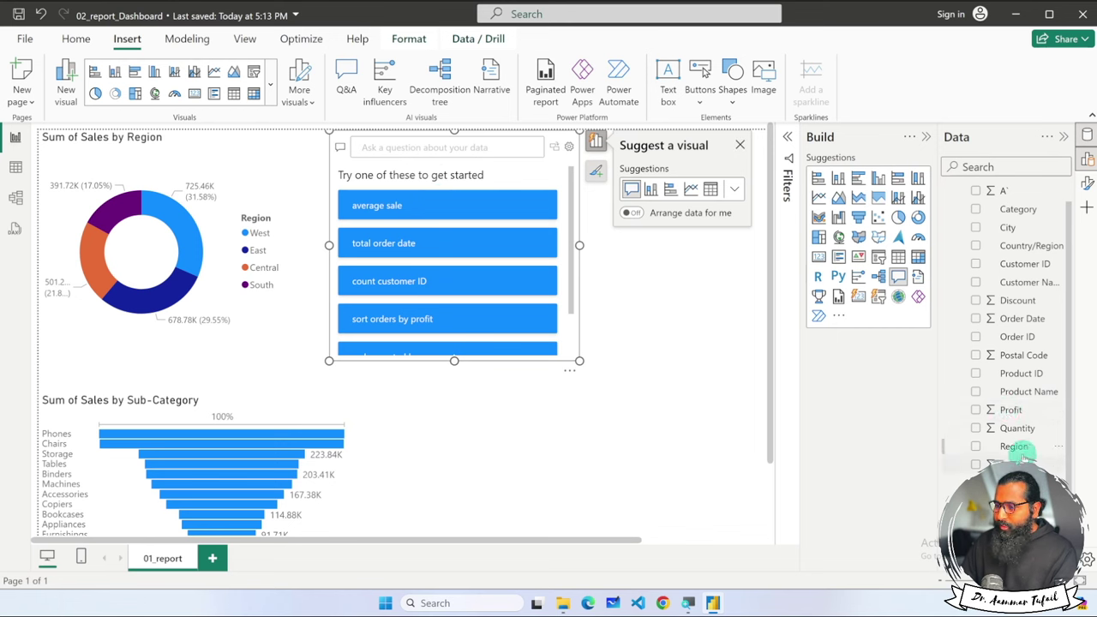
text(Reg)
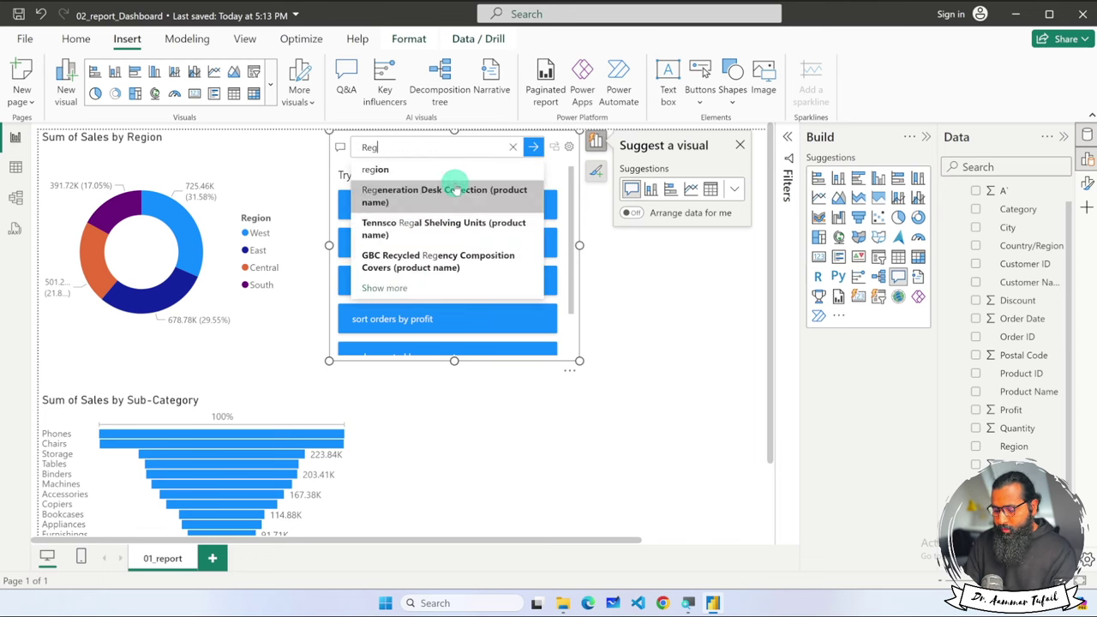
text(ion)
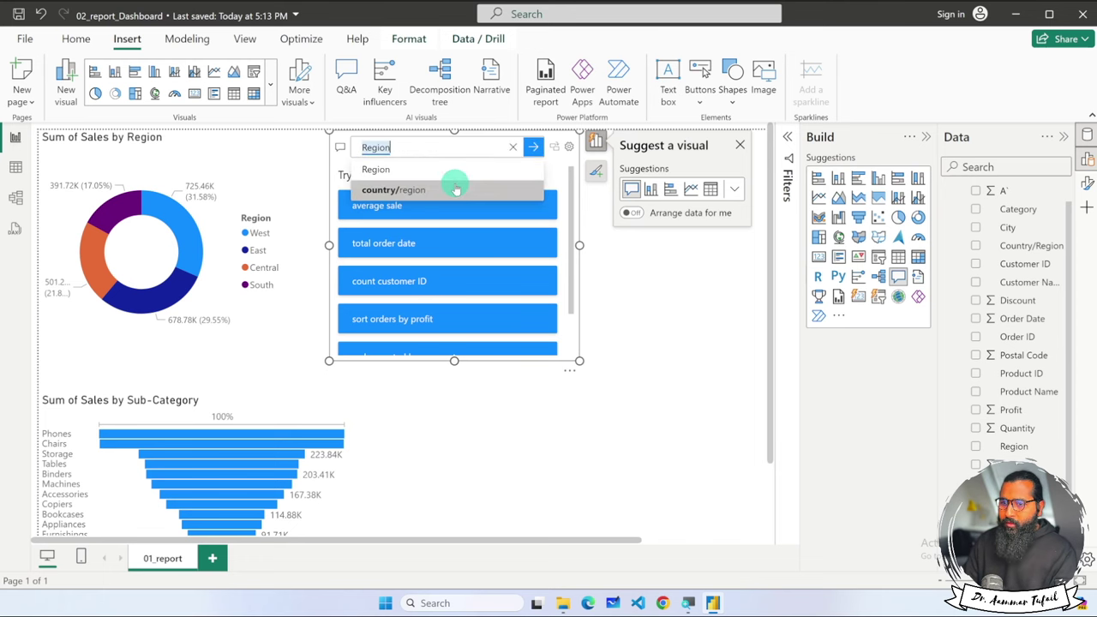
key(Return)
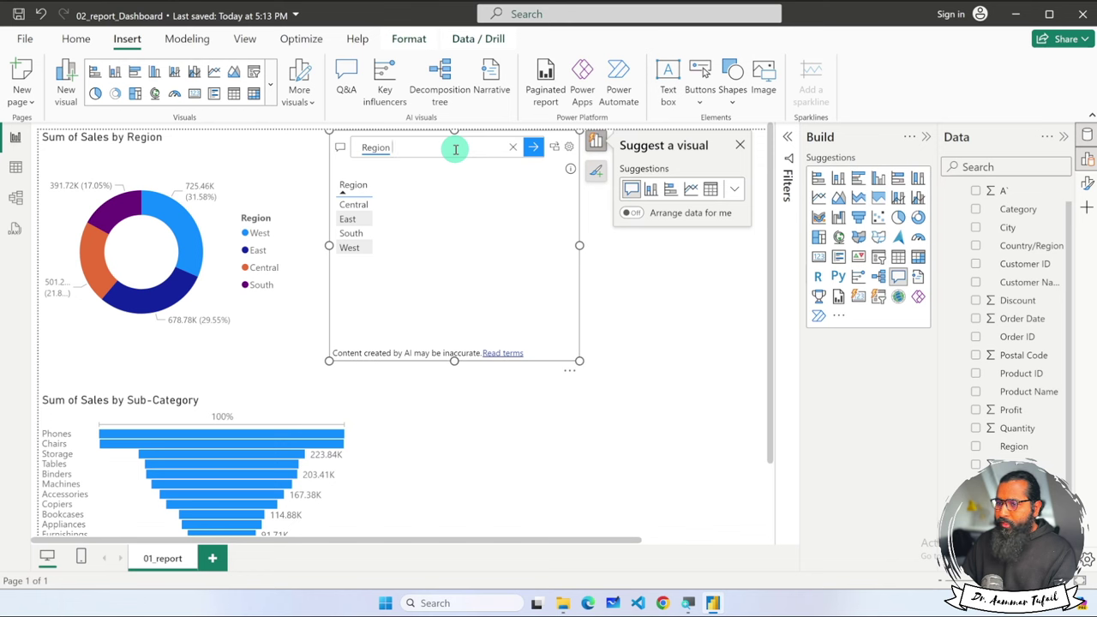
text(sales m)
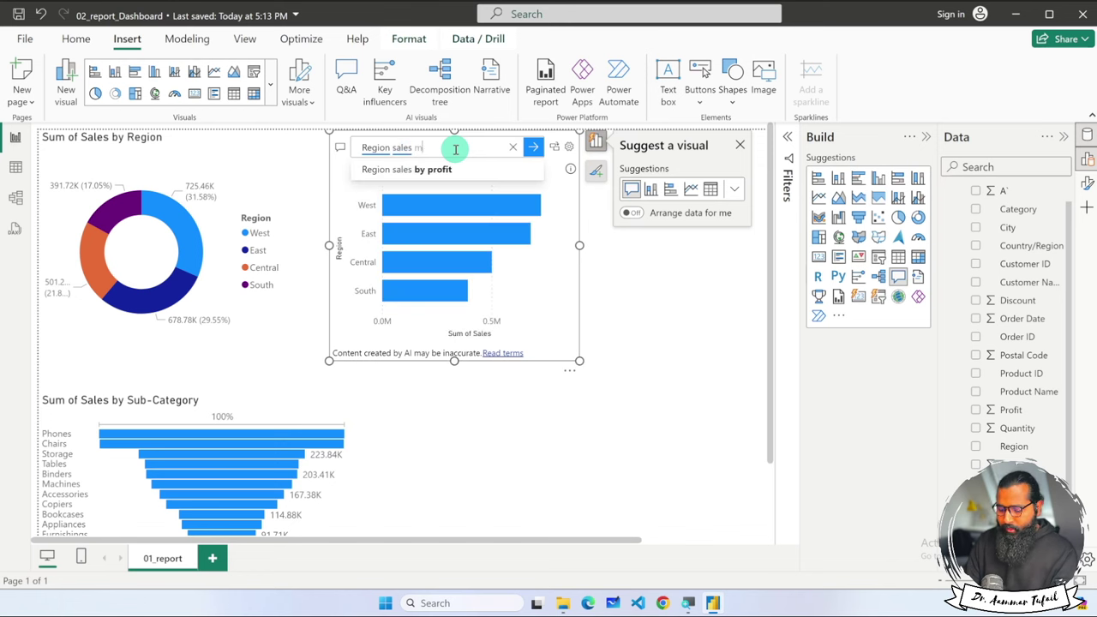
text(ap)
key(Down)
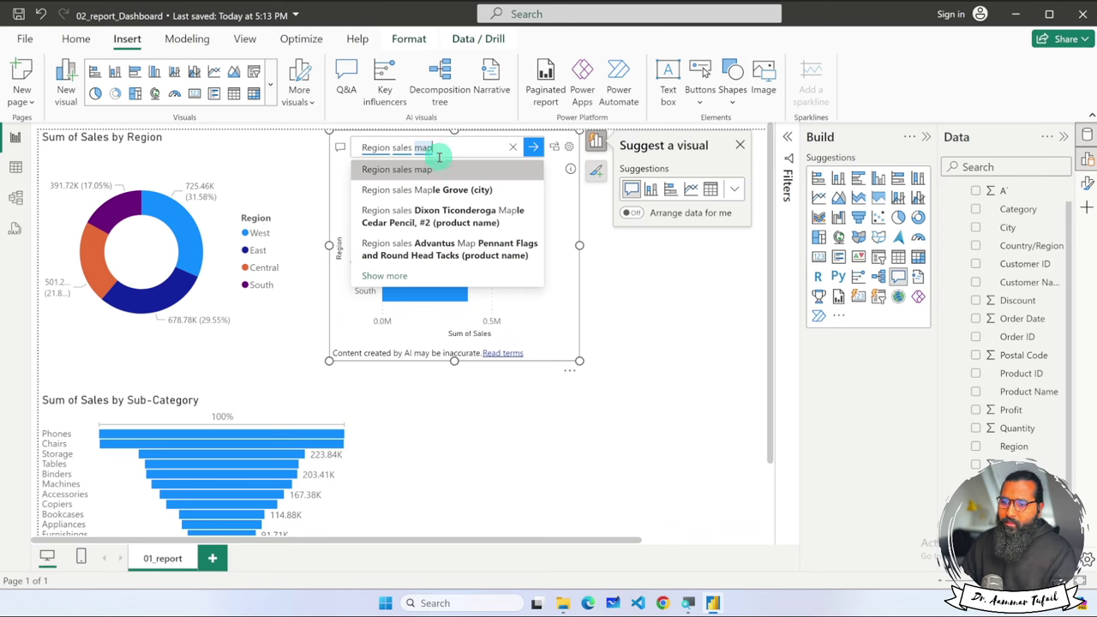
click(533, 147)
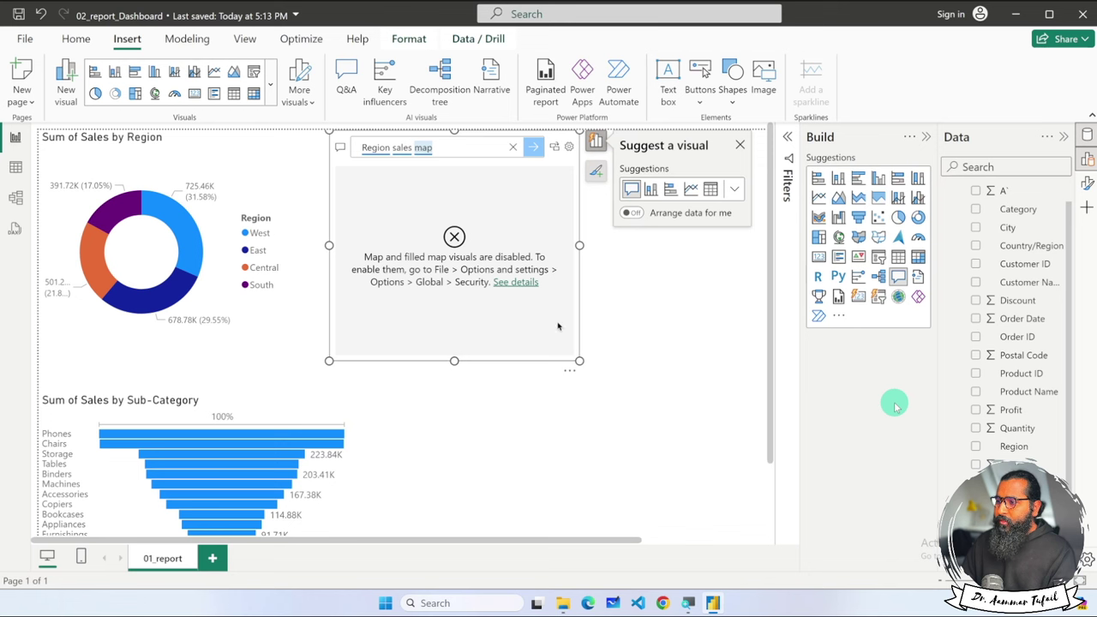
Change the Q&A question to 'state Sales map' and view details of the maps-disabled message
drag(365, 148, 390, 147)
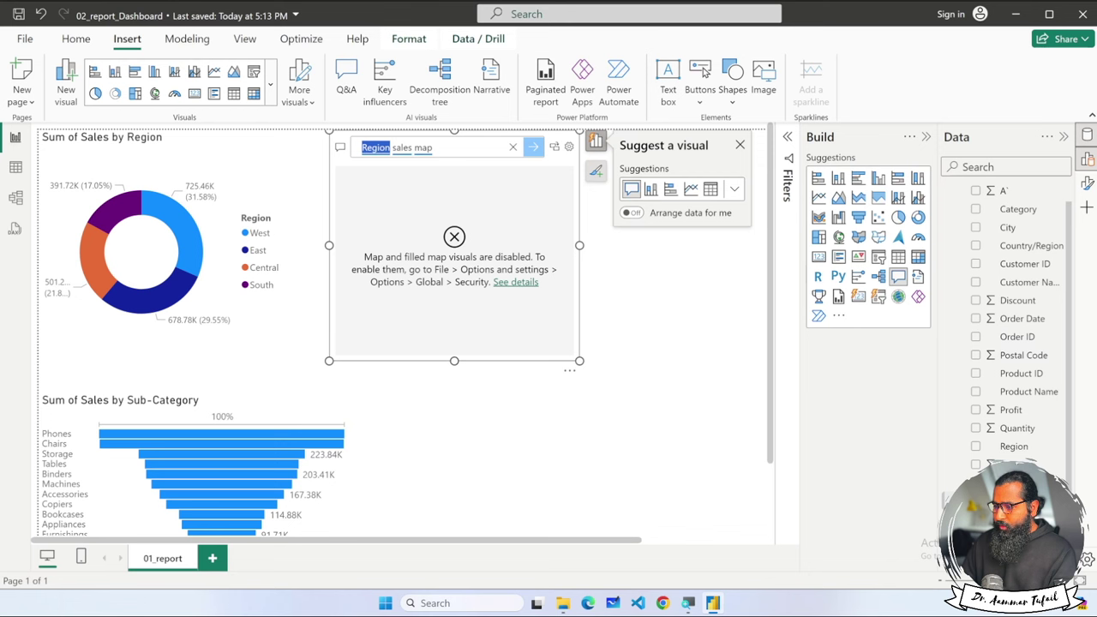
text(state)
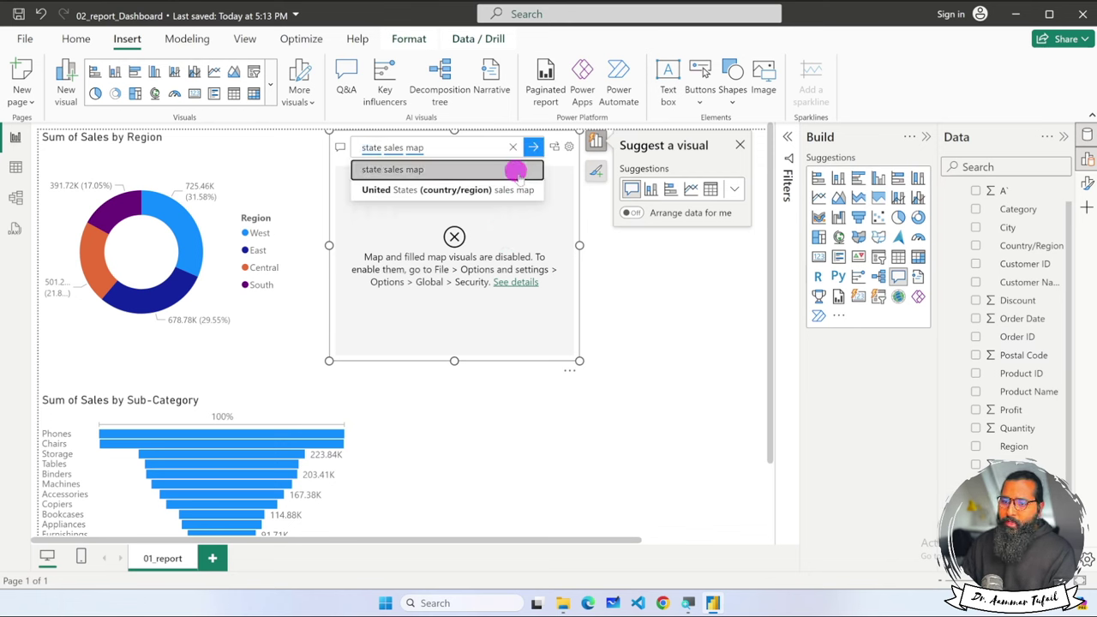
click(514, 169)
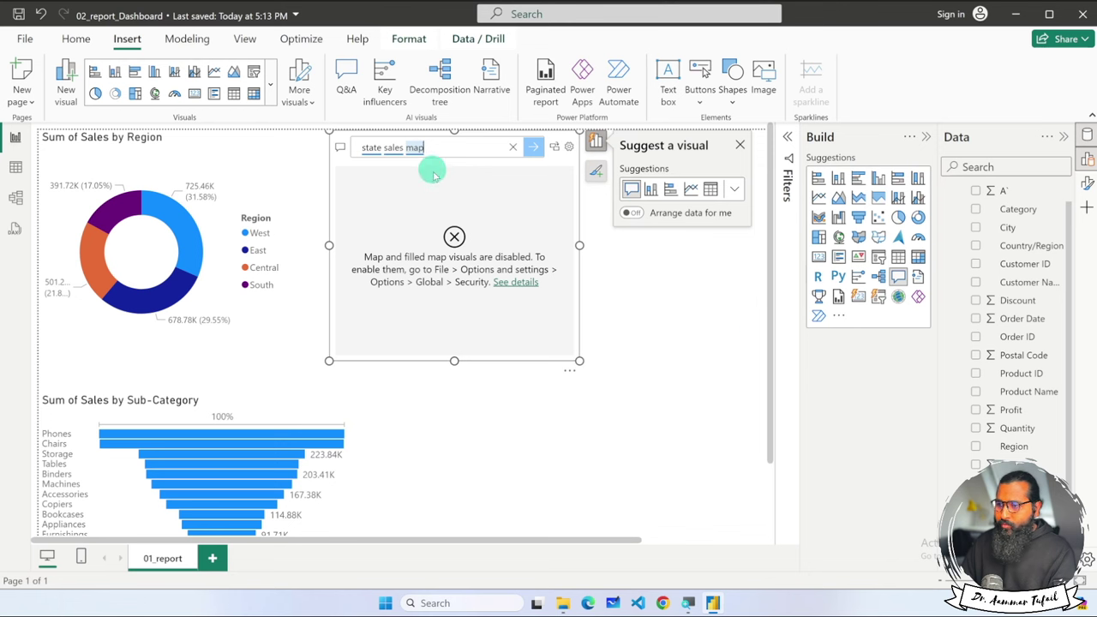
double_click(382, 148)
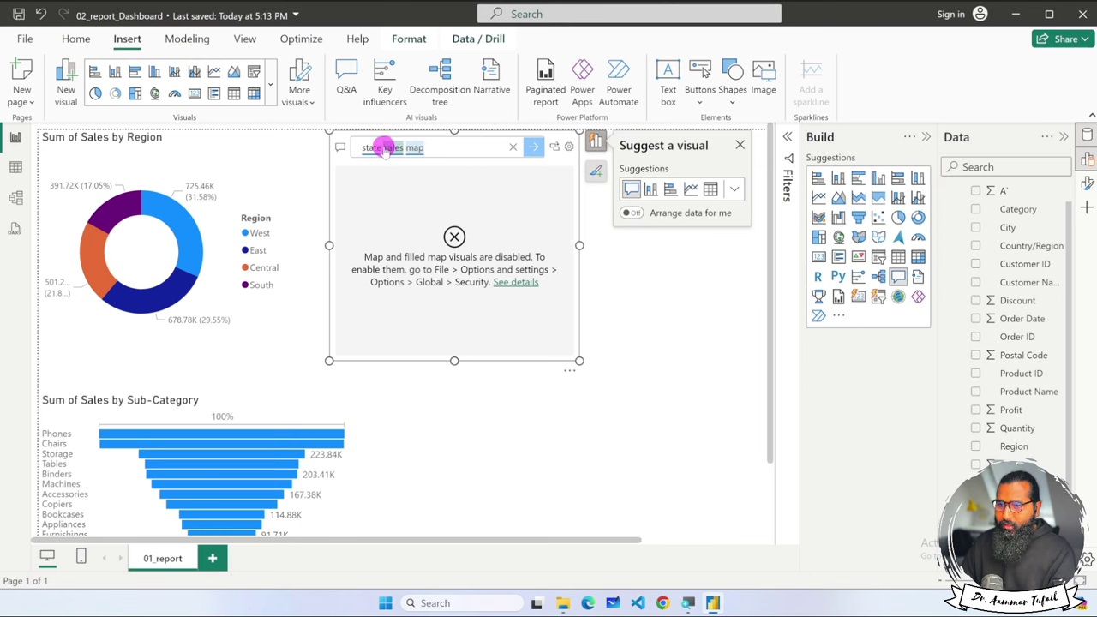
click(465, 178)
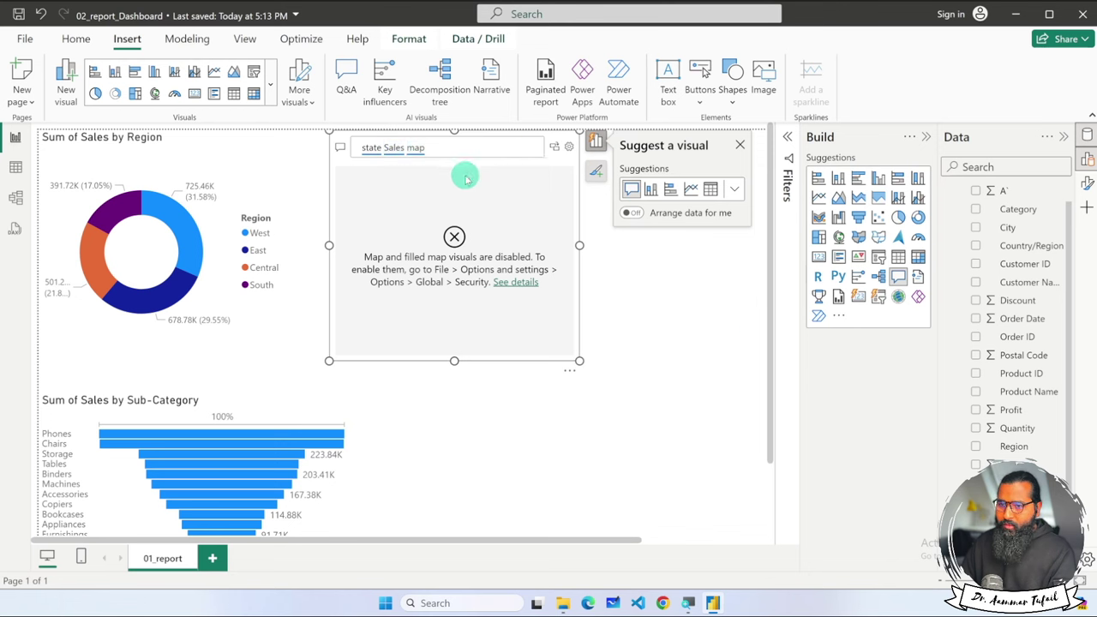
click(521, 285)
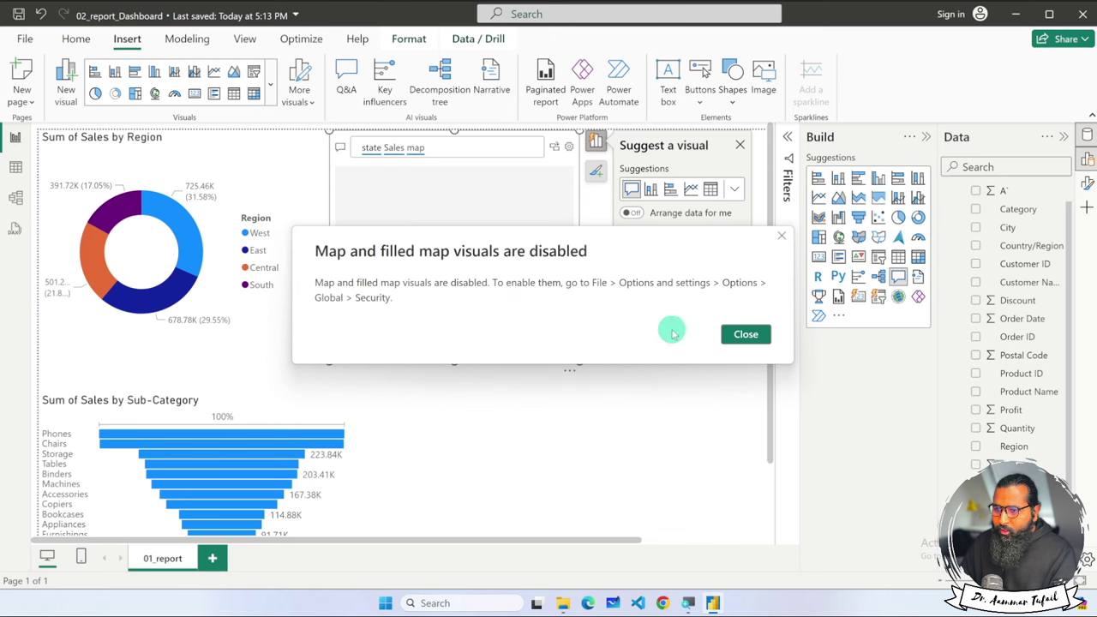
Close the maps-disabled details dialog and open File > Options and settings > Options
click(735, 335)
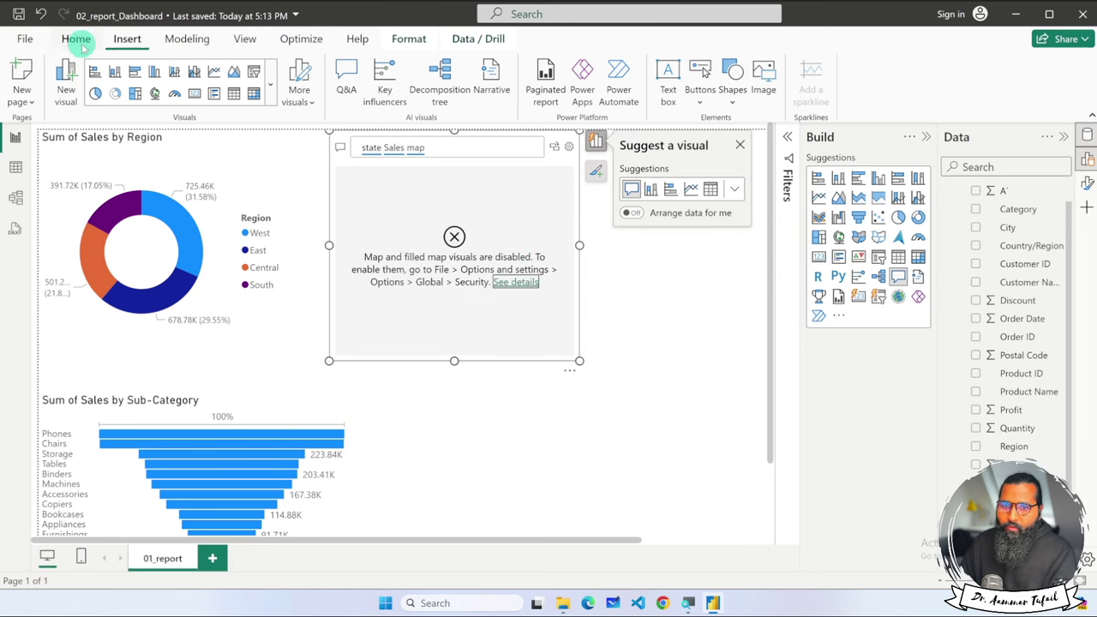
click(26, 39)
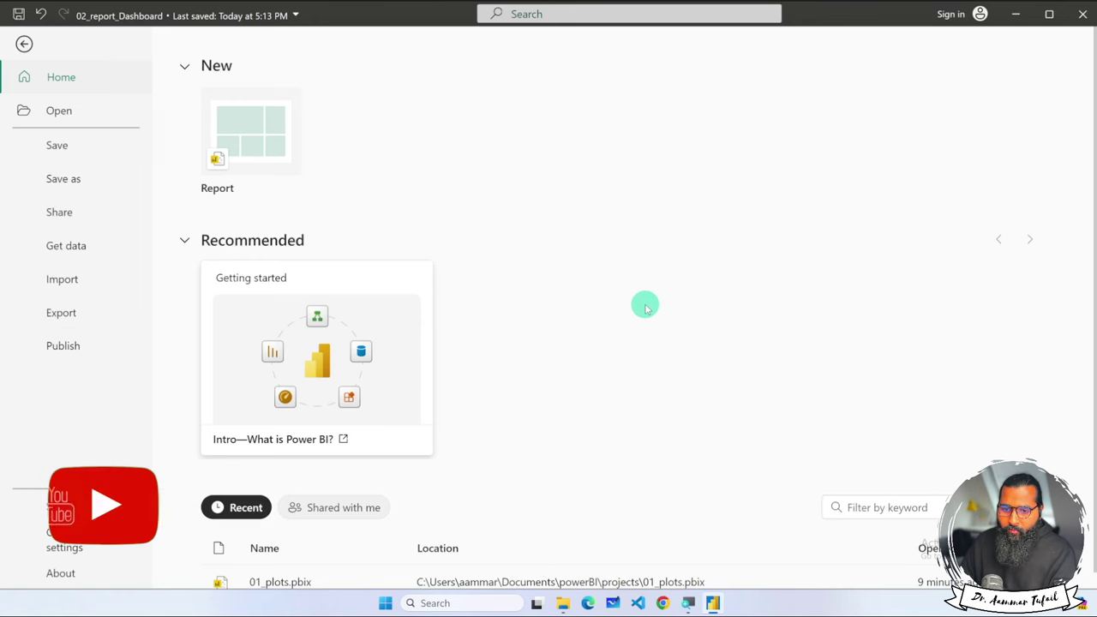
click(90, 546)
click(233, 142)
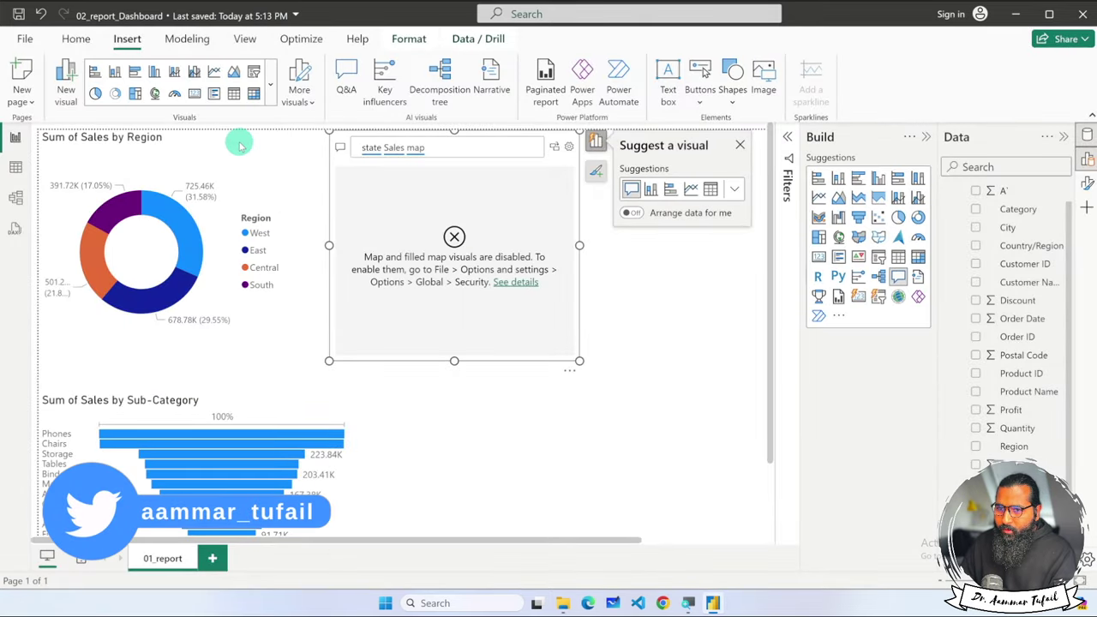
In Global Security options, enable Map and Filled Map visuals and ArcGIS for Power BI, then confirm
scroll(231, 317, down, 1)
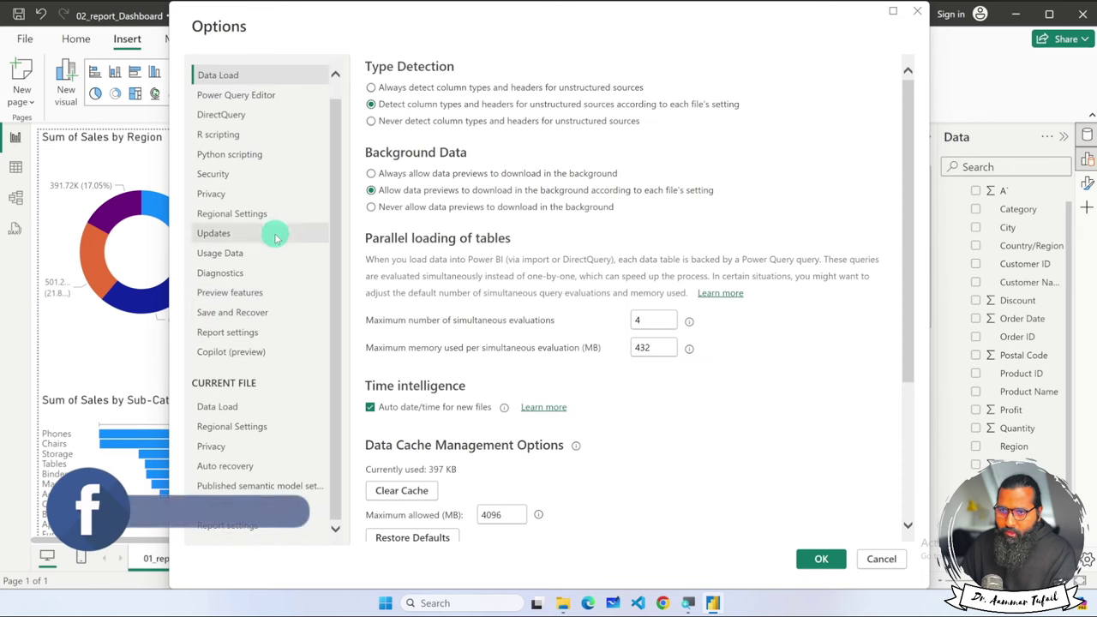
scroll(273, 214, up, 1)
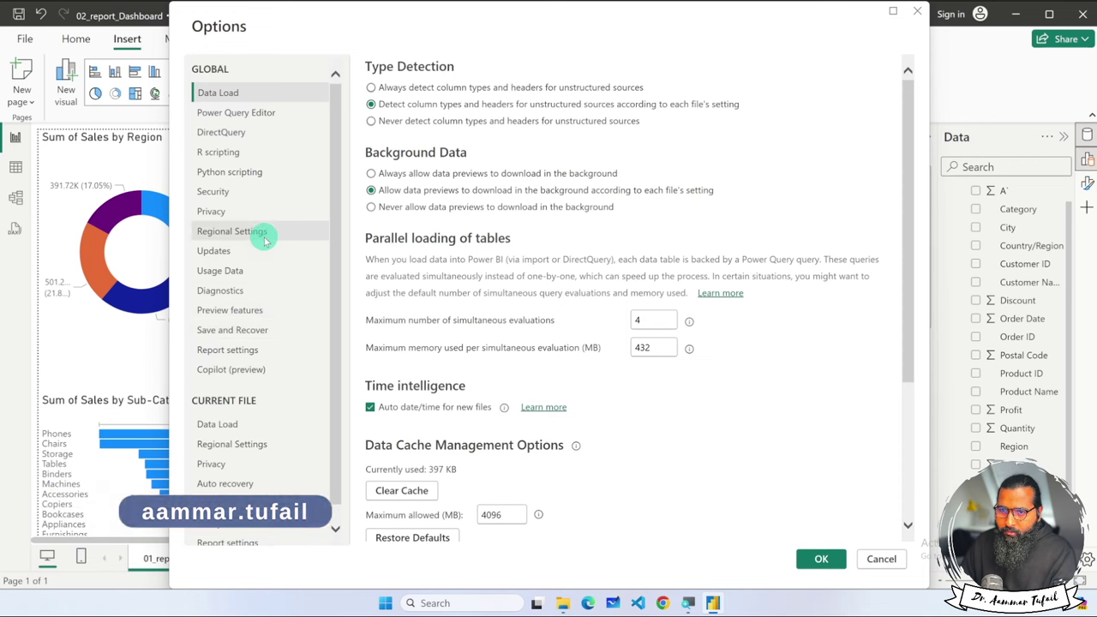
click(264, 194)
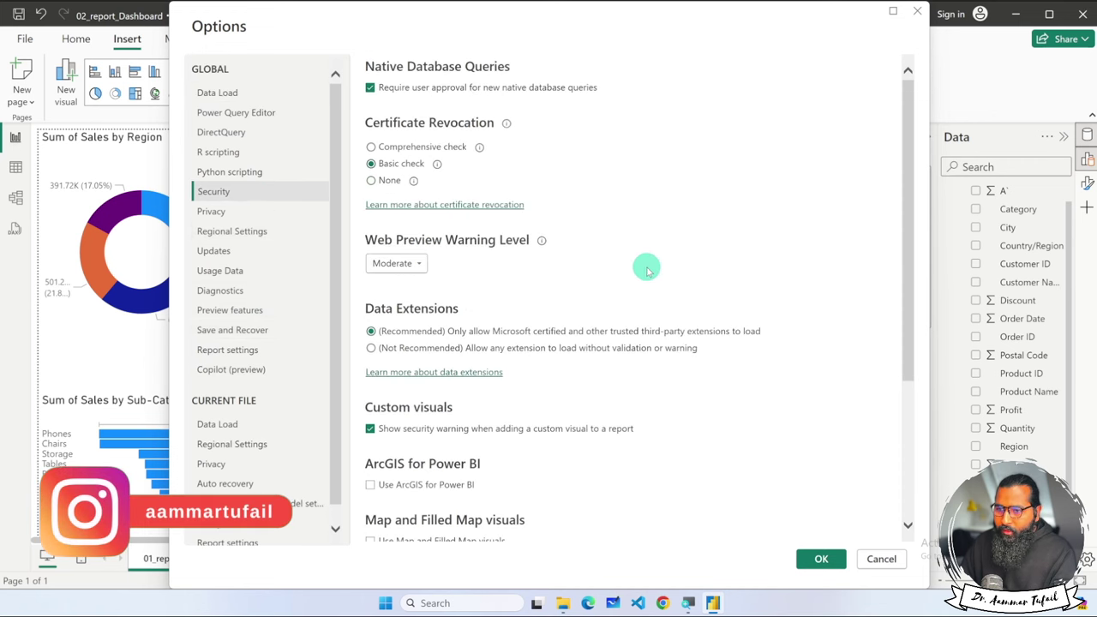
scroll(649, 281, down, 1)
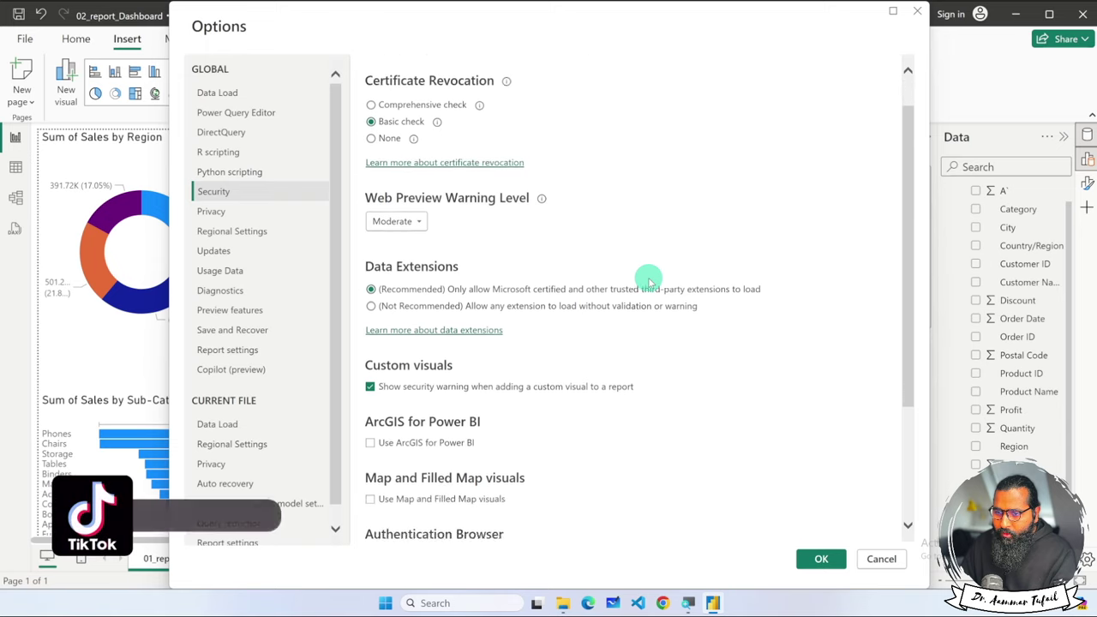
scroll(649, 281, down, 4)
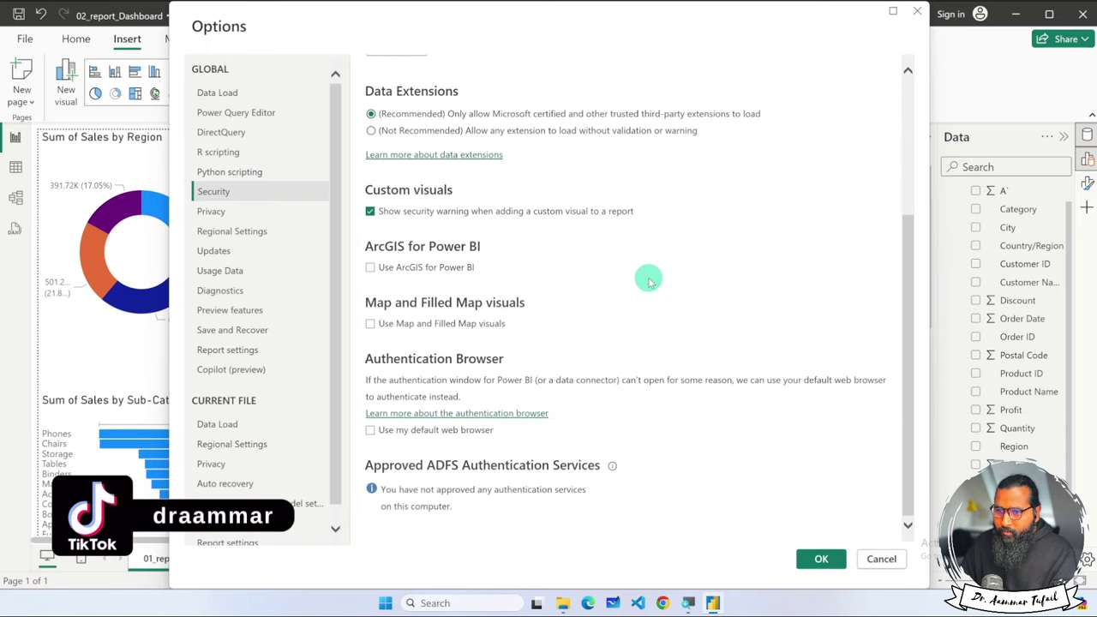
click(370, 268)
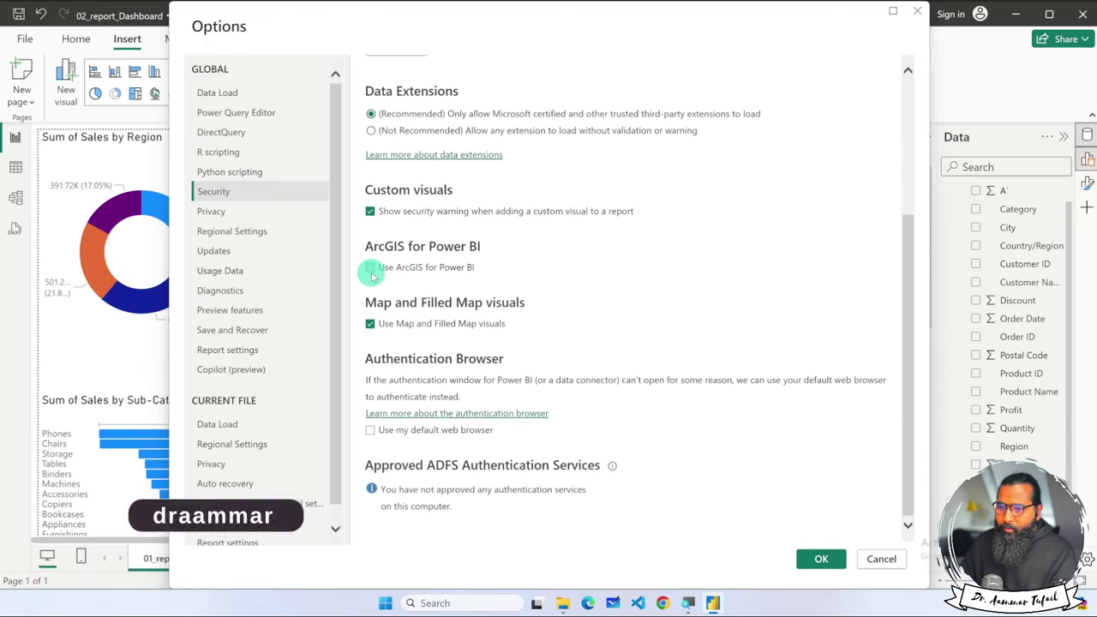
click(370, 431)
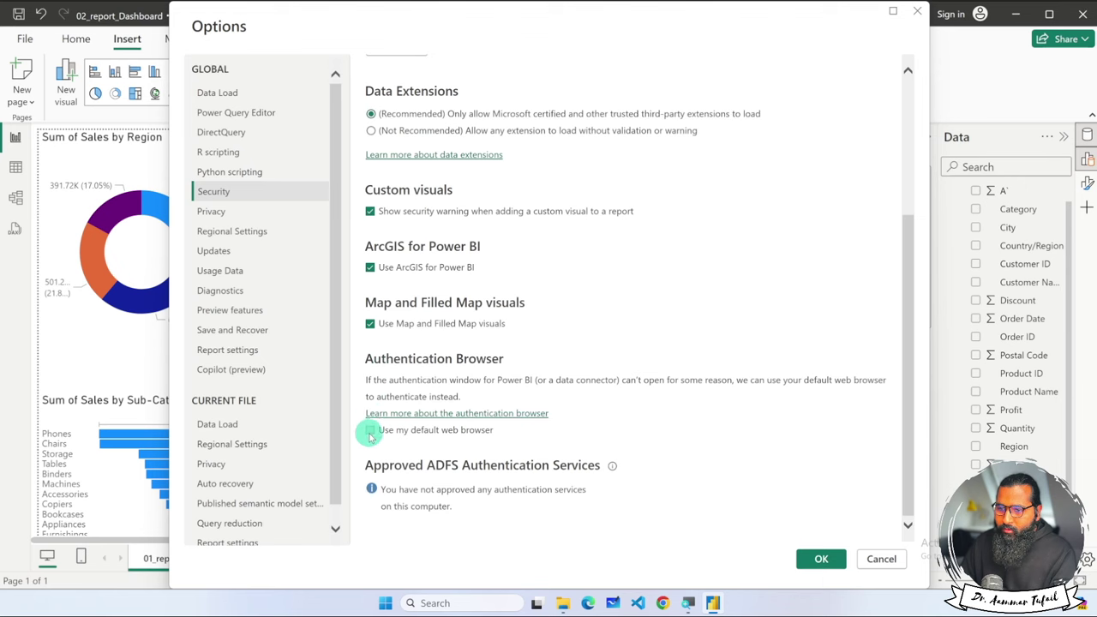
click(816, 558)
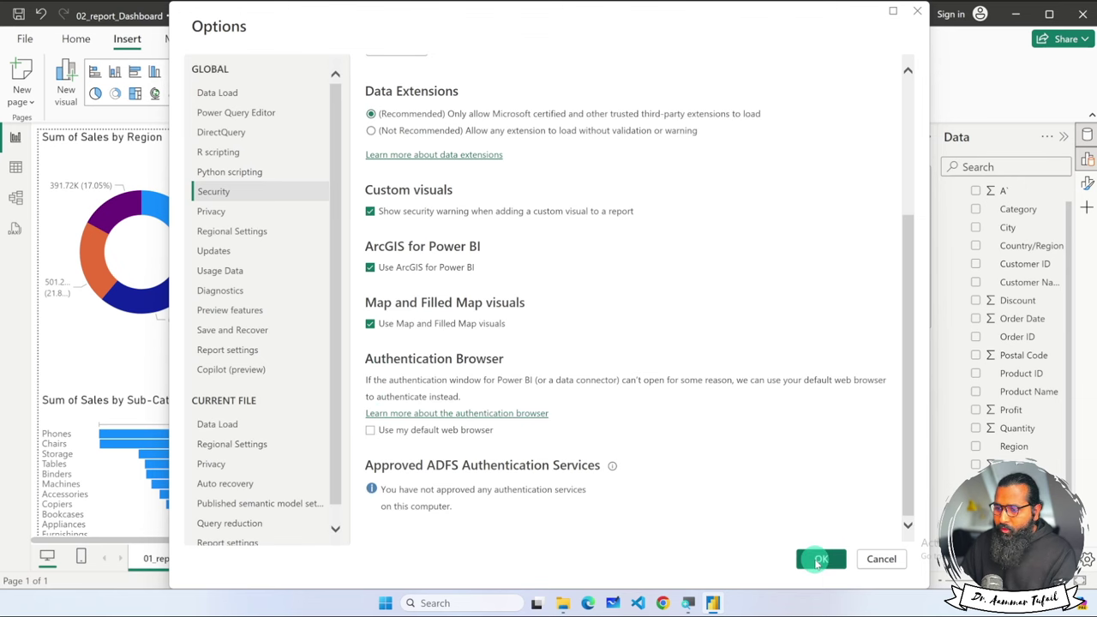
Resubmit 'state Sales map' in Q&A, enlarge the visual, and convert it to a standard State map
double_click(486, 154)
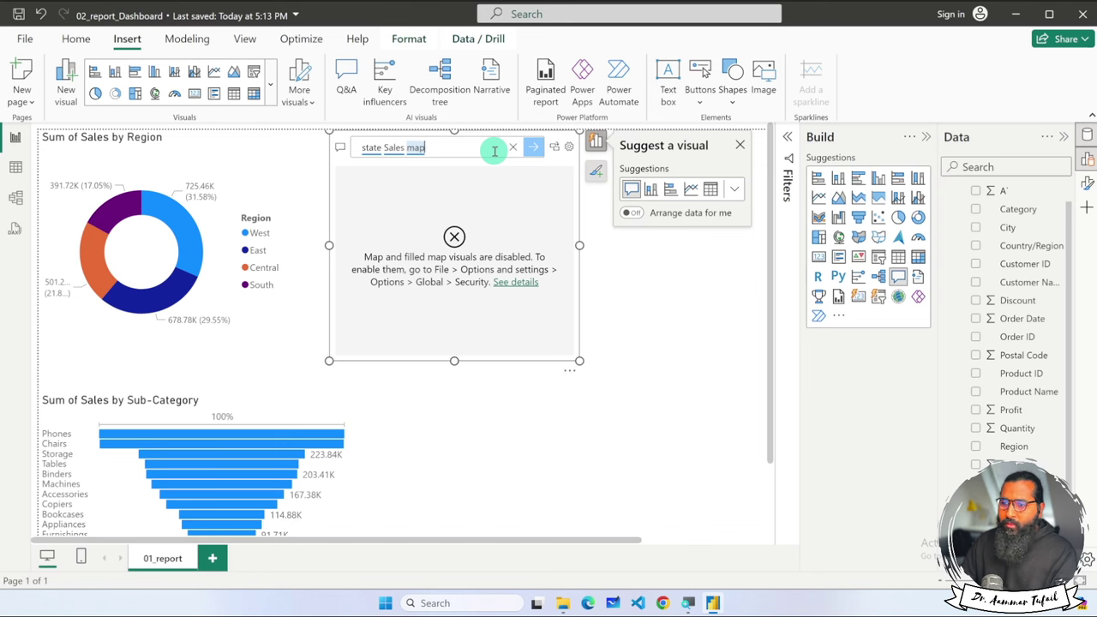
key(BackSpace)
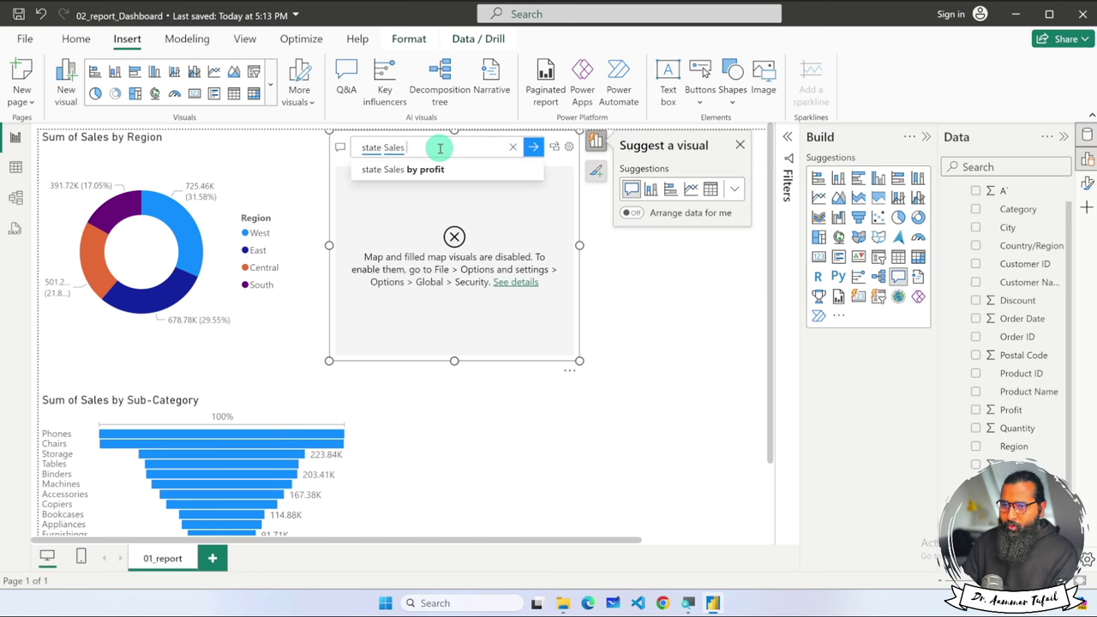
text(map)
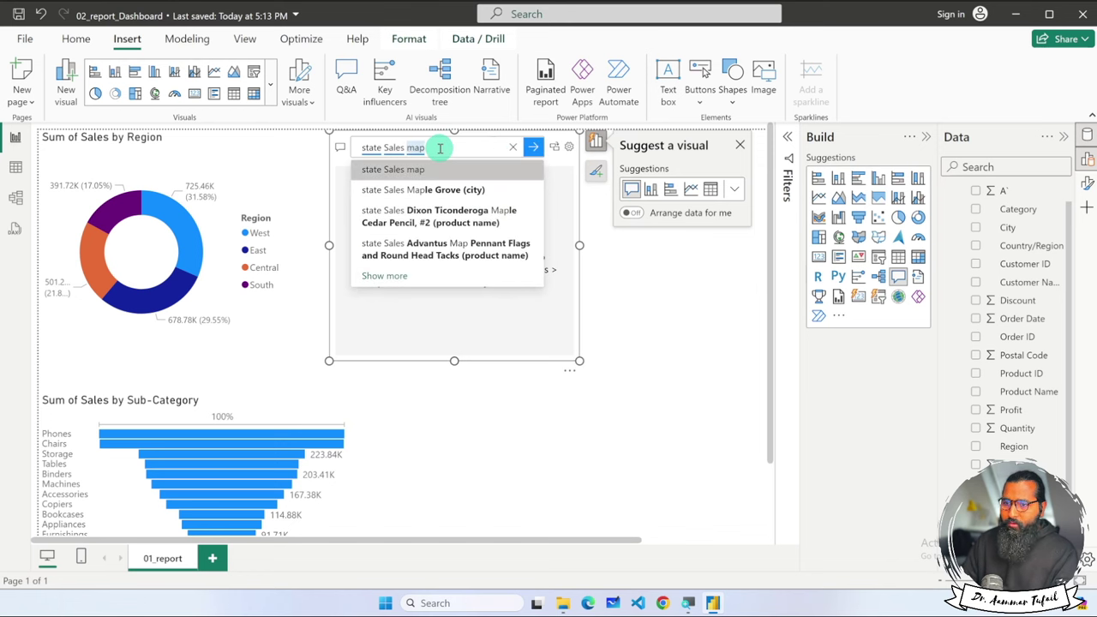
key(Return)
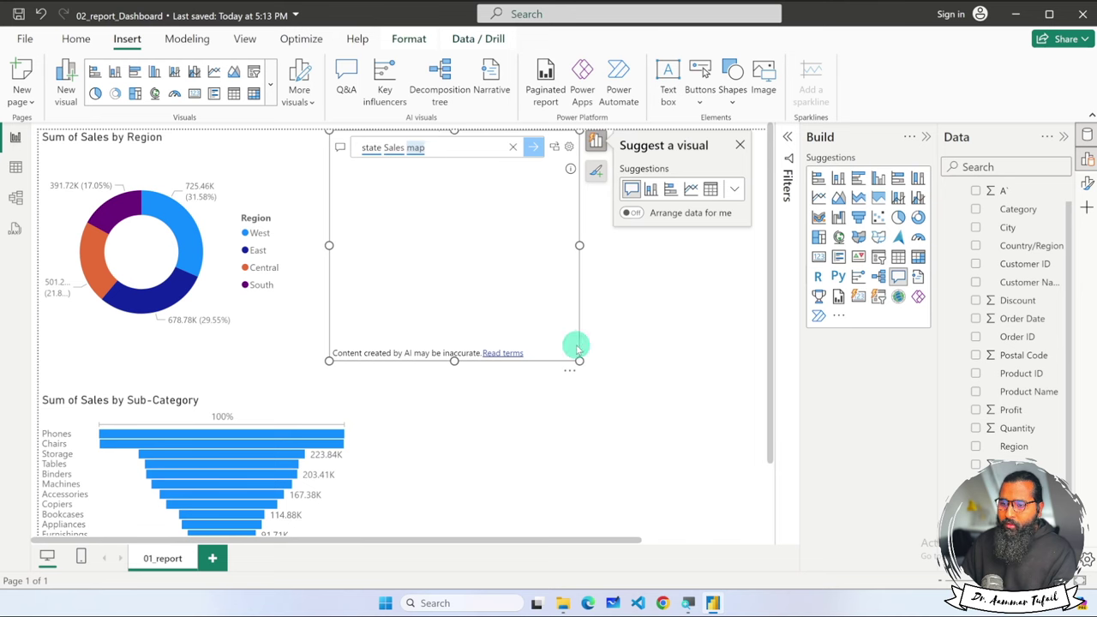
mouse_move(578, 362)
mouse_down()
mouse_move(699, 413)
mouse_move(673, 367)
mouse_up()
click(640, 403)
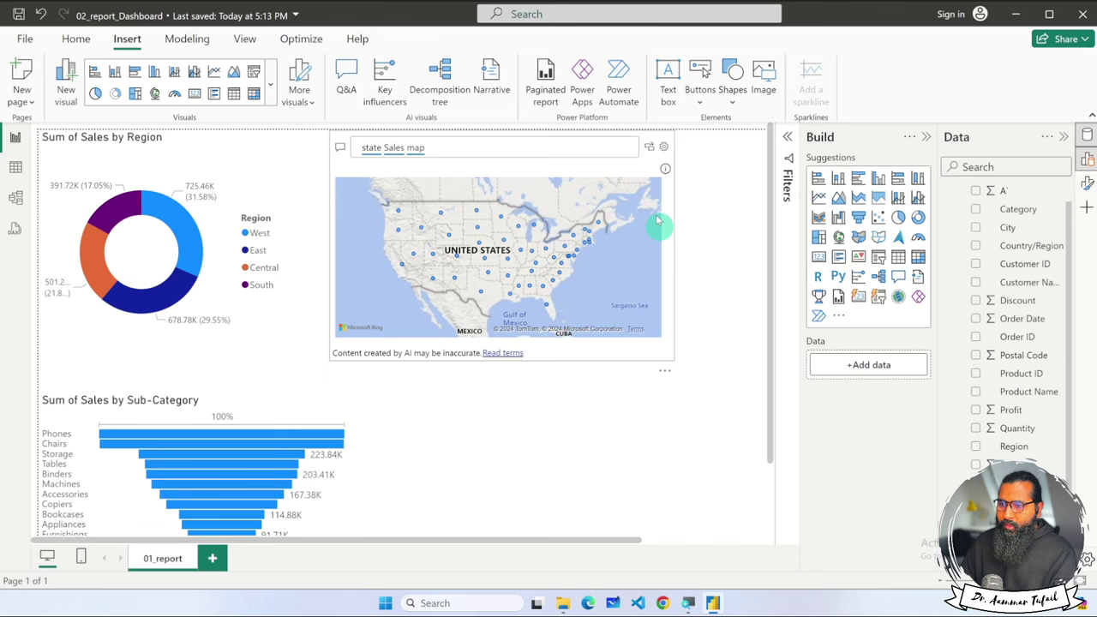
click(649, 147)
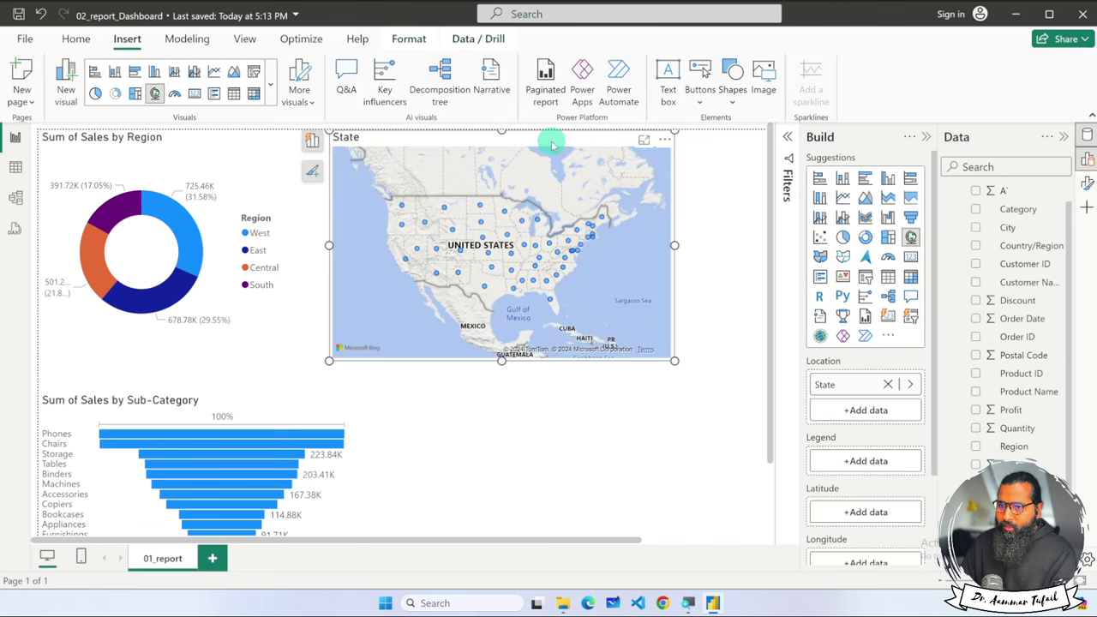
Reframe the State map on the whole US, place it beside the Sub-Category funnel, and shrink it
mouse_move(554, 139)
mouse_down()
mouse_move(600, 232)
mouse_move(592, 222)
mouse_up()
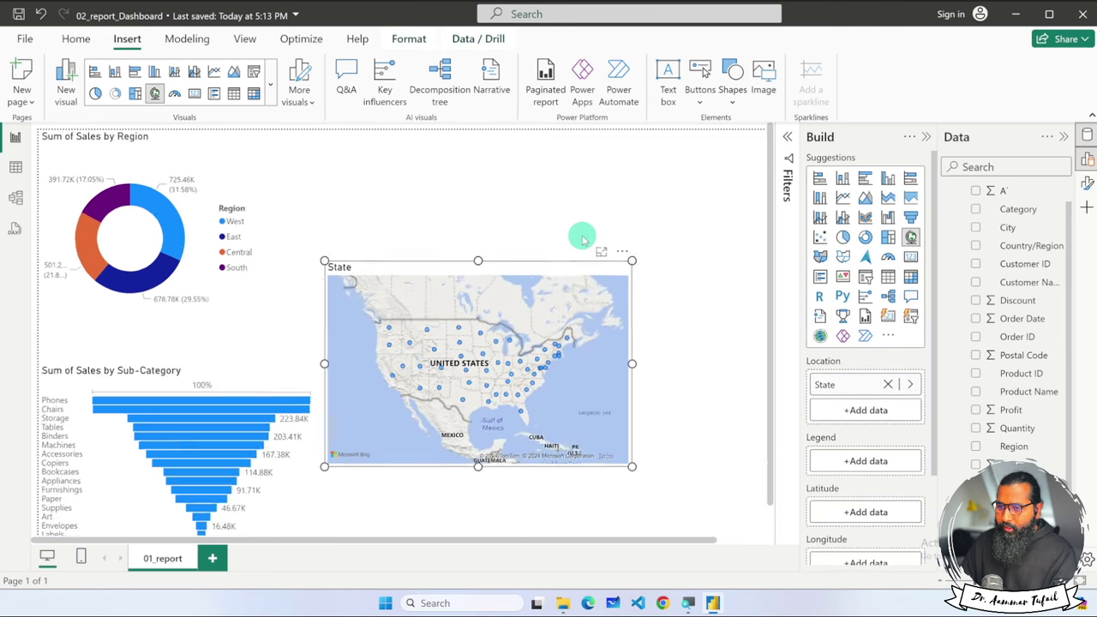
mouse_move(500, 299)
mouse_down()
mouse_move(506, 278)
mouse_move(489, 269)
mouse_up()
double_click(453, 318)
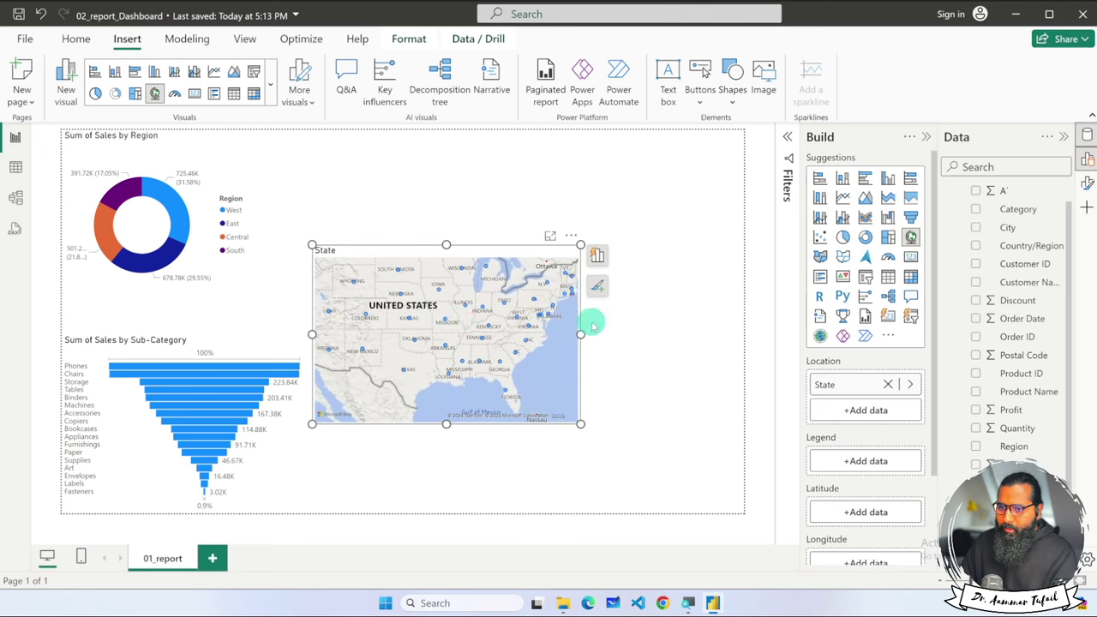
click(631, 321)
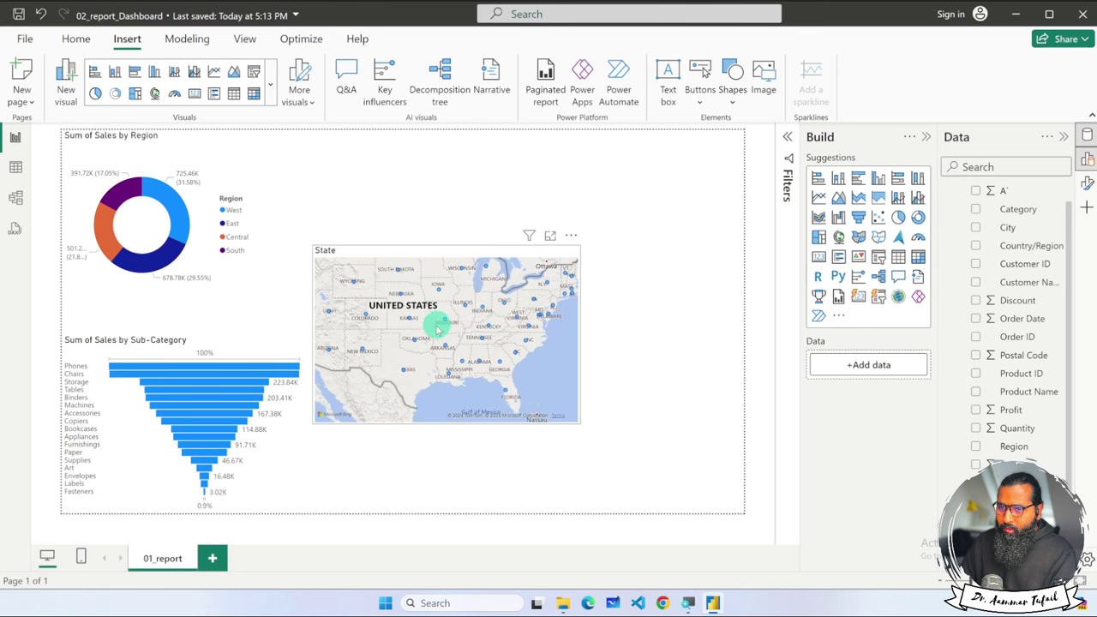
drag(436, 320, 460, 336)
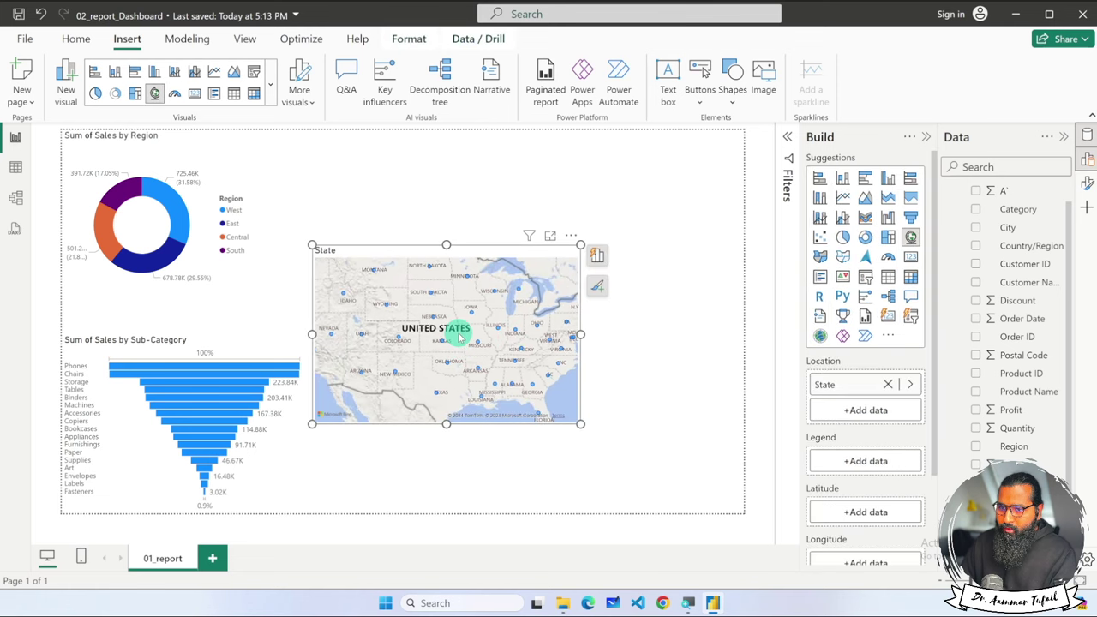
scroll(460, 340, down, 2)
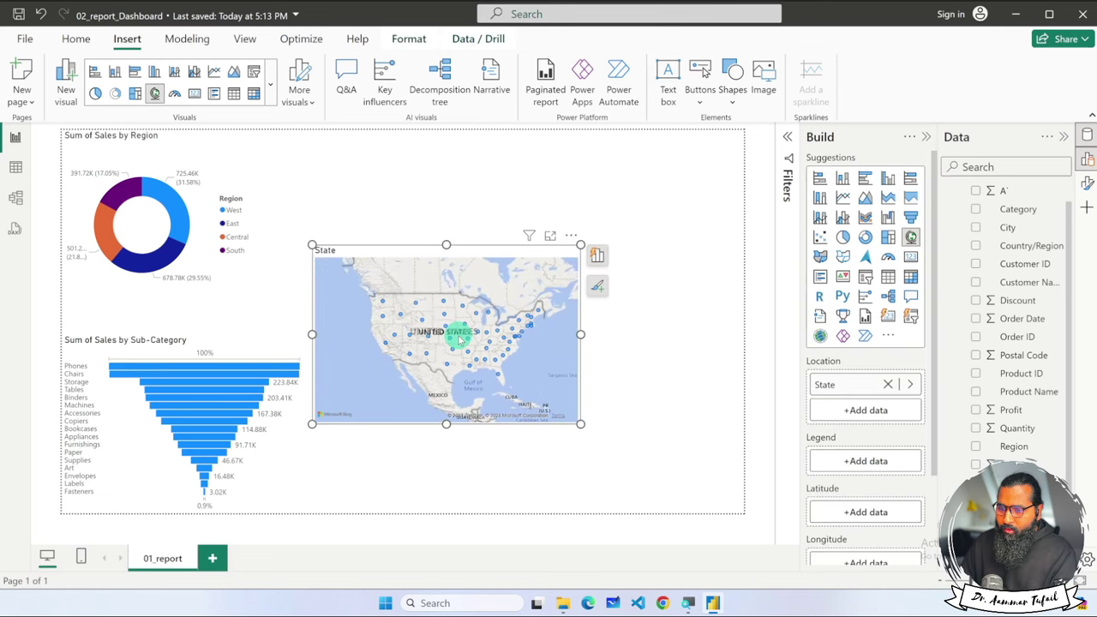
mouse_move(419, 252)
mouse_down()
mouse_move(442, 314)
mouse_move(426, 343)
mouse_up()
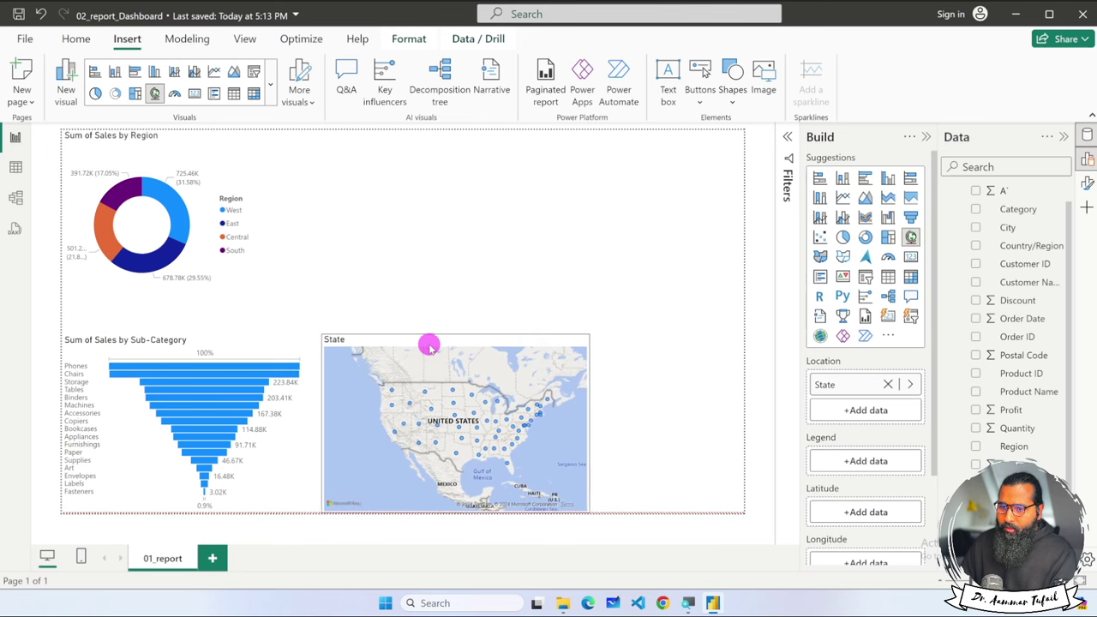
drag(586, 333, 555, 355)
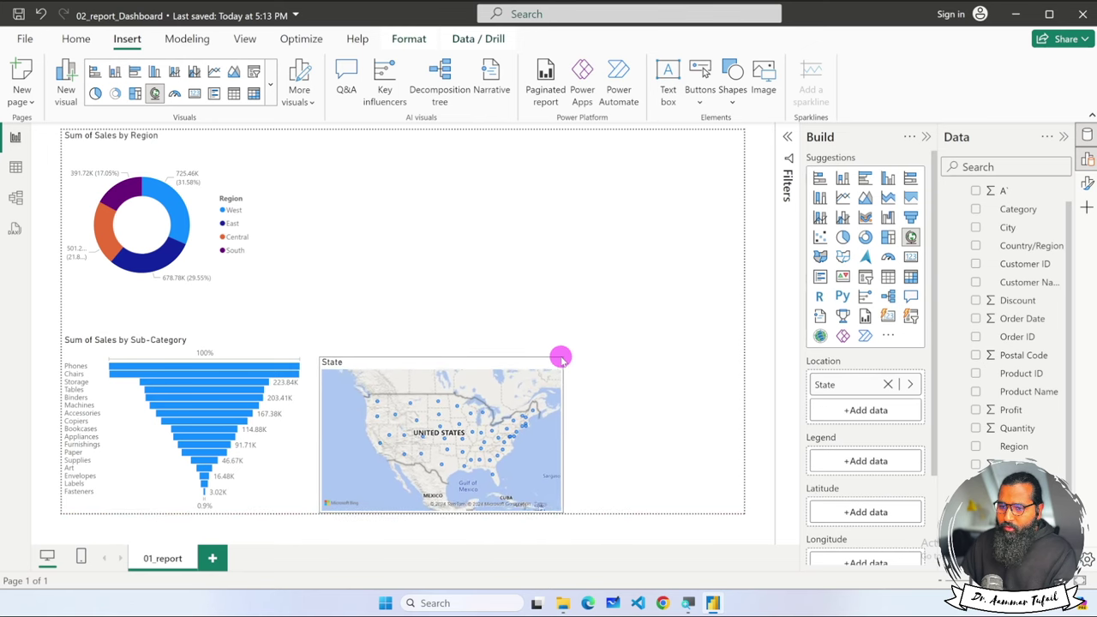
click(651, 372)
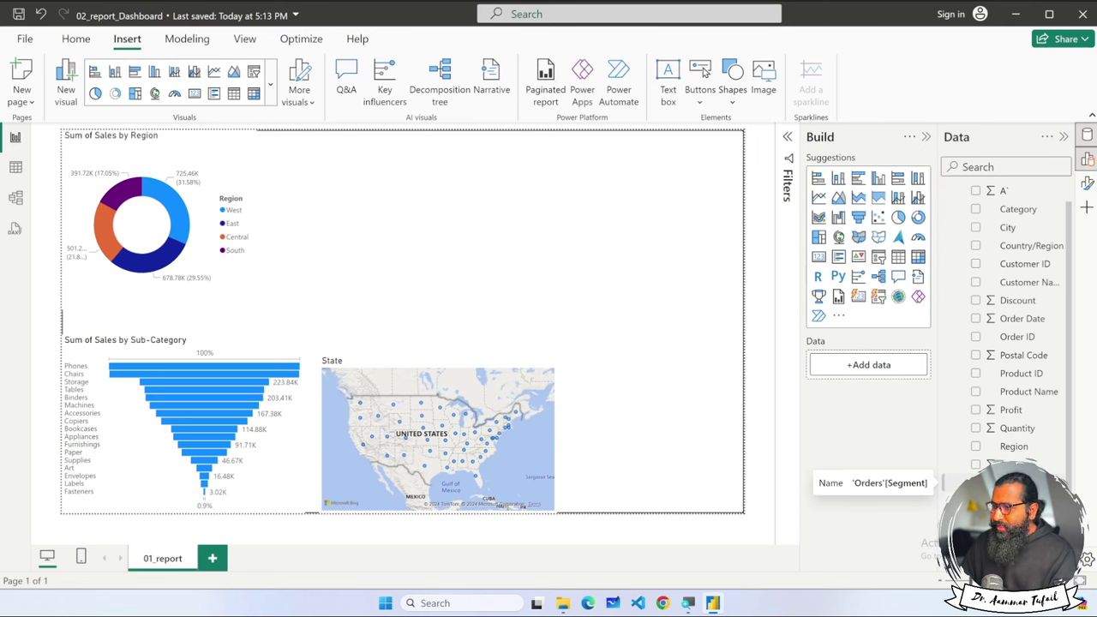
Ask a new Q&A visual 'Segment sale pie' and convert the answer to a standard pie chart
double_click(323, 171)
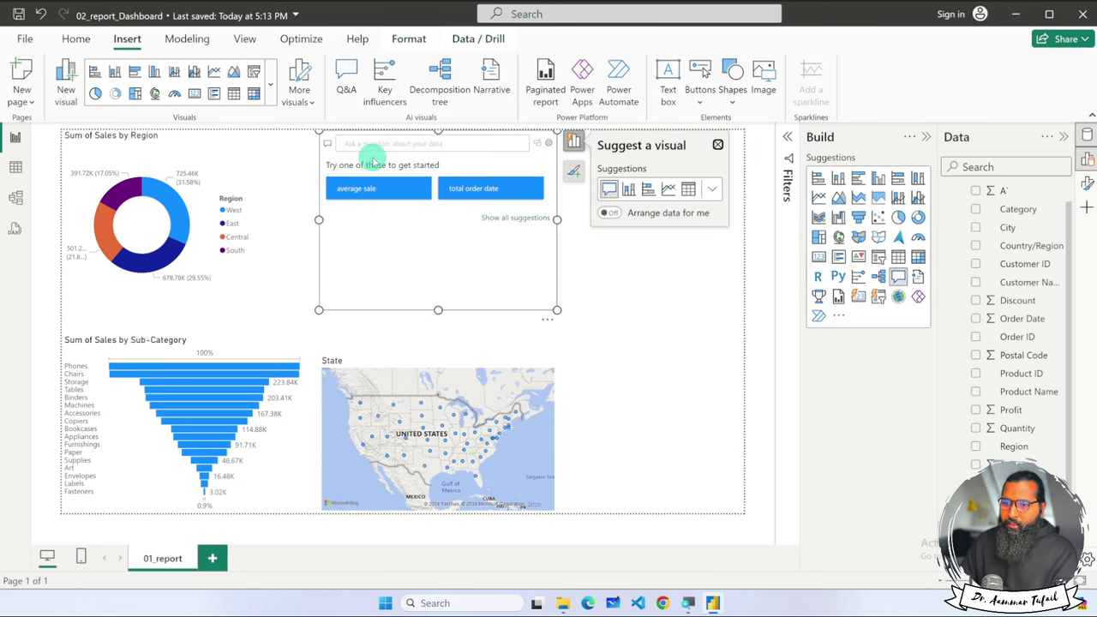
text(s)
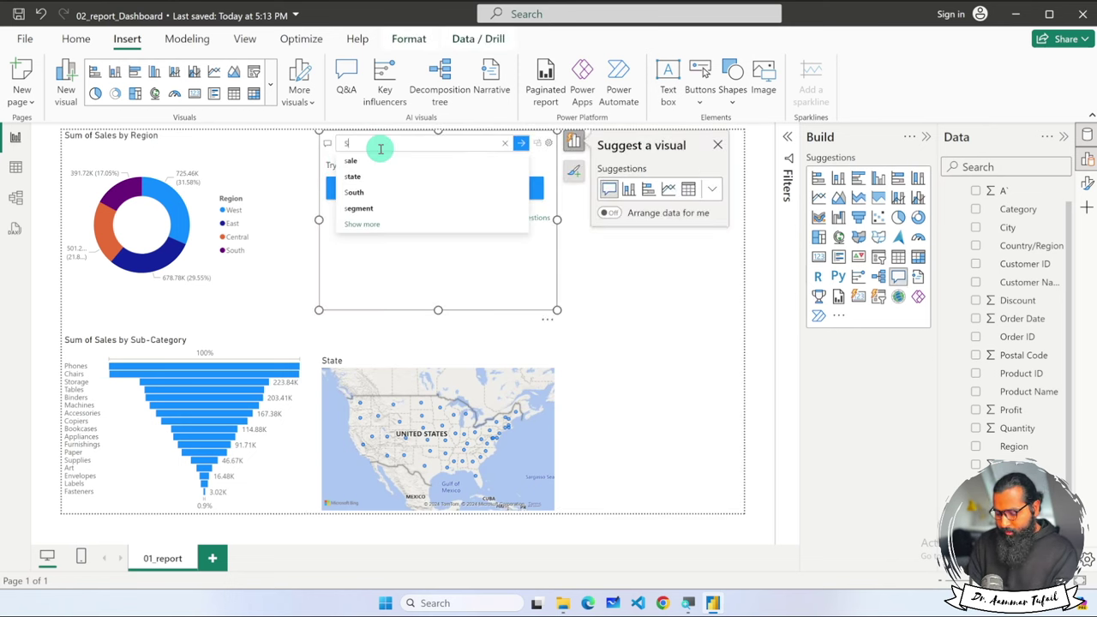
text(ment)
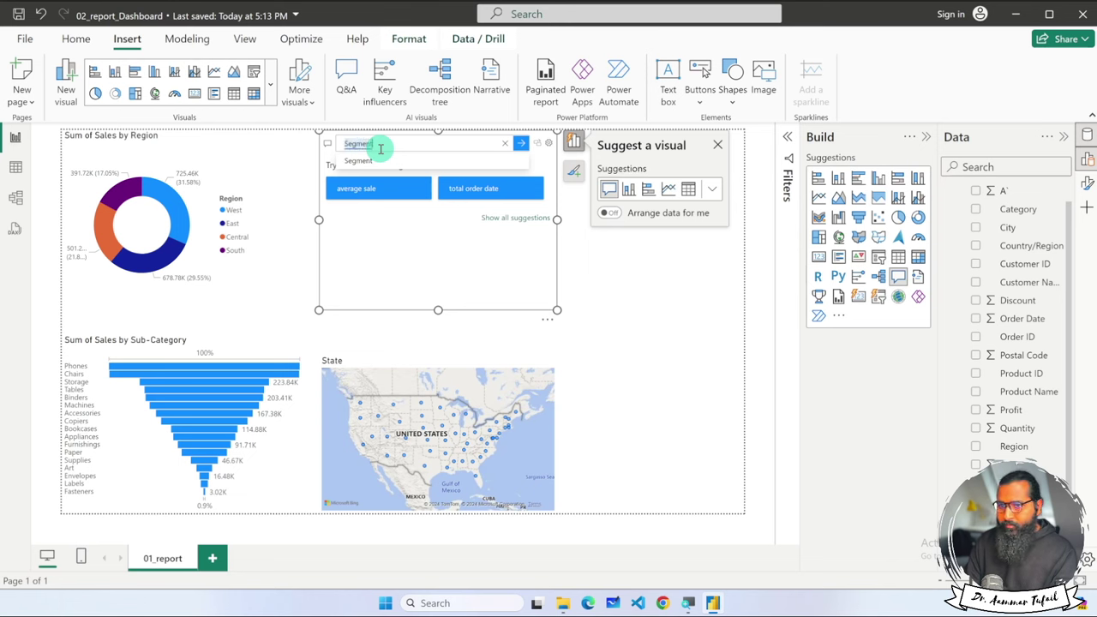
key(Return)
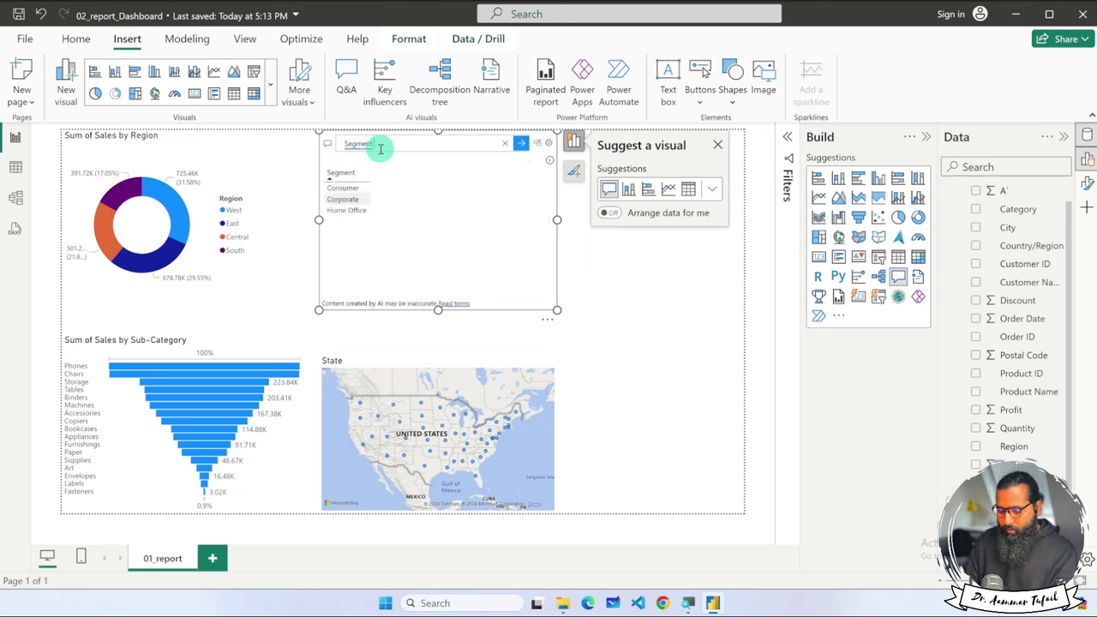
text(sal)
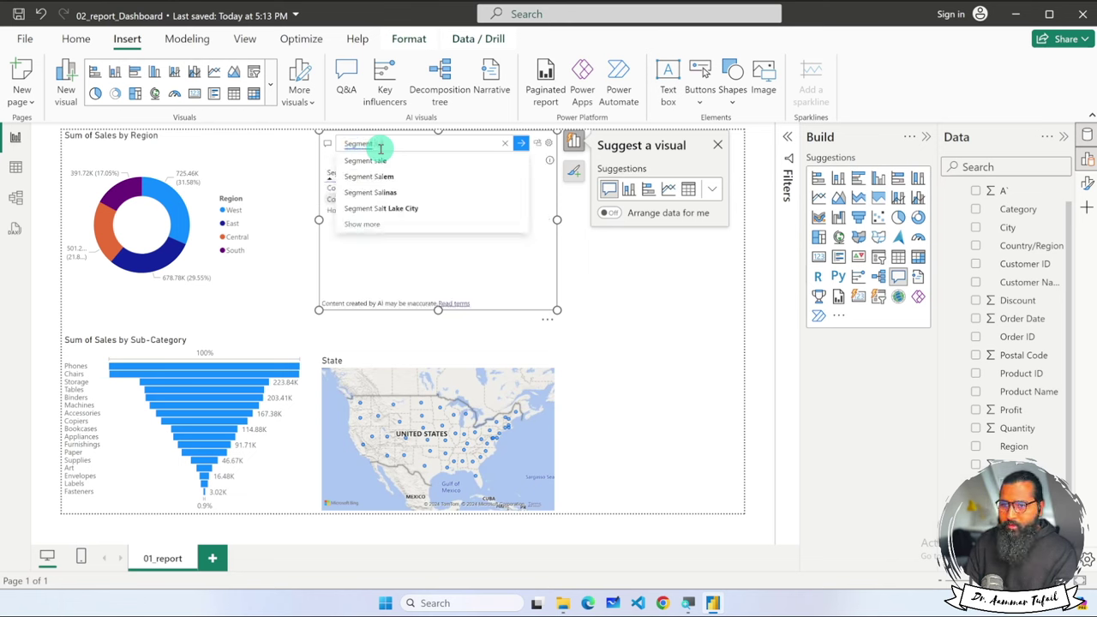
text(e)
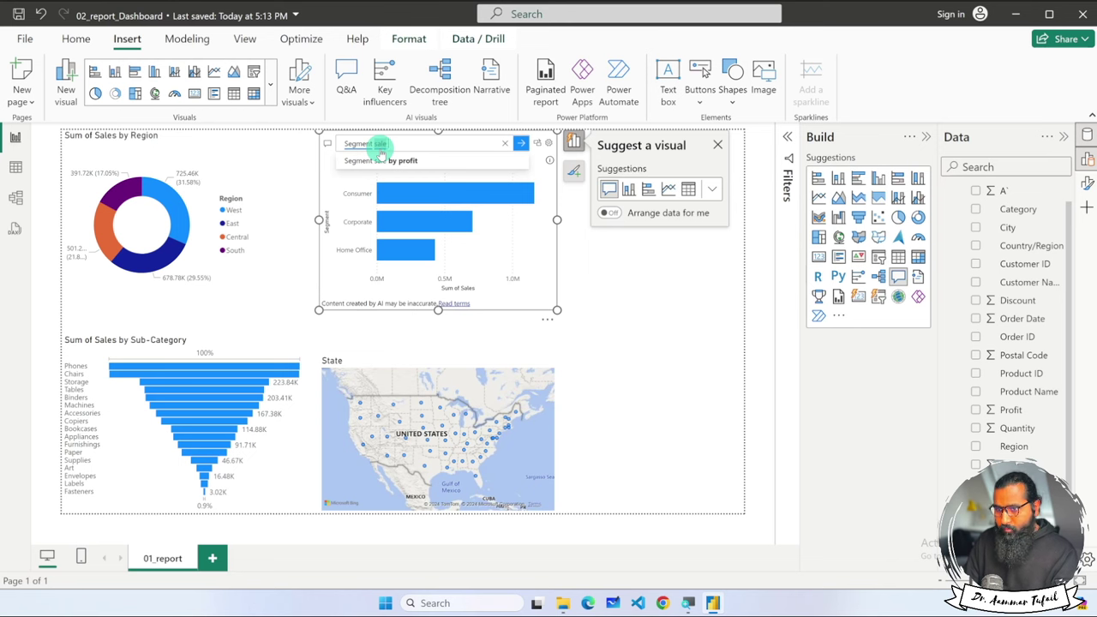
text( pie)
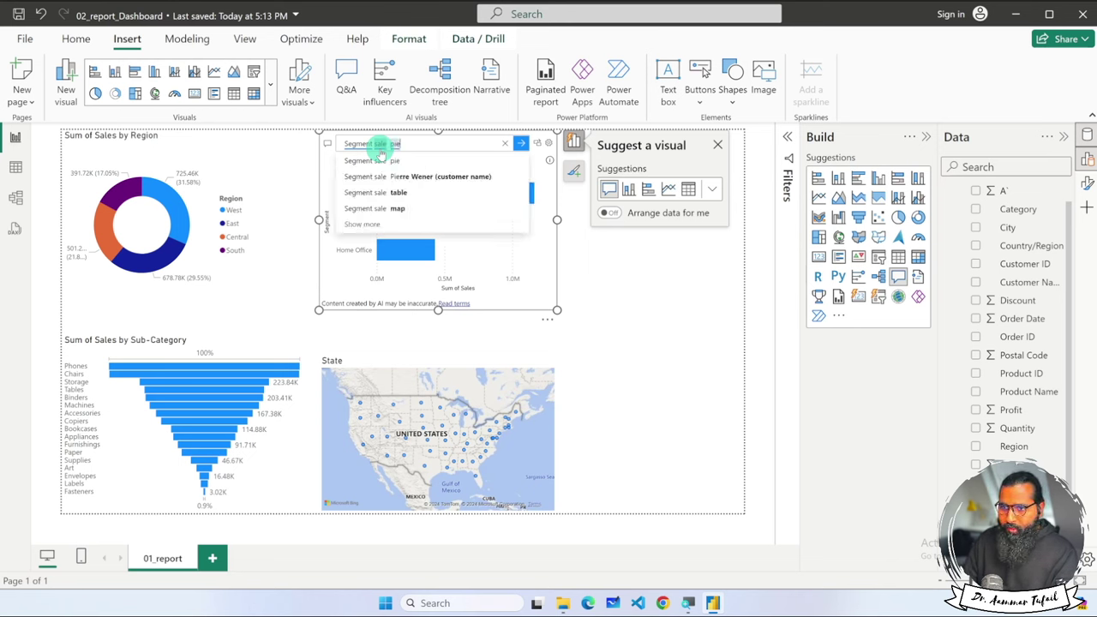
key(Return)
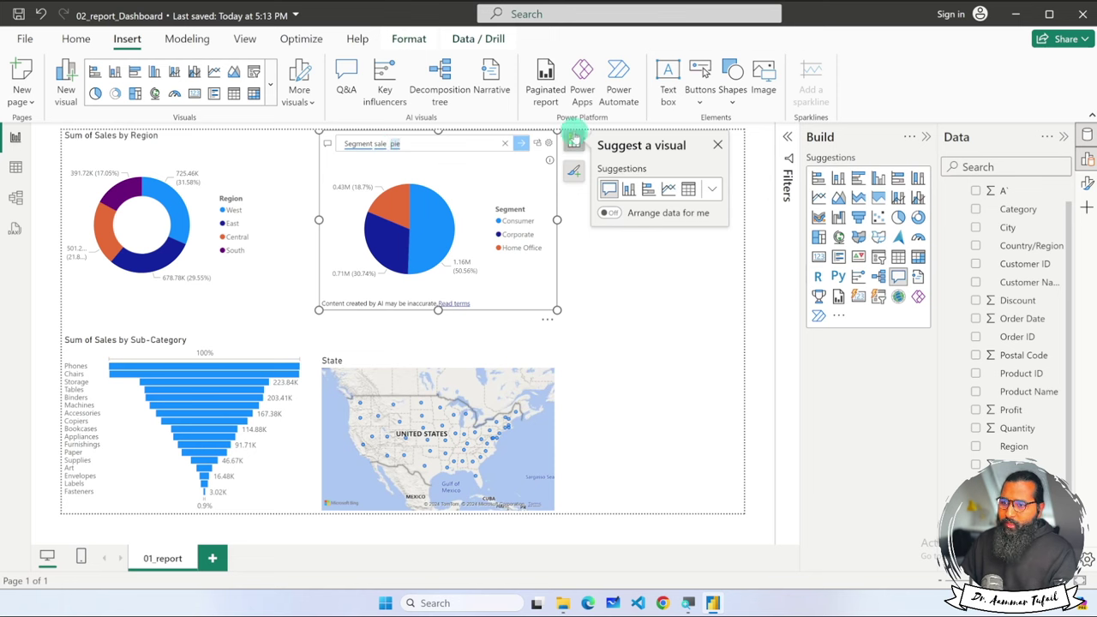
click(537, 144)
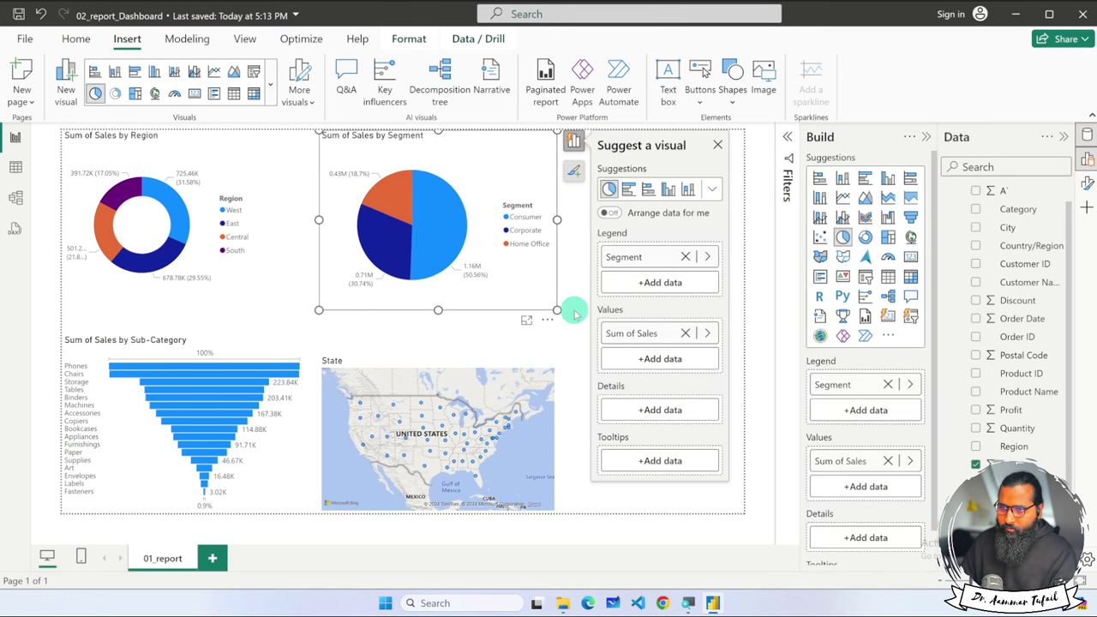
Resize the Segment pie and shift it slightly left at the top centre
click(554, 333)
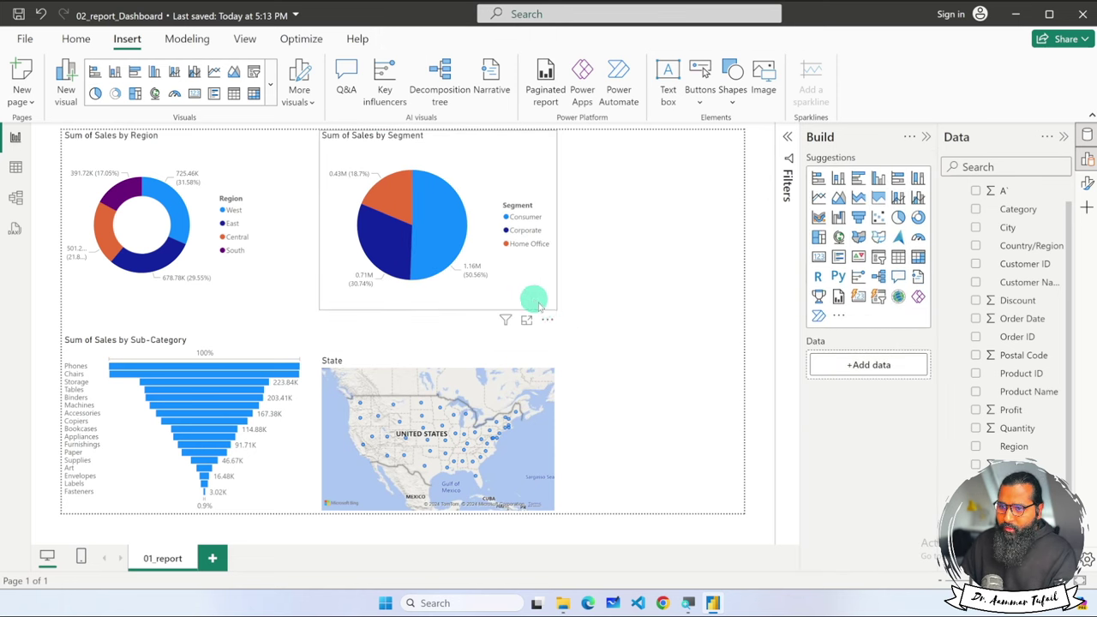
click(553, 305)
mouse_move(557, 309)
mouse_down()
mouse_move(496, 280)
mouse_move(525, 288)
mouse_up()
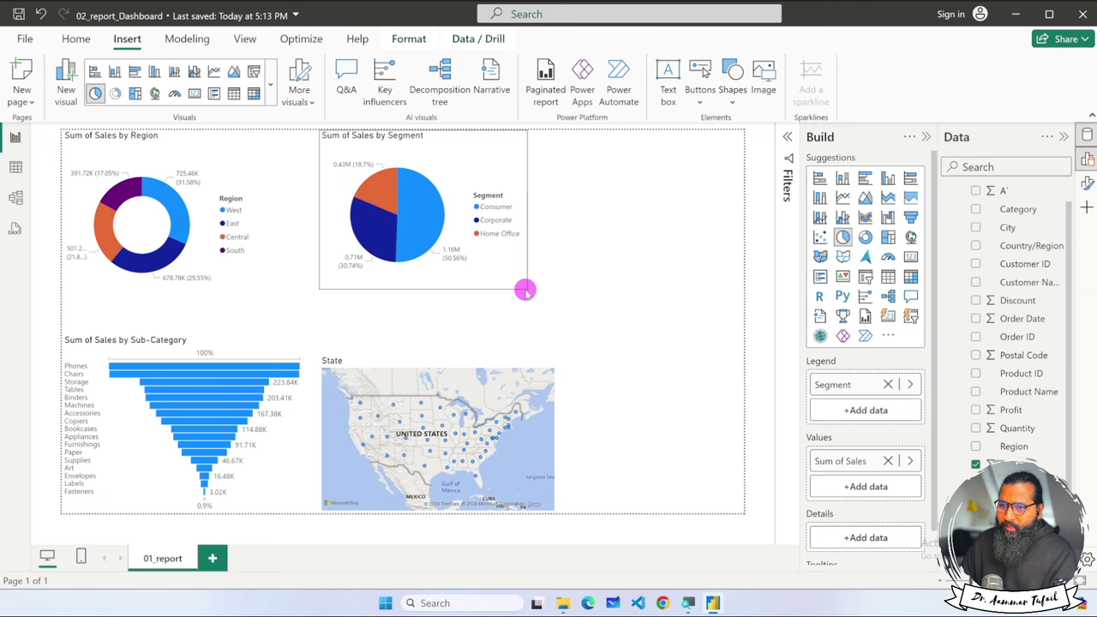
click(568, 282)
drag(418, 242, 373, 233)
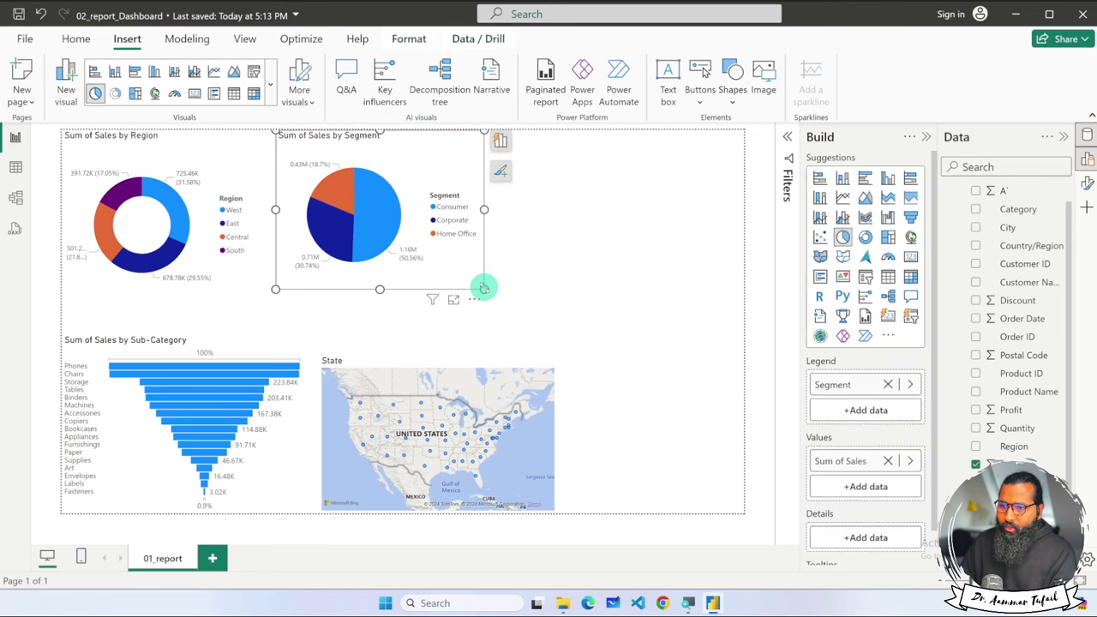
drag(482, 289, 496, 301)
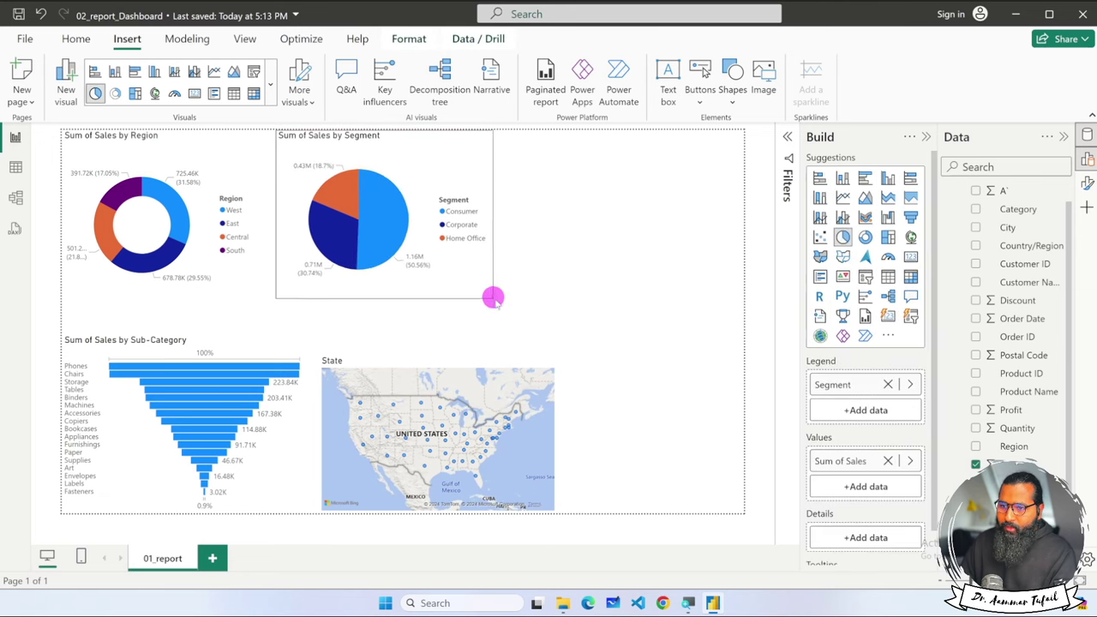
click(545, 254)
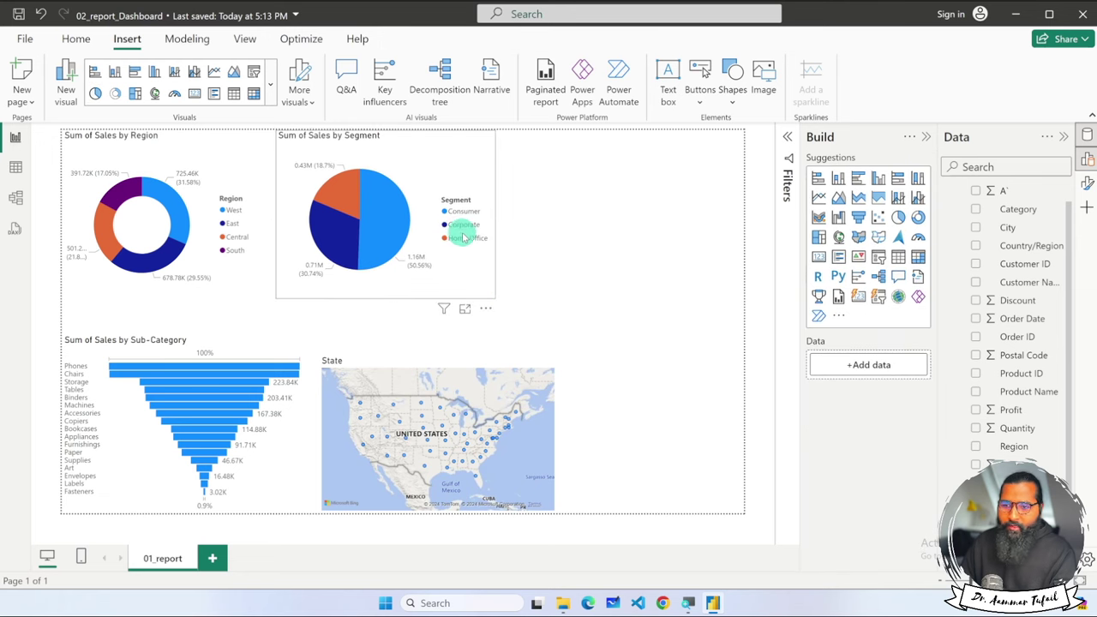
Move the Region donut to the bottom row right of the State map and shrink it to fit
scroll(462, 238, up, 3)
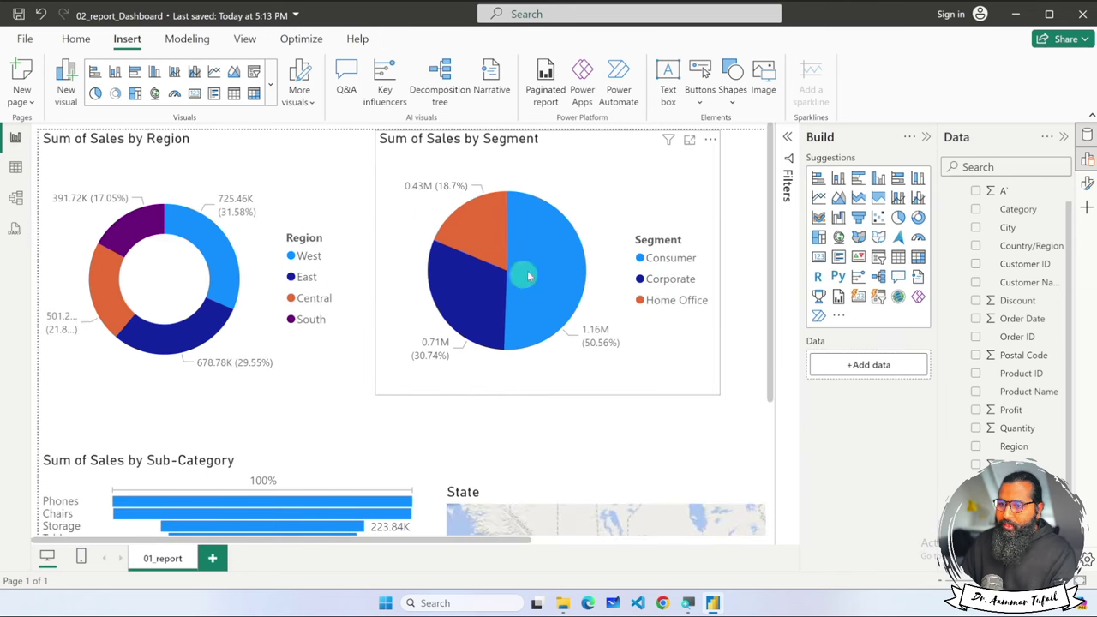
mouse_move(163, 214)
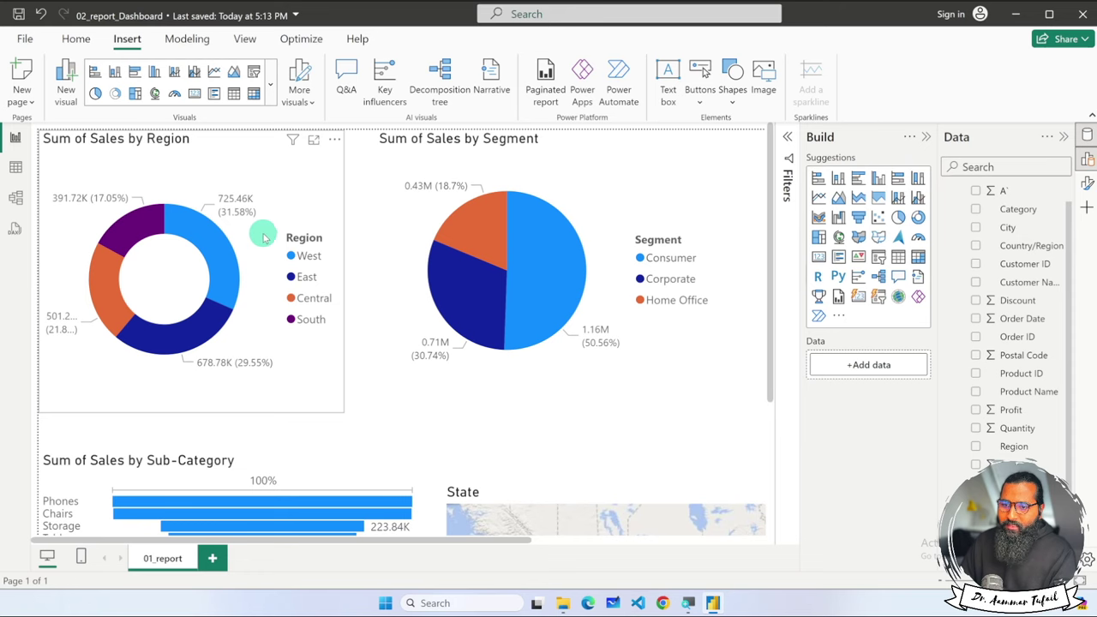
scroll(263, 238, down, 3)
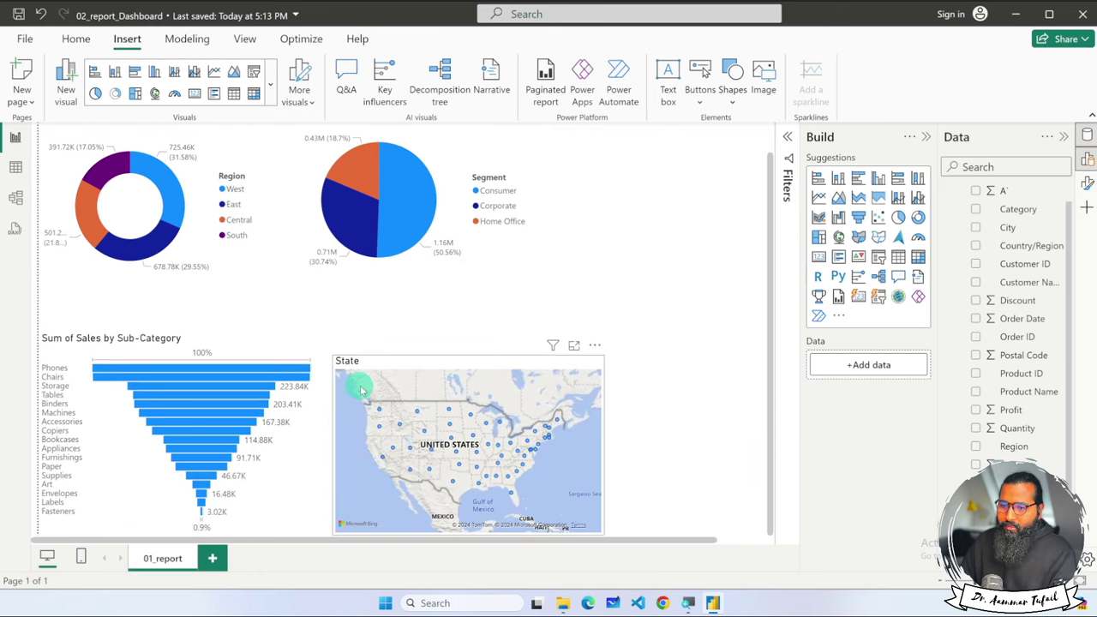
drag(172, 215, 642, 390)
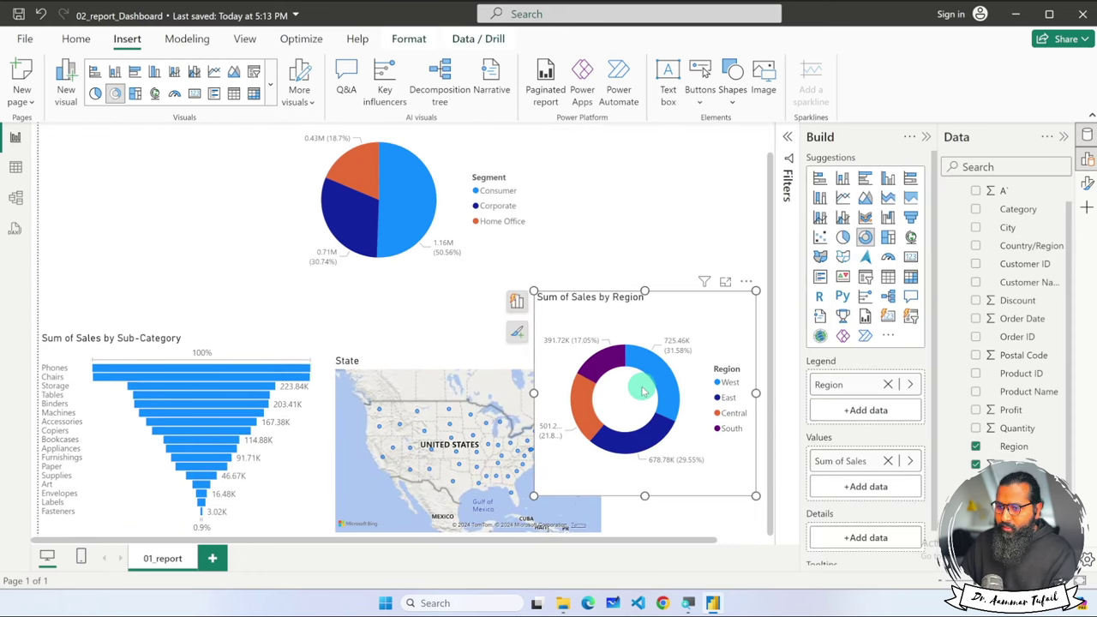
scroll(643, 390, down, 3)
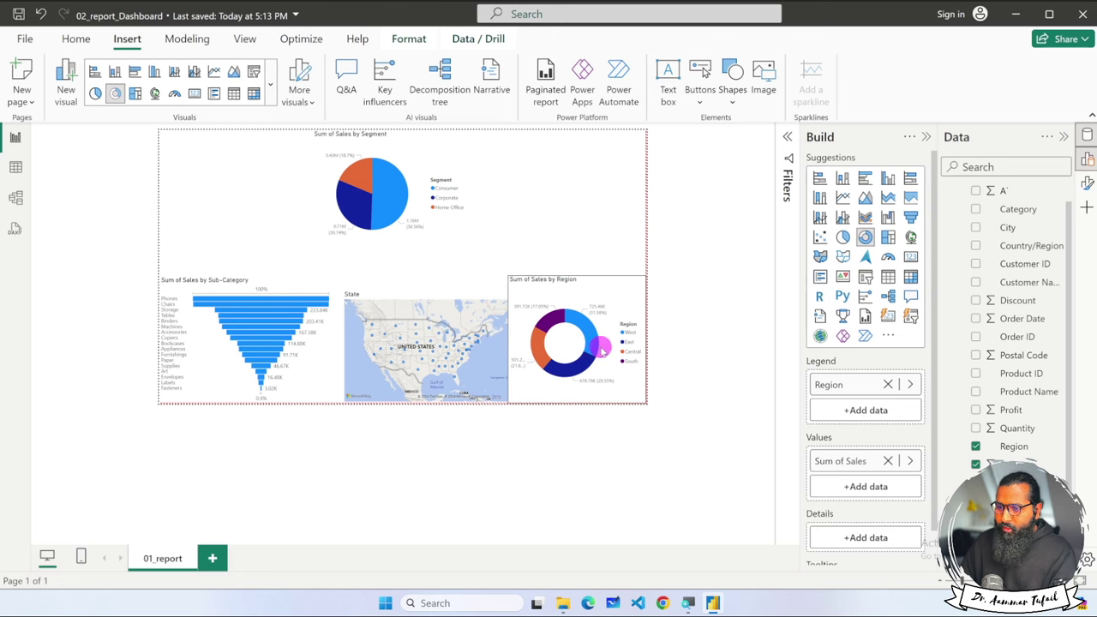
click(530, 286)
drag(507, 274, 520, 288)
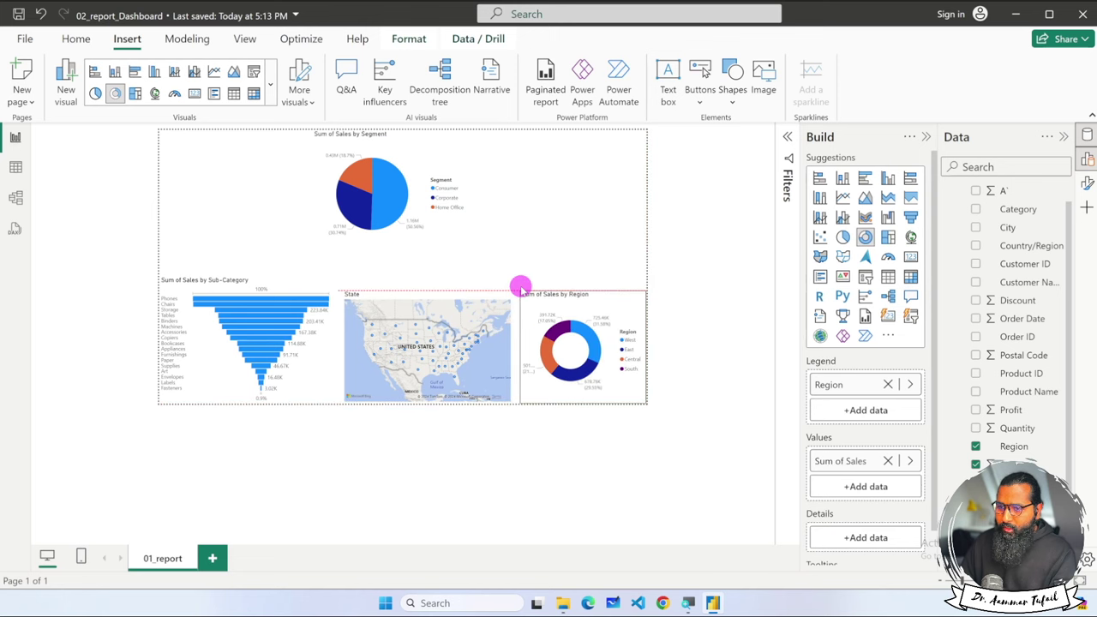
click(457, 310)
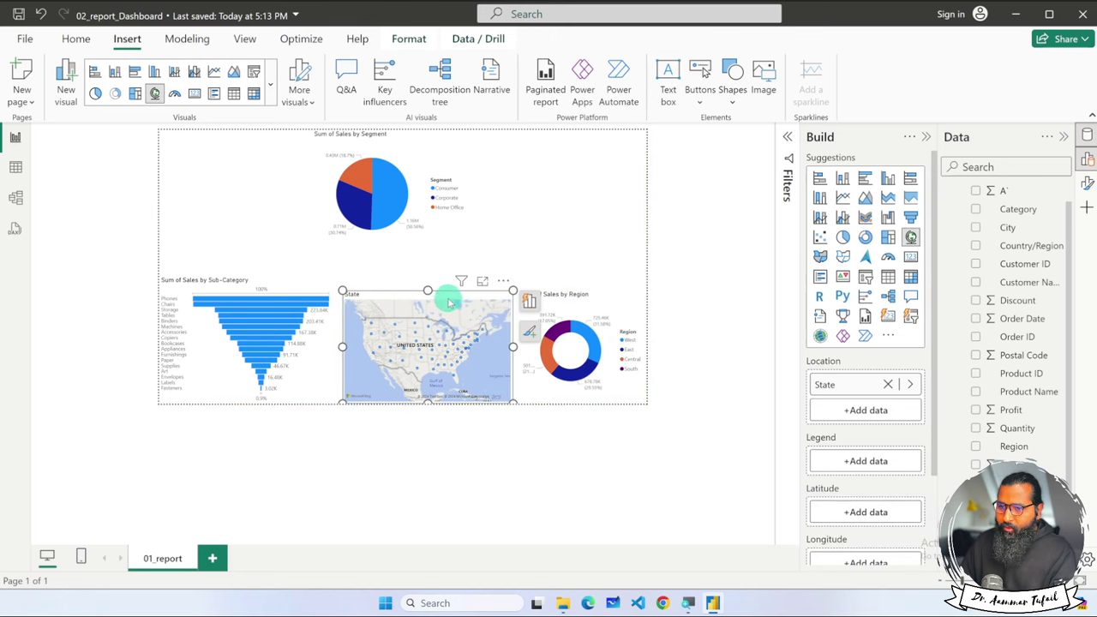
click(549, 233)
scroll(551, 239, up, 2)
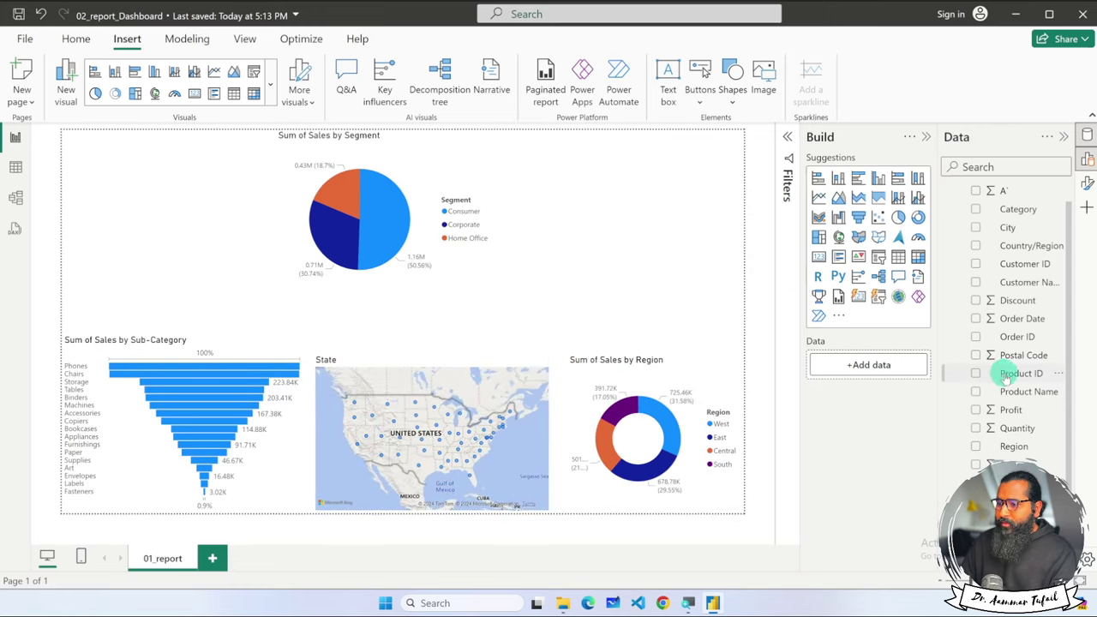
Preview Product ID as a table on the canvas, then delete that table
mouse_move(1003, 373)
mouse_down()
mouse_move(761, 271)
mouse_move(646, 238)
mouse_up()
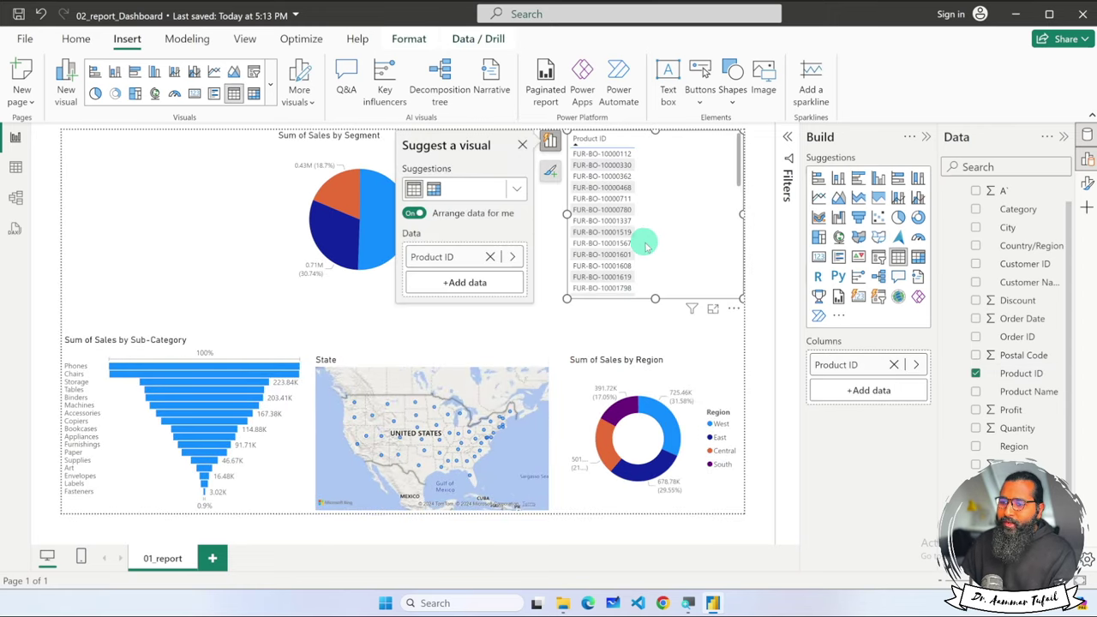
scroll(660, 214, down, 3)
scroll(661, 214, down, 3)
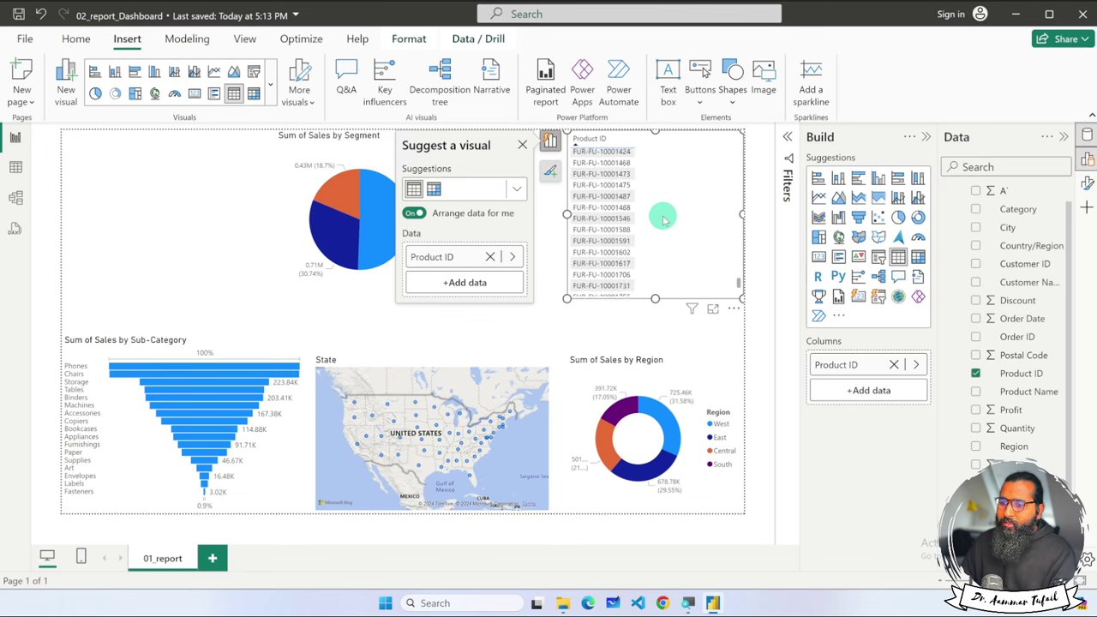
scroll(663, 218, down, 3)
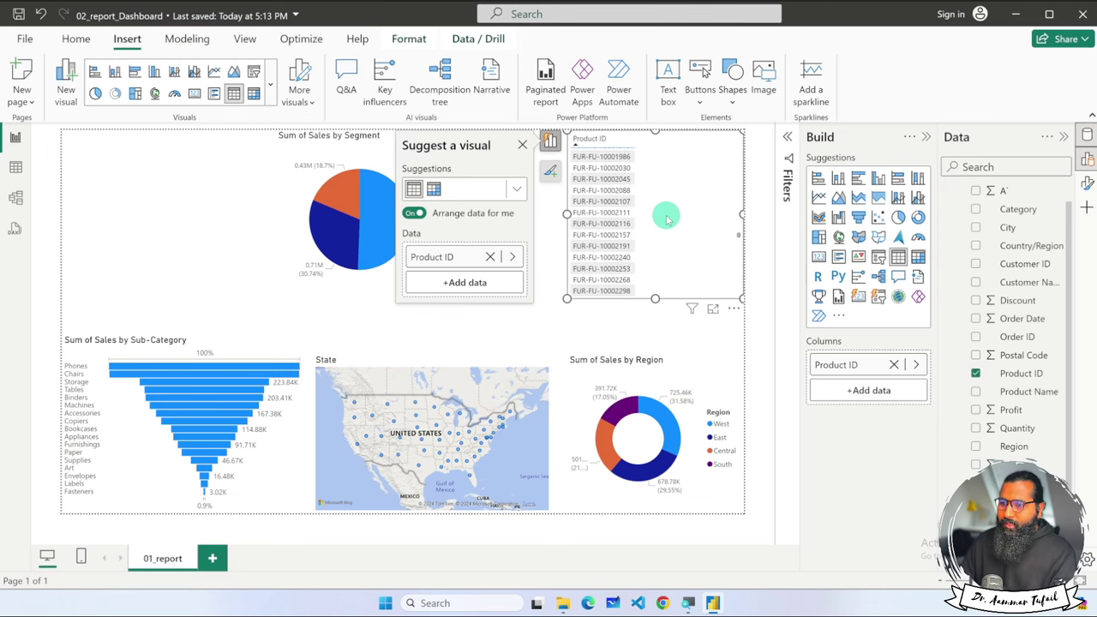
key(Delete)
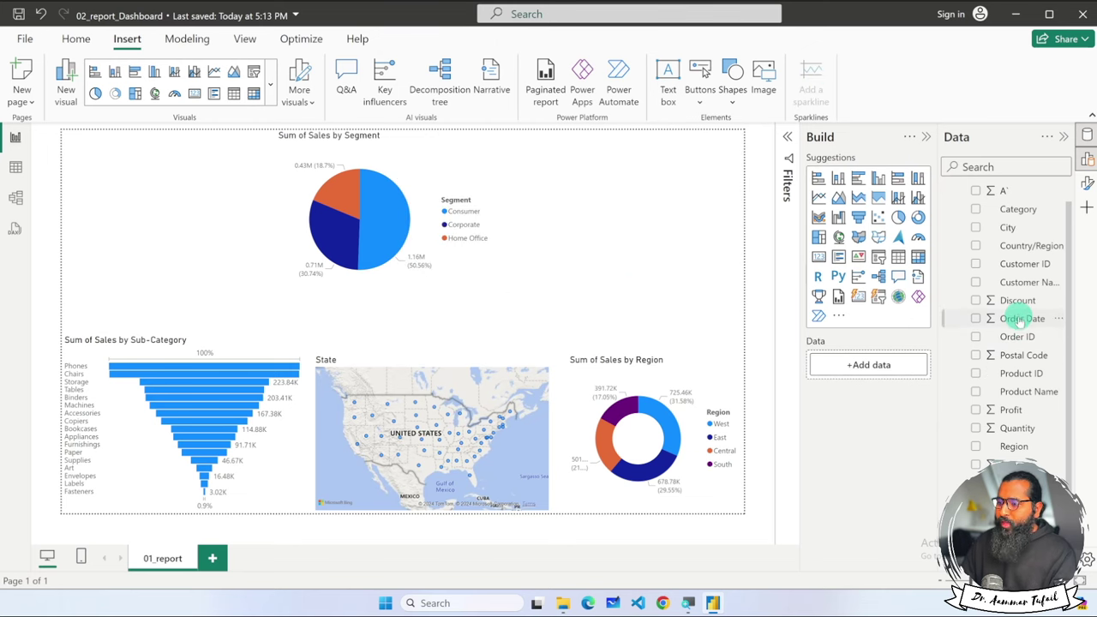
Widen the Data pane to show full field names, then preview and delete a Category table
drag(937, 289, 884, 287)
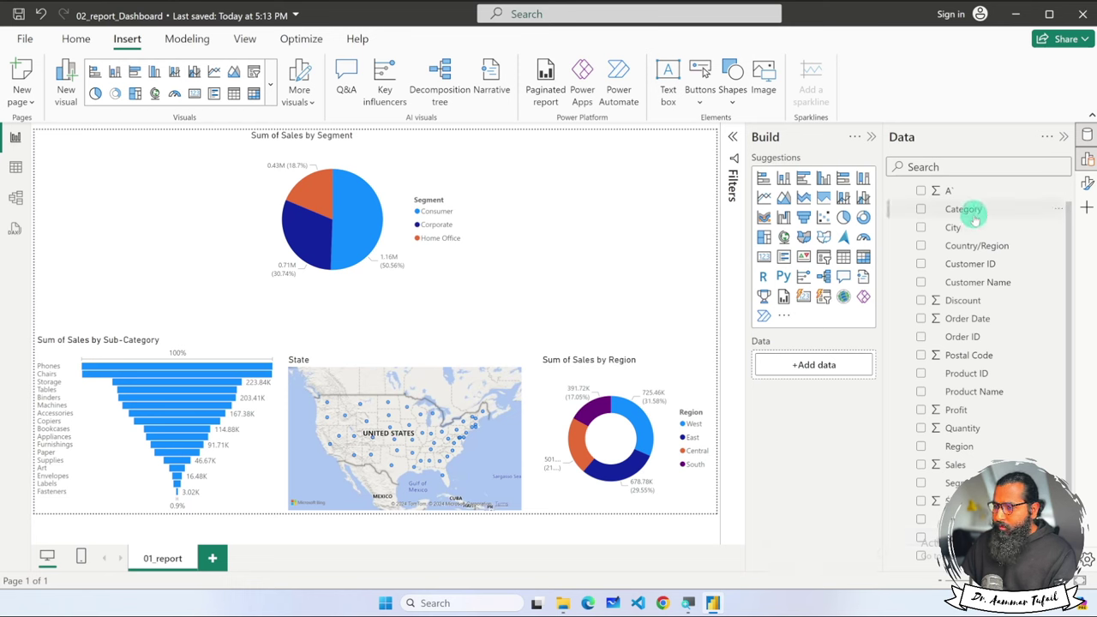
drag(975, 216, 602, 213)
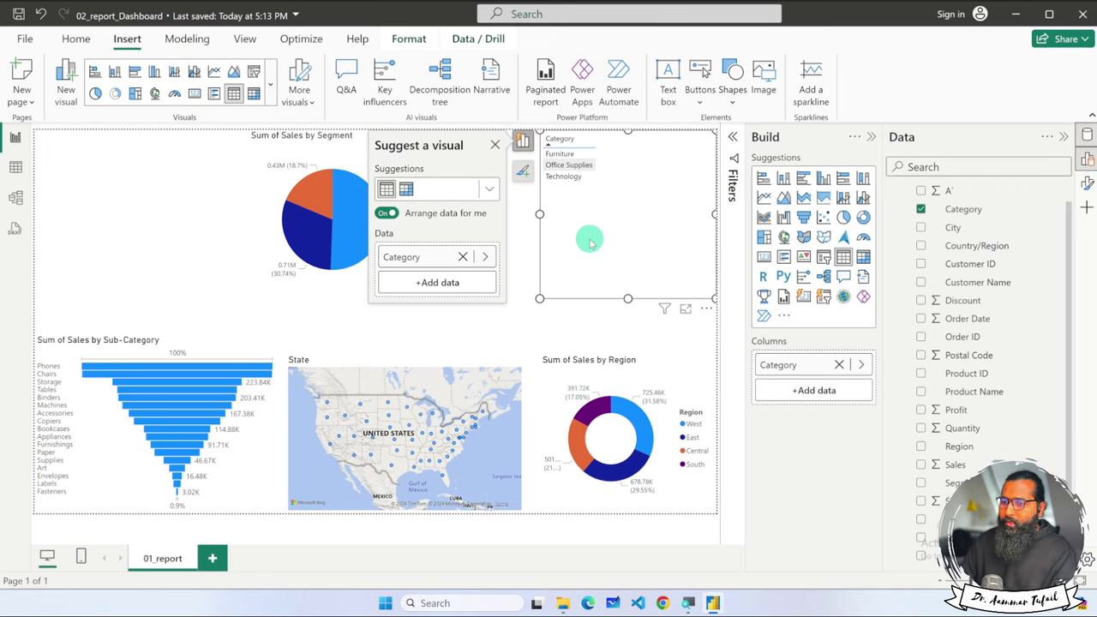
key(Delete)
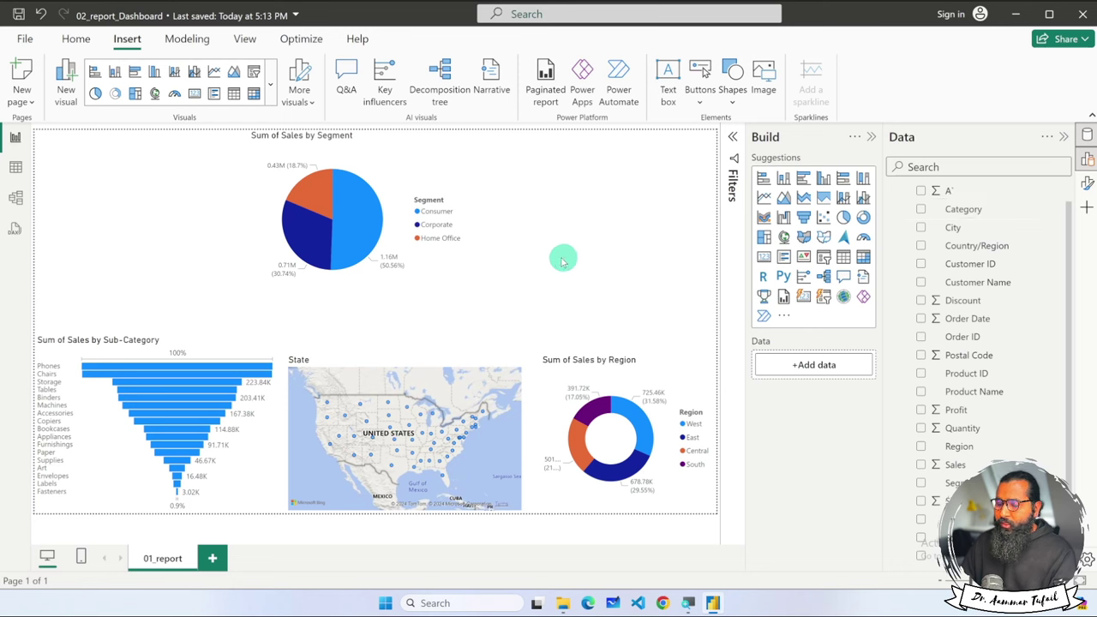
Add a Q&A visual and ask a first question about order date, sales and a line
double_click(163, 216)
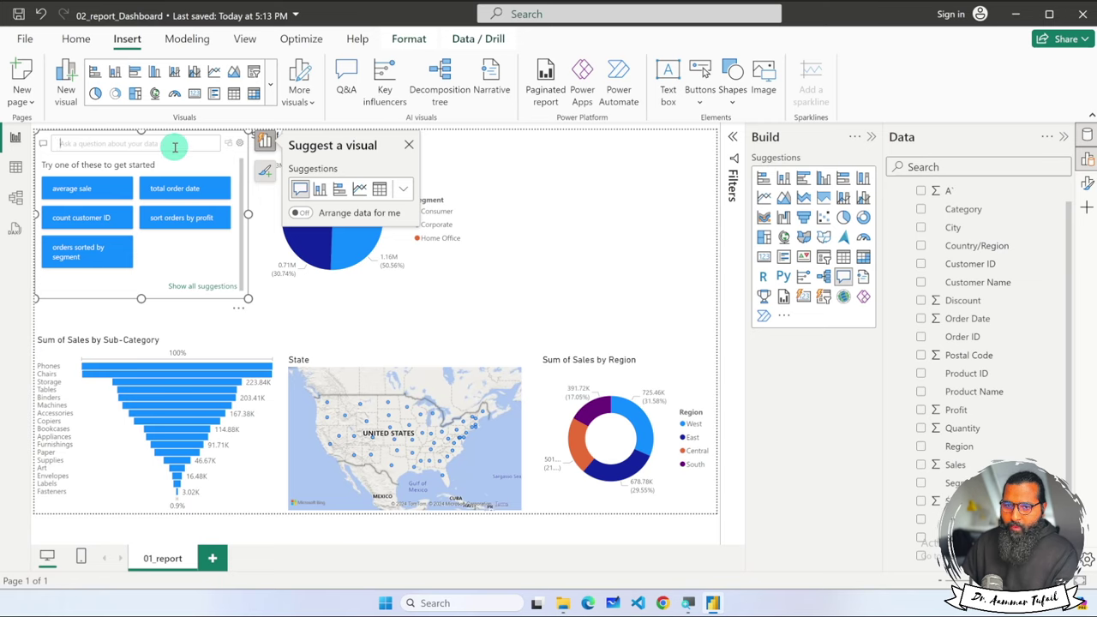
click(174, 147)
text(or)
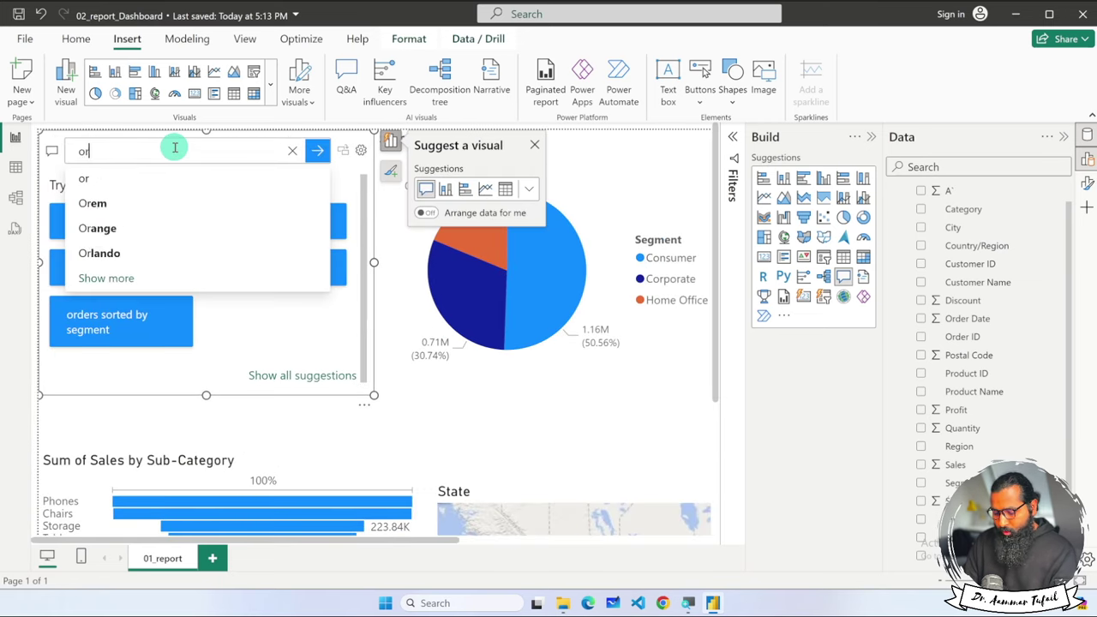
text(der dat)
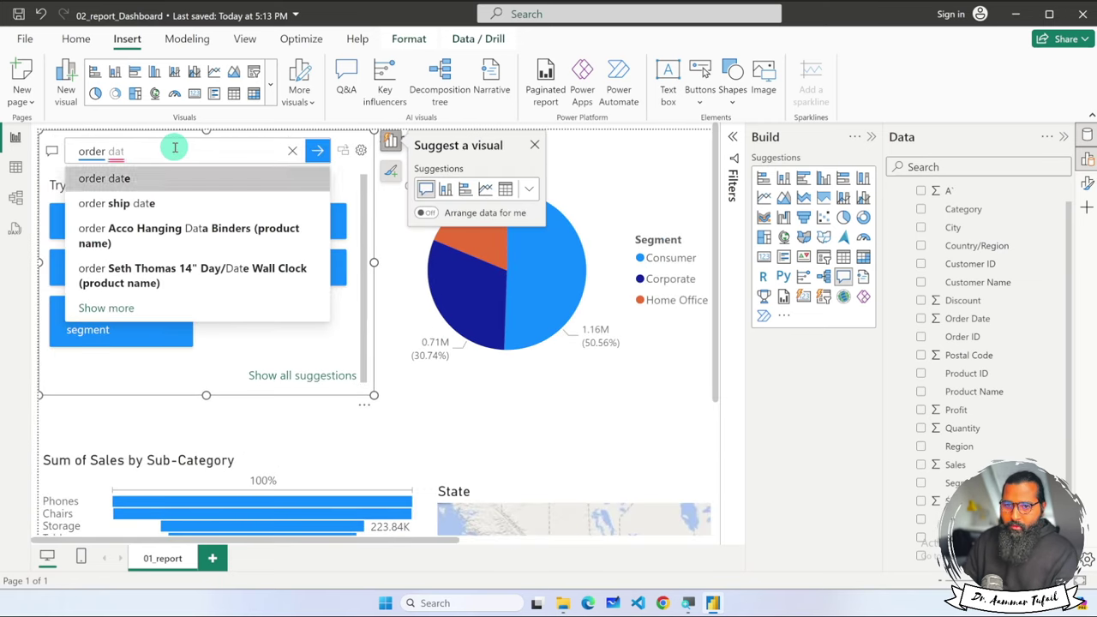
text(e adm)
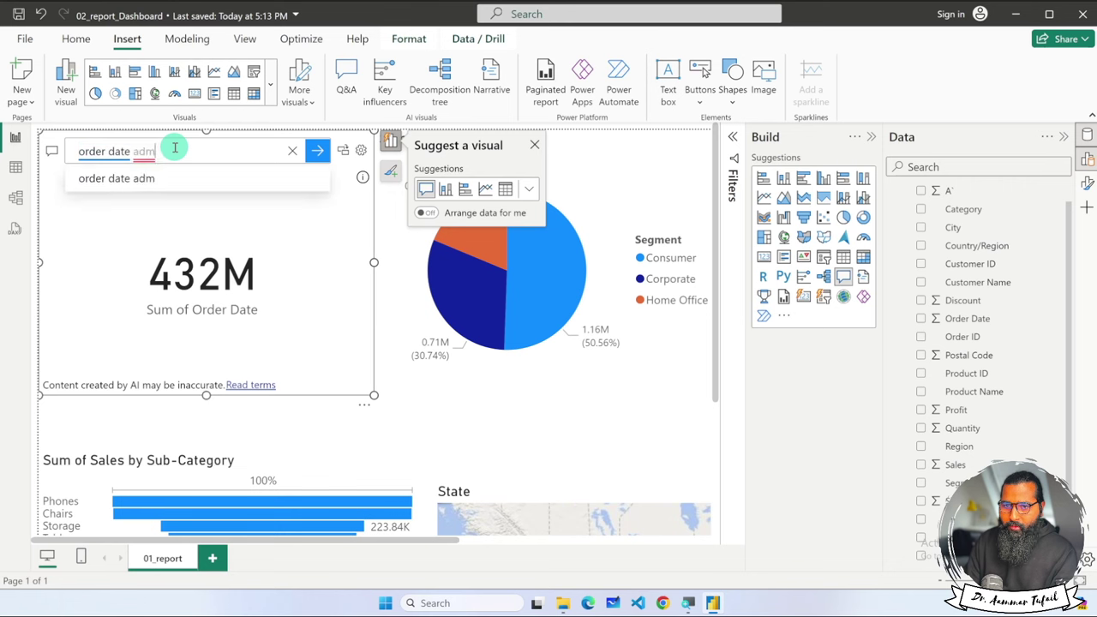
key(BackSpace)
key(BackSpace)
key(BackSpace)
text(sale)
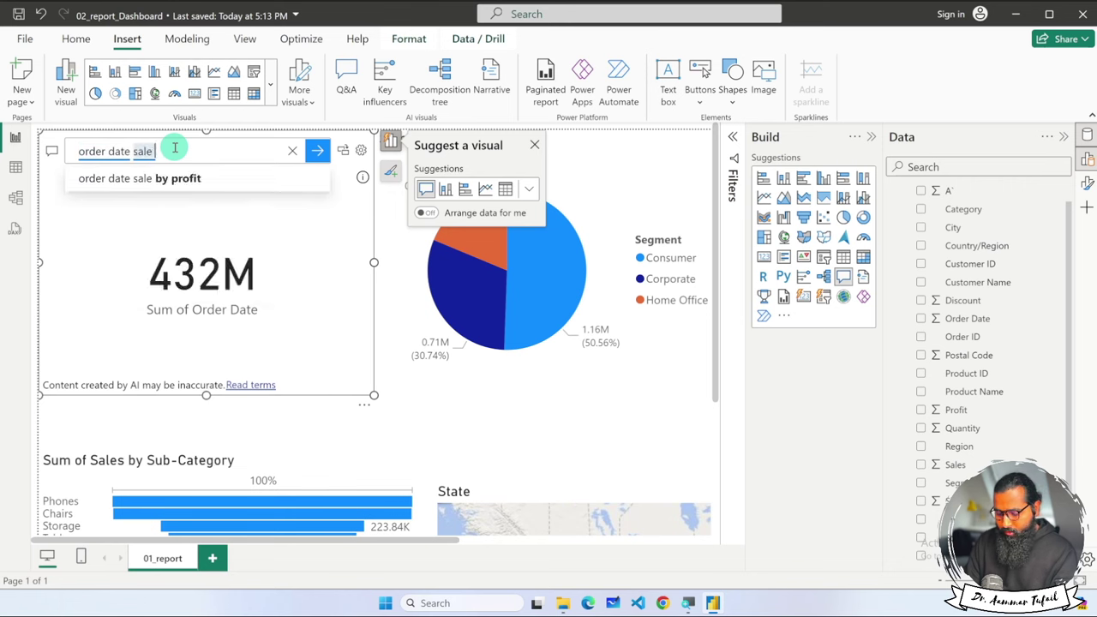
text( line Pl)
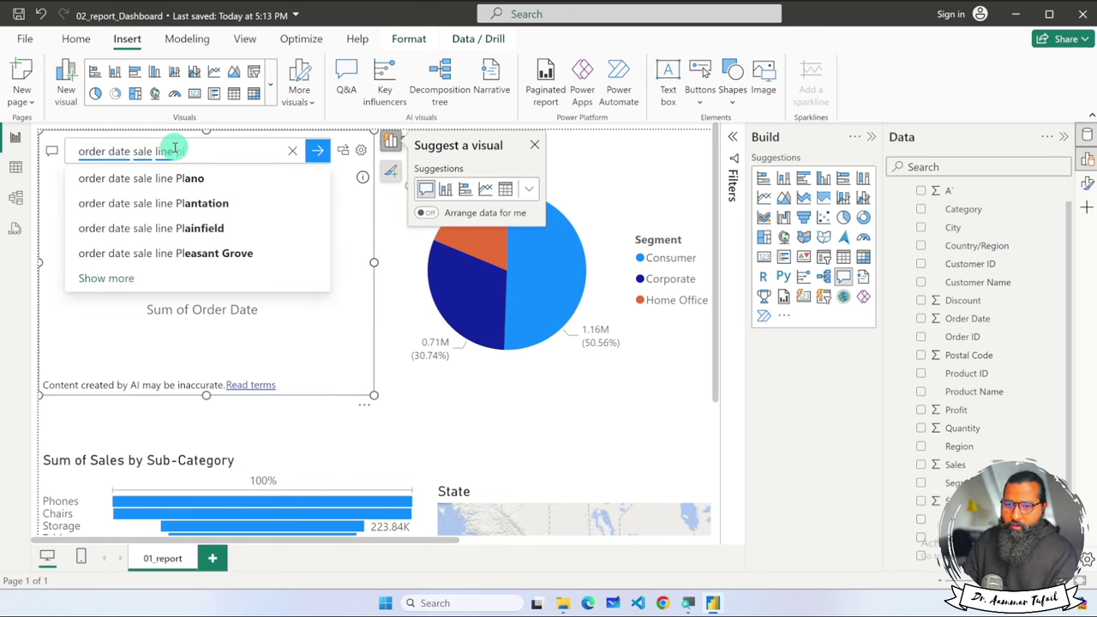
key(BackSpace)
key(BackSpace)
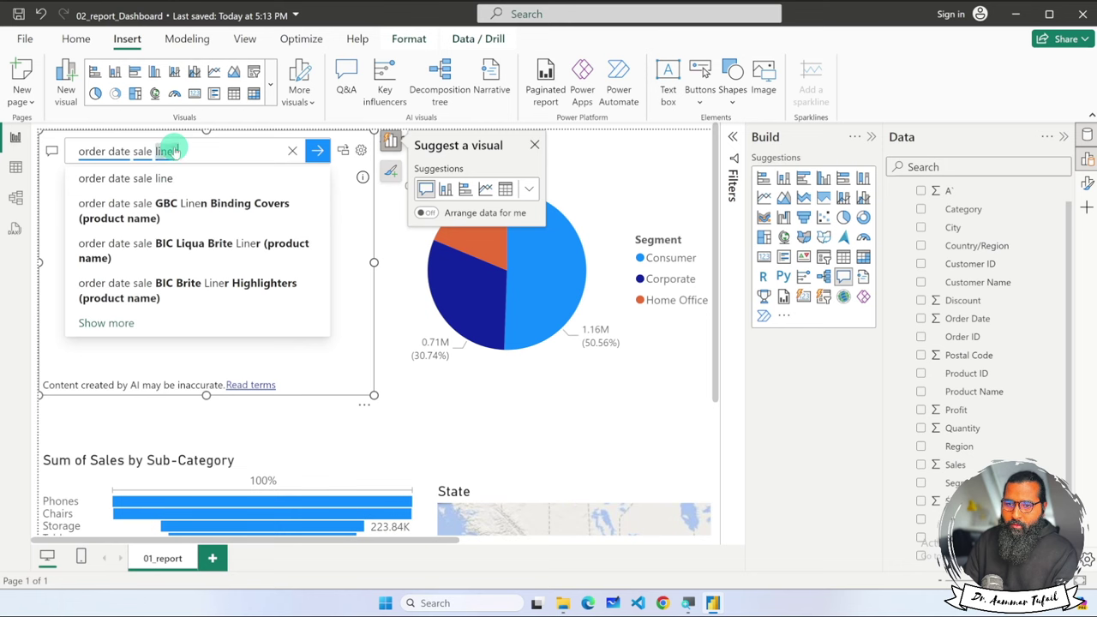
key(Return)
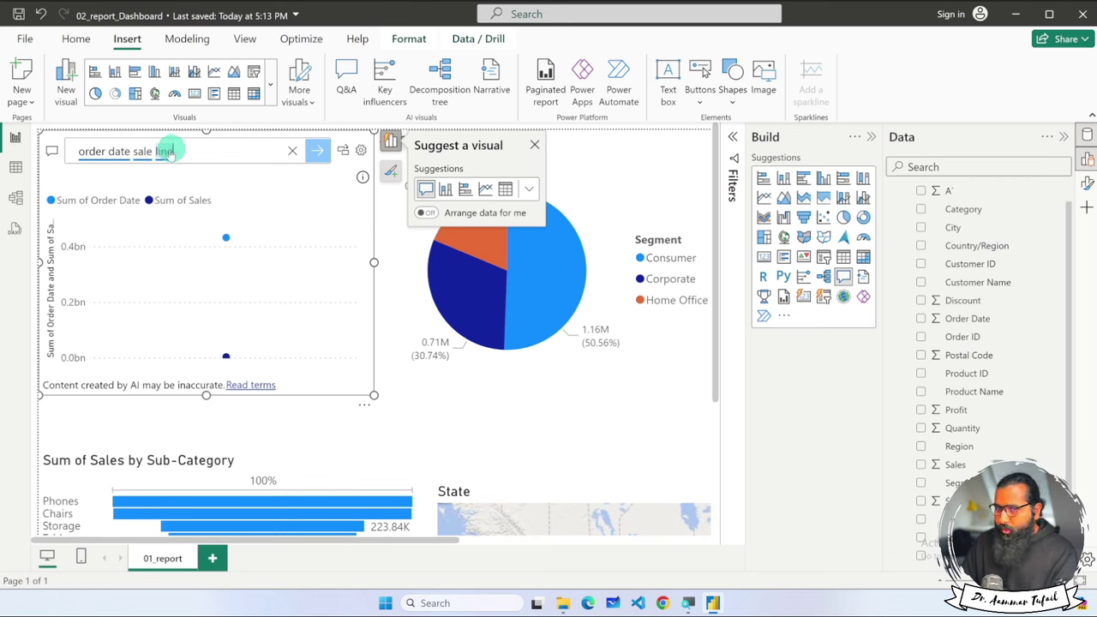
Rewrite the question as 'Order Date Sales Linechart', accepting the Order Date and Sales suggestions
drag(191, 151, 66, 151)
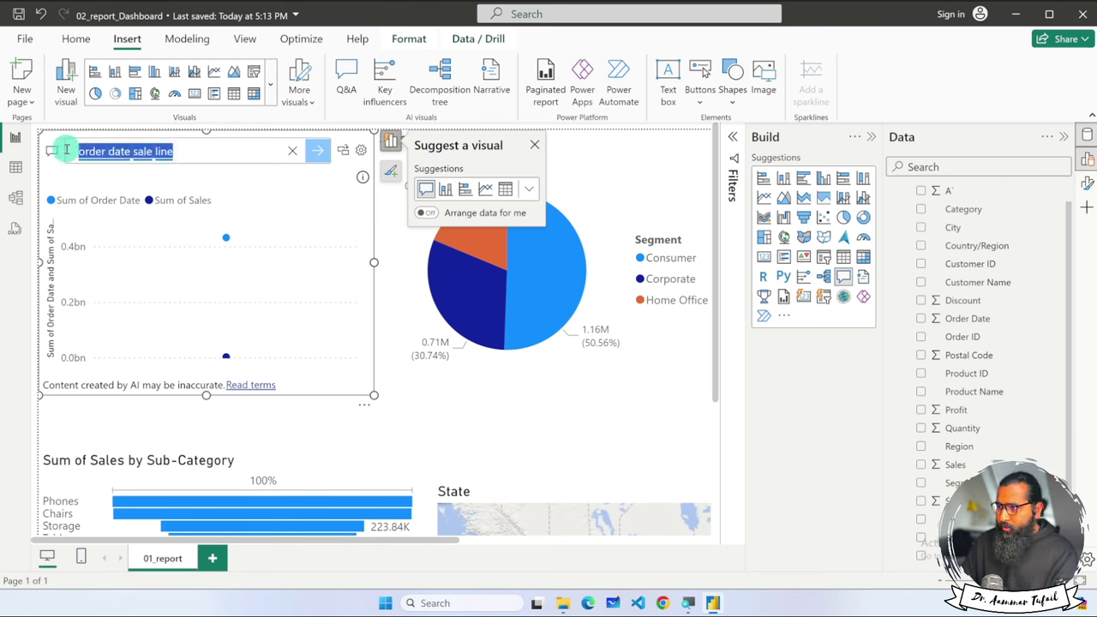
text(Order)
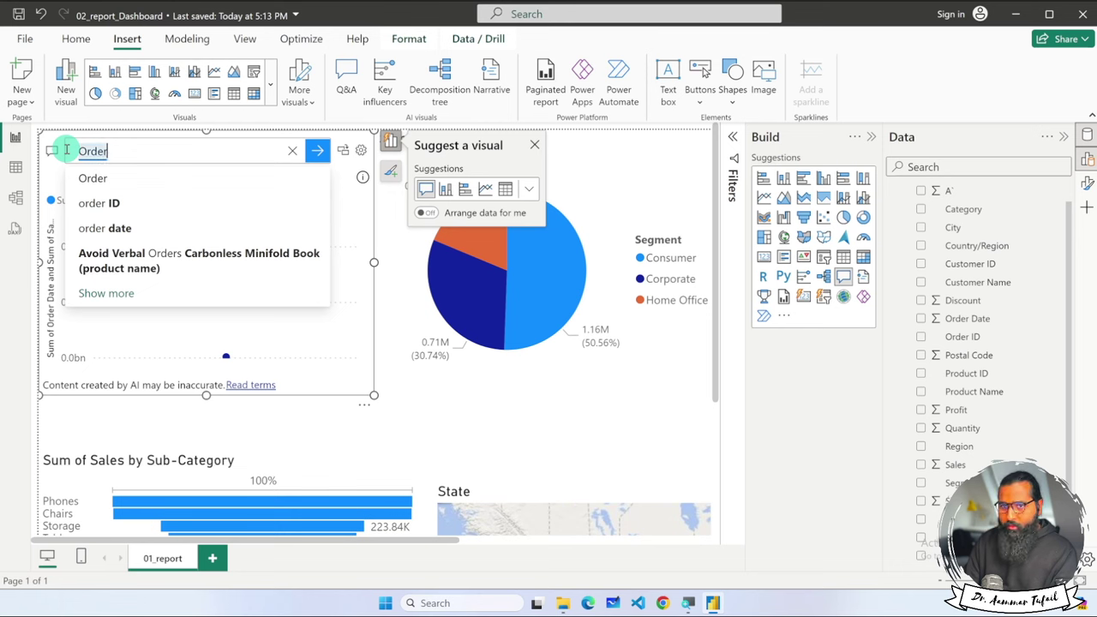
text( Date)
key(Return)
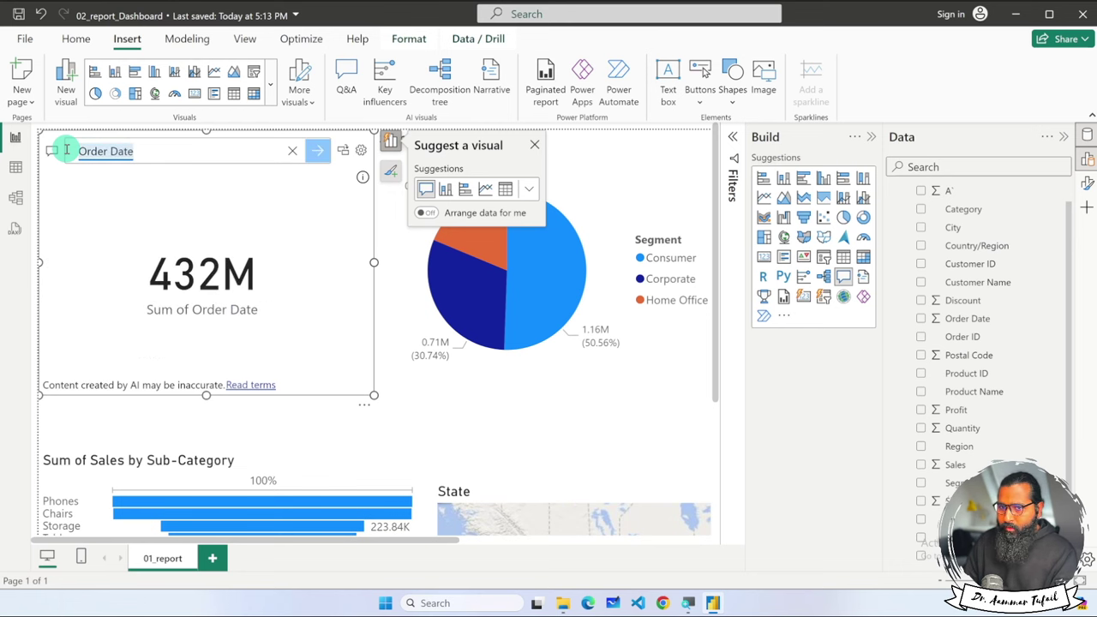
click(66, 150)
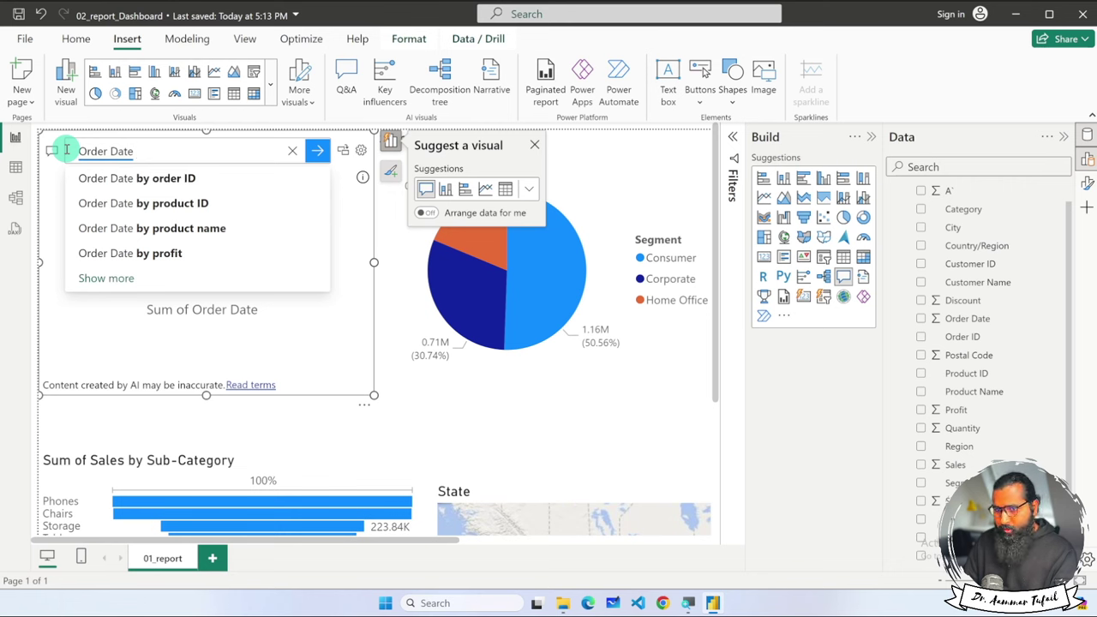
text(Sales)
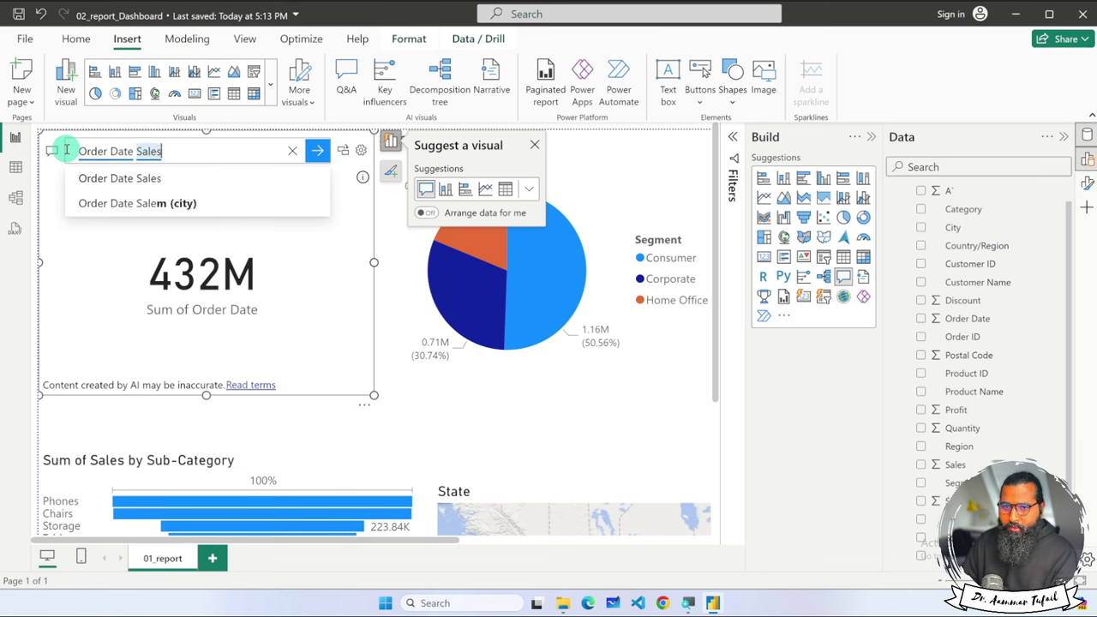
key(Return)
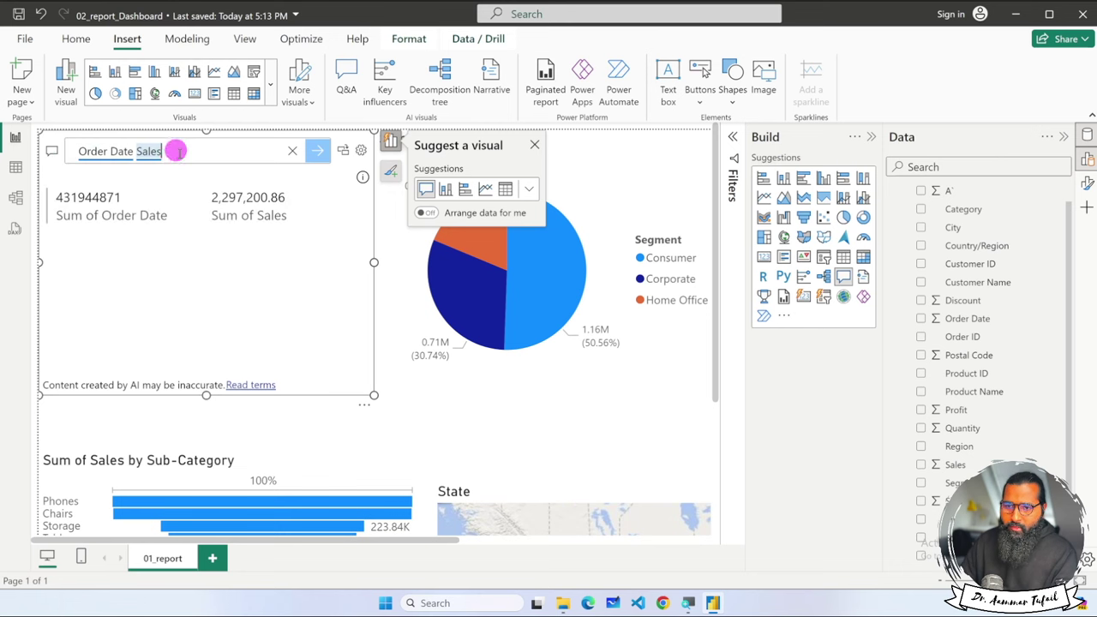
text( Line)
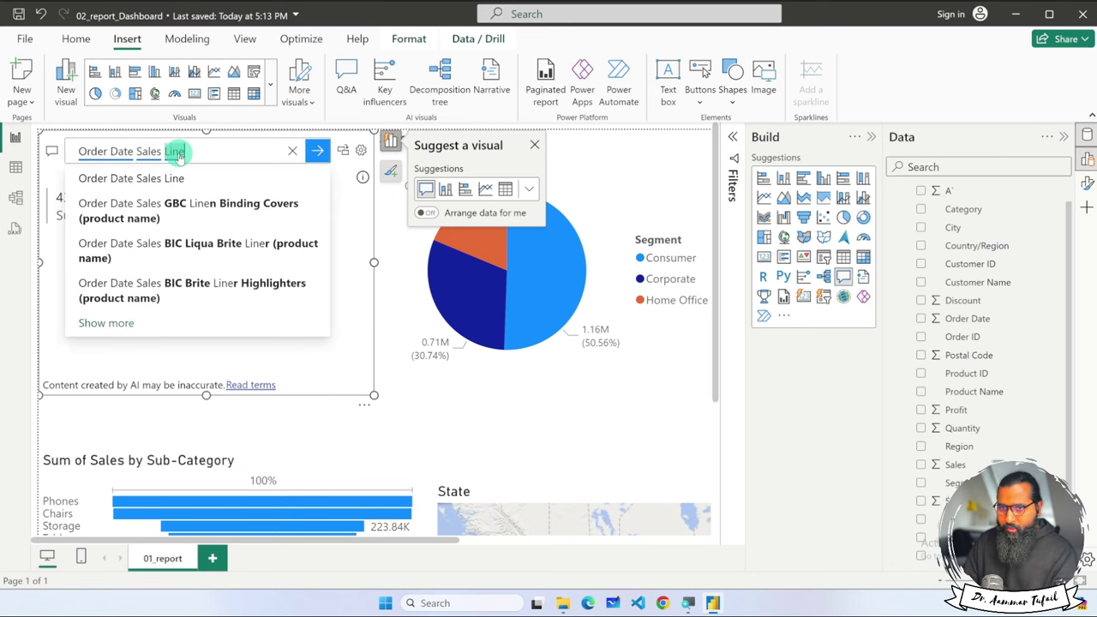
text(chart)
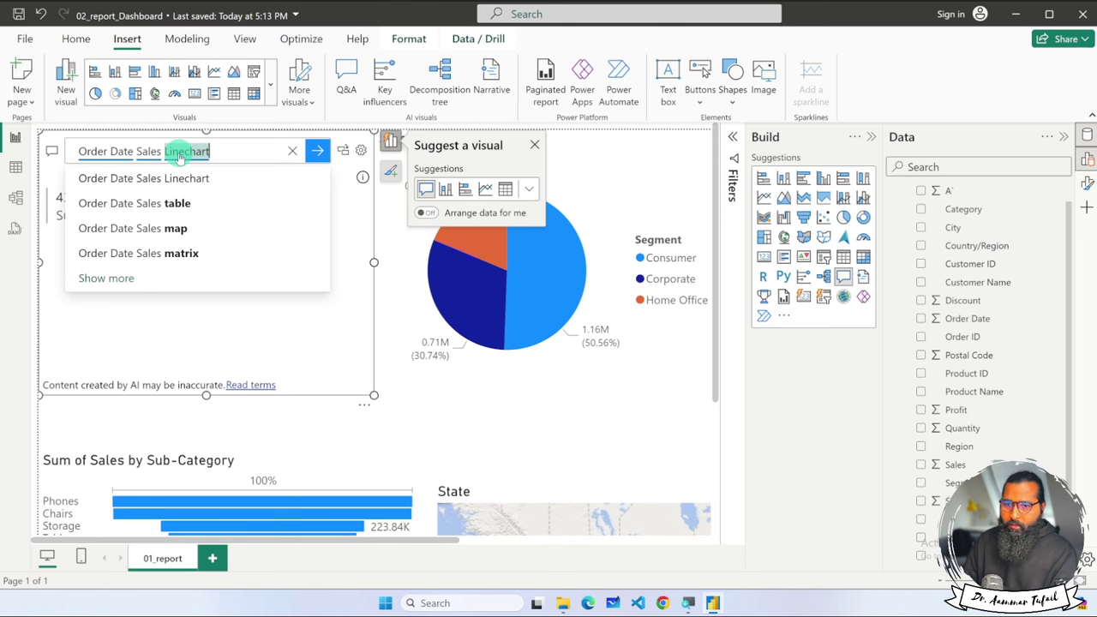
key(Return)
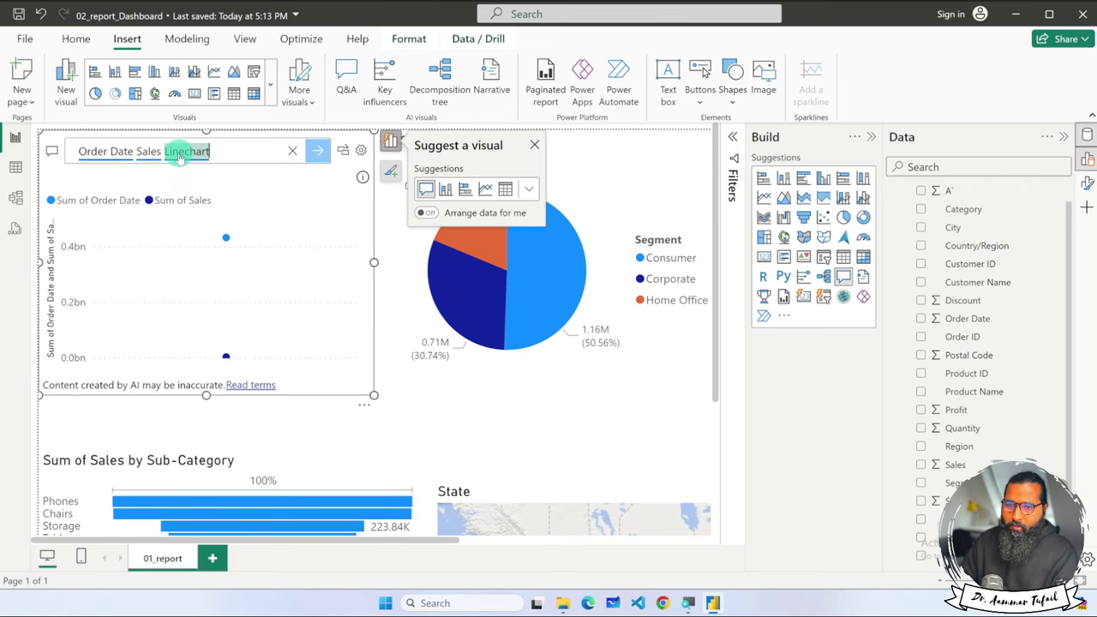
Convert the Q&A answer into a standard line chart, then remove that chart from the page
mouse_move(374, 395)
mouse_down()
mouse_move(479, 447)
mouse_move(374, 368)
mouse_up()
click(390, 141)
click(427, 189)
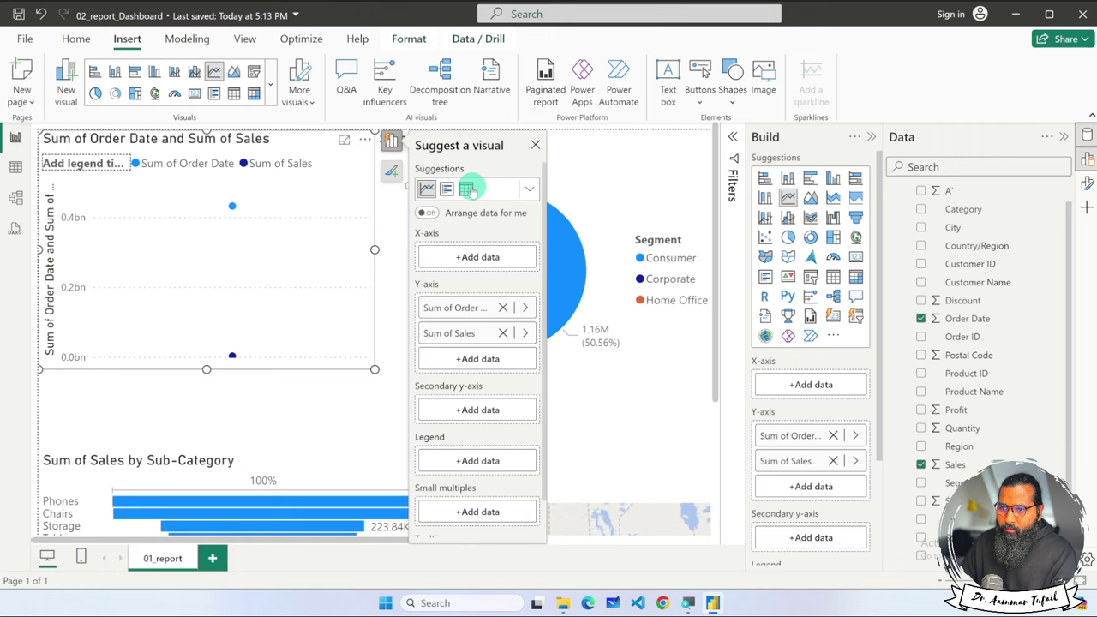
click(535, 144)
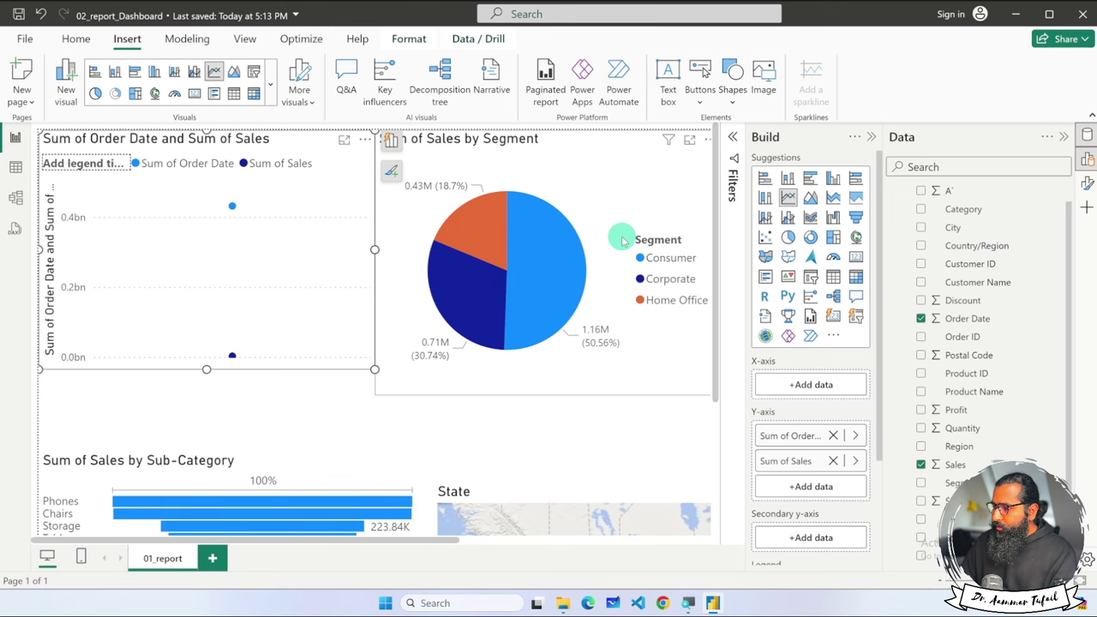
click(364, 139)
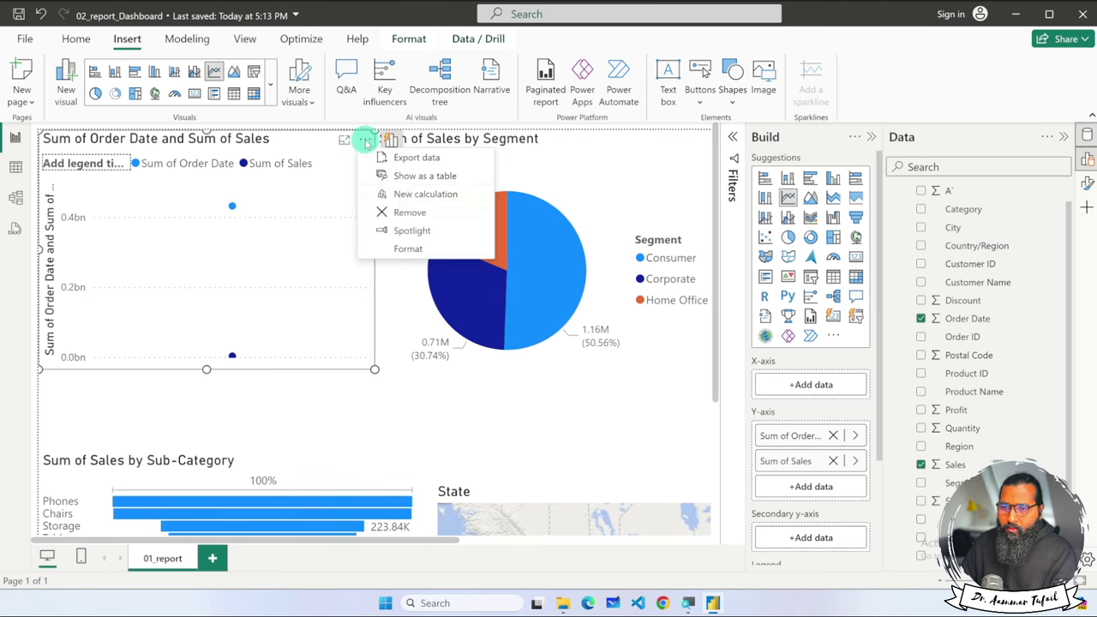
click(381, 210)
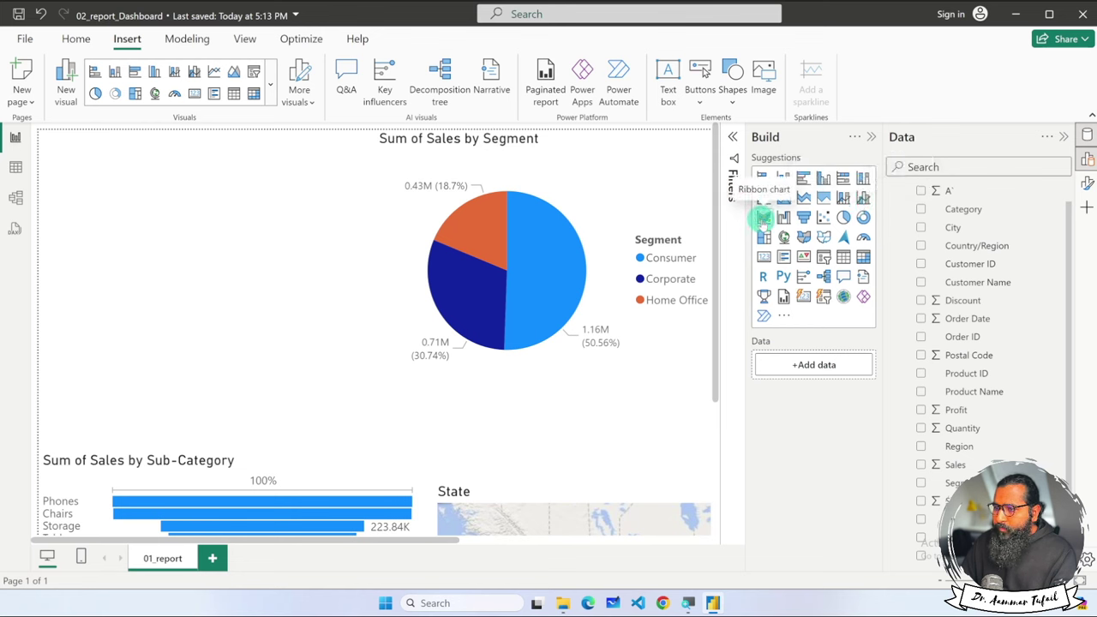
Add a ribbon chart with Order Date on the x-axis and Sales on the y-axis
click(762, 220)
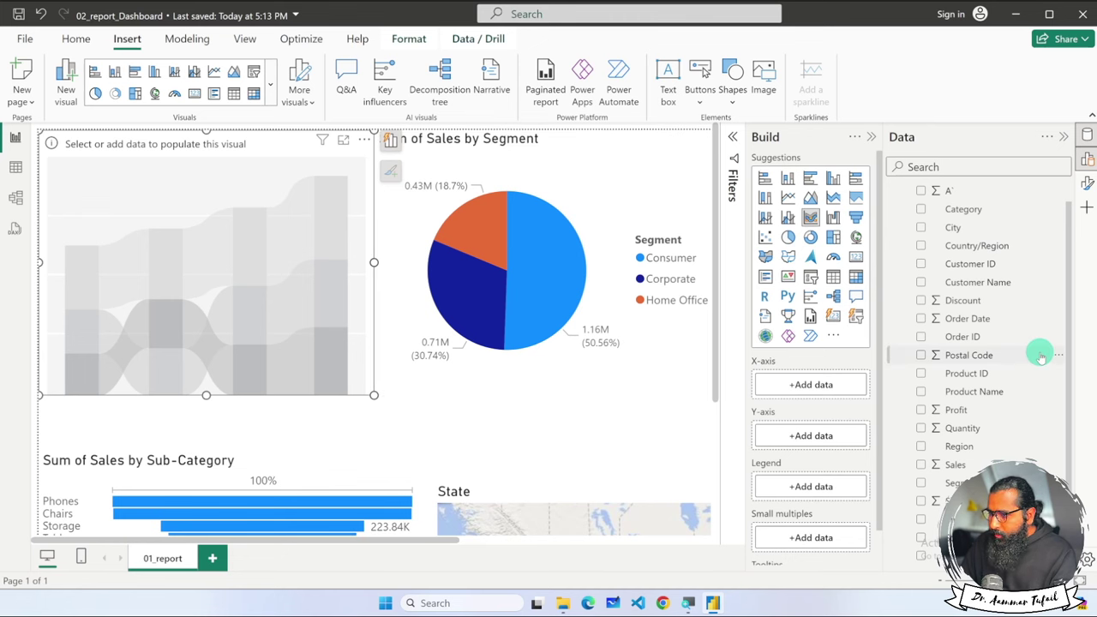
drag(968, 318, 827, 385)
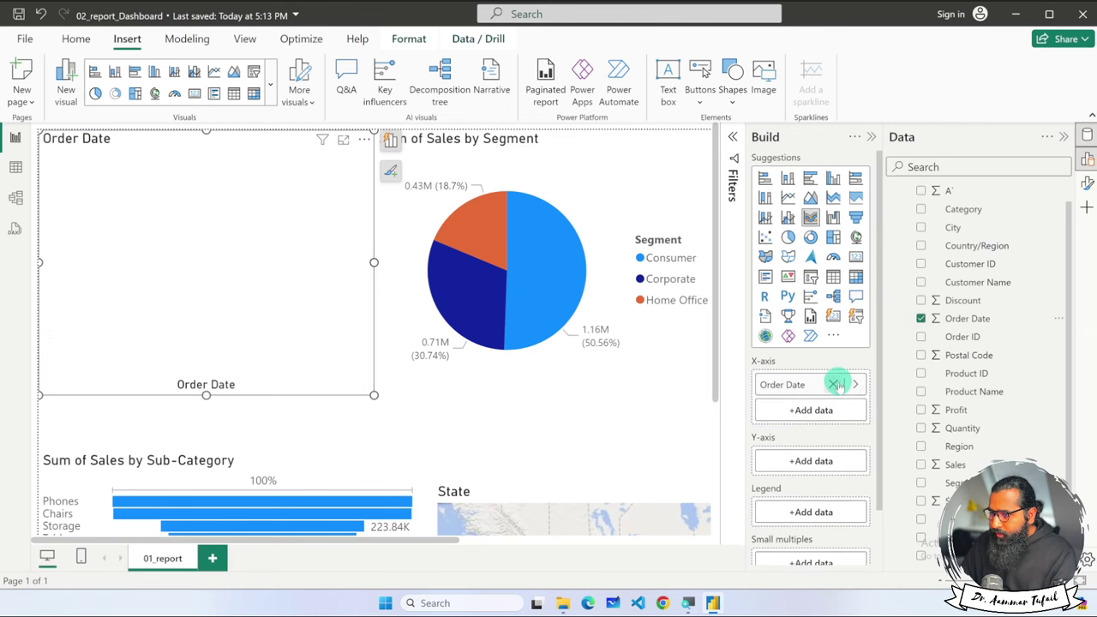
drag(958, 464, 833, 463)
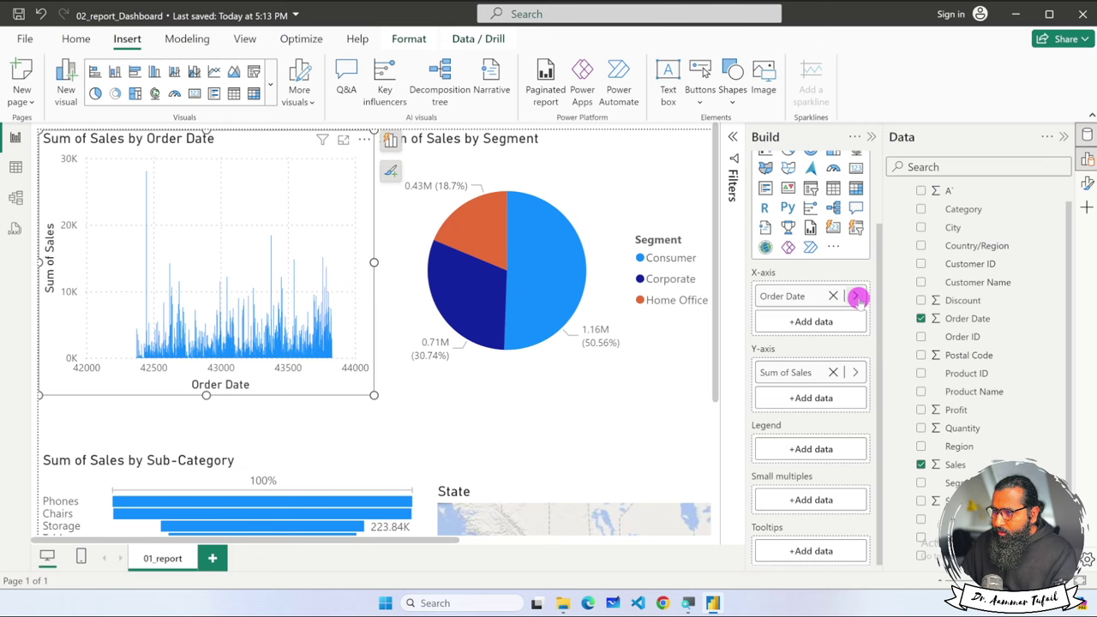
Remove Order Date from the ribbon chart's x-axis and switch to Table view
click(854, 294)
click(966, 464)
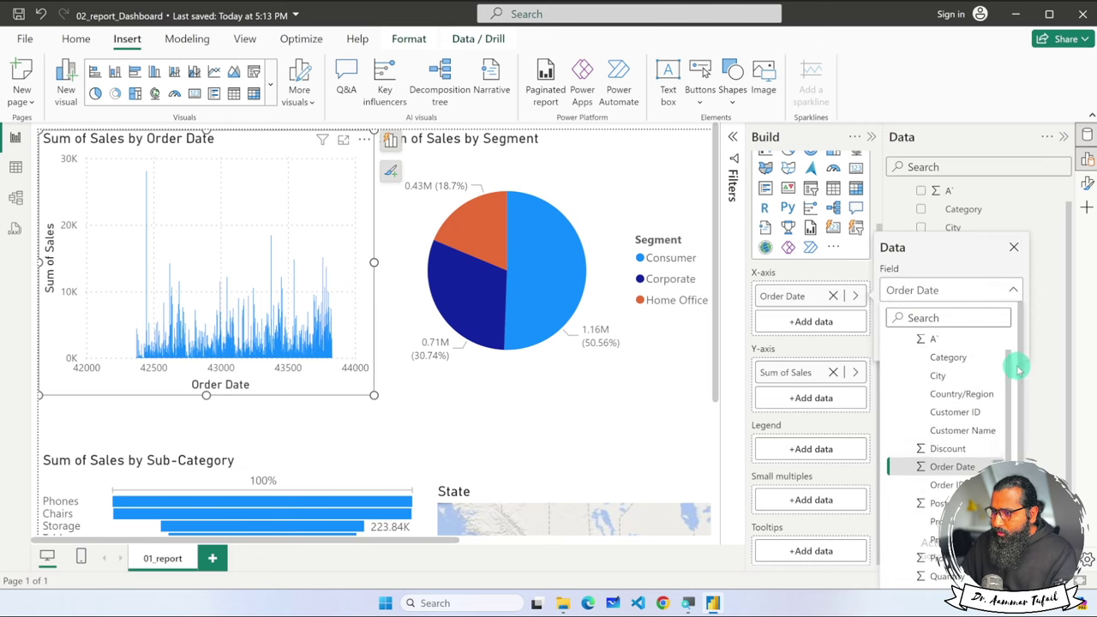
scroll(1016, 366, down, 1)
click(994, 452)
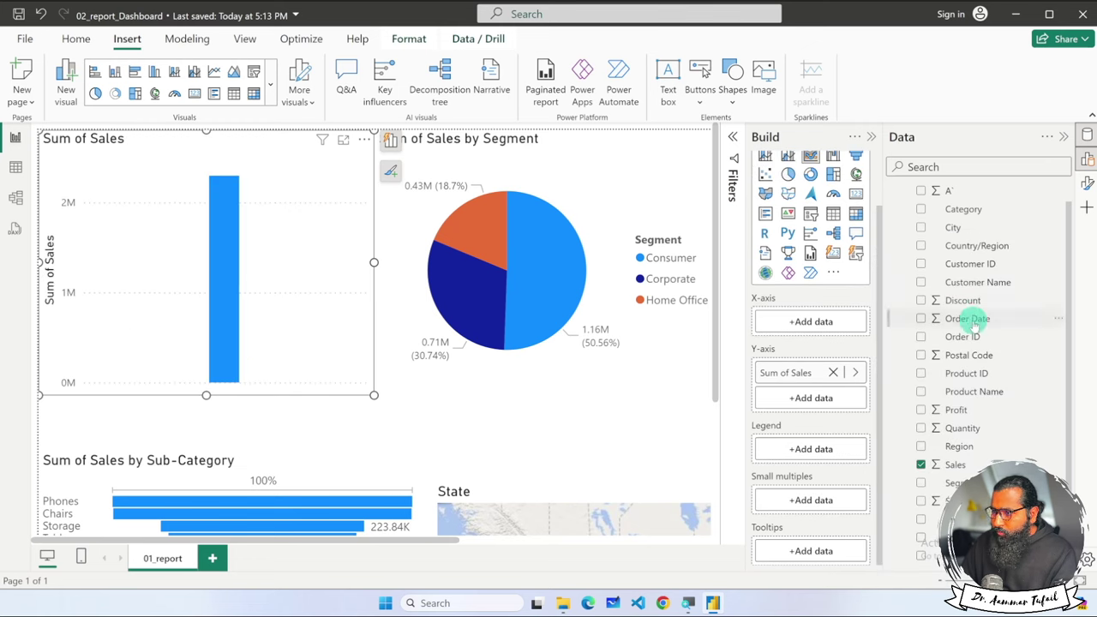
click(14, 169)
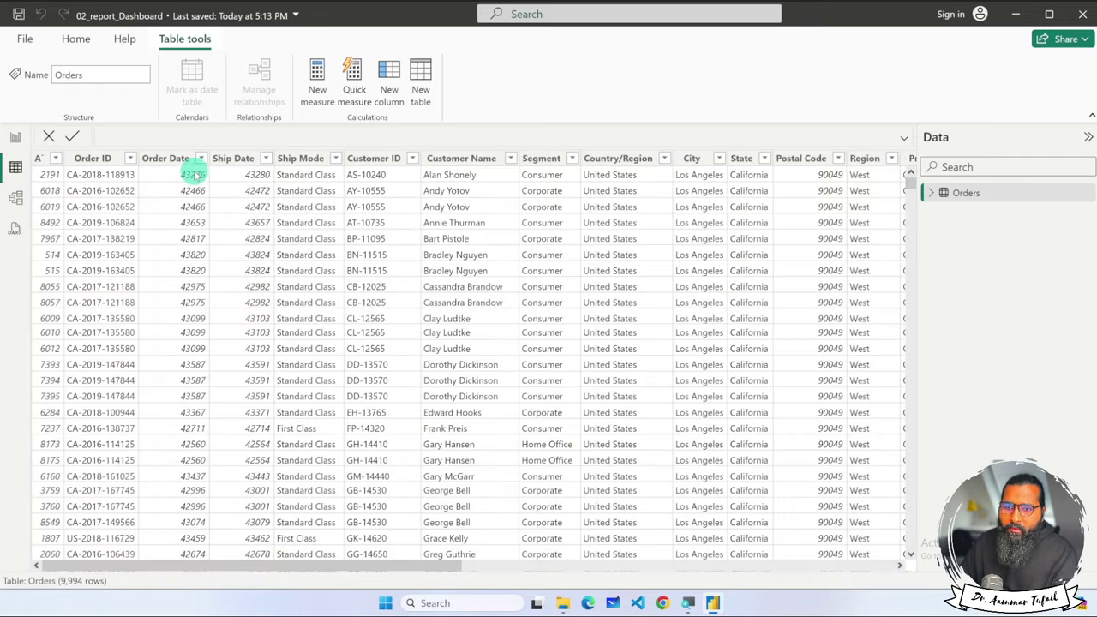
Inspect the Order Date column's sort and number filter options, then close the dropdown
click(200, 159)
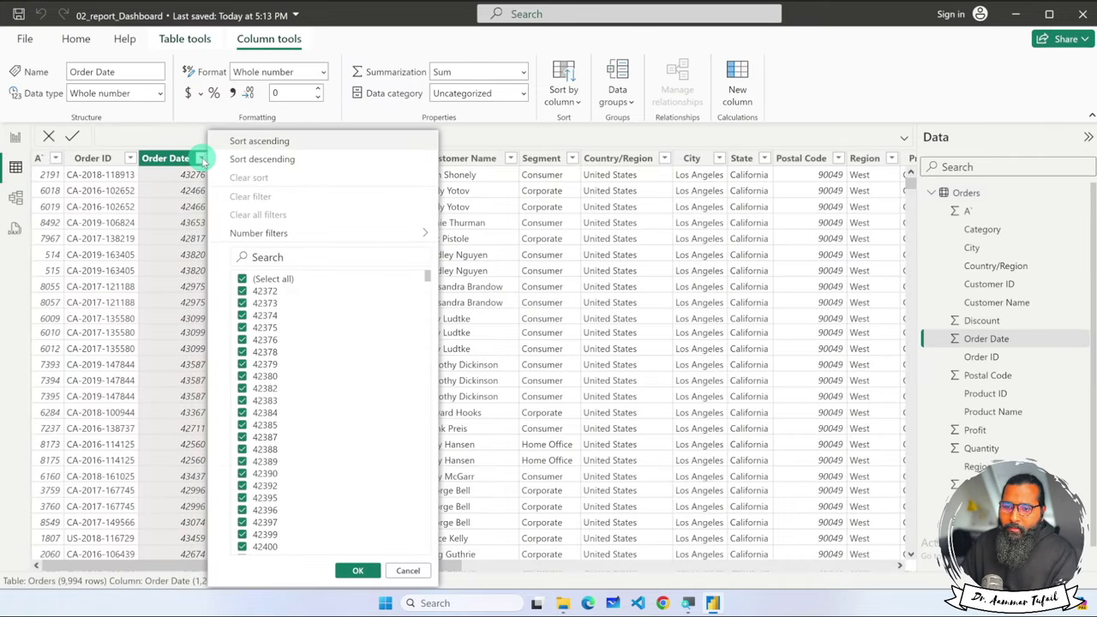
click(261, 232)
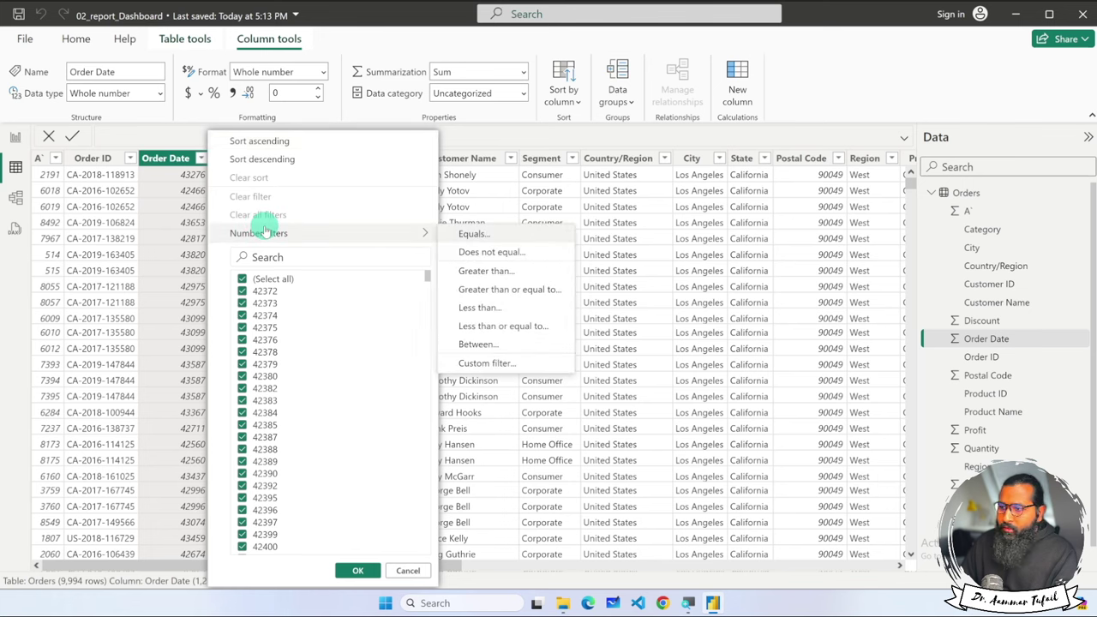
click(173, 165)
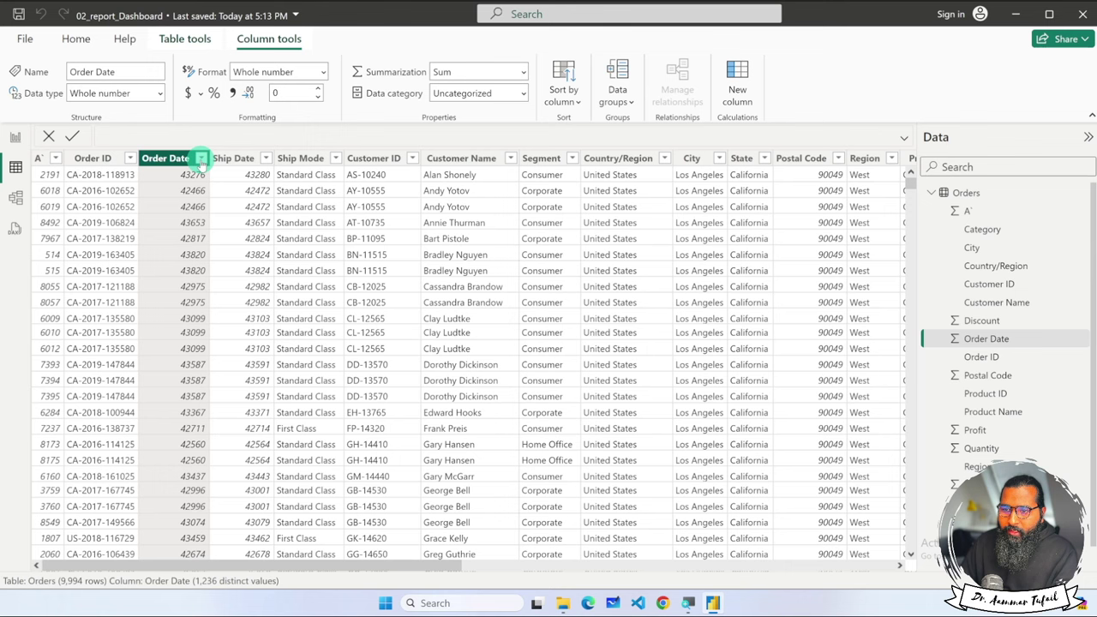
click(201, 160)
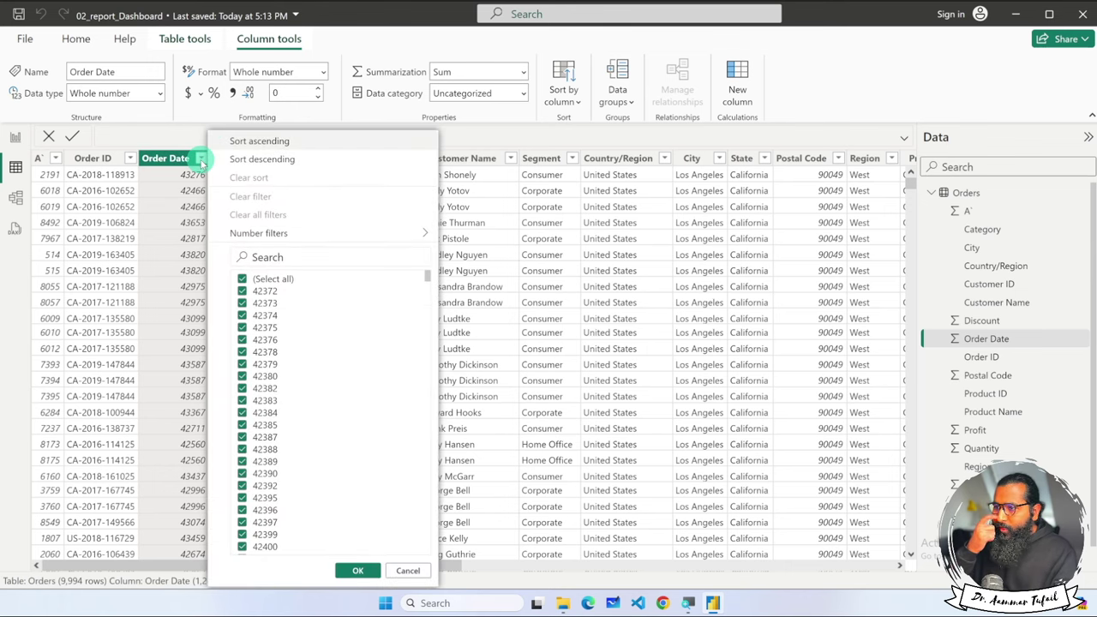
click(201, 160)
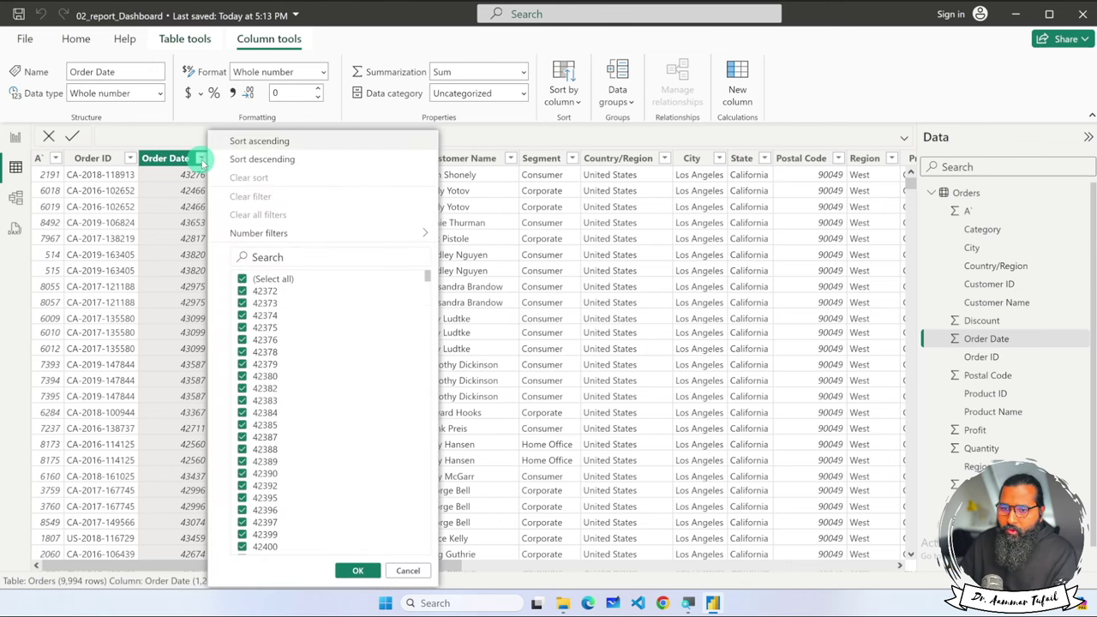
scroll(314, 392, down, 5)
scroll(313, 392, down, 5)
scroll(314, 392, down, 5)
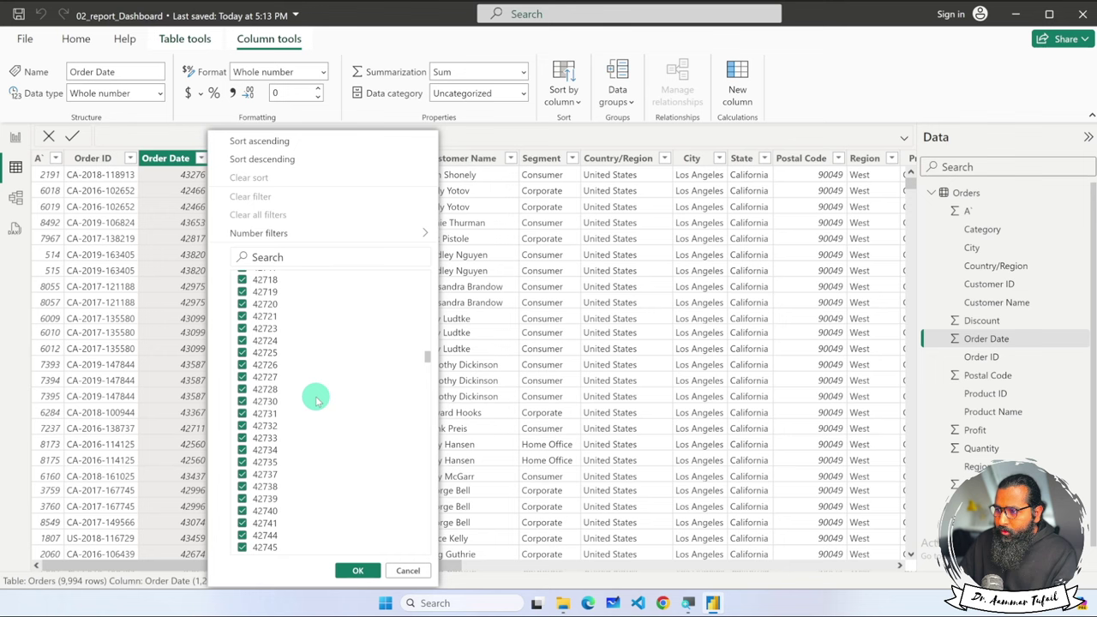
click(408, 570)
Open Sample_Superstore from datasets_for_practice in Excel, close it, and return to Power BI
click(562, 602)
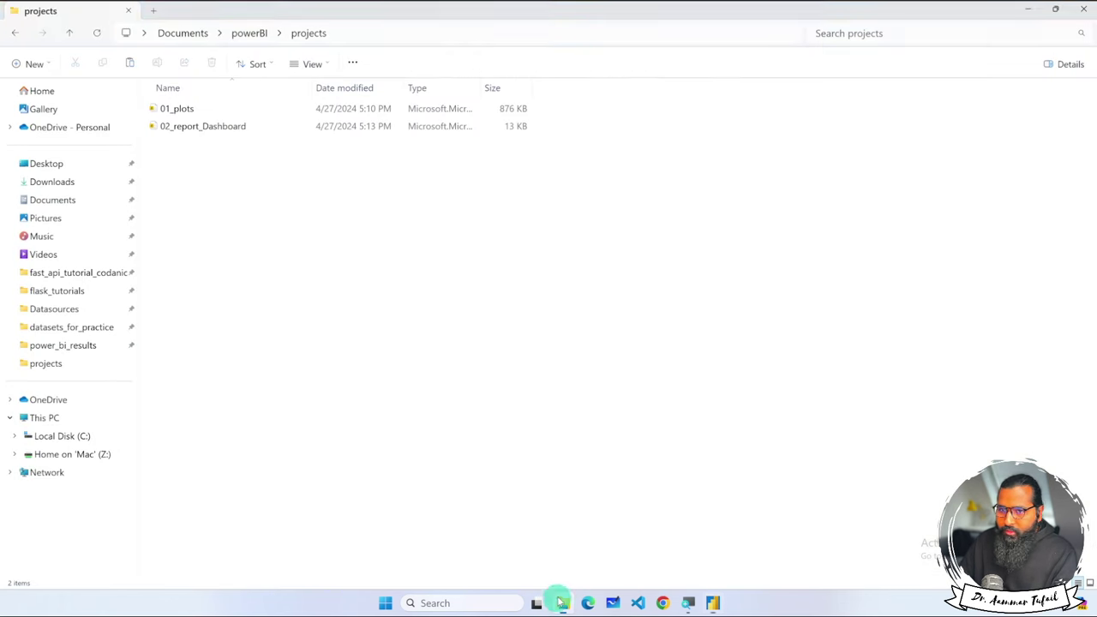
key(alt+Up)
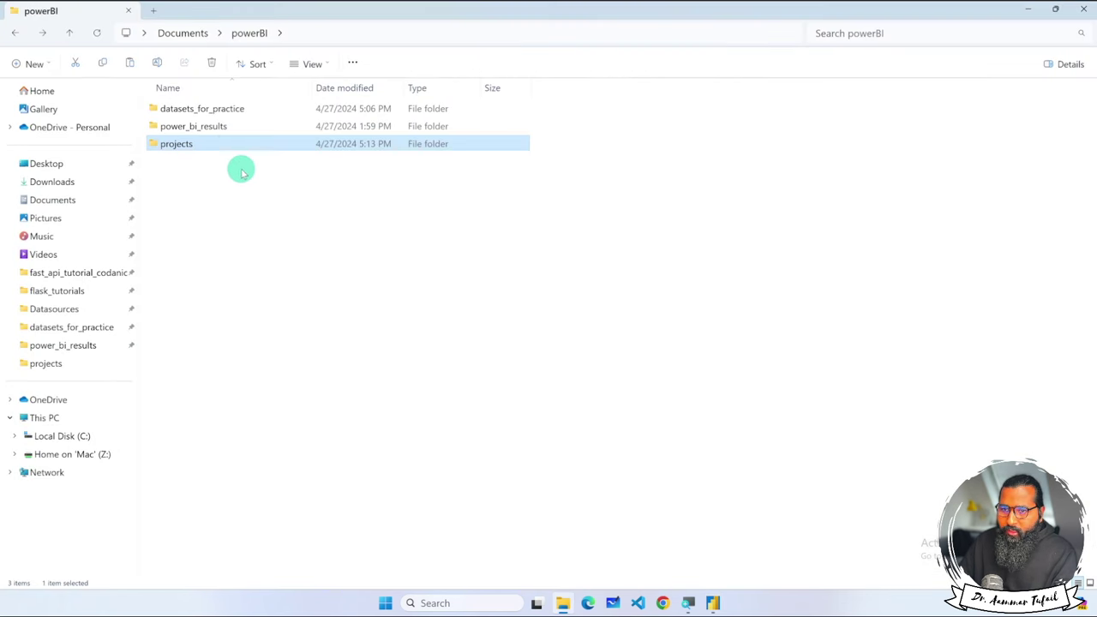
double_click(227, 109)
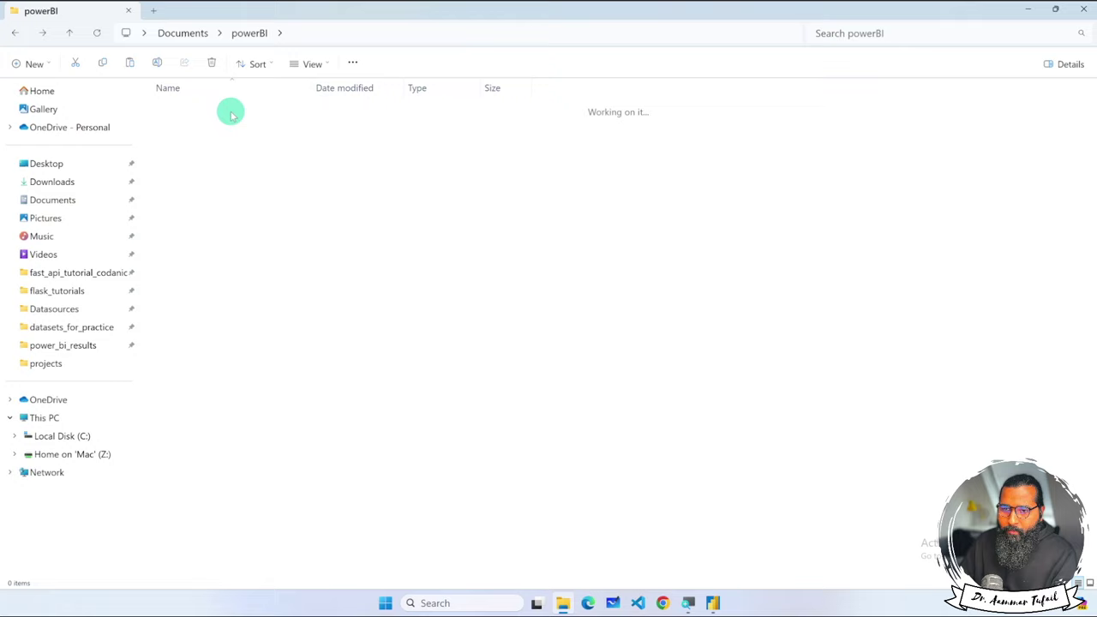
click(199, 197)
double_click(199, 197)
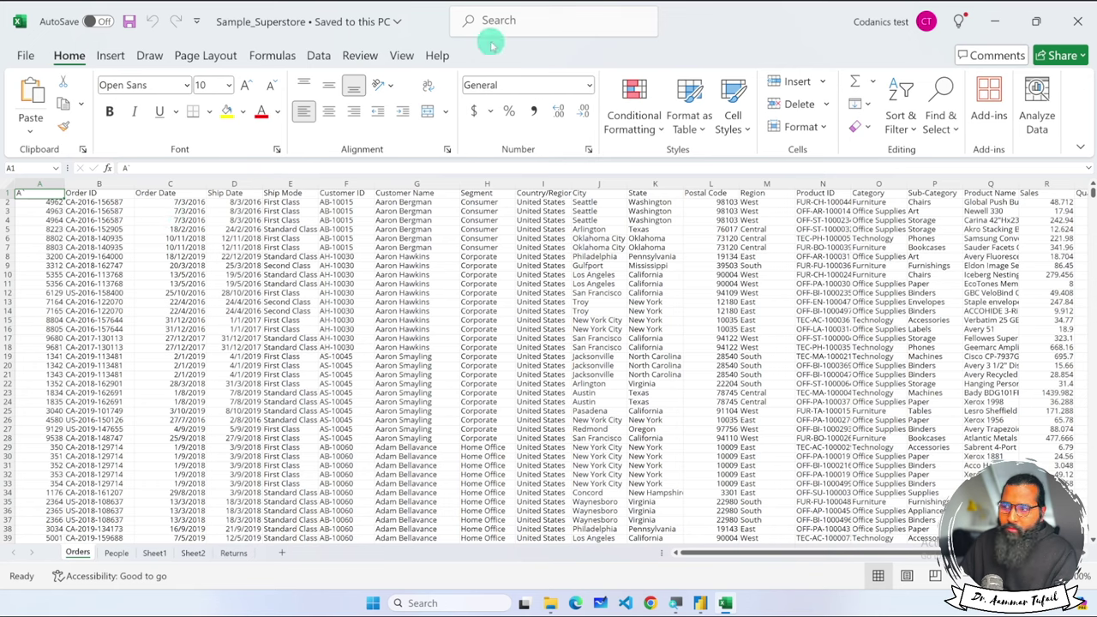
click(1083, 28)
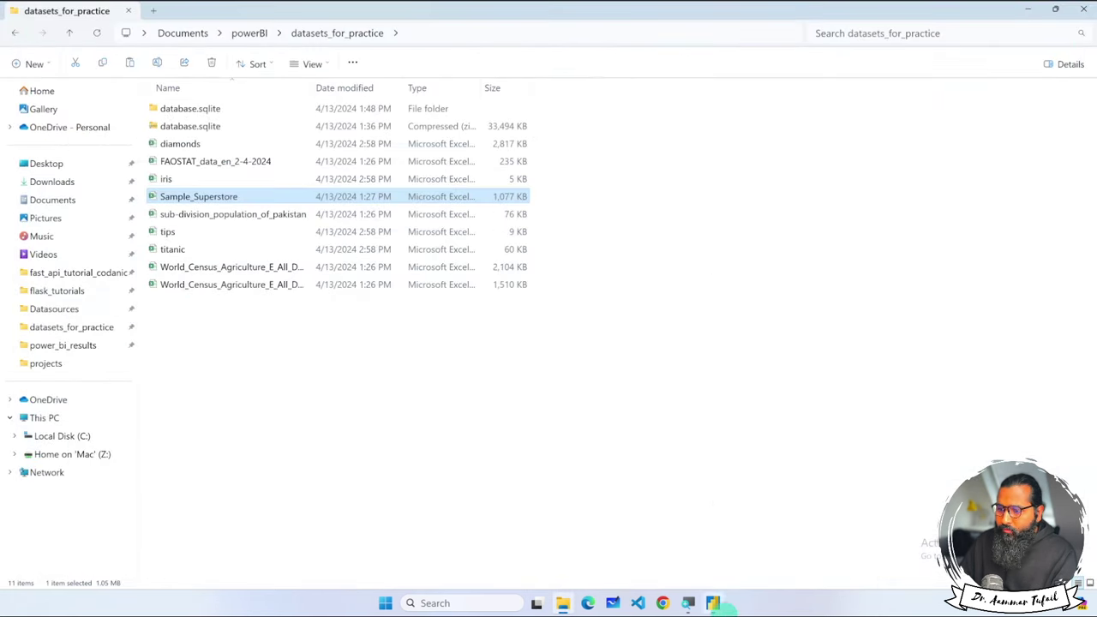
click(714, 602)
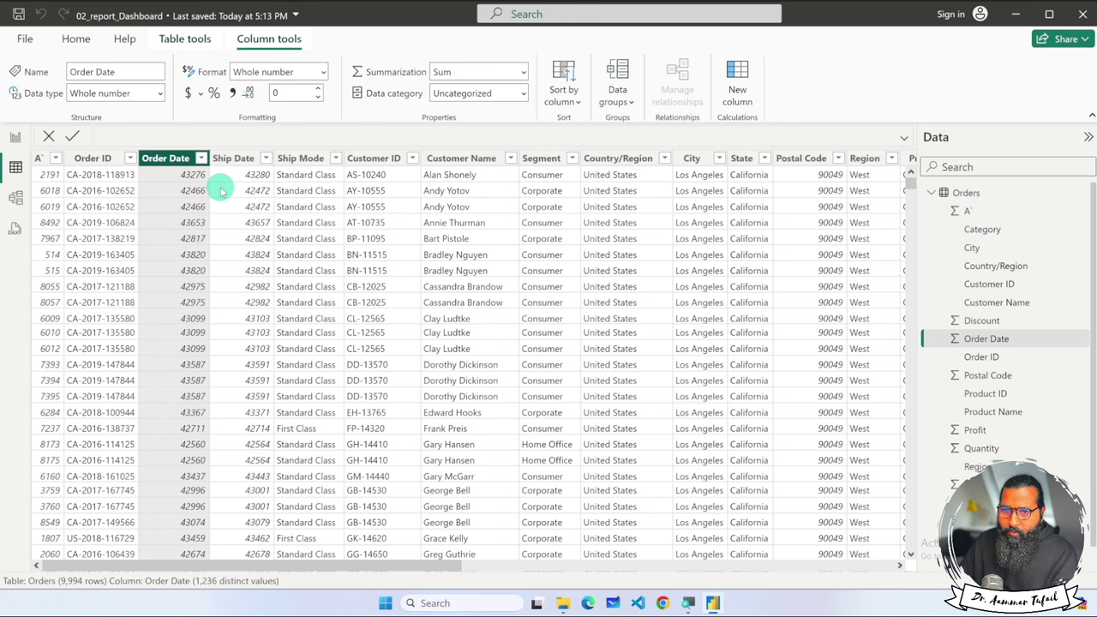
Try a GeneralDate format on Order Date, then revert it to General
click(321, 72)
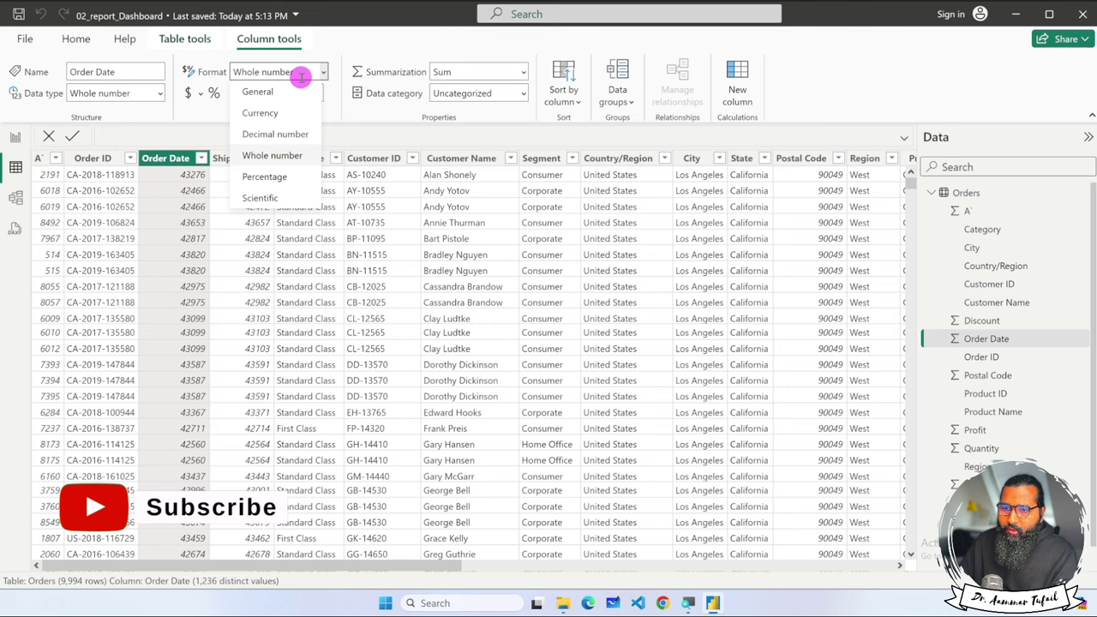
click(343, 50)
click(302, 72)
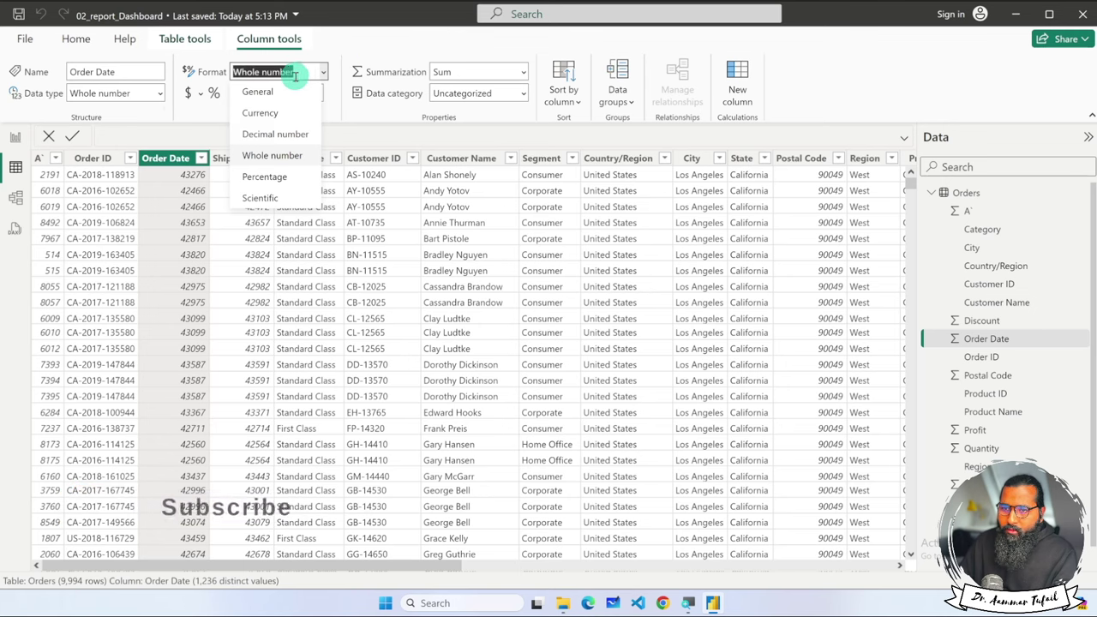
text(GeneralDate)
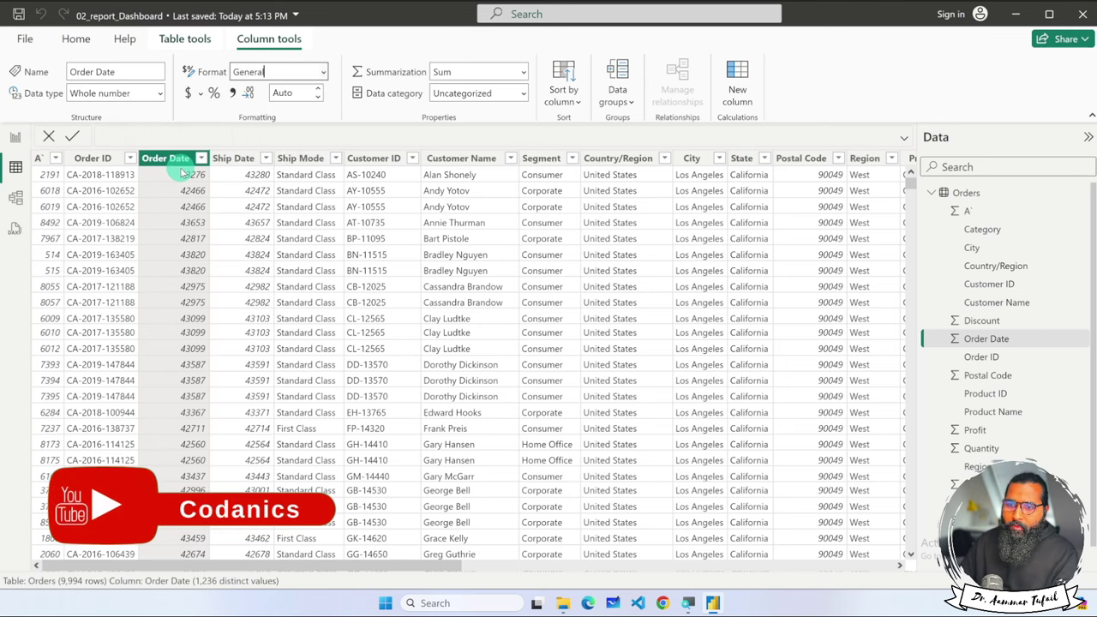
key(Return)
click(276, 74)
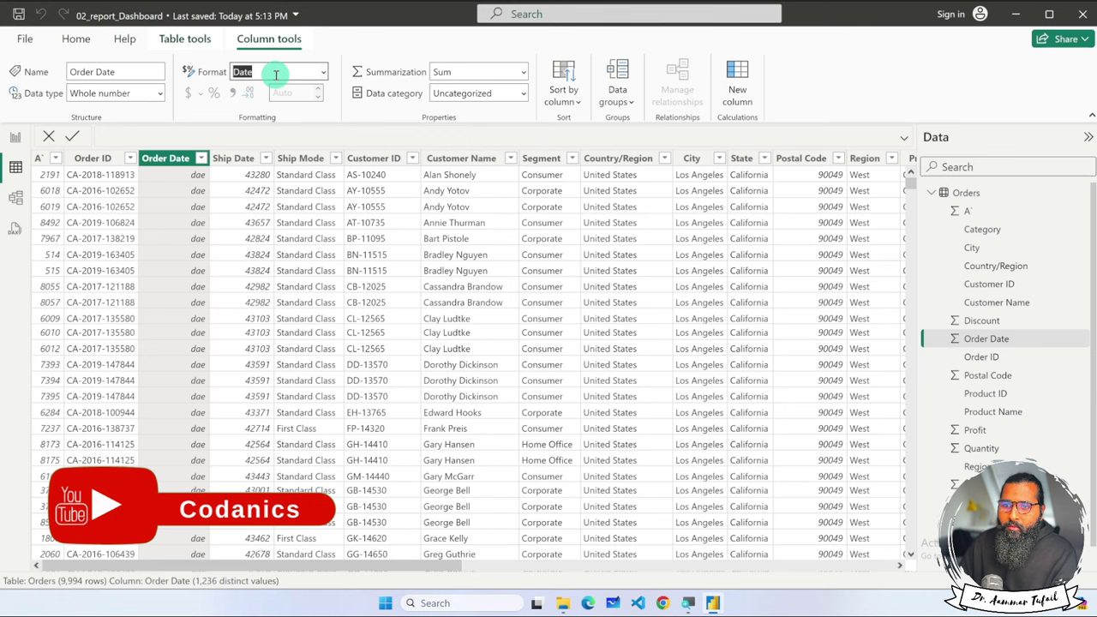
click(276, 75)
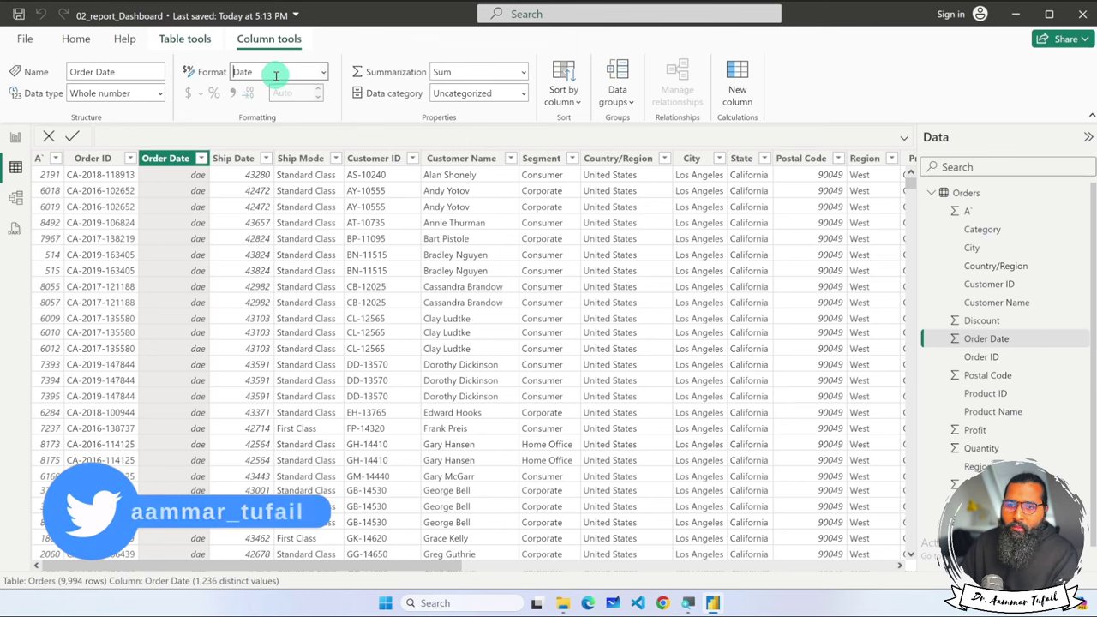
click(155, 93)
Change Order Date to the Date/time data type with Short Date format
click(159, 93)
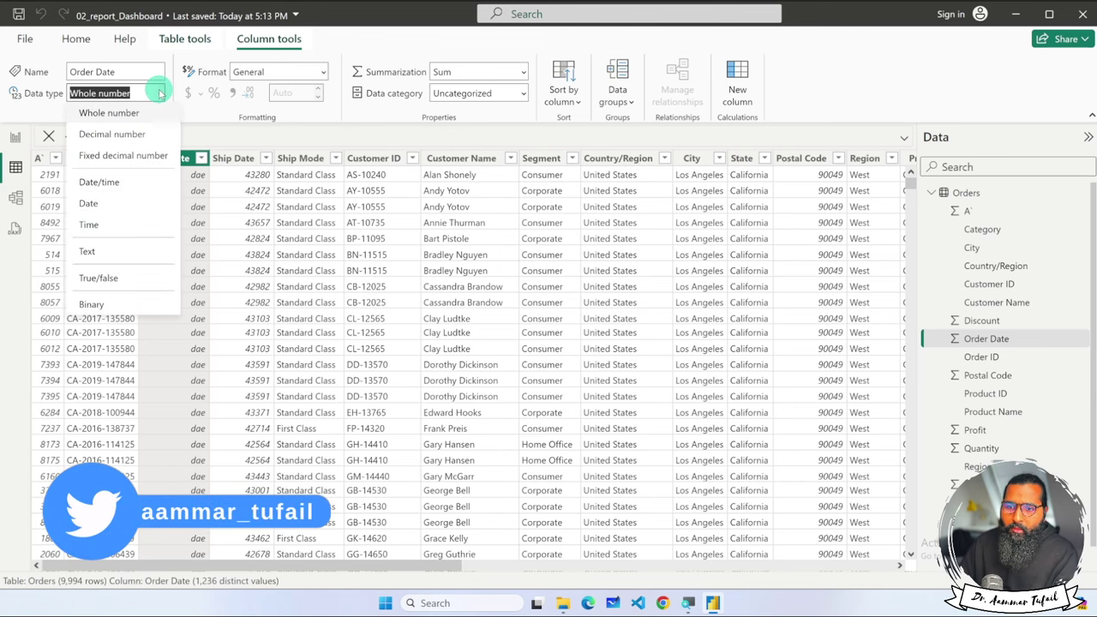
click(109, 203)
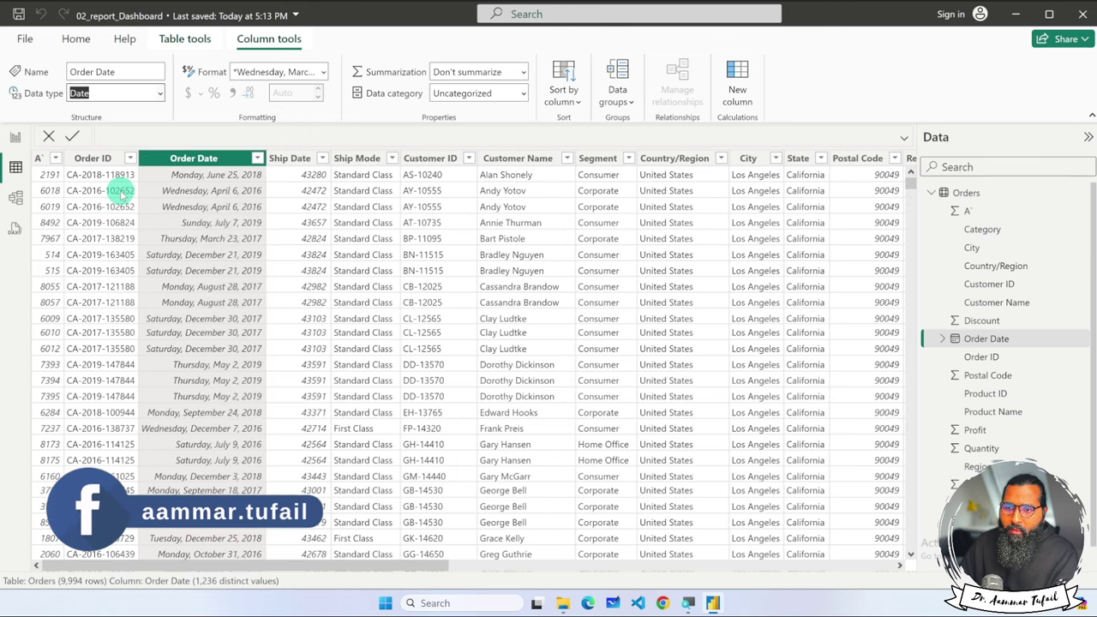
click(157, 93)
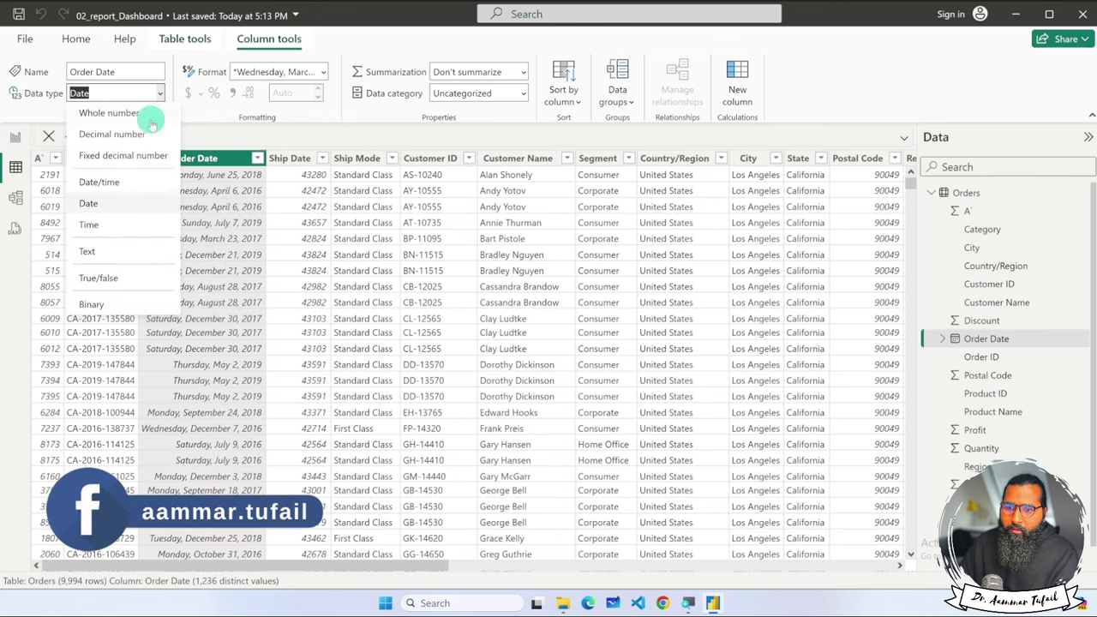
click(127, 182)
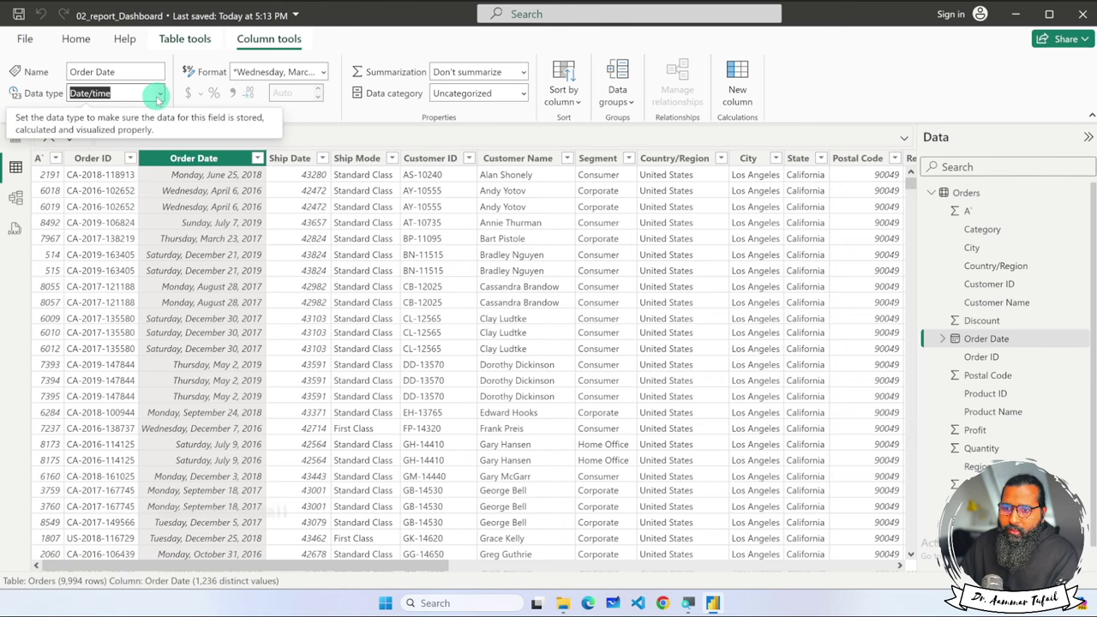
click(324, 72)
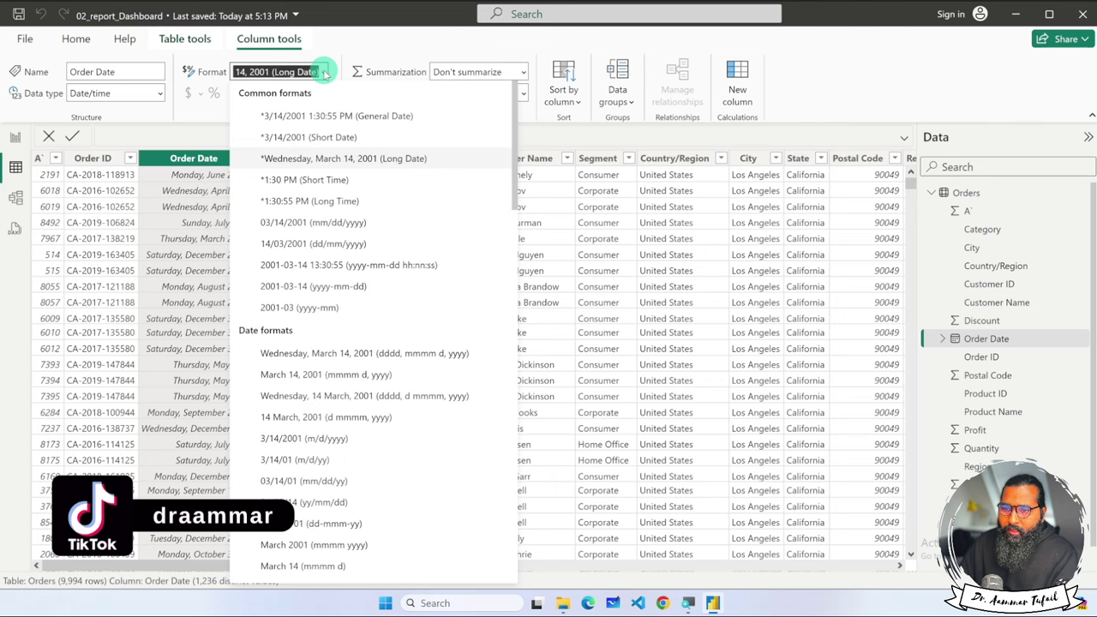
click(316, 137)
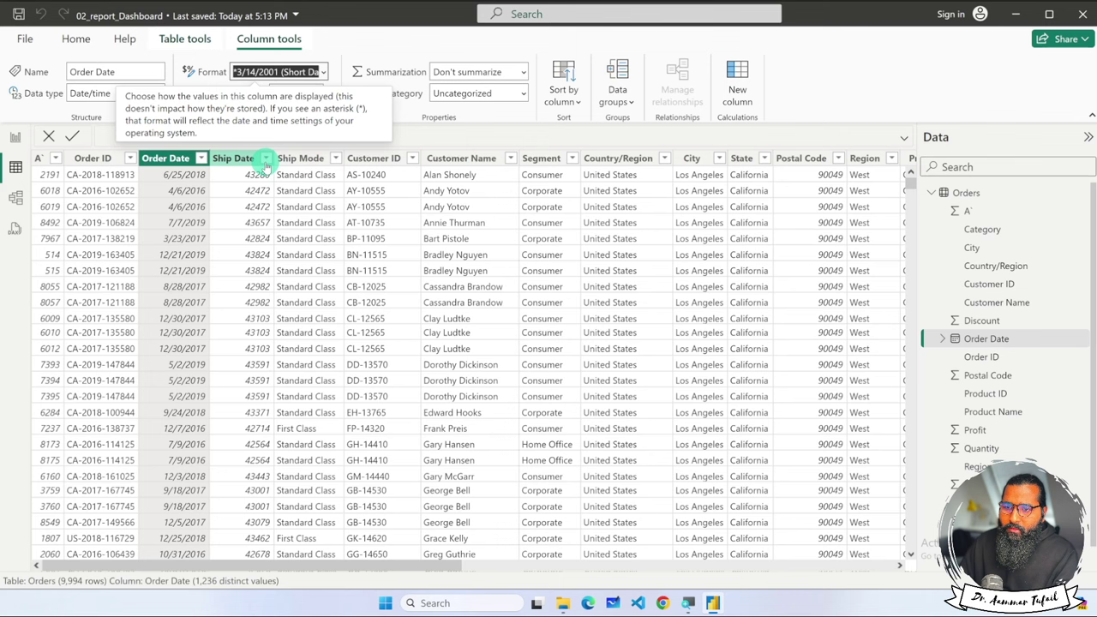
click(241, 161)
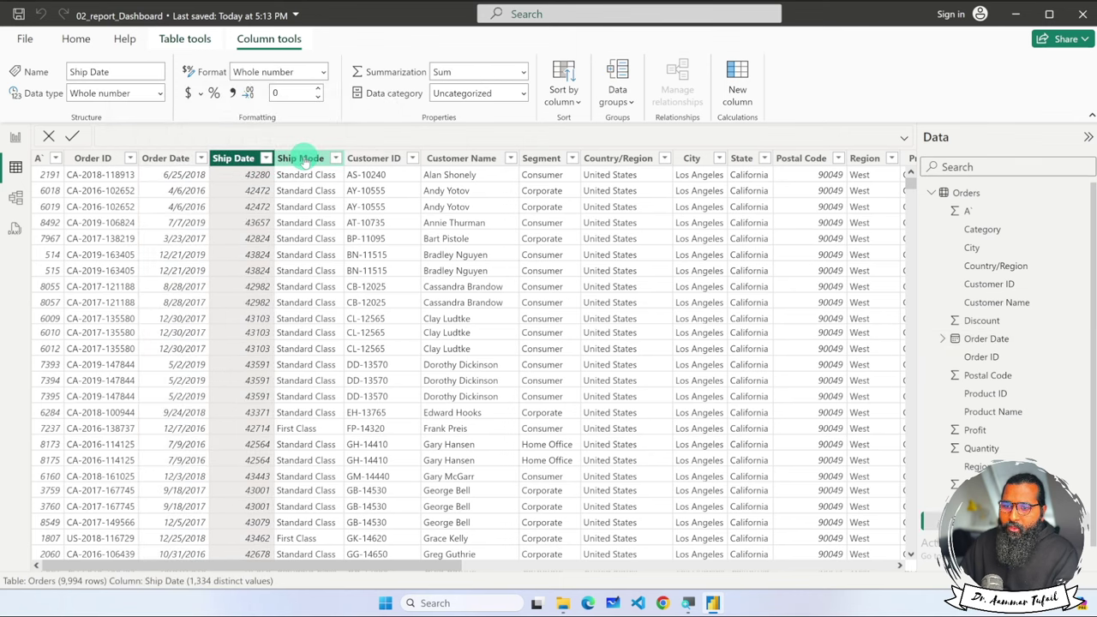
Set the Ship Date column to the Date data type with Short Date format
click(160, 94)
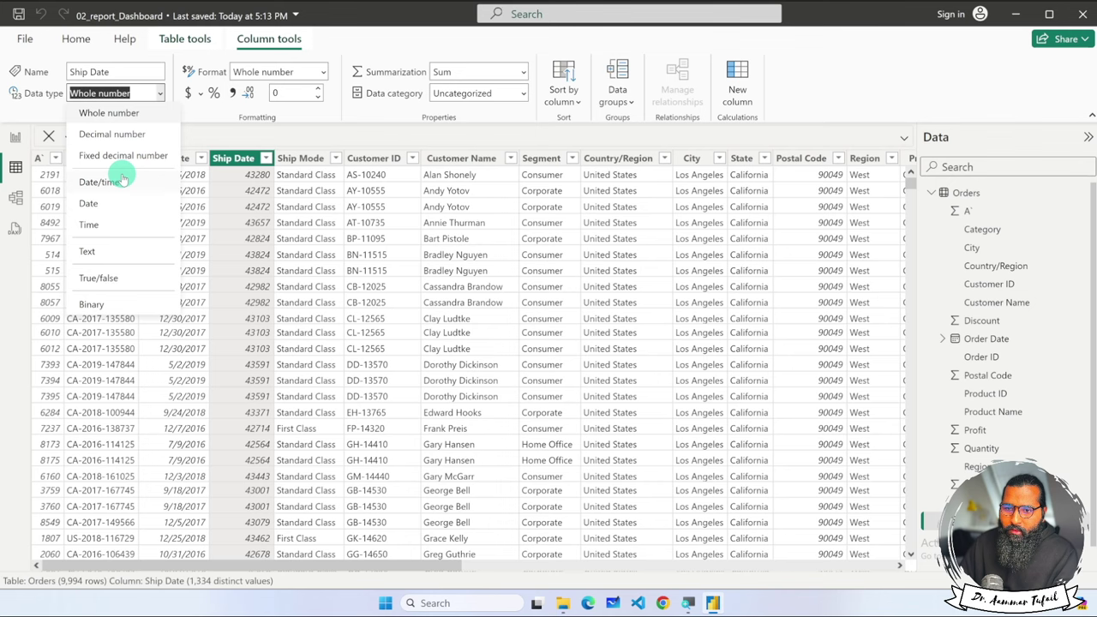
click(105, 199)
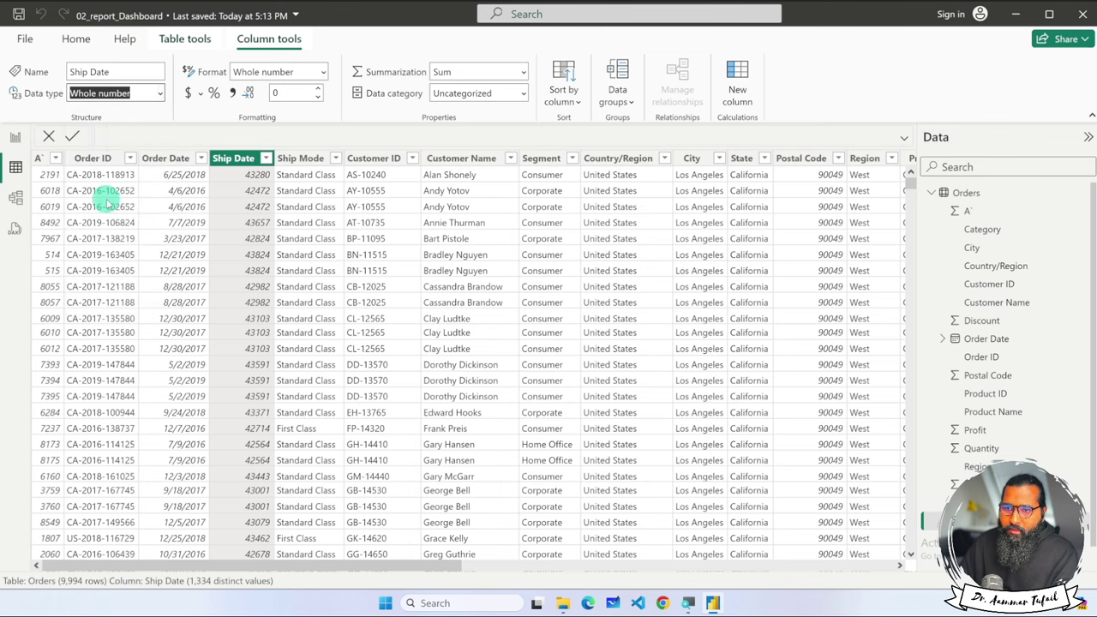
click(323, 72)
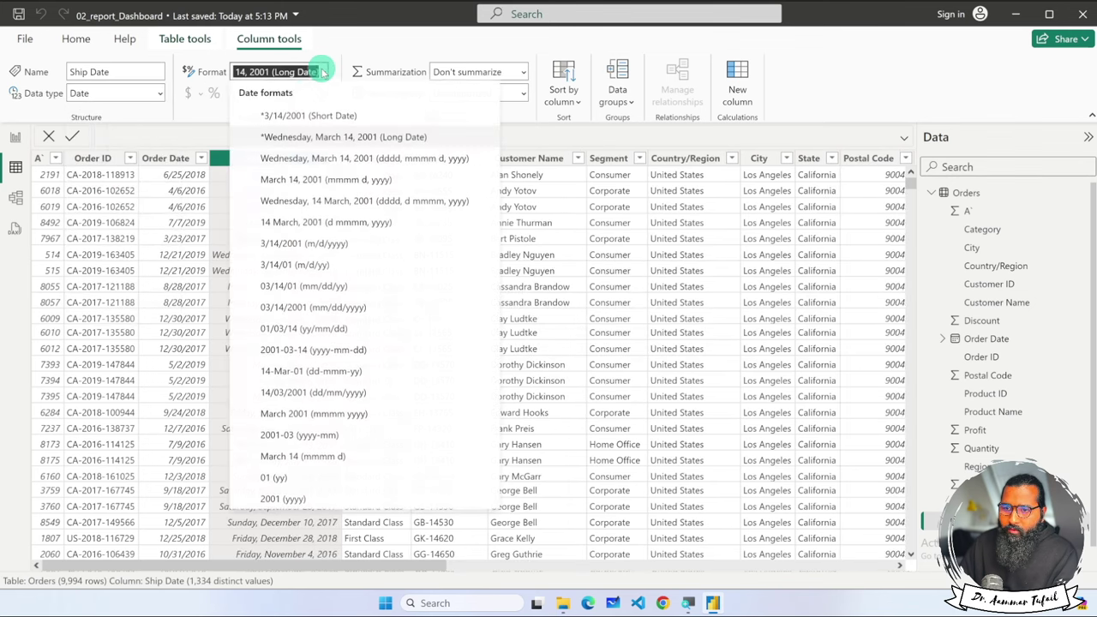
click(315, 120)
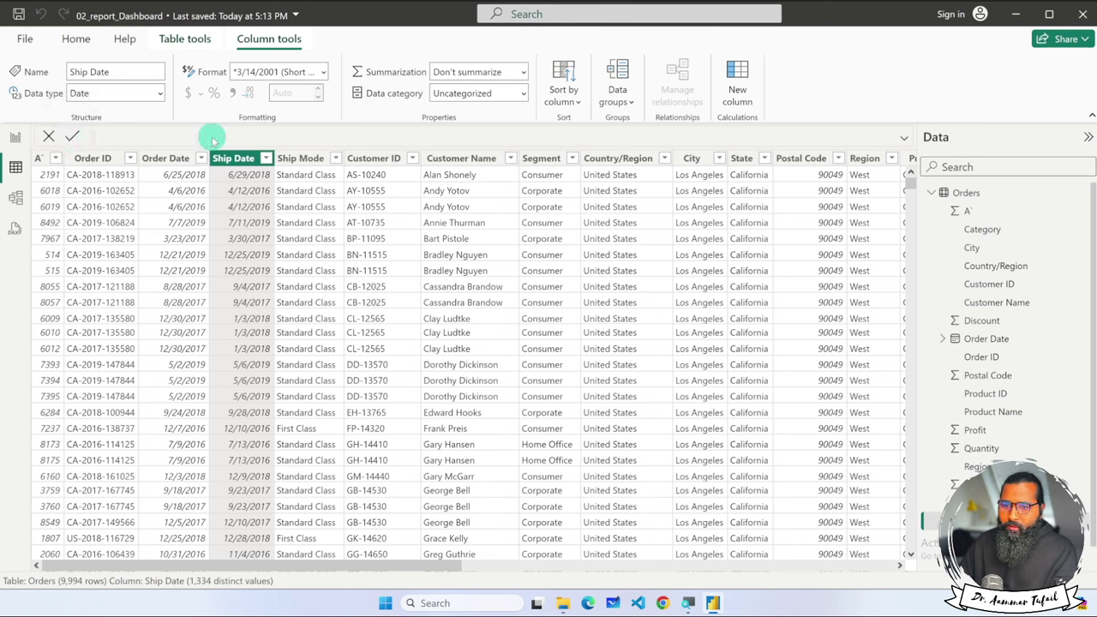
click(175, 176)
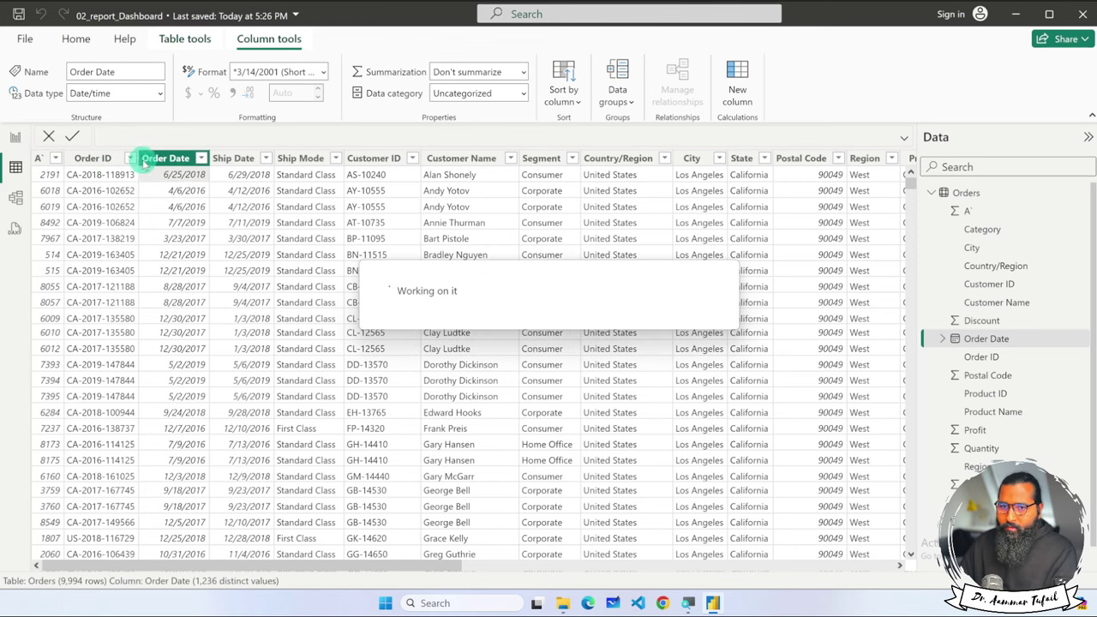
Save the report, then put Order Date on the sales chart's x-axis and widen the chart
key(ctrl+s)
click(15, 137)
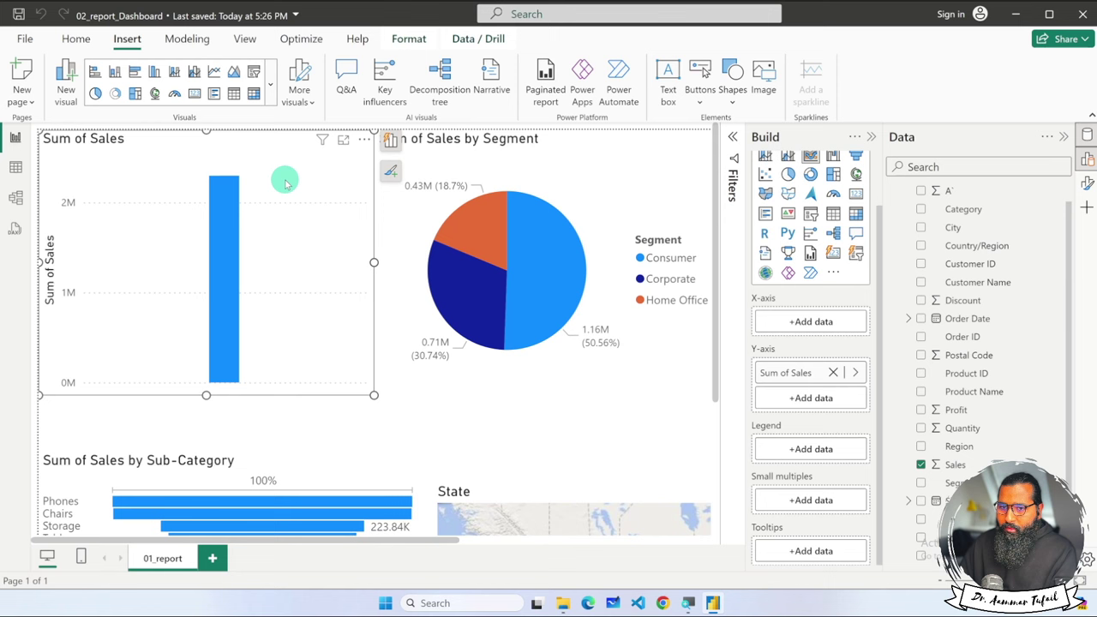
mouse_move(966, 319)
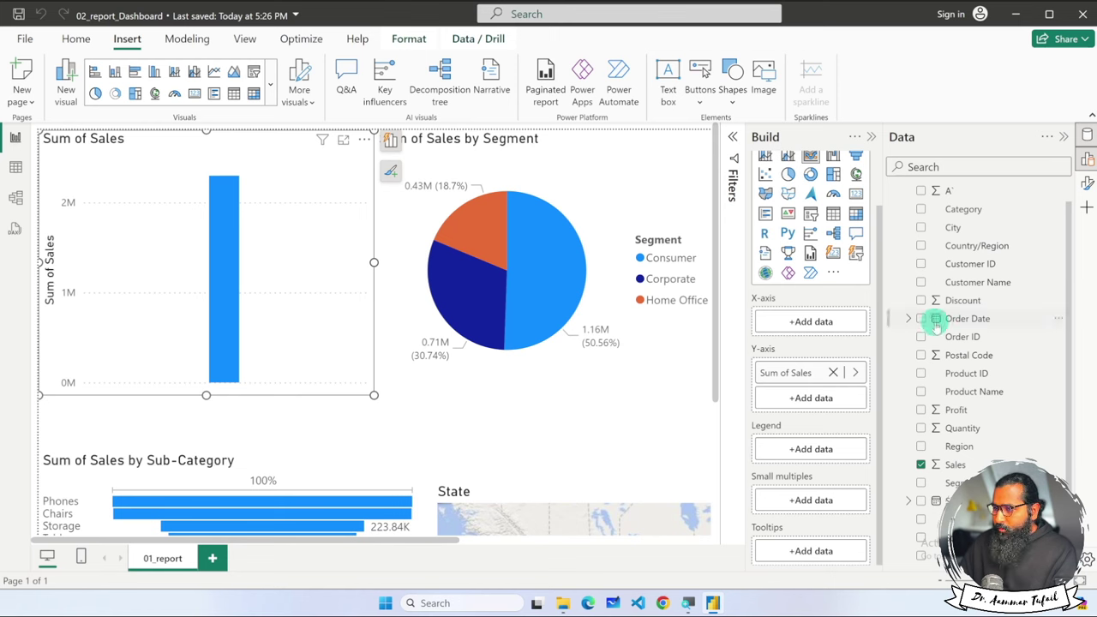
drag(967, 319, 814, 321)
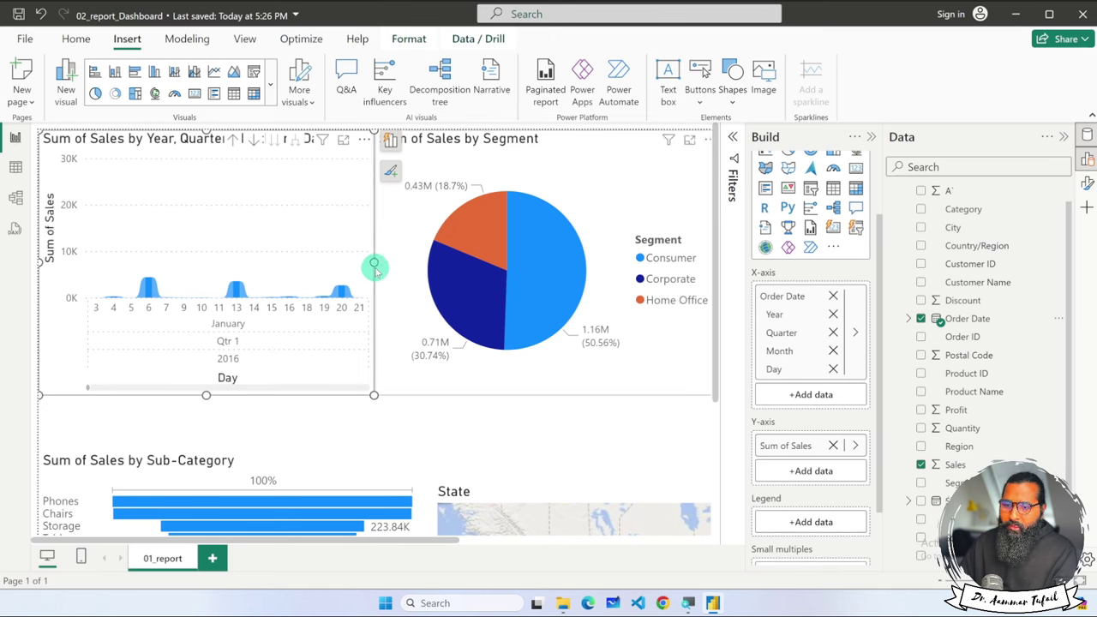
mouse_move(400, 263)
mouse_down()
mouse_move(629, 264)
mouse_move(328, 258)
mouse_move(362, 262)
mouse_up()
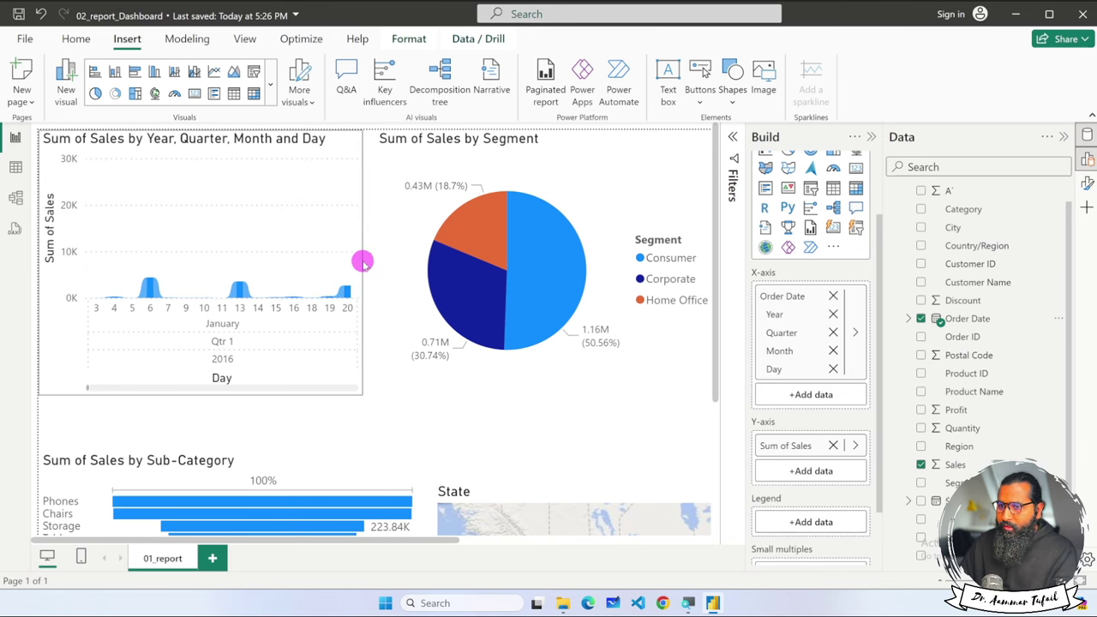
Remove Quarter, Day and Month so sales plot by Year only, and resize the chart
click(910, 319)
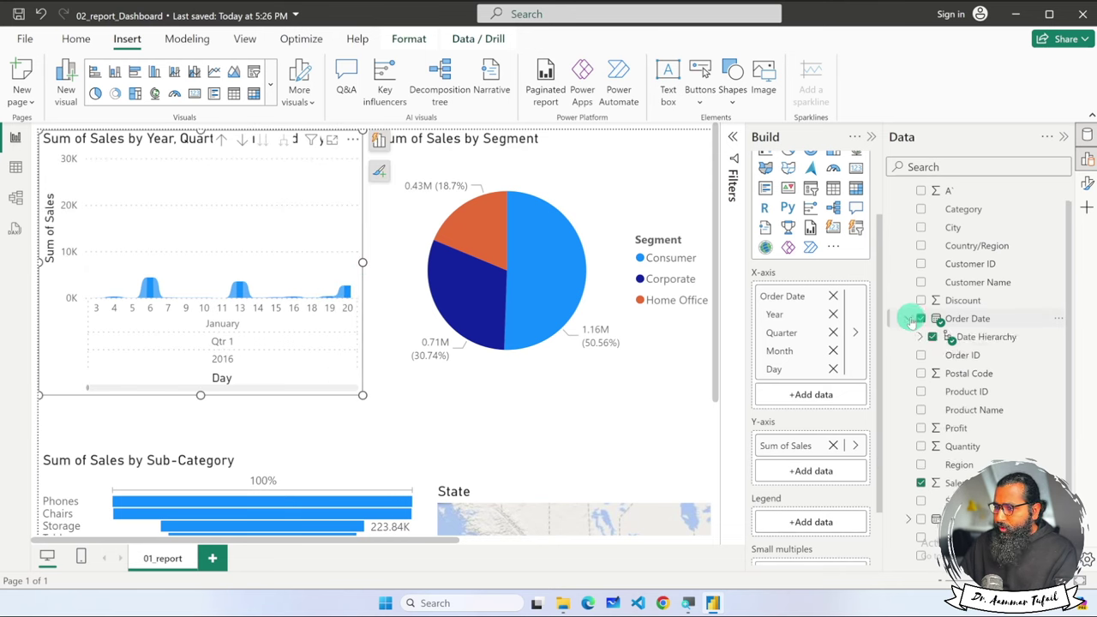
click(909, 319)
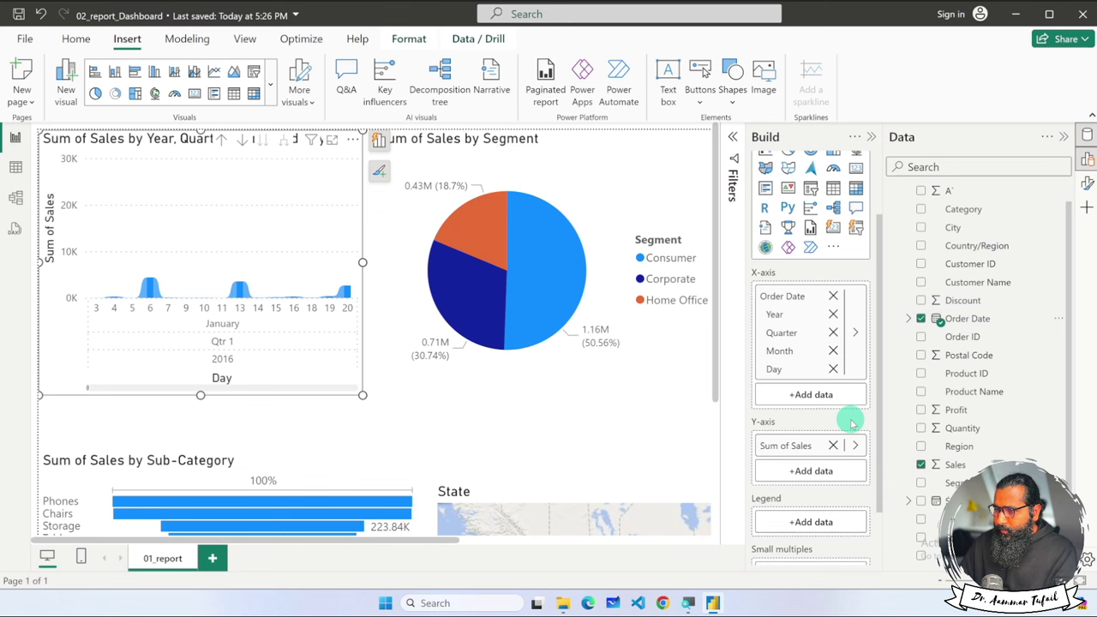
click(833, 333)
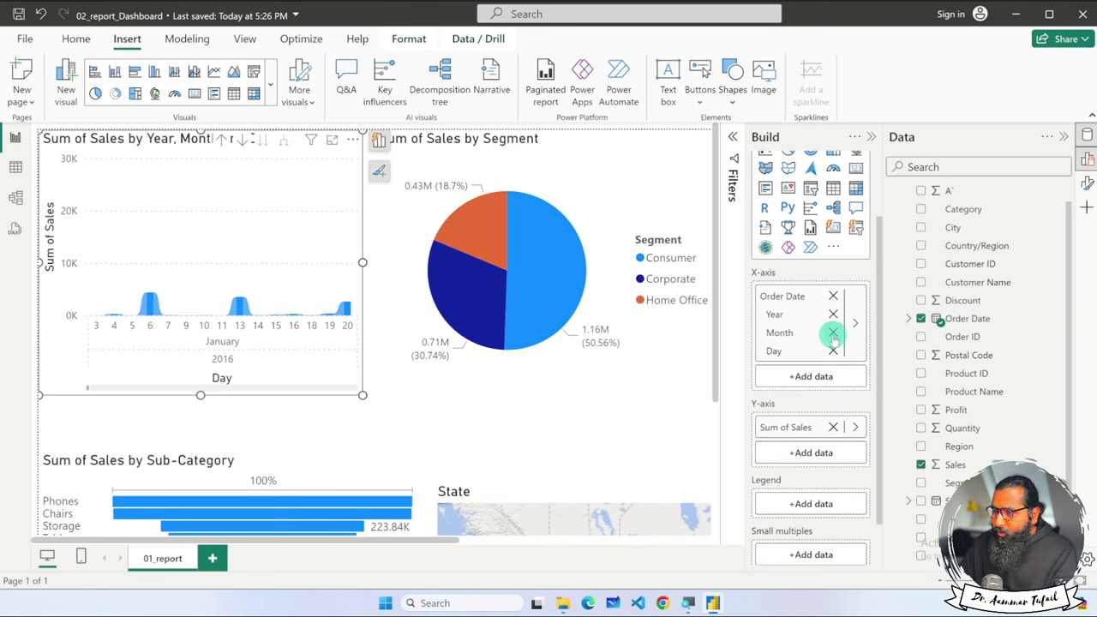
click(832, 350)
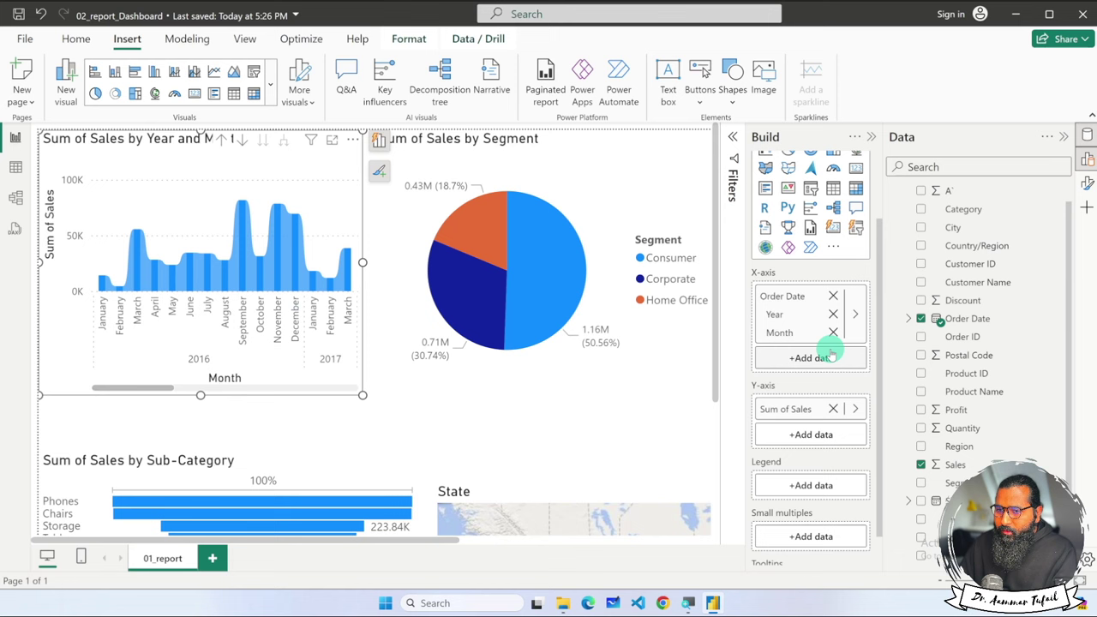
click(833, 333)
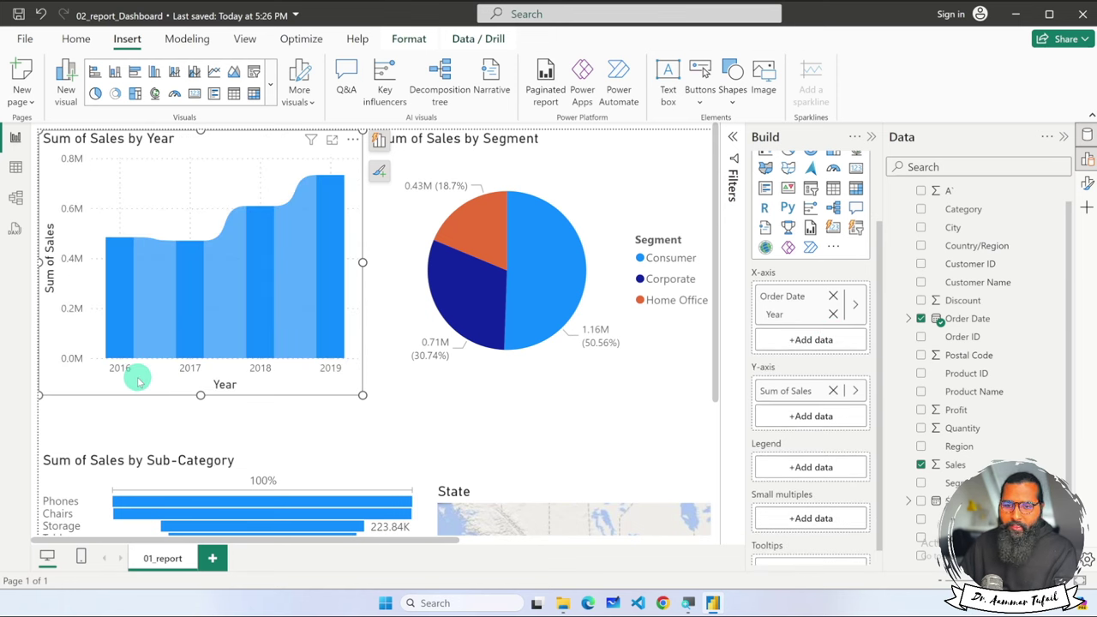
drag(362, 395, 323, 374)
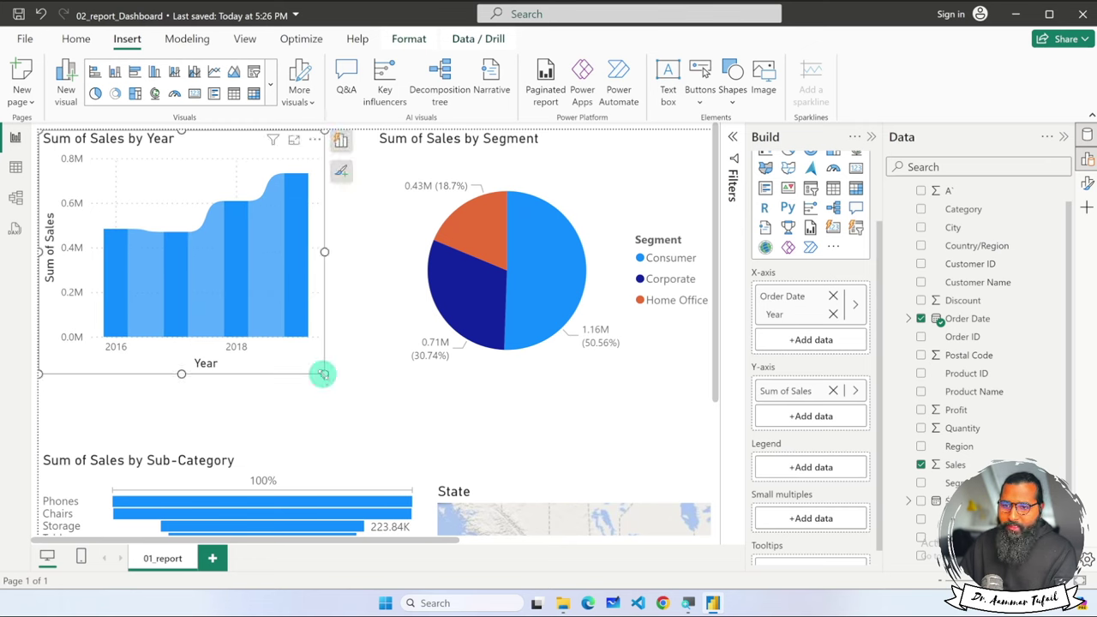
click(360, 403)
click(311, 362)
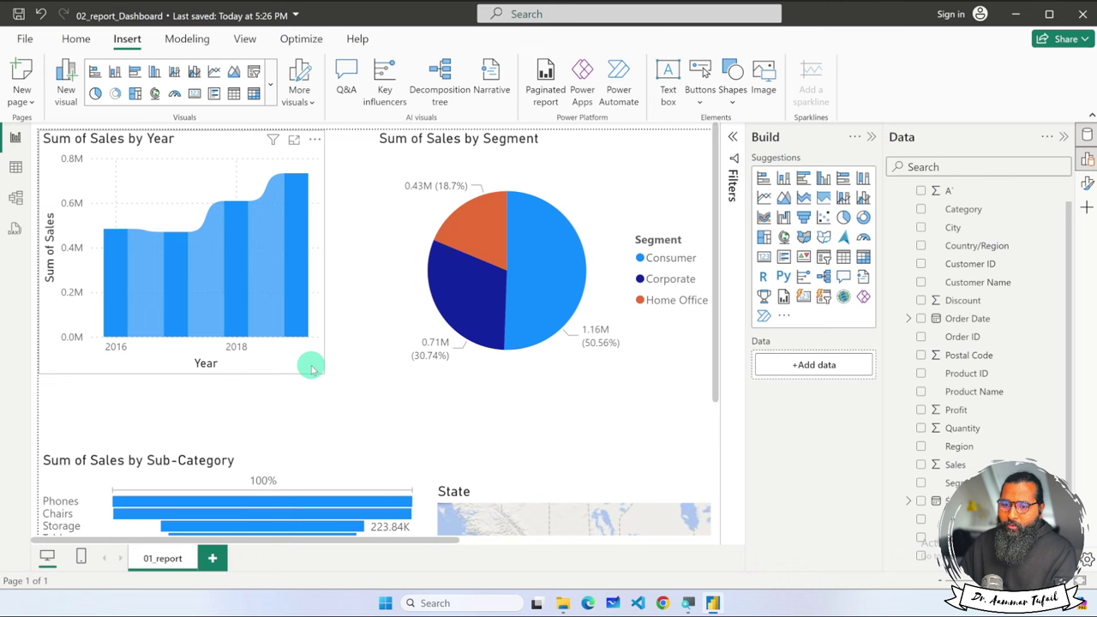
Turn the sales chart into a line chart
click(340, 142)
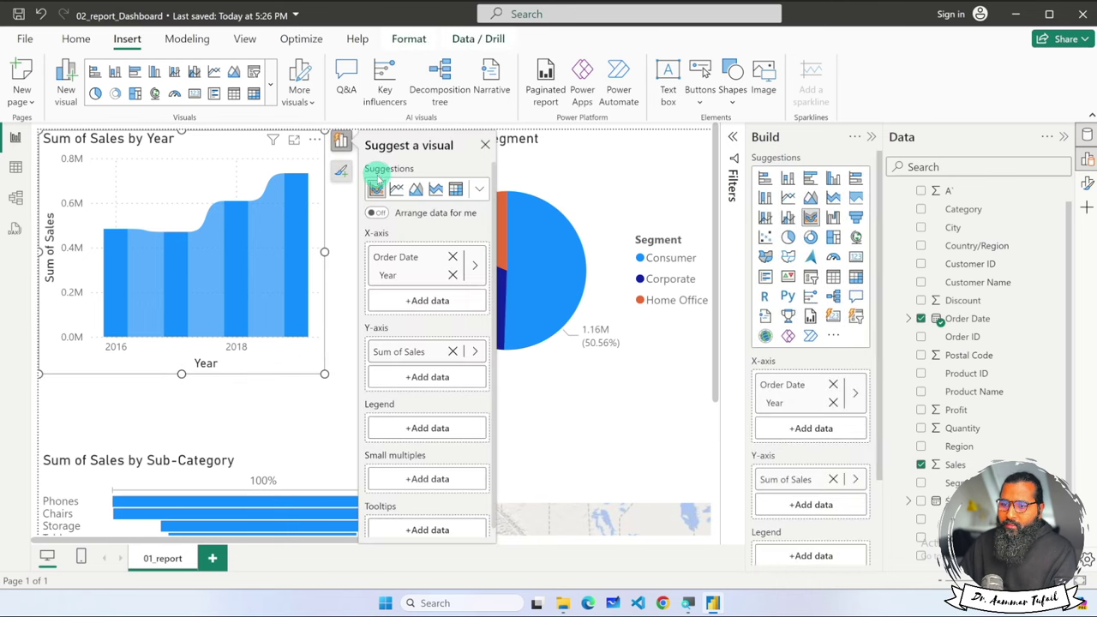
click(398, 188)
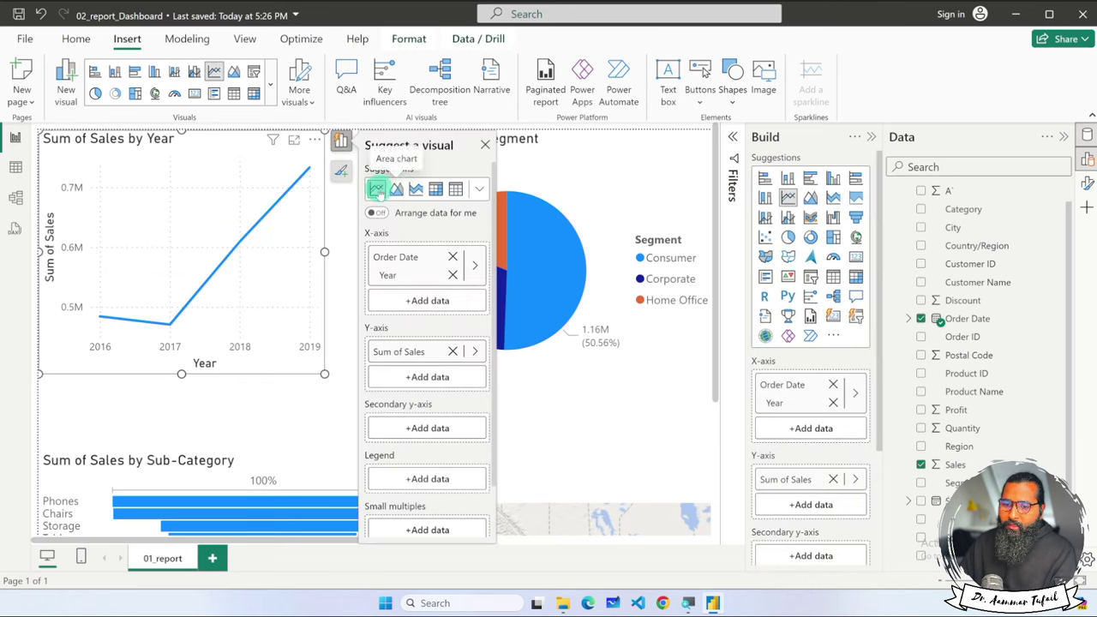
click(275, 386)
click(294, 313)
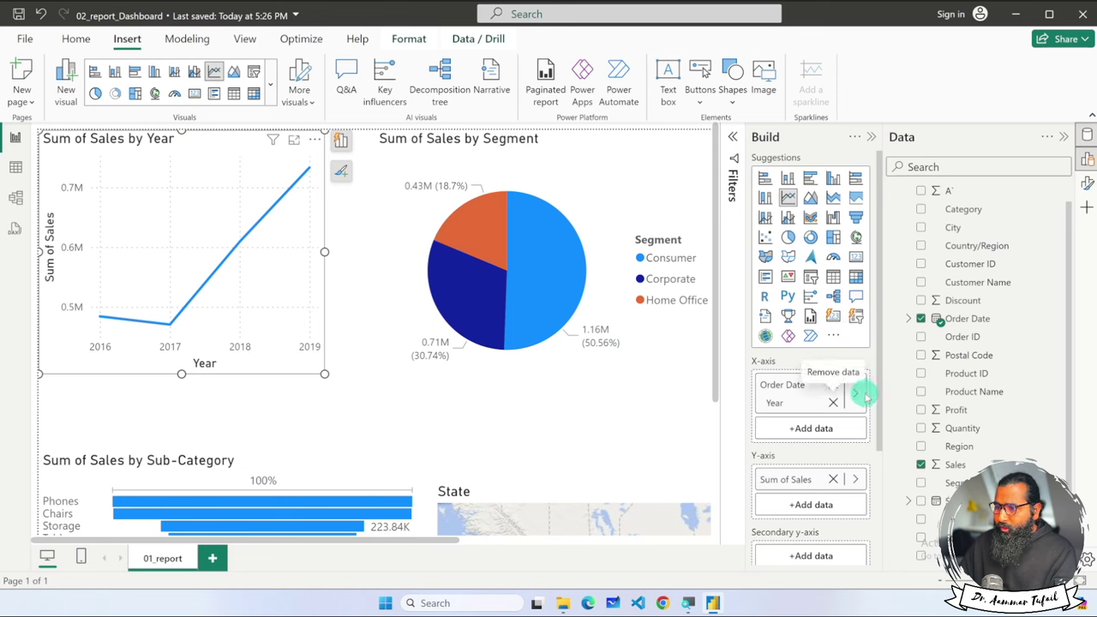
Re-add Order Date to the x-axis as Year, Quarter and Month, dropping Day
click(832, 403)
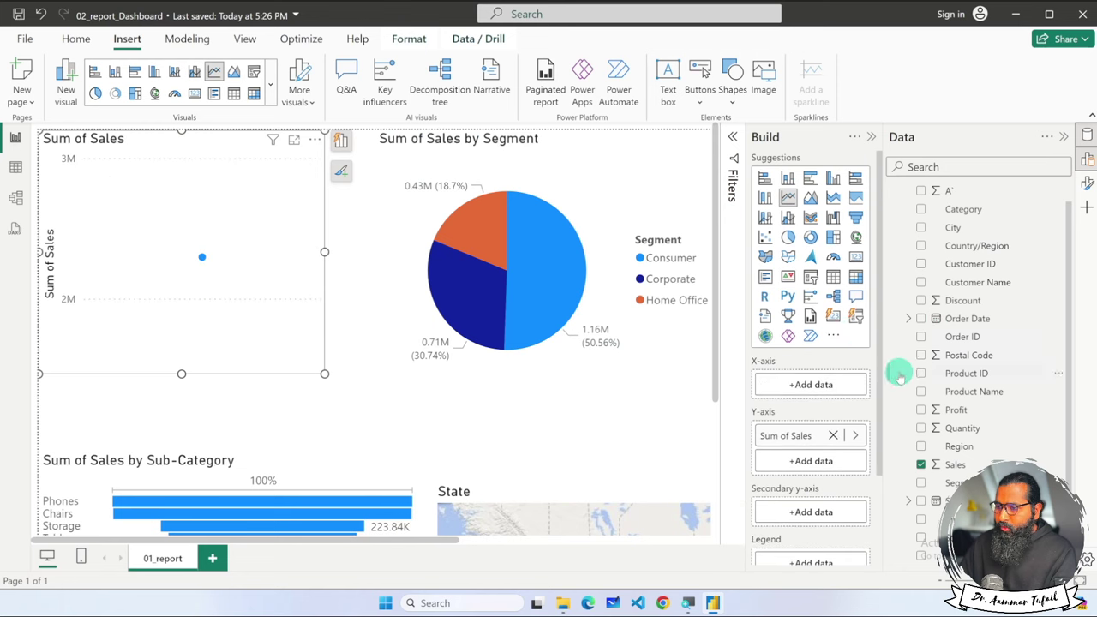
click(956, 336)
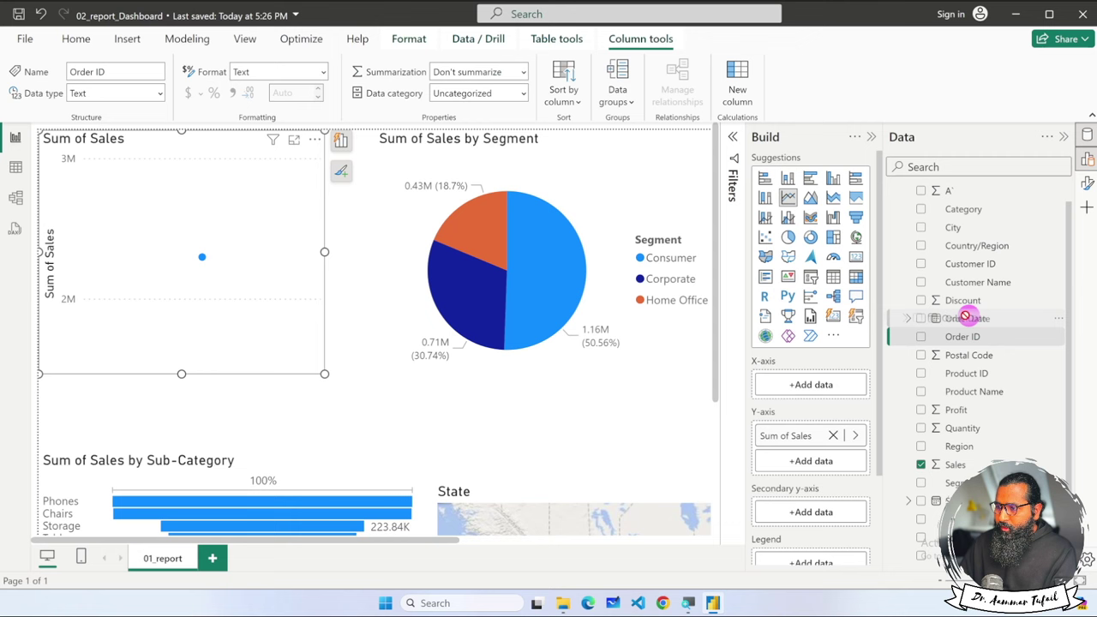
drag(968, 317, 822, 382)
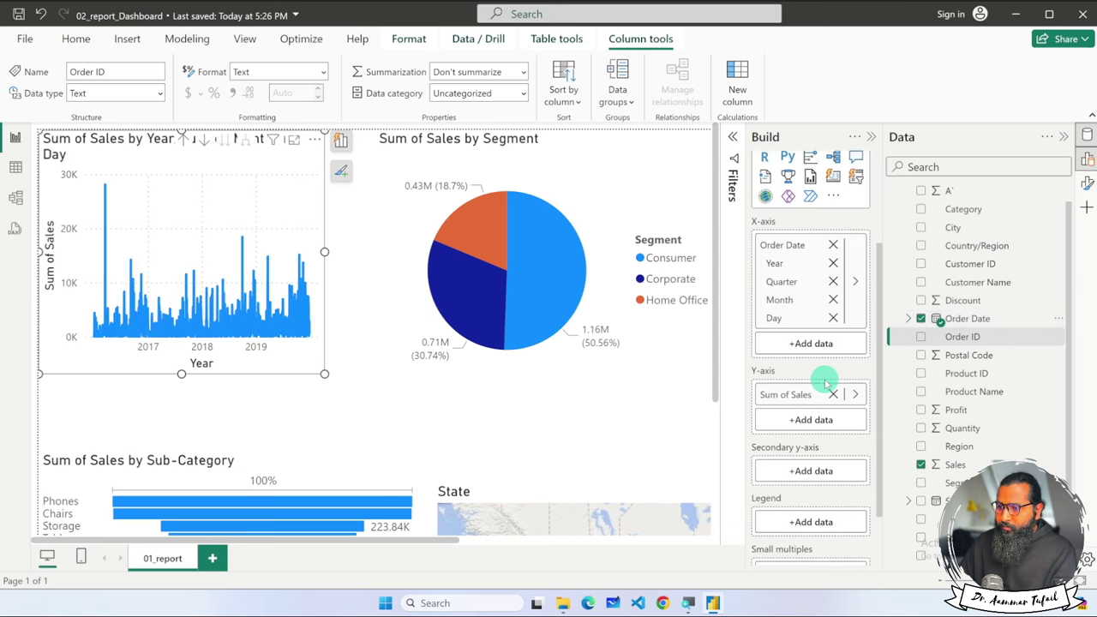
click(832, 318)
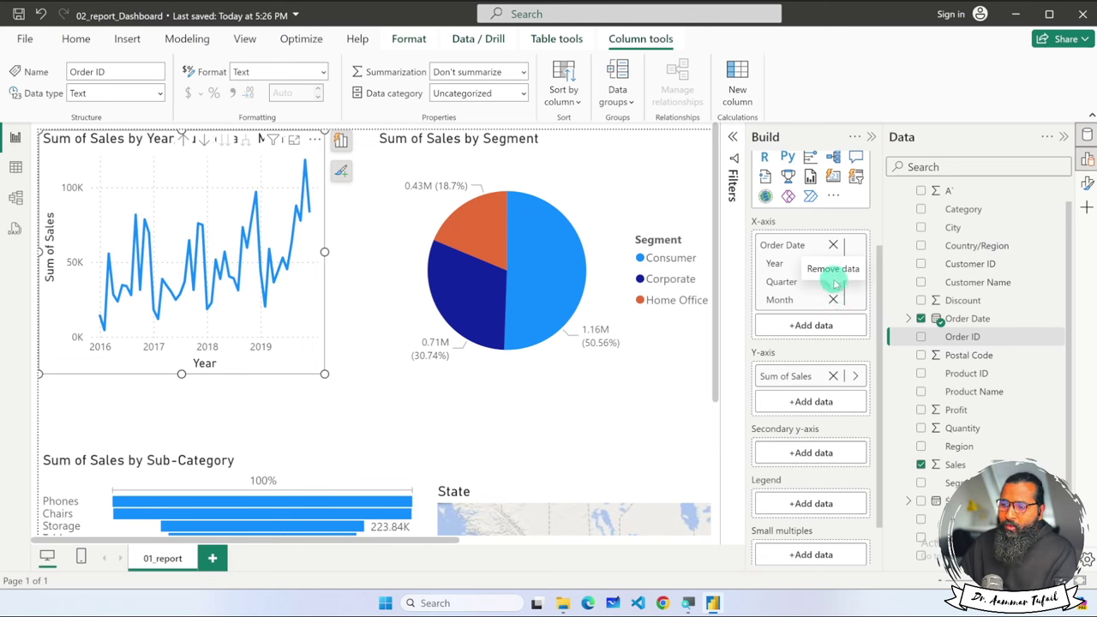
click(786, 269)
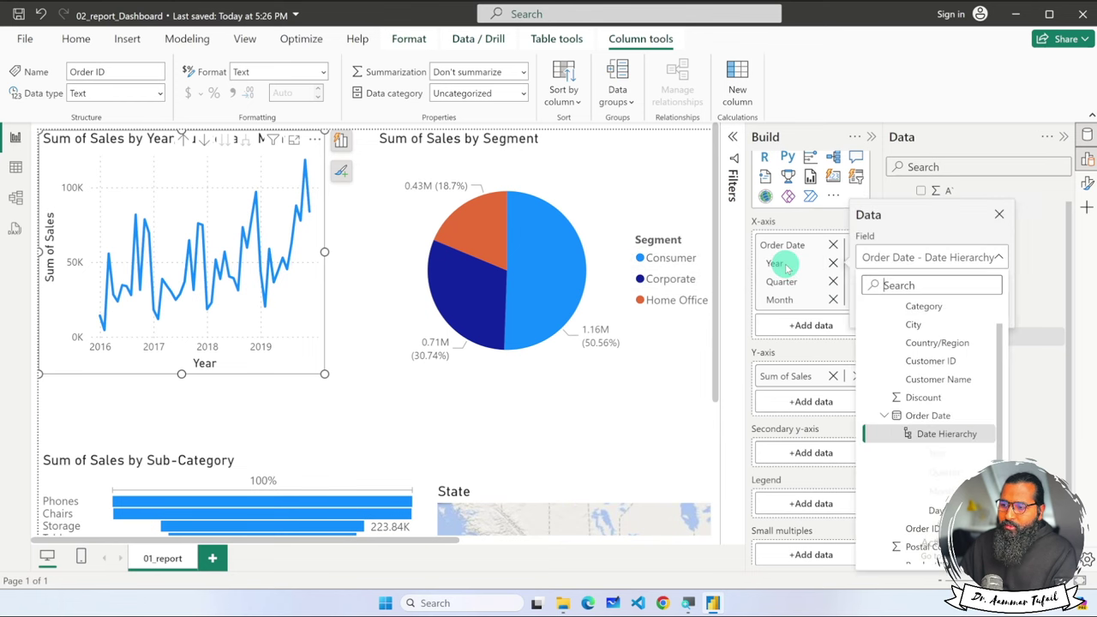
click(660, 379)
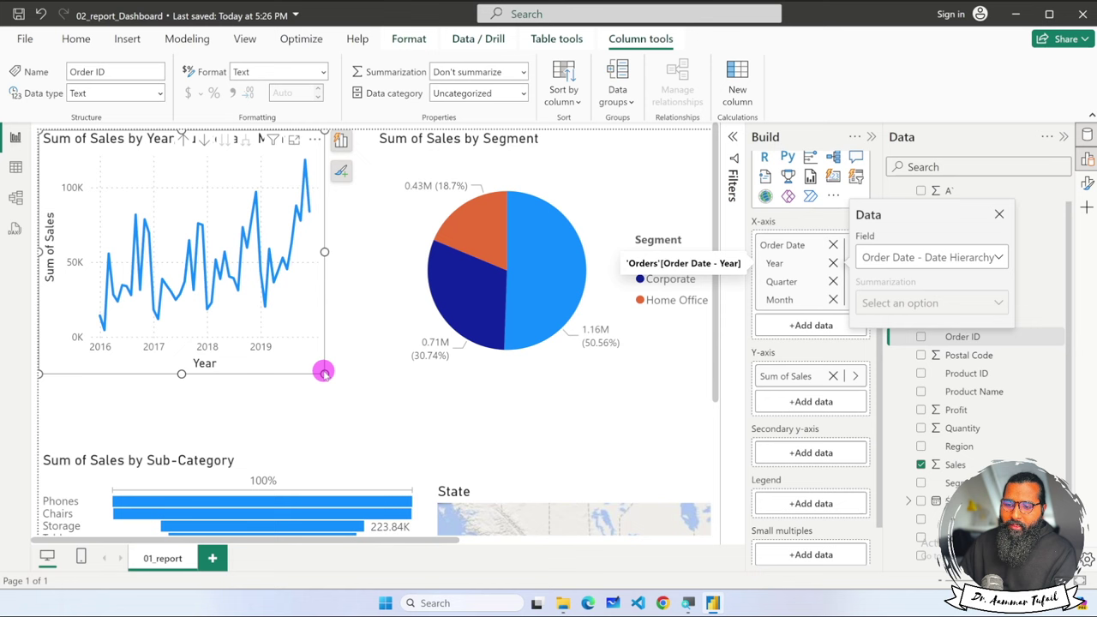
click(318, 367)
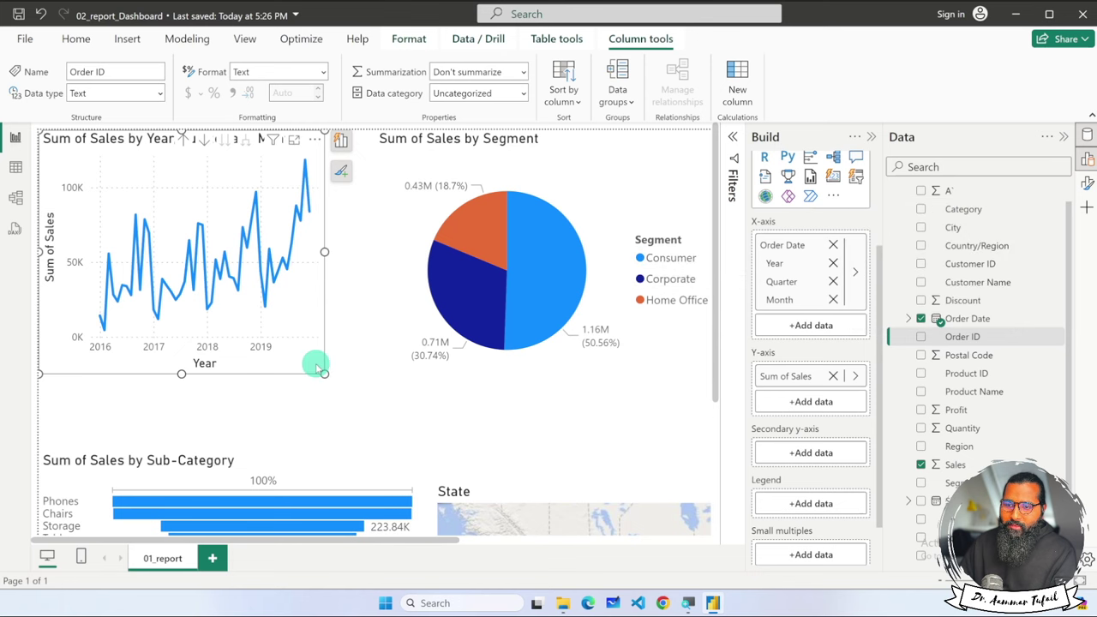
click(369, 409)
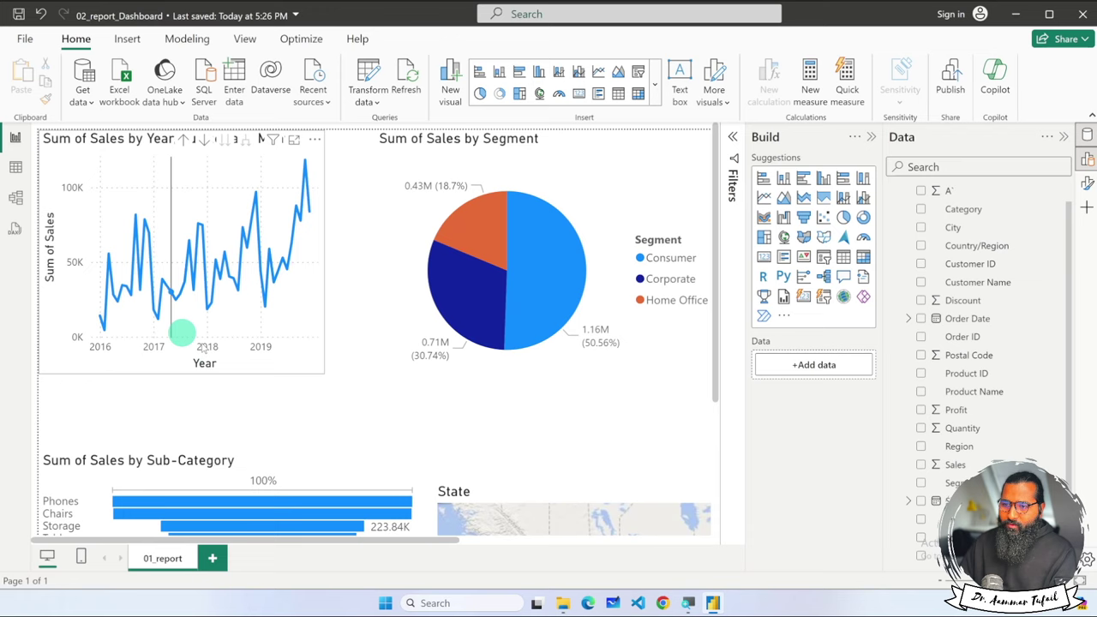
Shift the line chart and Segment pie together to the right, freeing the top-left corner
ctrl+scroll(428, 385, down, 2)
ctrl+scroll(428, 385, down, 1)
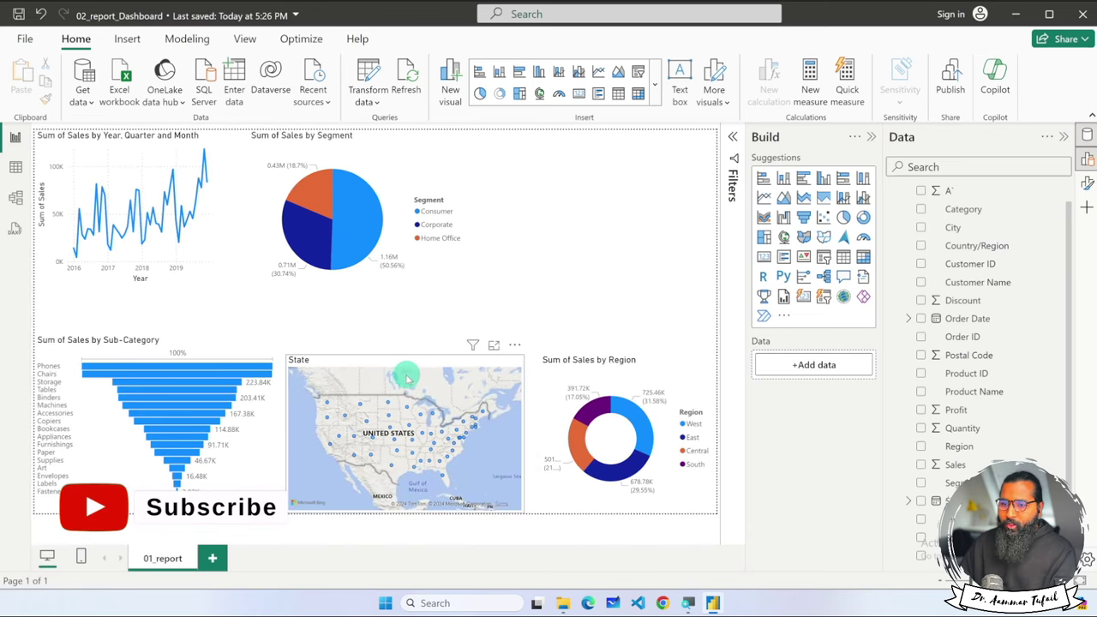
click(306, 257)
ctrl+click(206, 247)
drag(206, 247, 427, 258)
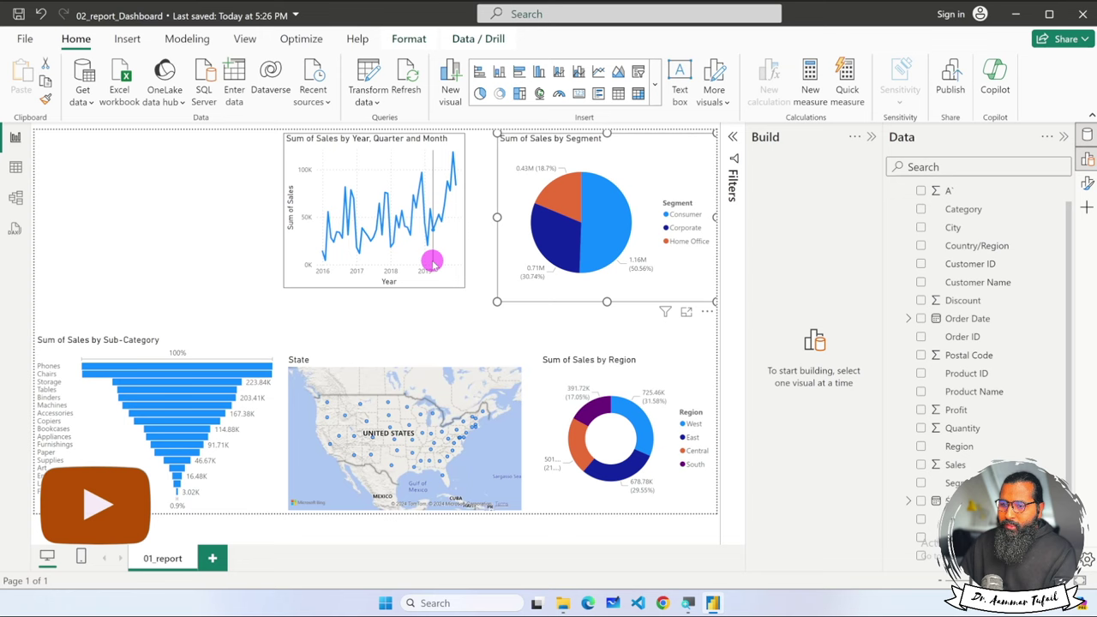
click(423, 259)
click(247, 270)
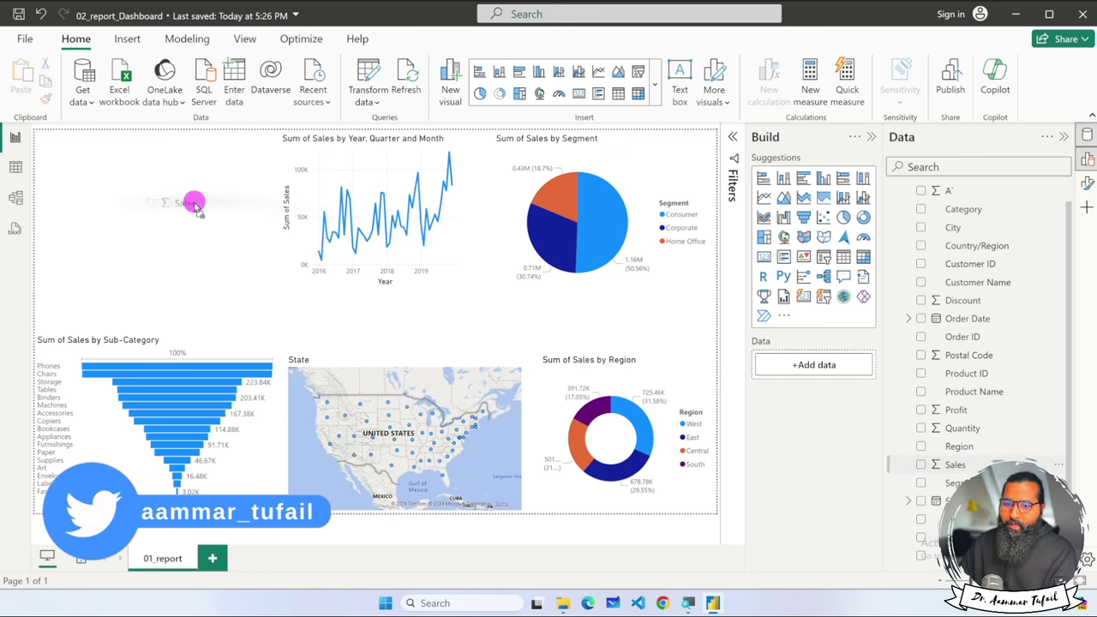
Add shrunken Sales and Discount cards at the top-left, Discount below Sales
drag(955, 464, 199, 204)
drag(271, 293, 146, 209)
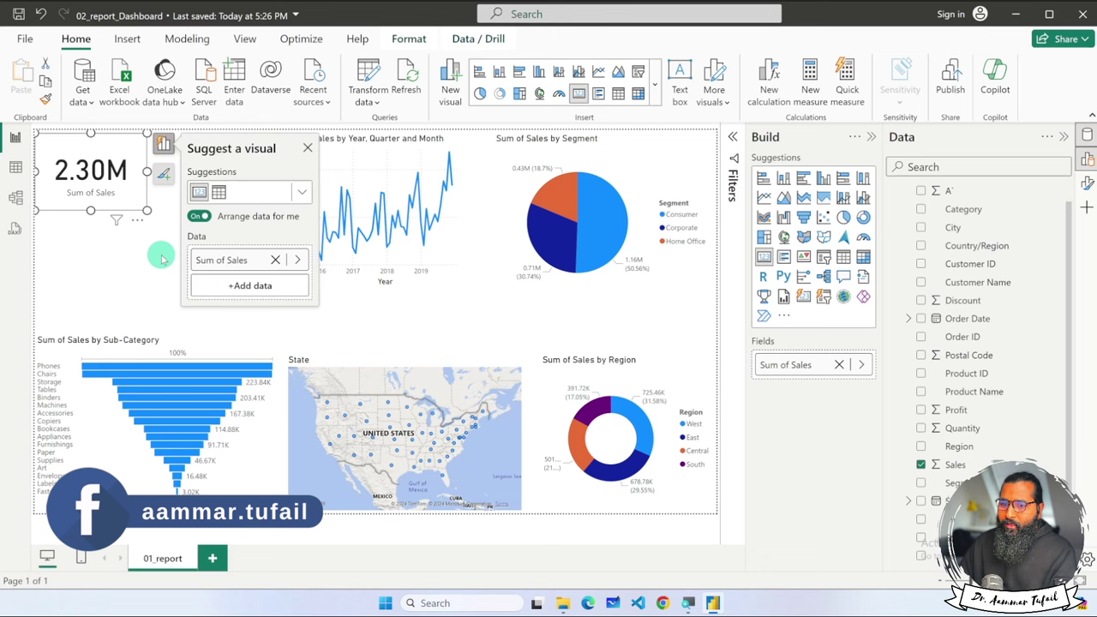
click(160, 254)
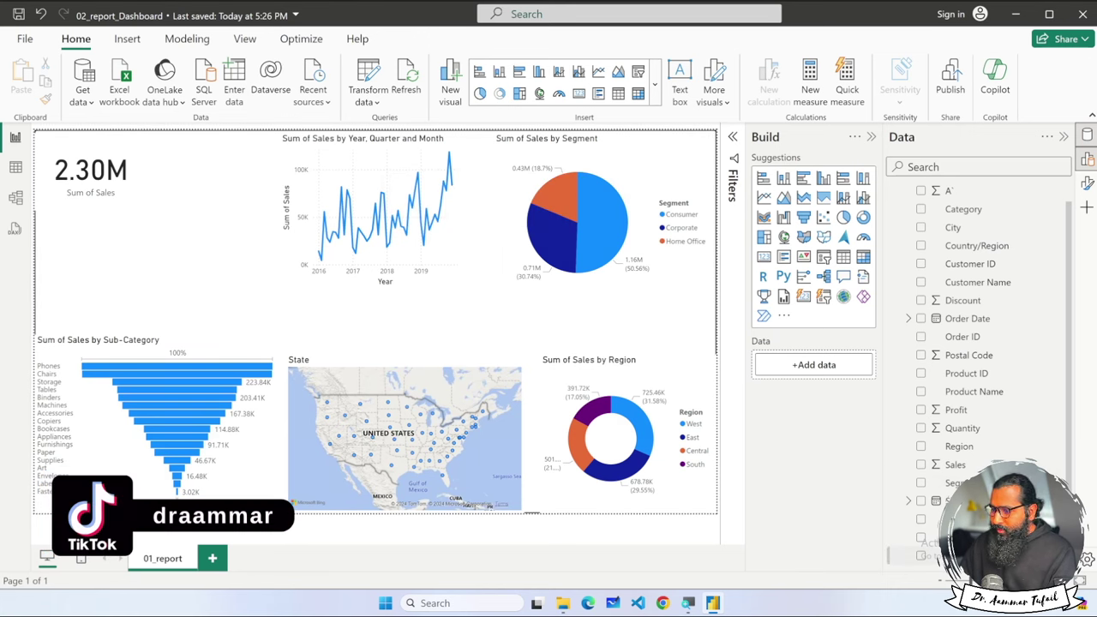
drag(962, 300, 163, 243)
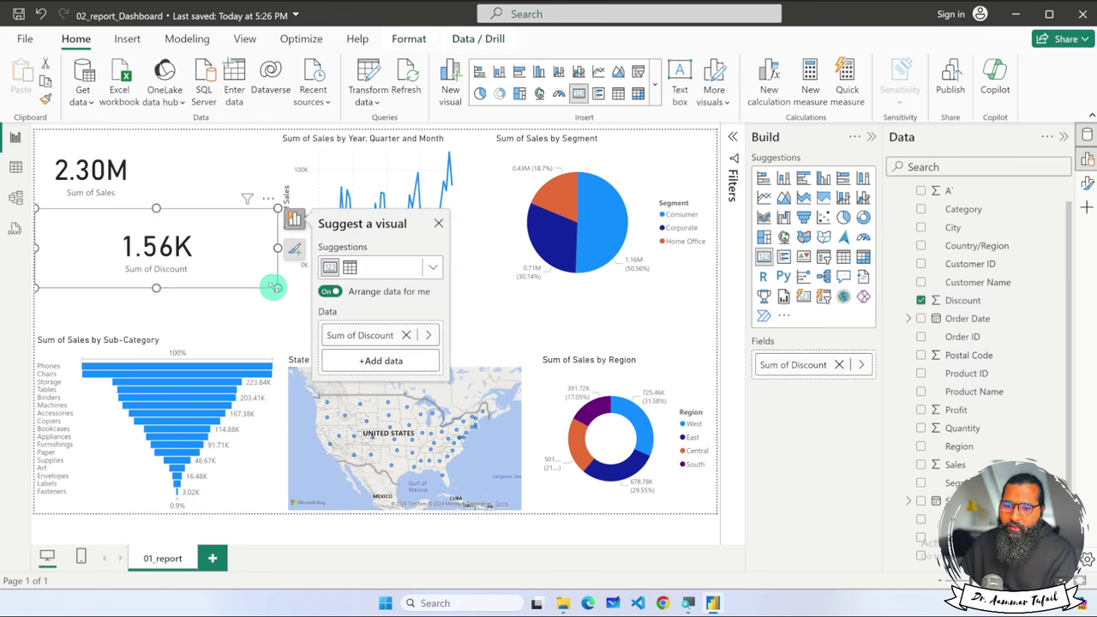
mouse_move(276, 287)
mouse_down()
mouse_move(155, 268)
mouse_move(139, 276)
mouse_up()
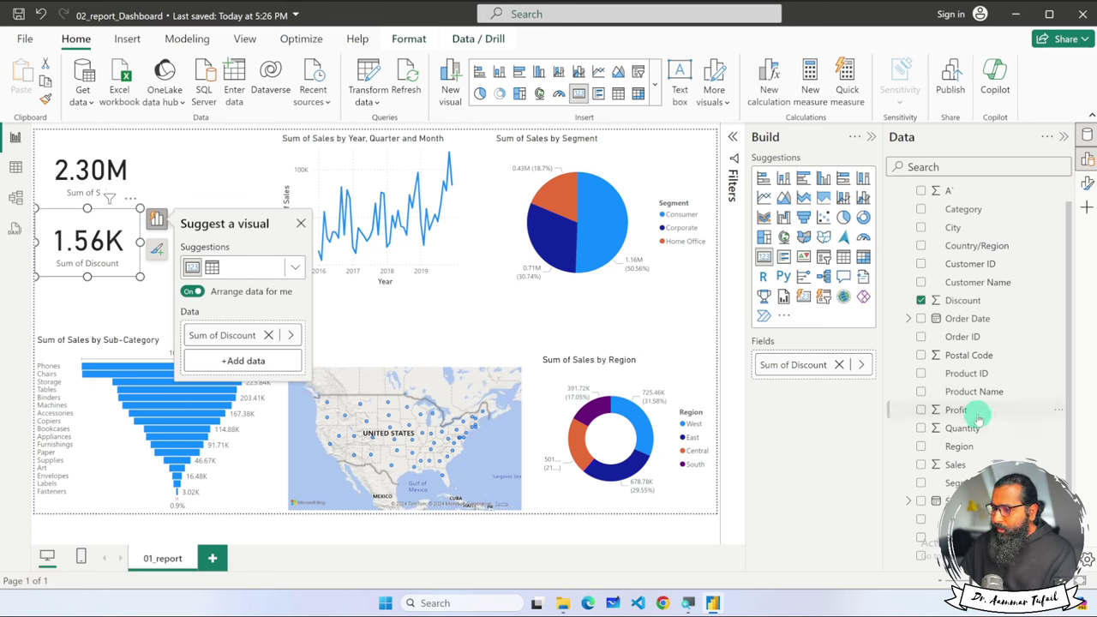
Add a Profit card beside Discount and a Quantity card beside Sales
mouse_move(955, 409)
mouse_down()
mouse_move(227, 199)
mouse_move(229, 253)
mouse_up()
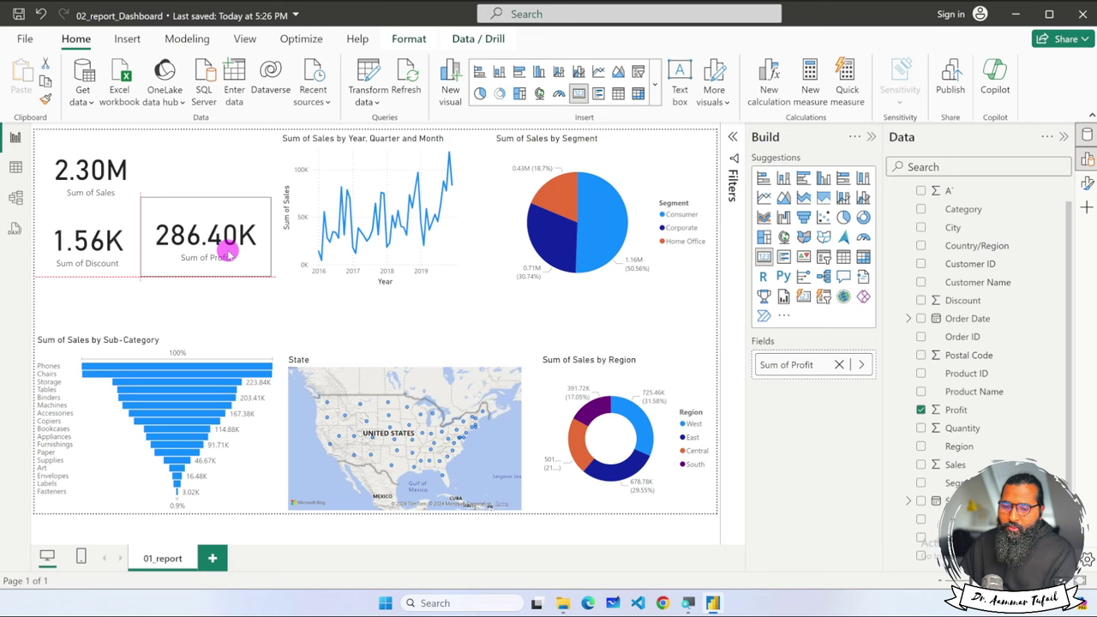
mouse_move(229, 253)
mouse_down()
mouse_move(221, 271)
mouse_move(245, 273)
mouse_up()
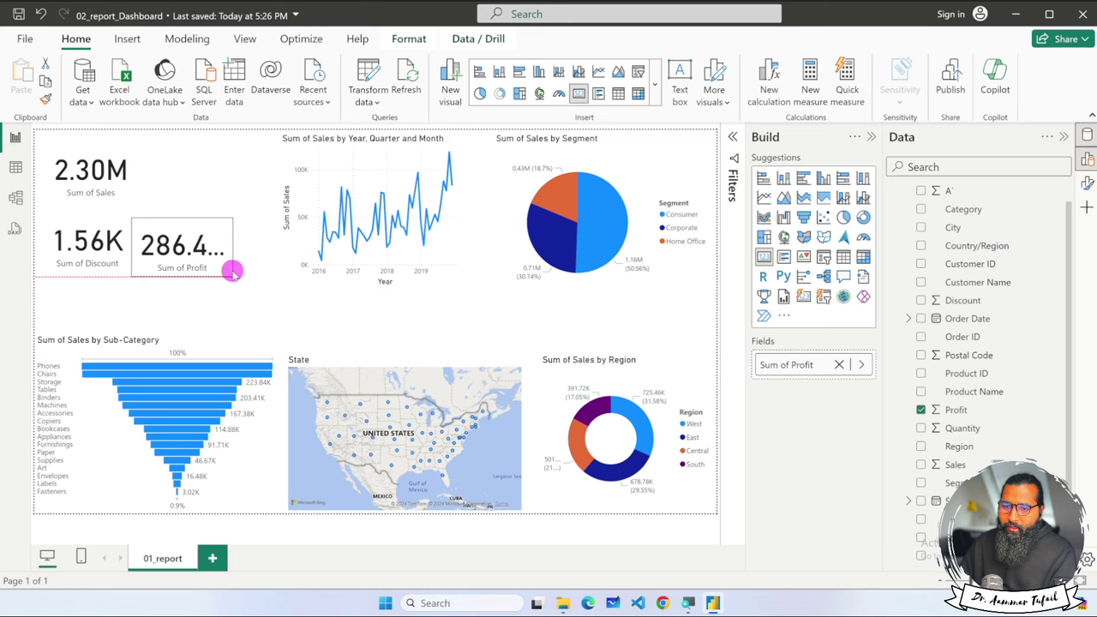
click(240, 293)
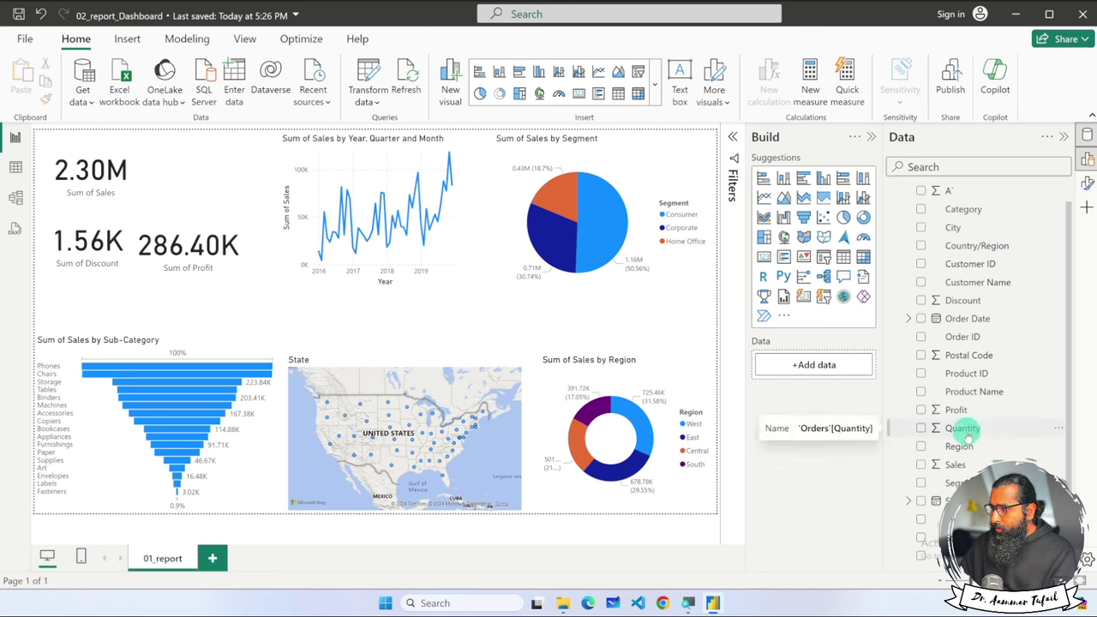
drag(957, 431, 265, 171)
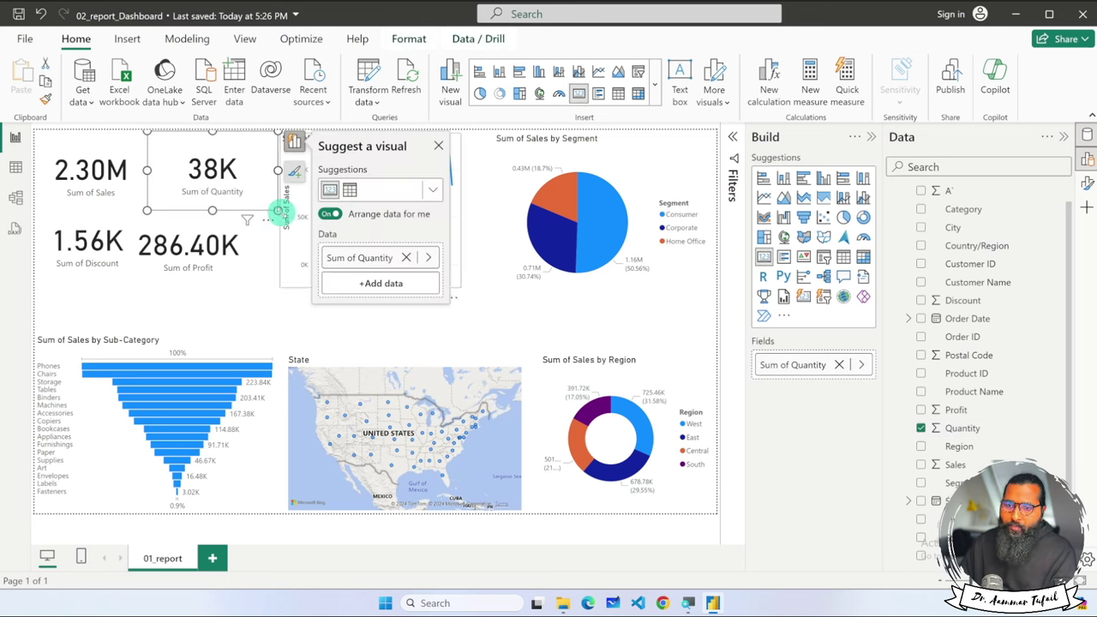
mouse_move(277, 209)
mouse_down()
mouse_move(239, 199)
mouse_move(215, 212)
mouse_up()
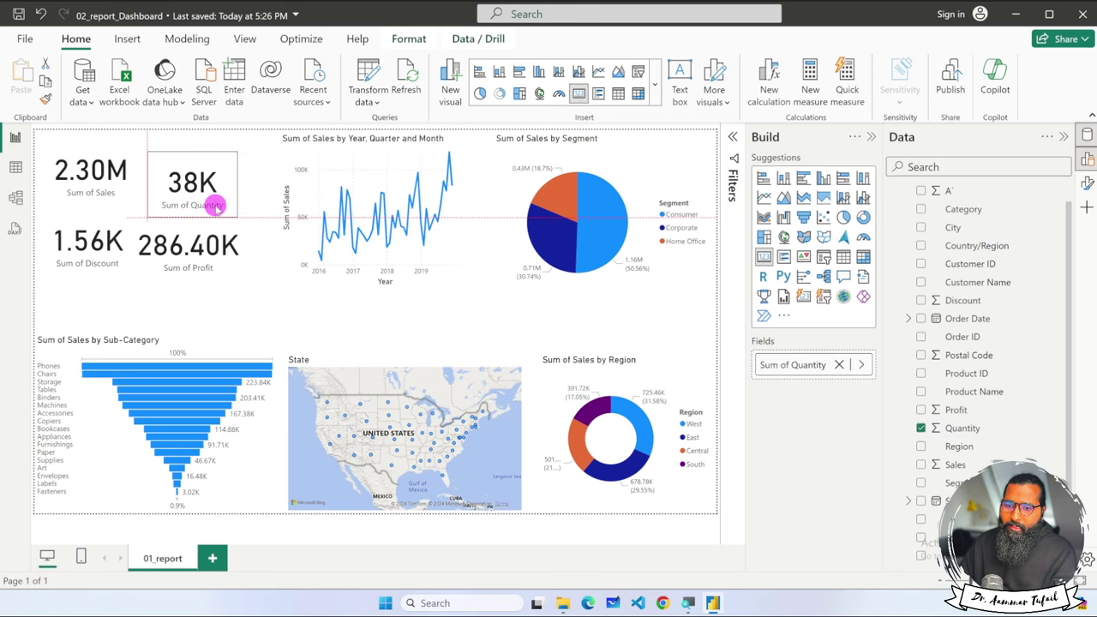
Nudge the Sales, Discount and Profit cards down to line up into a grid
click(97, 176)
drag(97, 175, 95, 189)
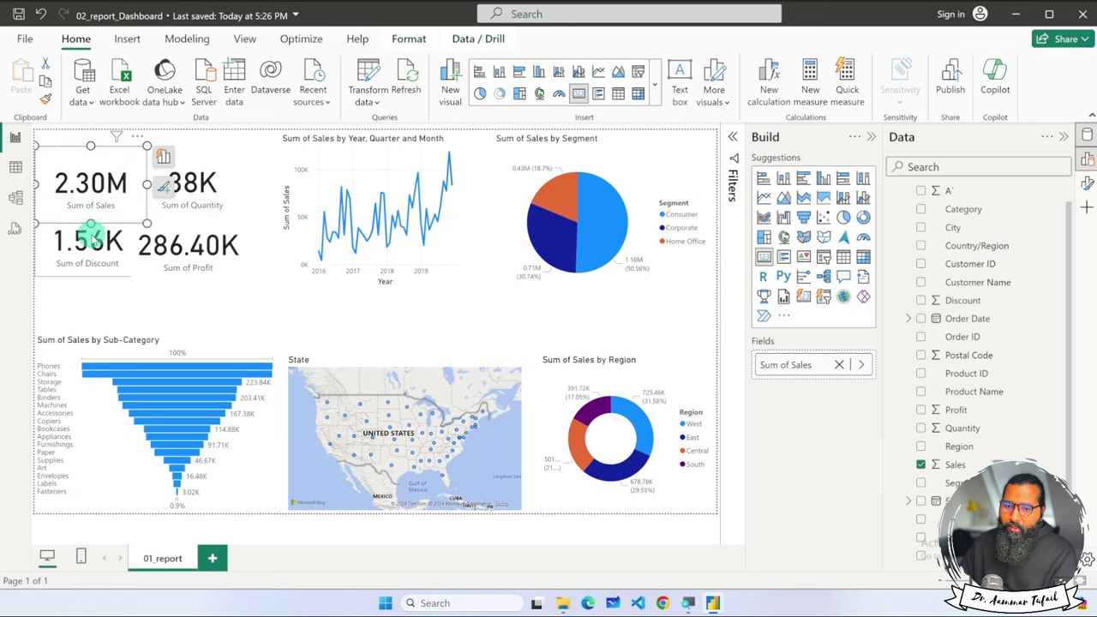
click(91, 238)
drag(91, 238, 89, 249)
click(152, 244)
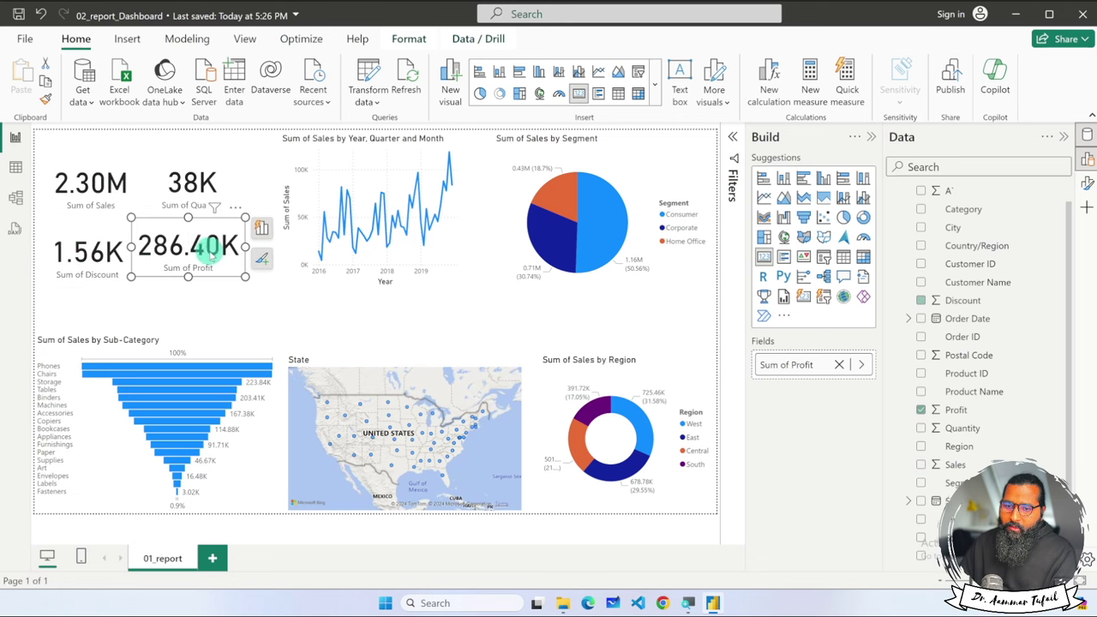
drag(209, 249, 211, 259)
click(304, 315)
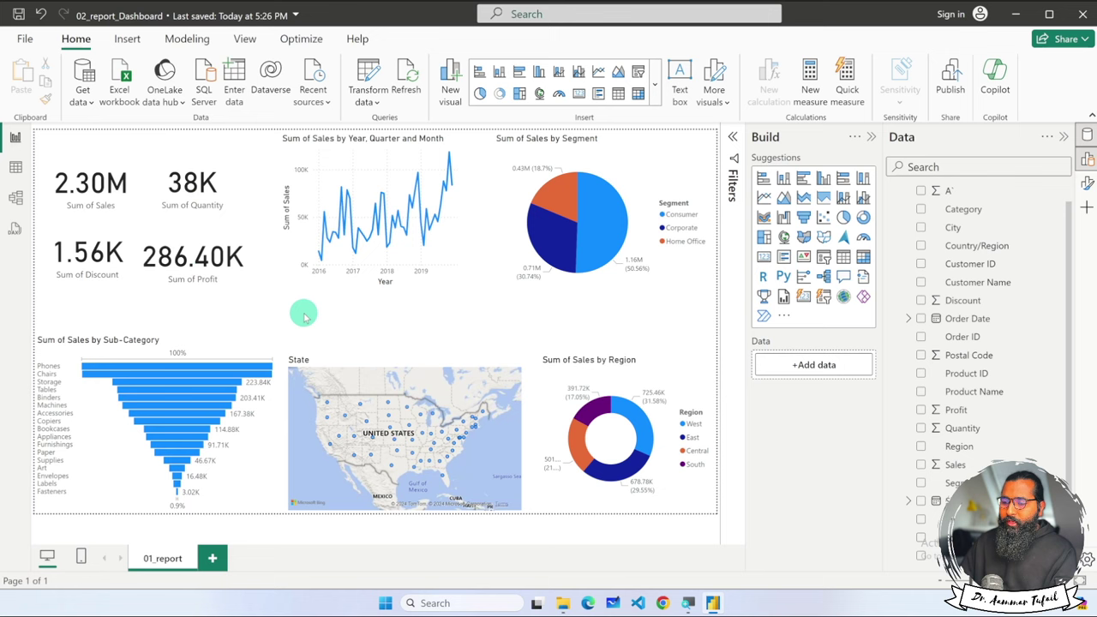
Move the four KPI cards, line chart and pie chart down together slightly
click(656, 180)
ctrl+click(424, 171)
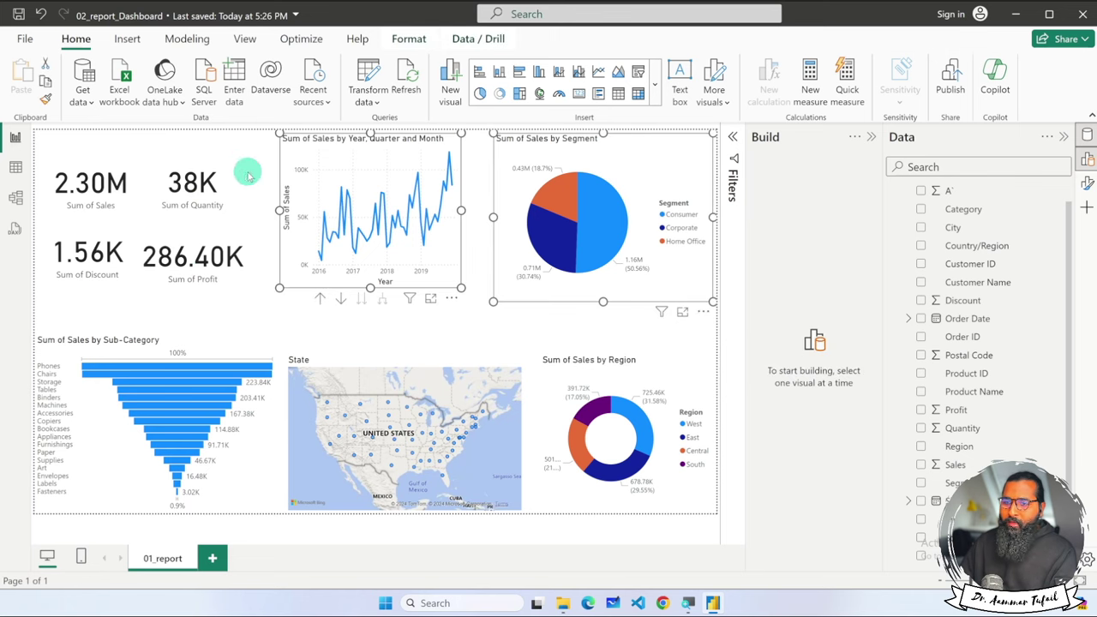
ctrl+click(205, 181)
ctrl+click(102, 182)
ctrl+click(106, 239)
ctrl+click(179, 259)
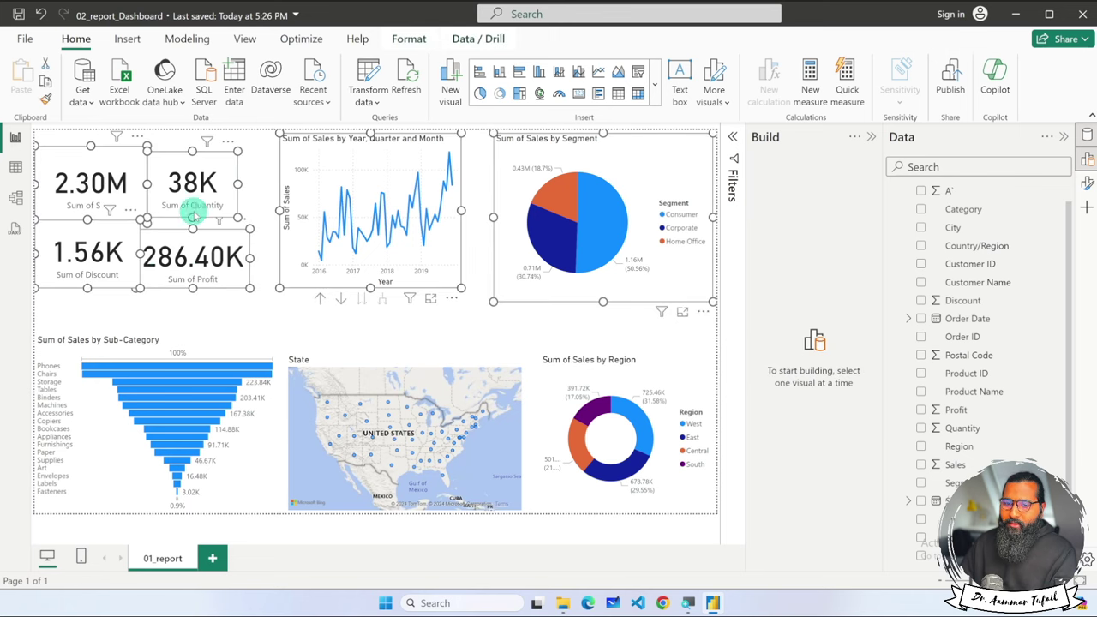
drag(193, 216, 195, 224)
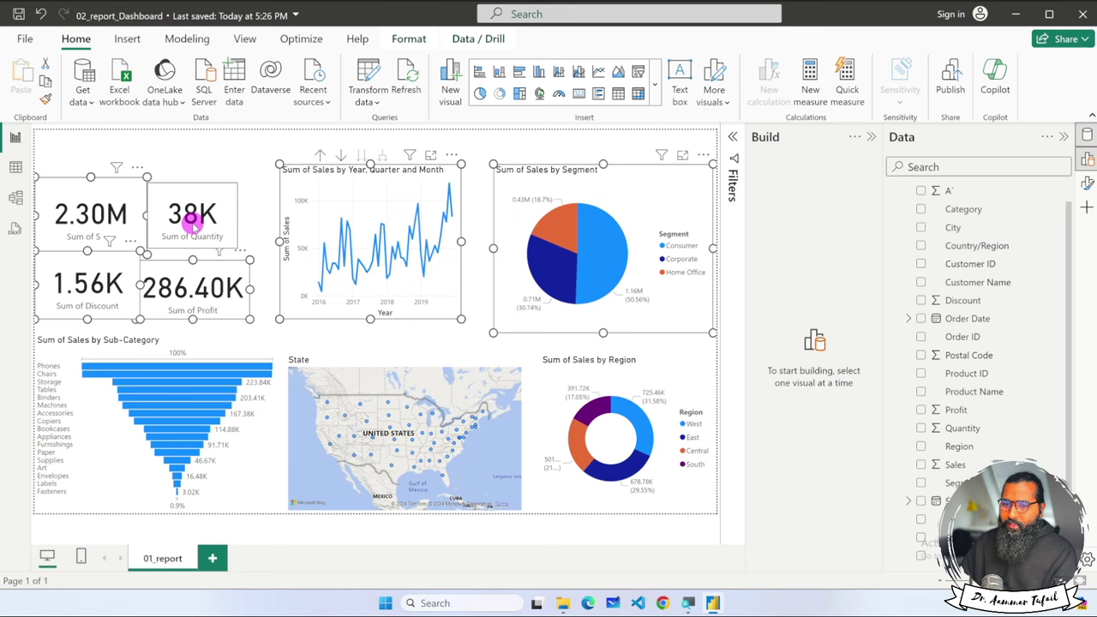
click(192, 216)
click(231, 152)
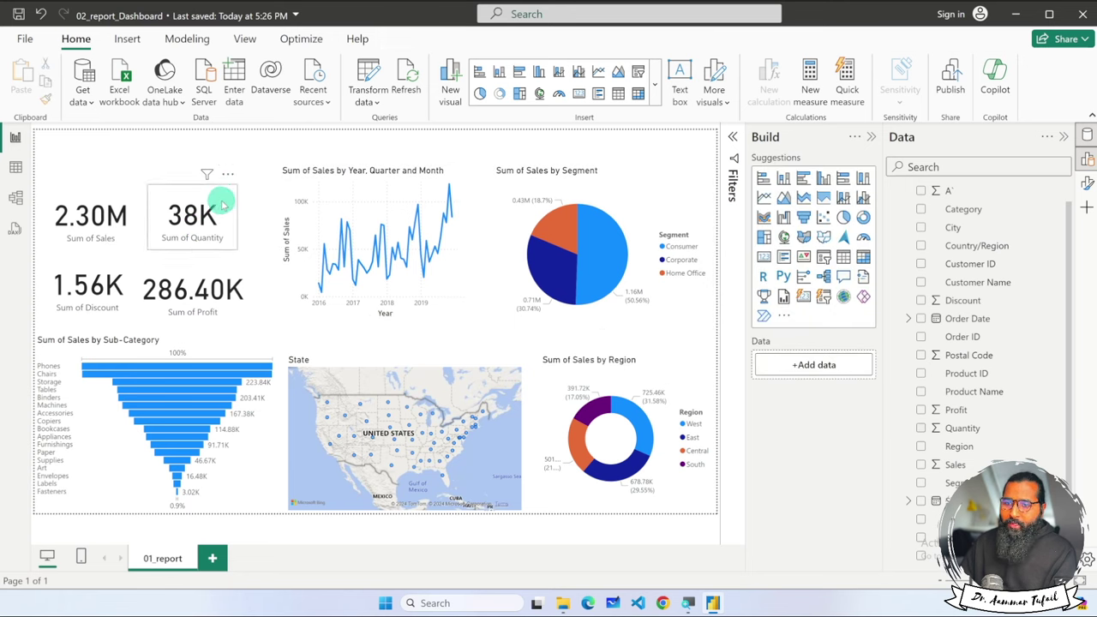
Insert a text box over the KPI card area and place the cursor inside it
click(126, 39)
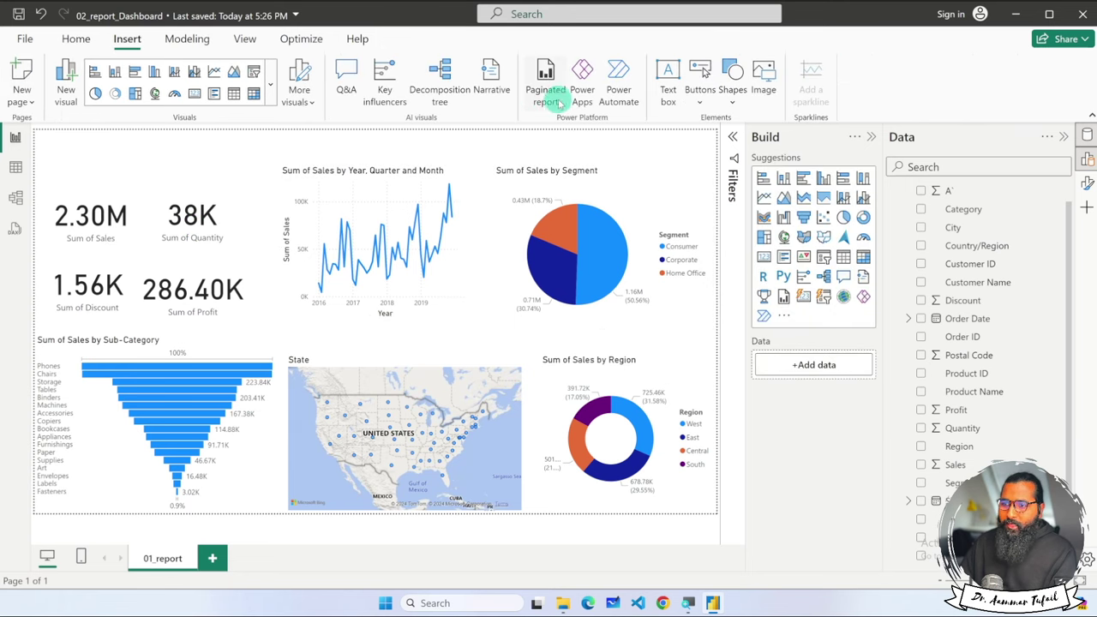
click(667, 75)
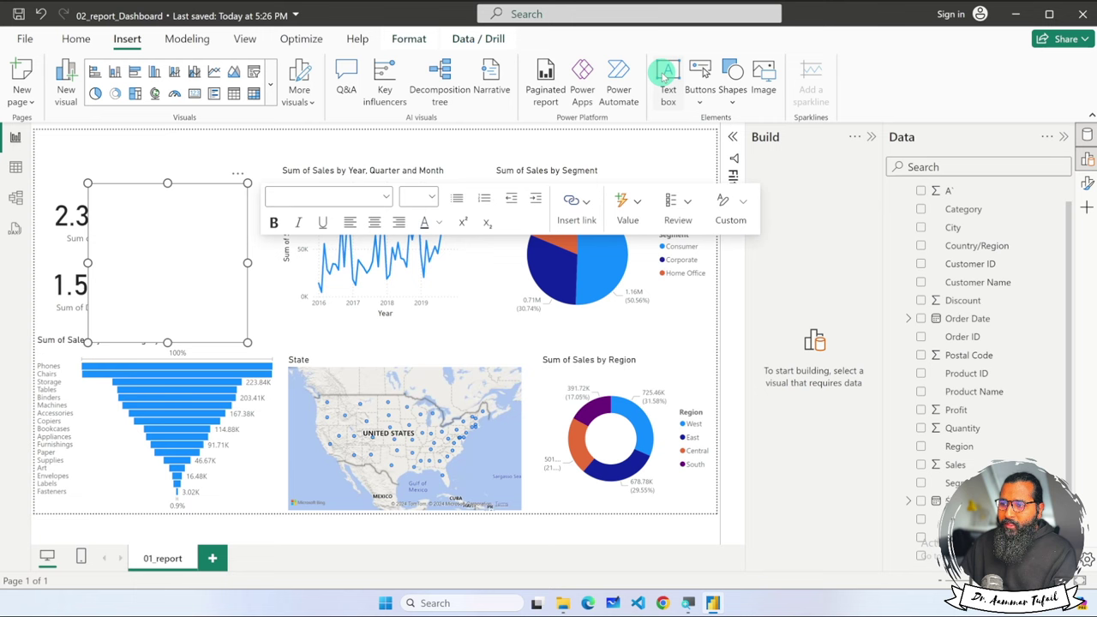
click(199, 262)
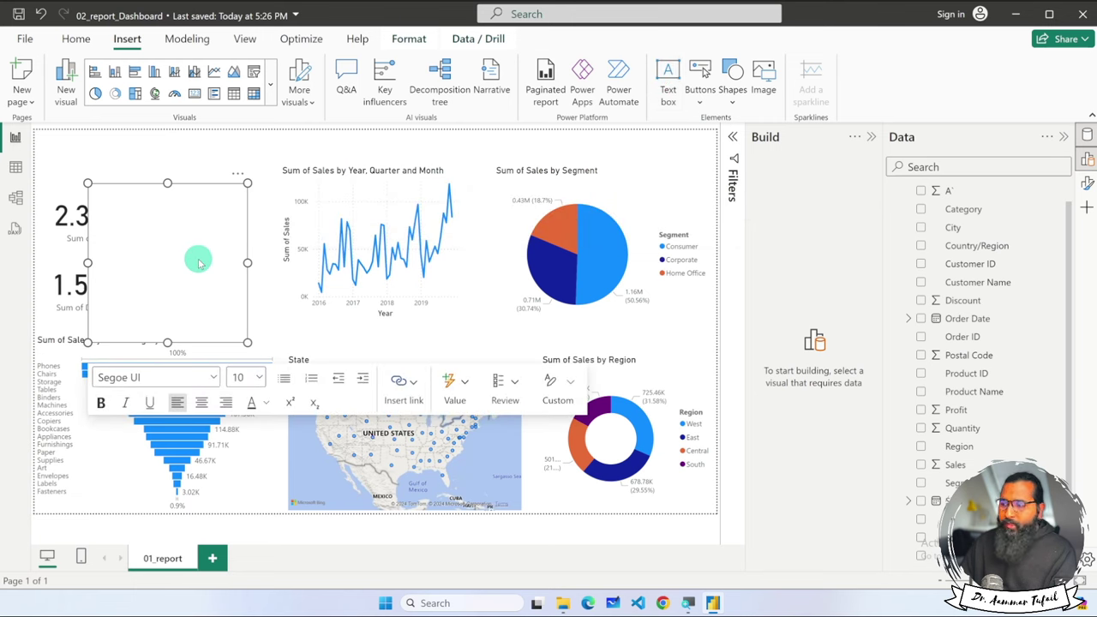
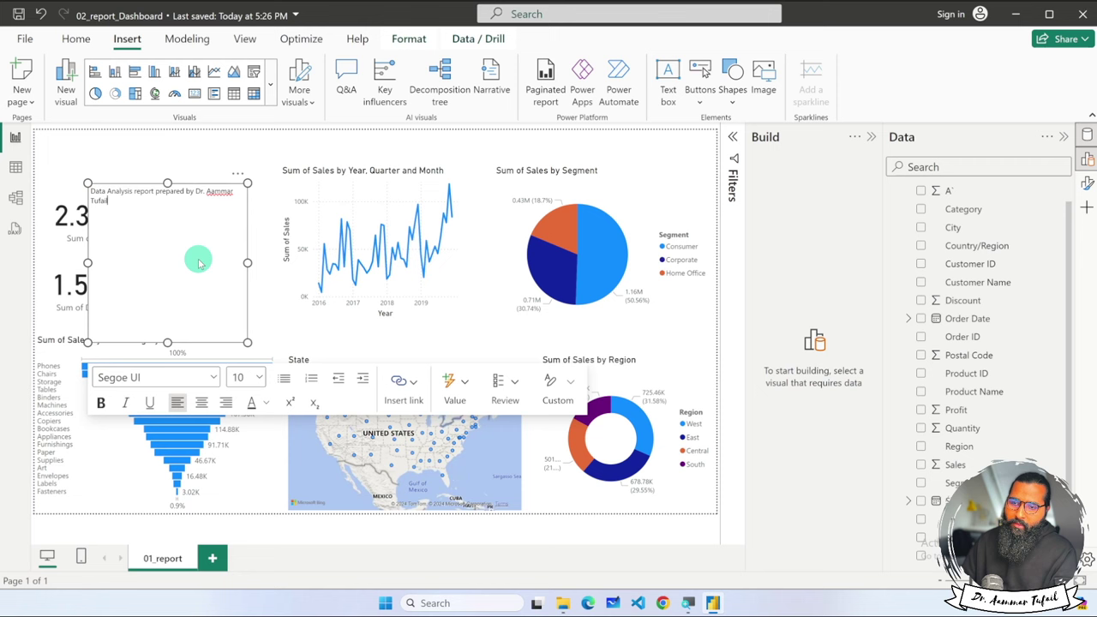
Shrink the title box to a single line and set the title text to size 20
drag(247, 263, 259, 248)
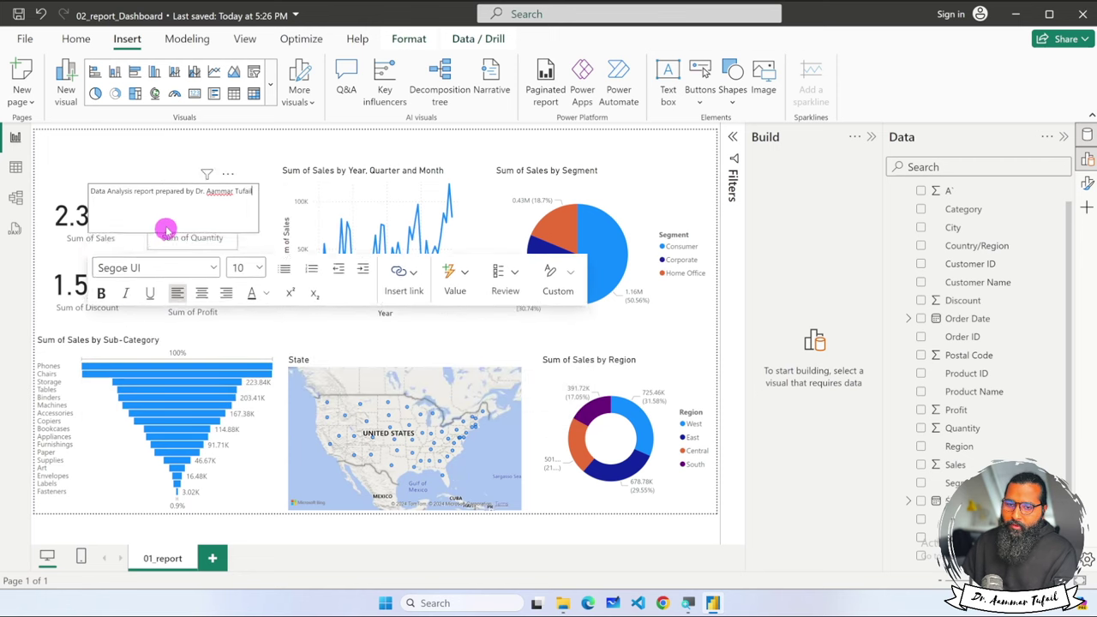
drag(173, 343, 173, 202)
triple_click(174, 190)
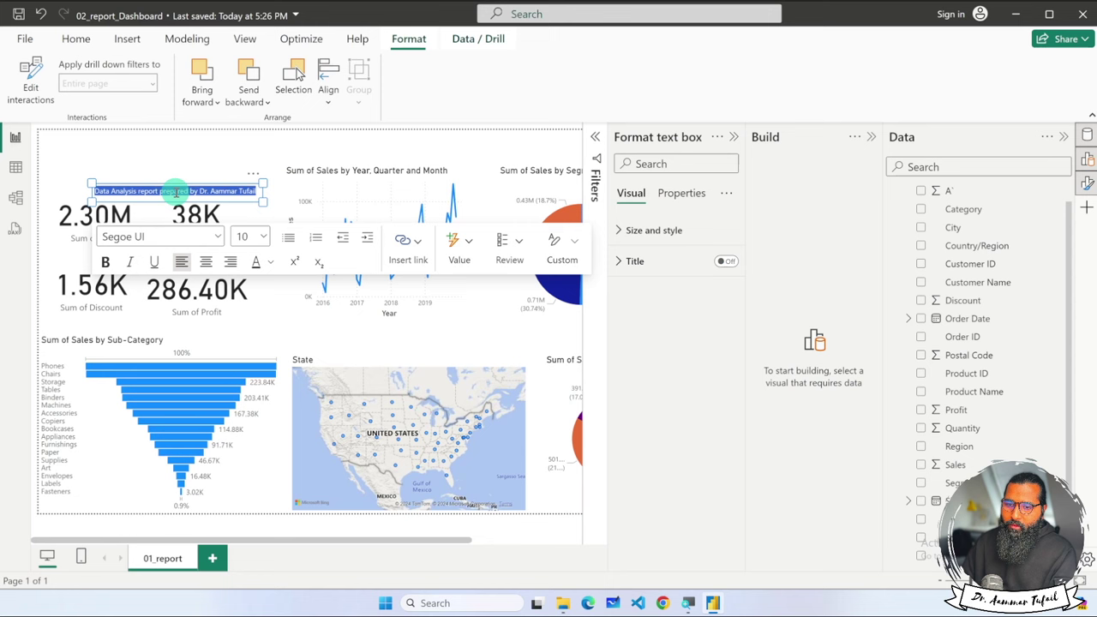
click(263, 235)
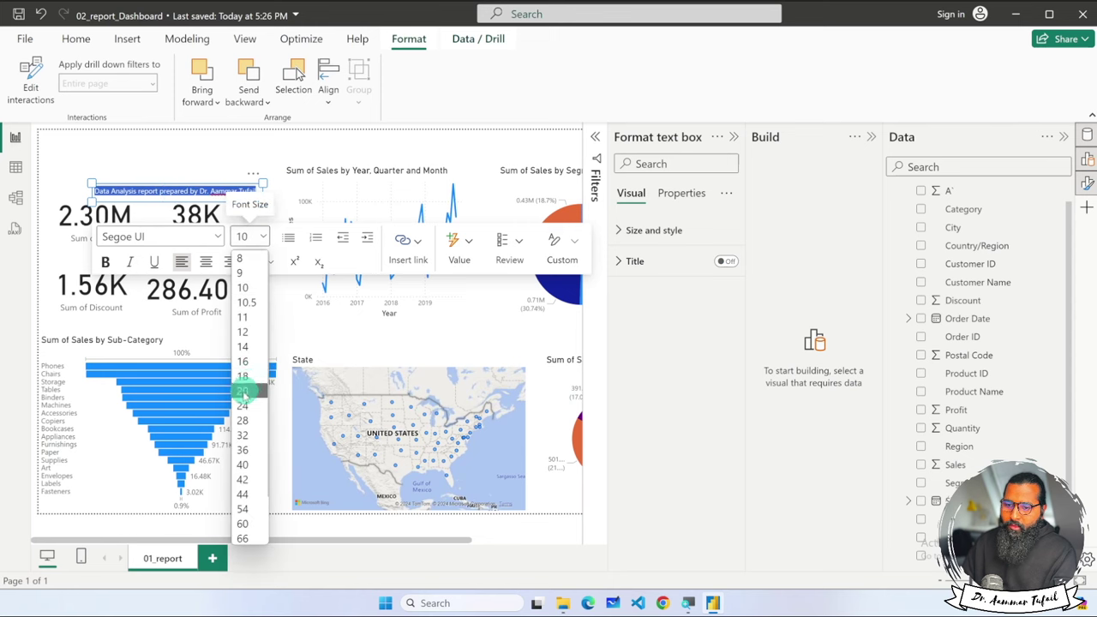
click(244, 396)
Enlarge the title text to size 32 and widen its box across the page
click(263, 193)
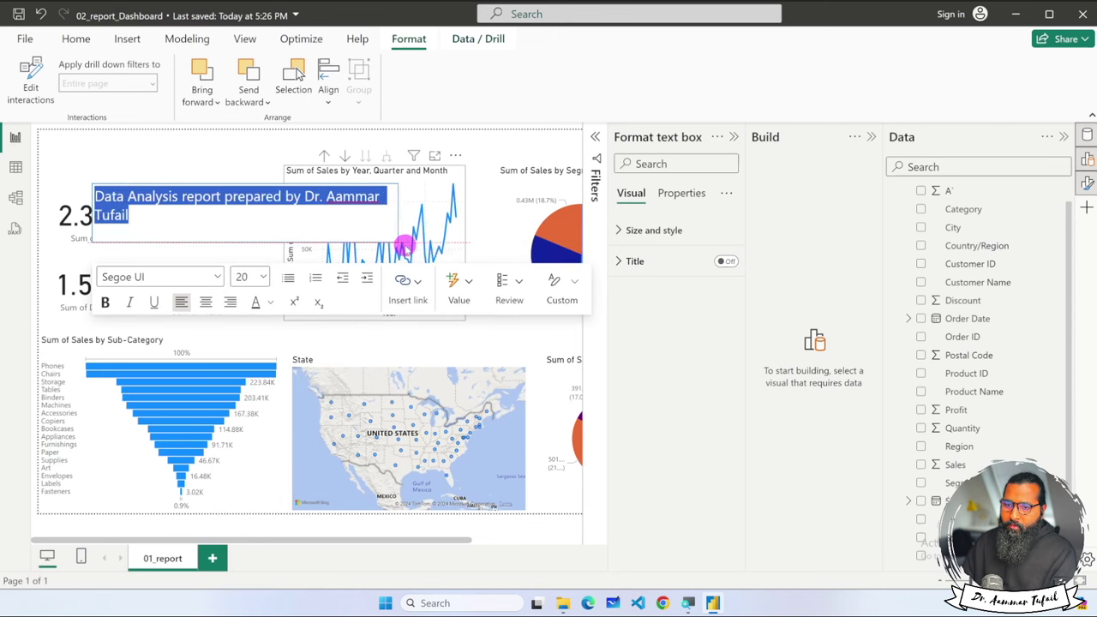
drag(263, 202, 426, 199)
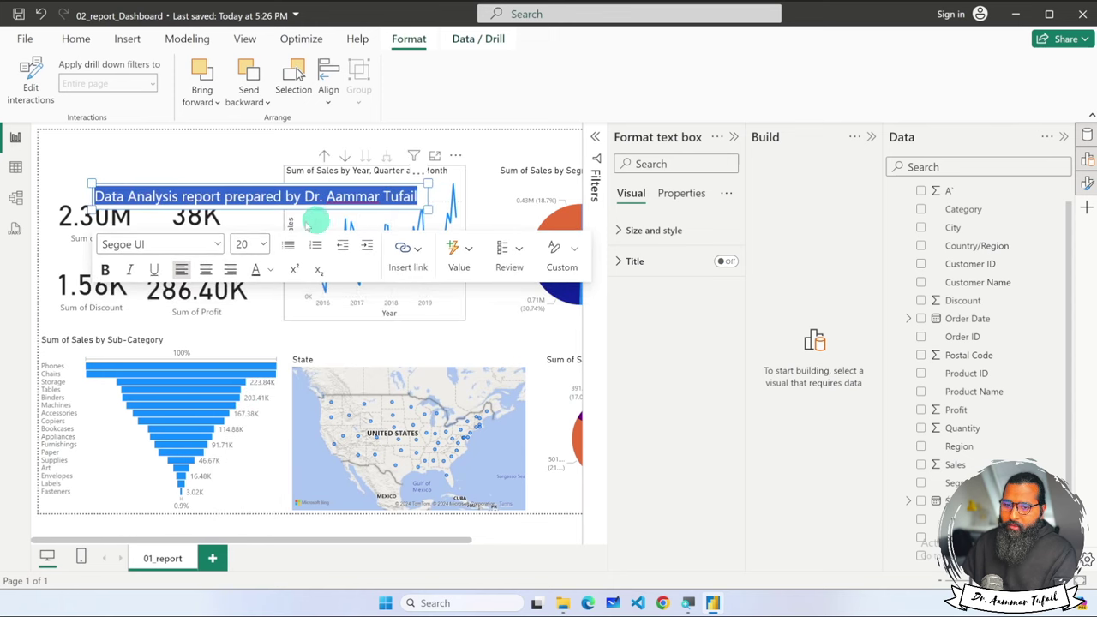
click(263, 244)
click(245, 421)
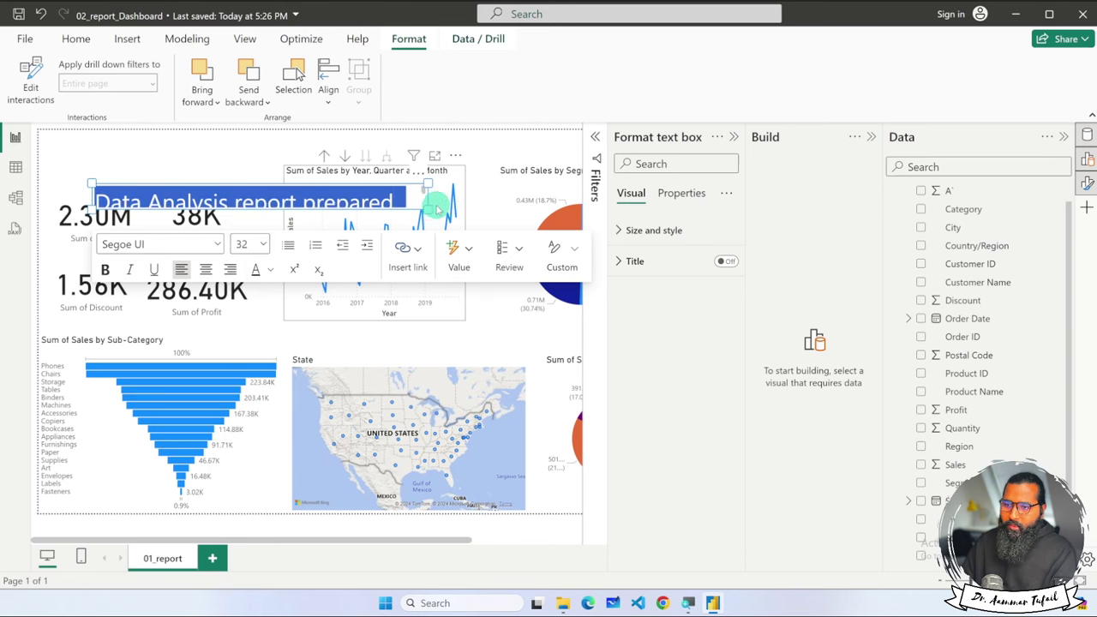
drag(427, 209, 567, 246)
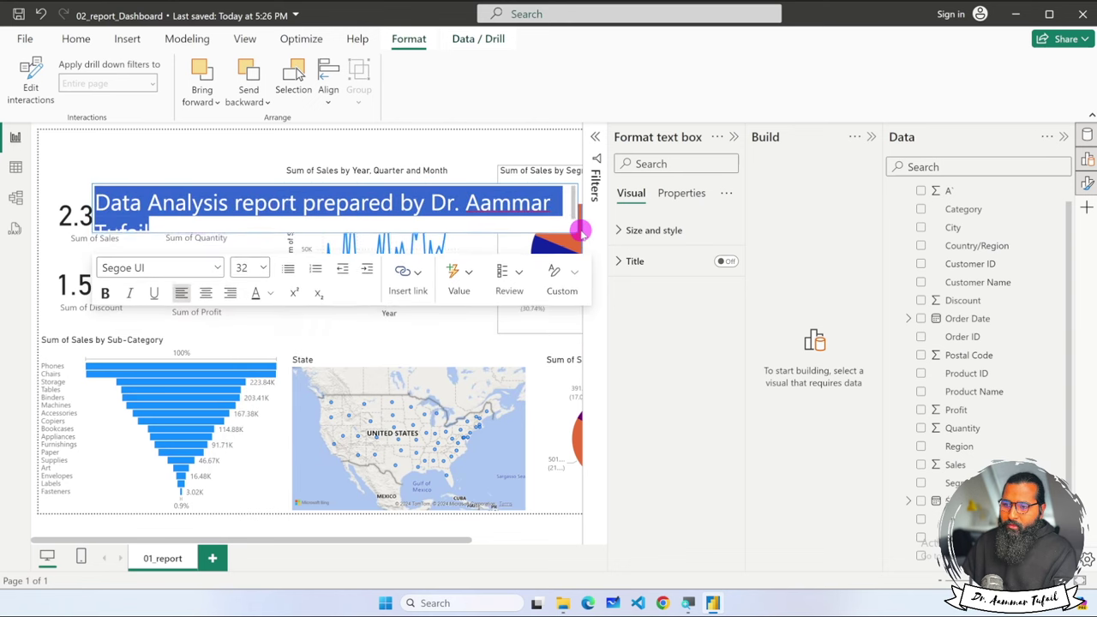
Collapse the Format and Build side panes
click(735, 141)
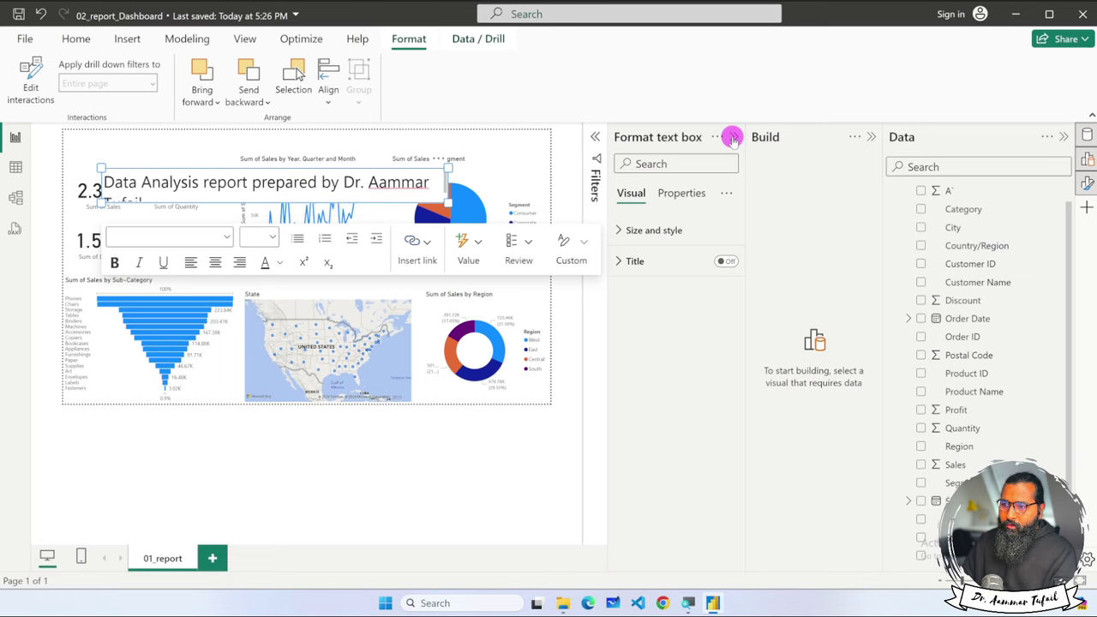
click(870, 137)
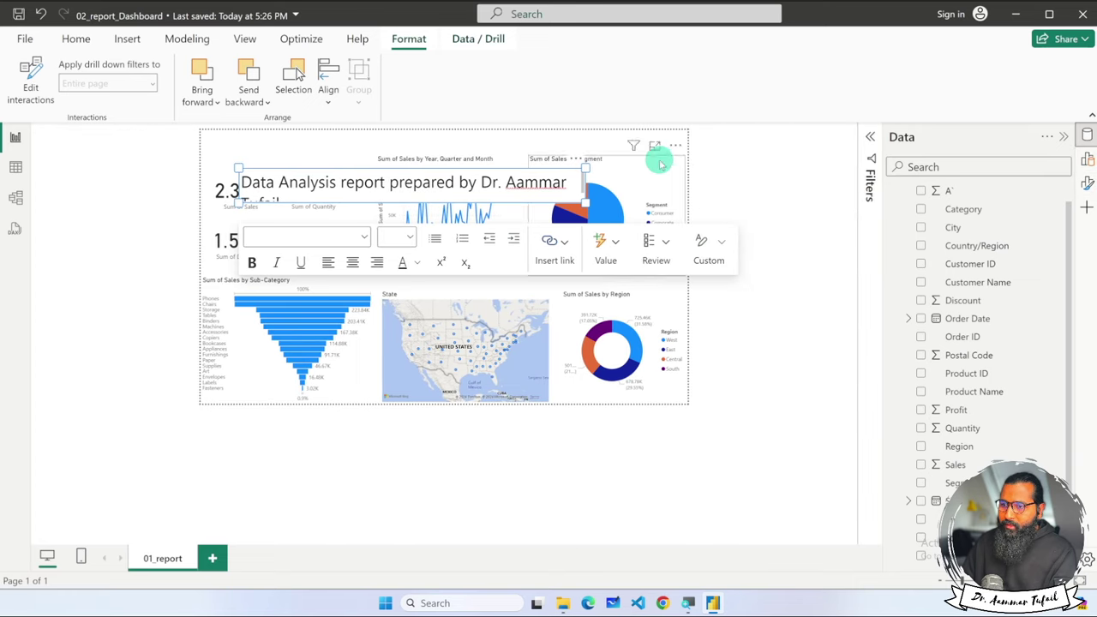
click(747, 194)
Move the title box to the page's top-left and widen it so the title fits one line
click(471, 197)
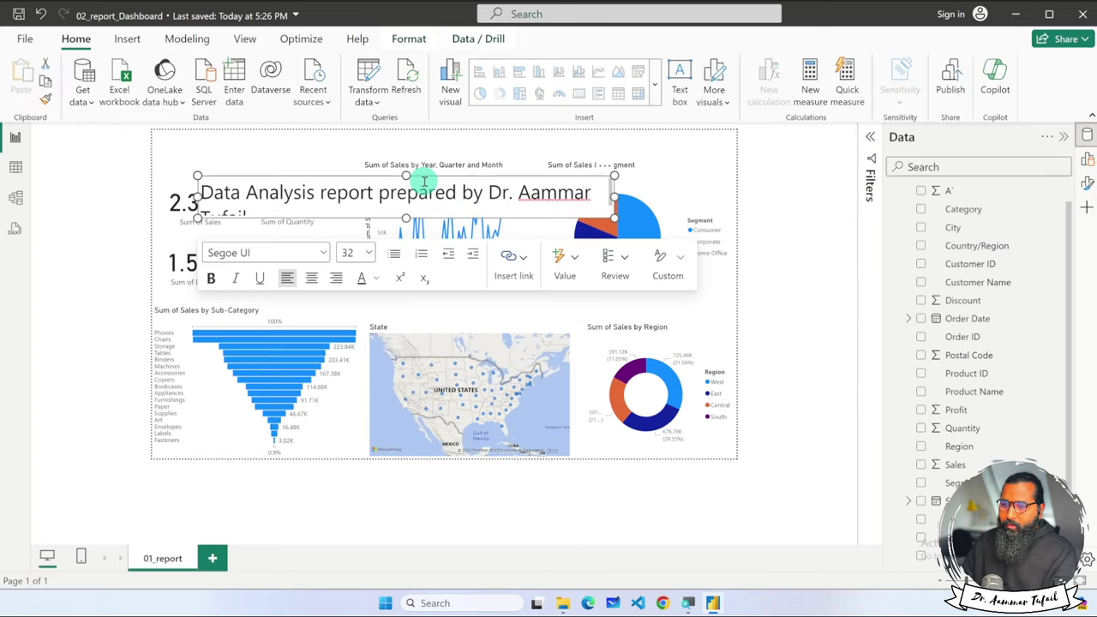
click(418, 140)
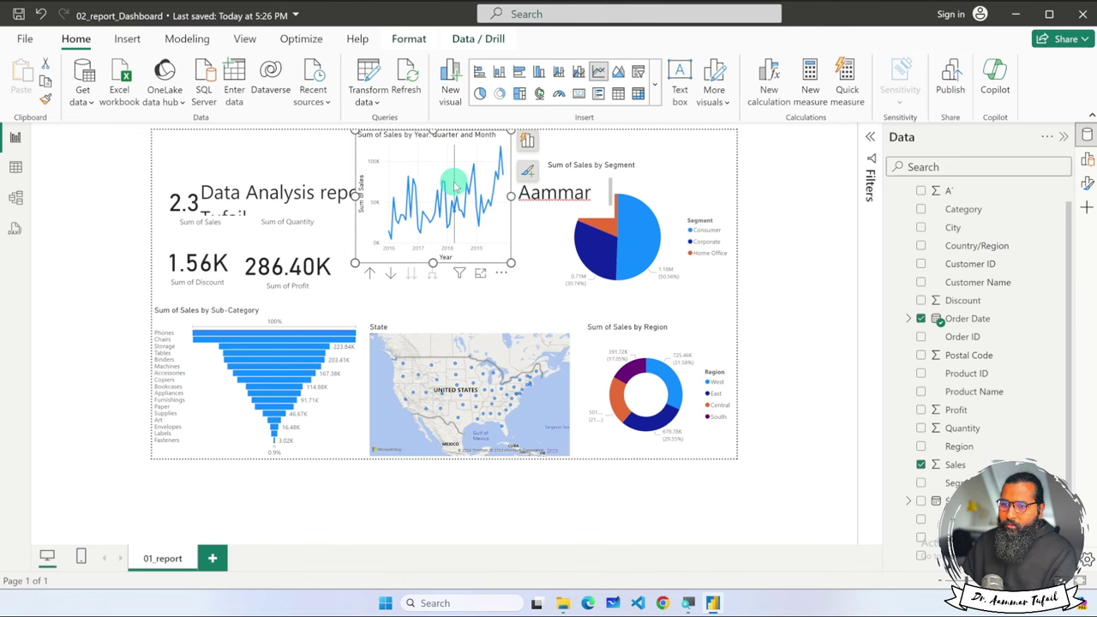
click(371, 170)
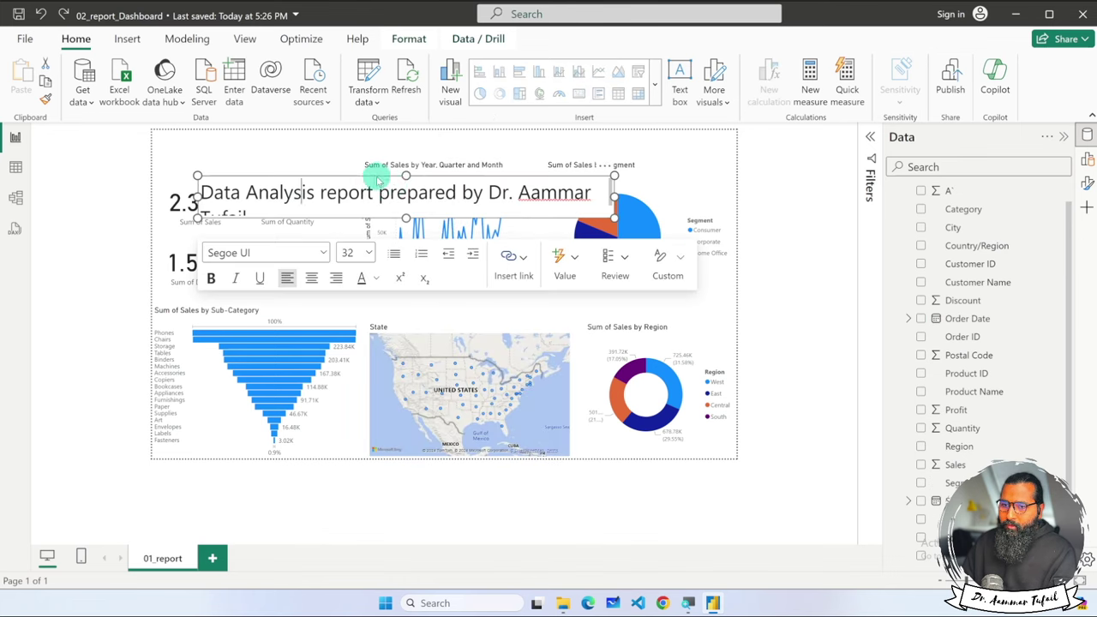
click(334, 137)
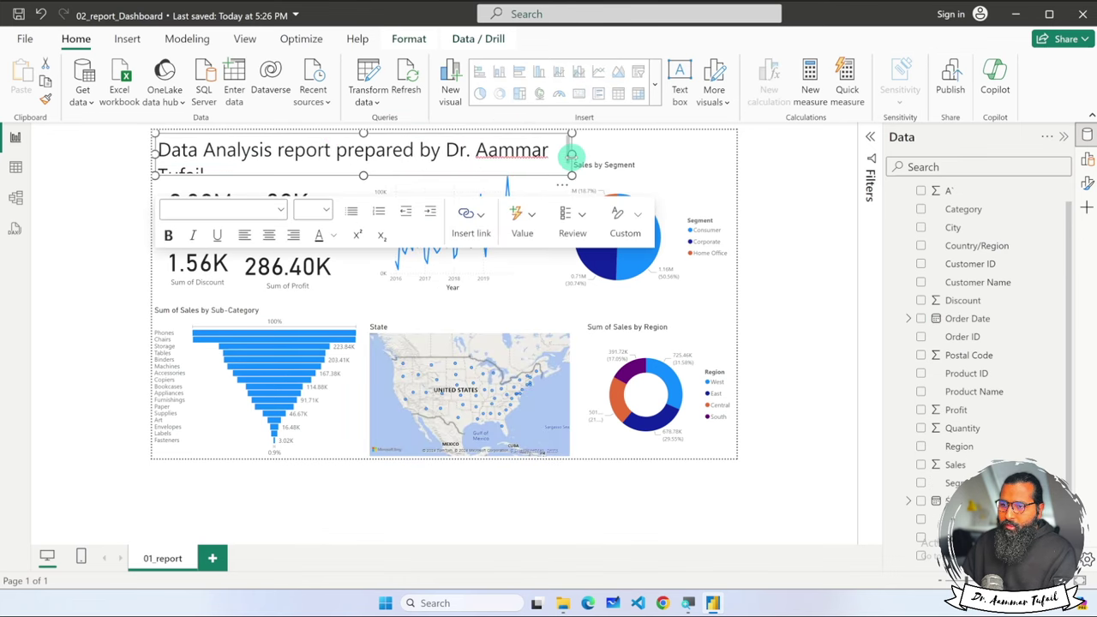
drag(572, 154, 631, 154)
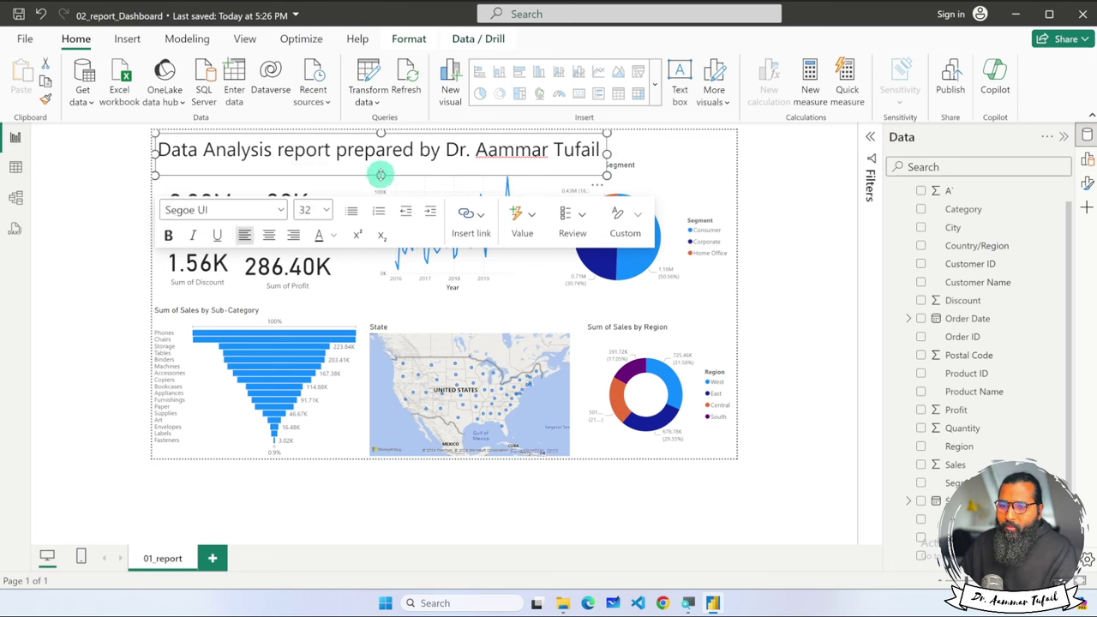
drag(380, 175, 377, 161)
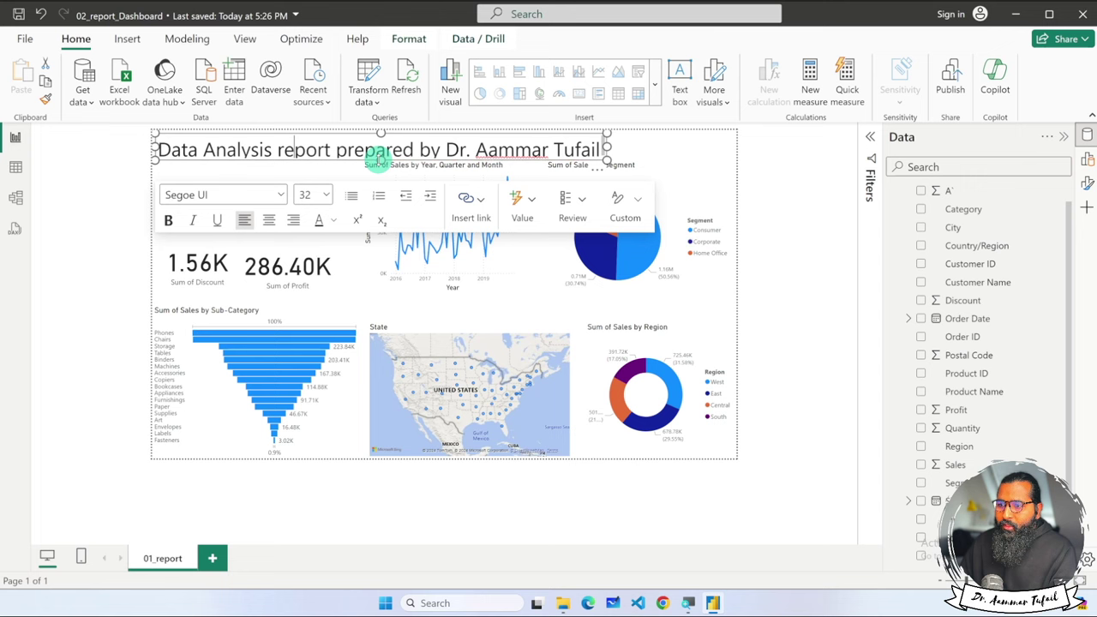
Cross-filter the report by a line chart point, then clear the filter
click(689, 233)
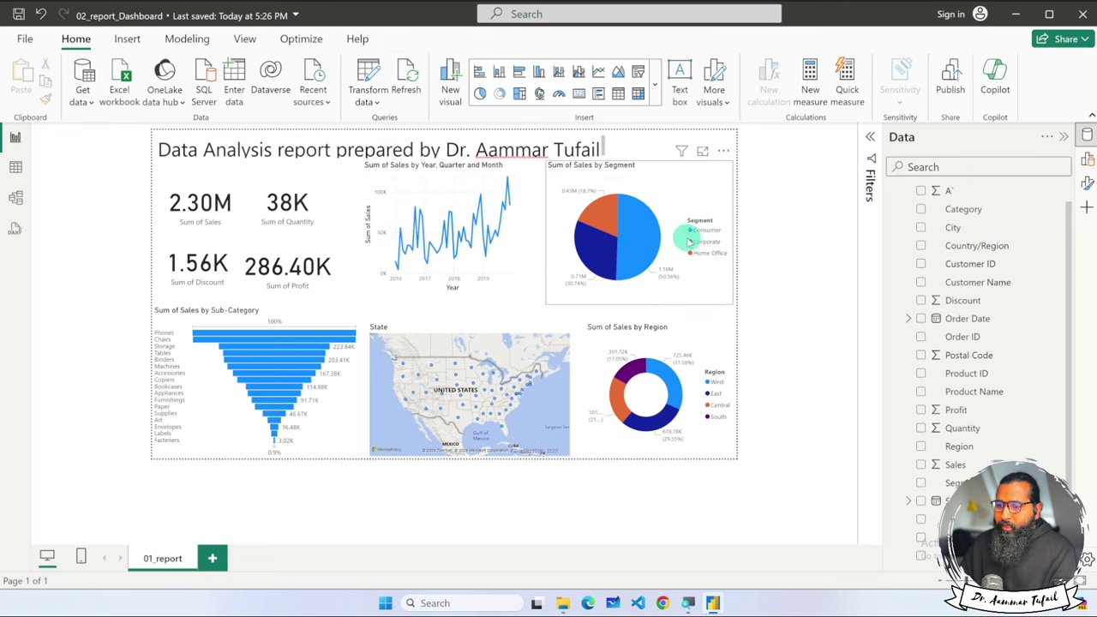
click(458, 230)
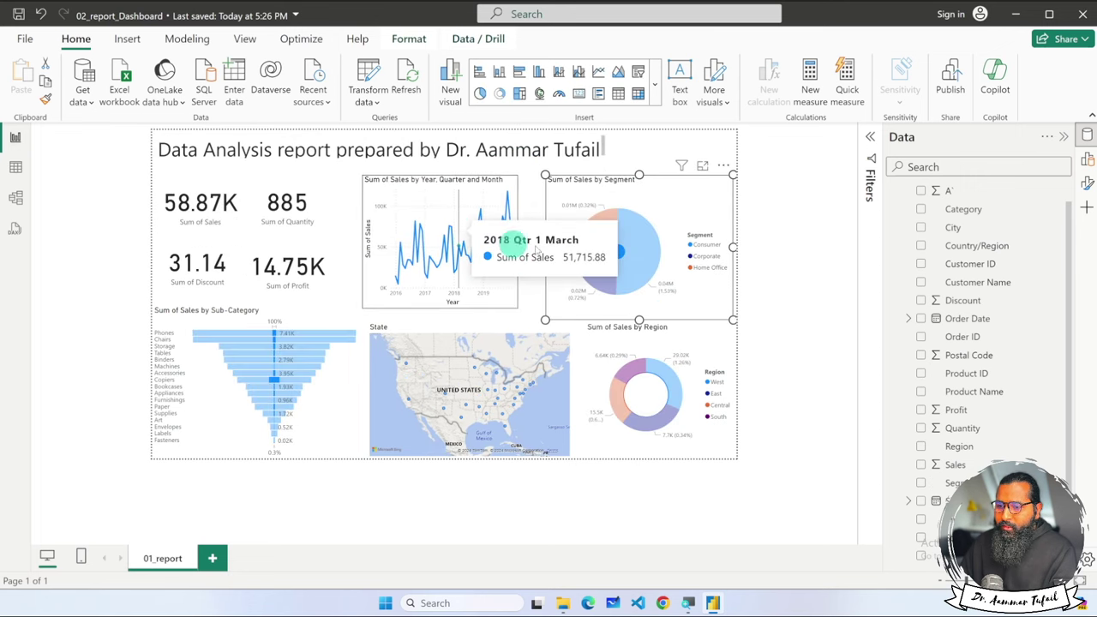
click(458, 229)
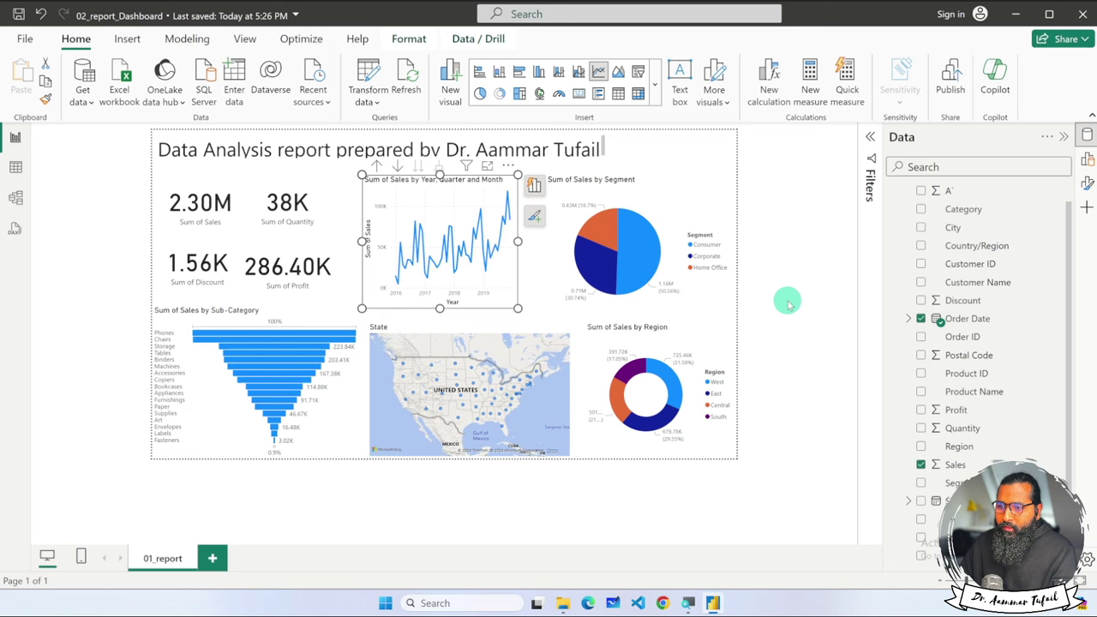
click(784, 300)
Widen the line chart and shrink the Sum of Sales by Segment pie to line up
click(515, 279)
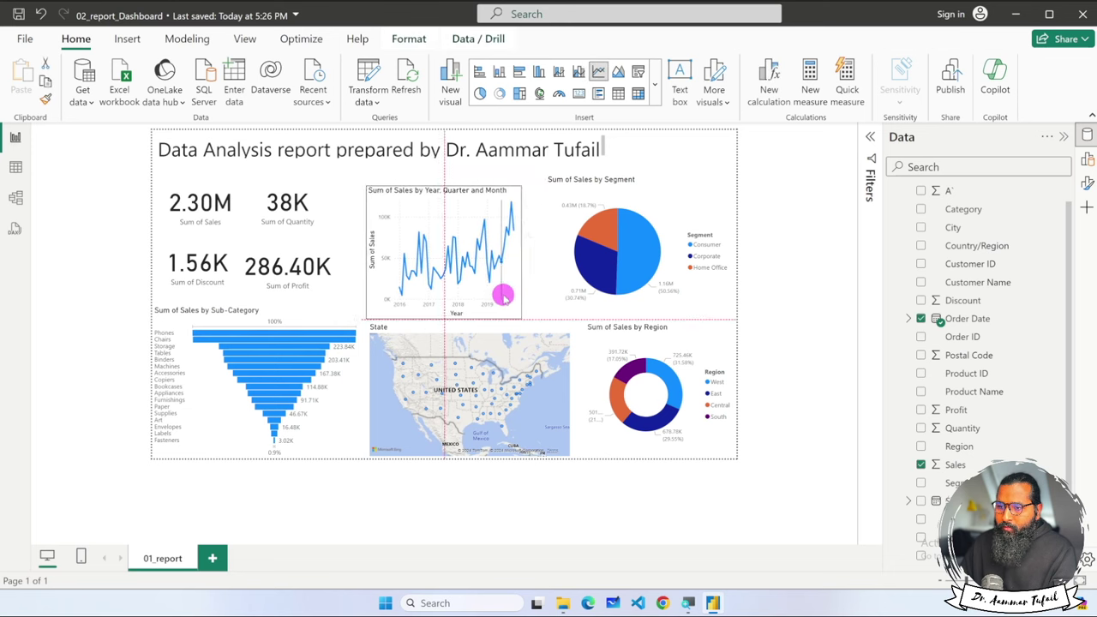
drag(524, 253, 545, 252)
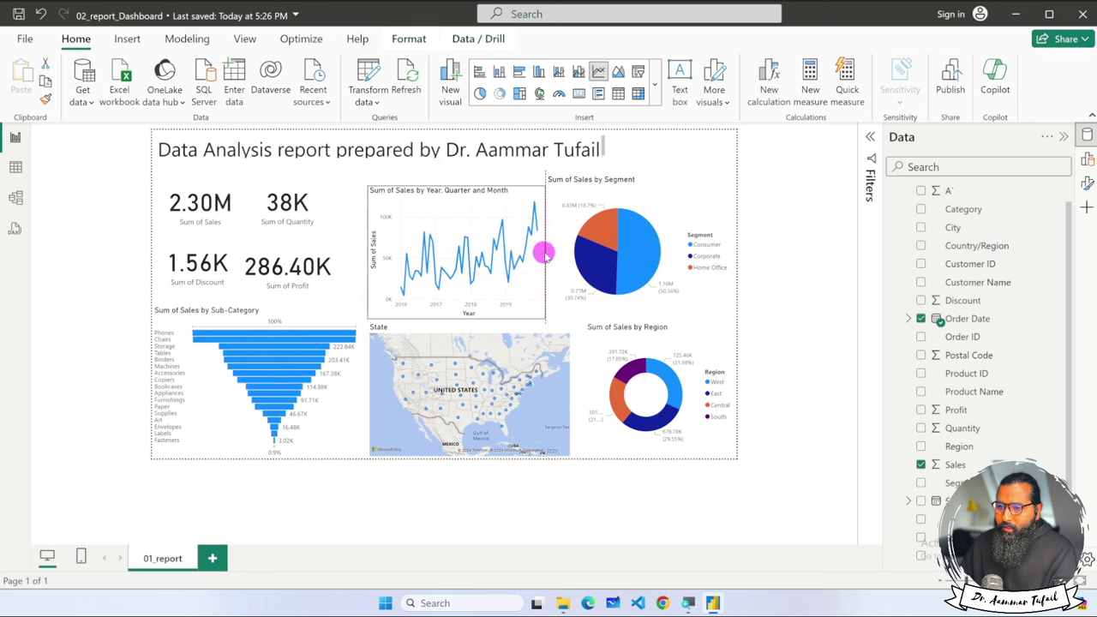
drag(364, 253, 360, 252)
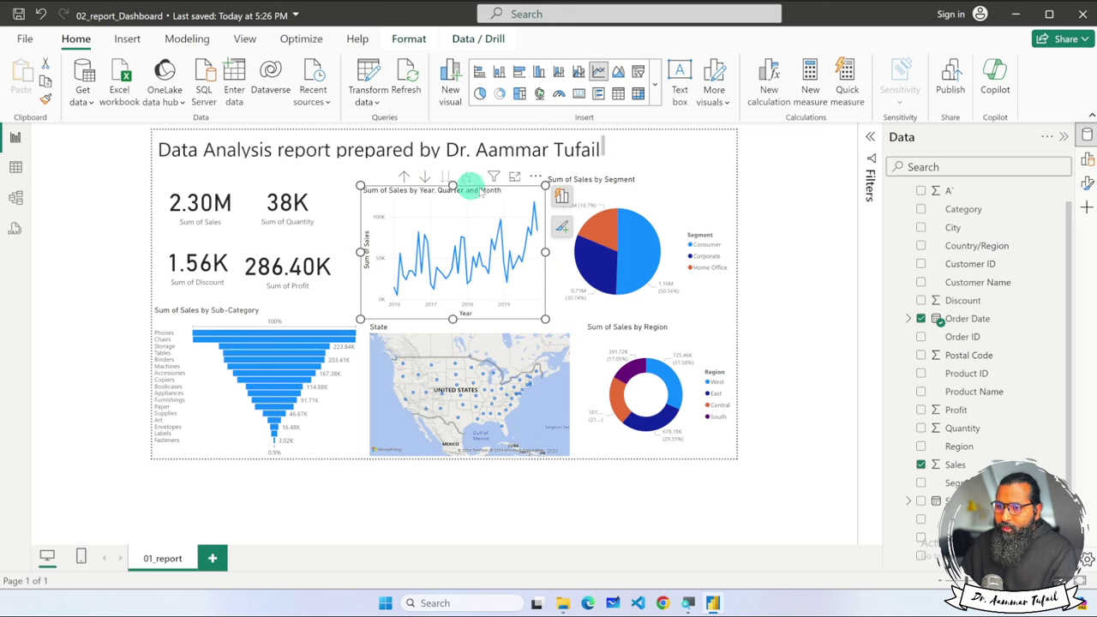
click(732, 176)
drag(729, 175, 726, 185)
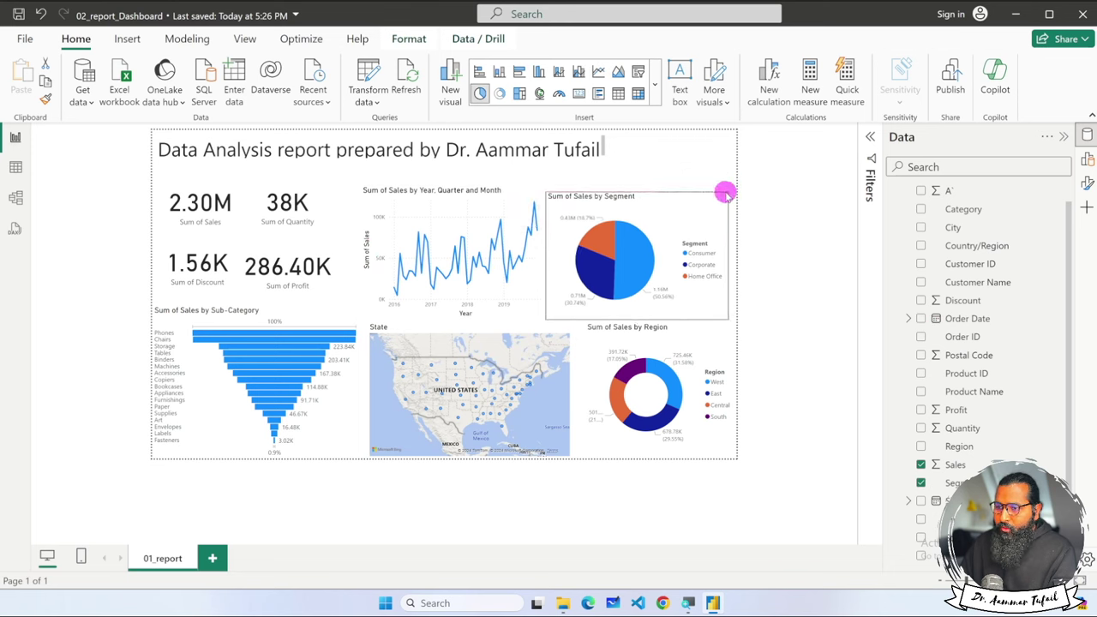
drag(686, 262, 679, 260)
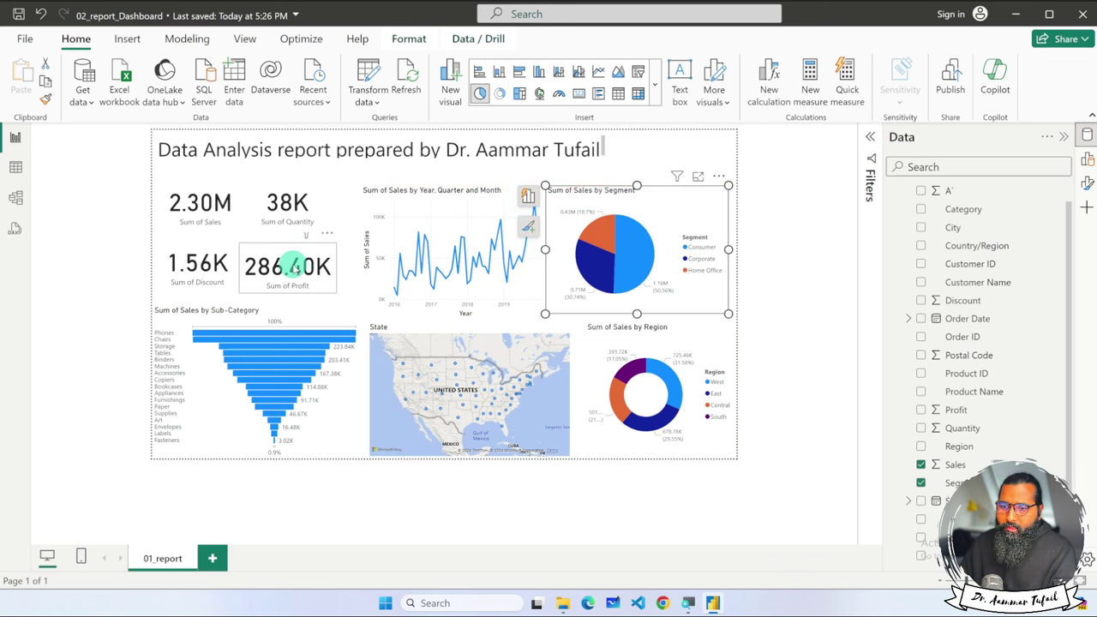
Move the four KPI cards (profit, quantity, sales, discount) down into alignment together
click(294, 265)
ctrl+click(289, 214)
ctrl+click(215, 201)
ctrl+click(214, 254)
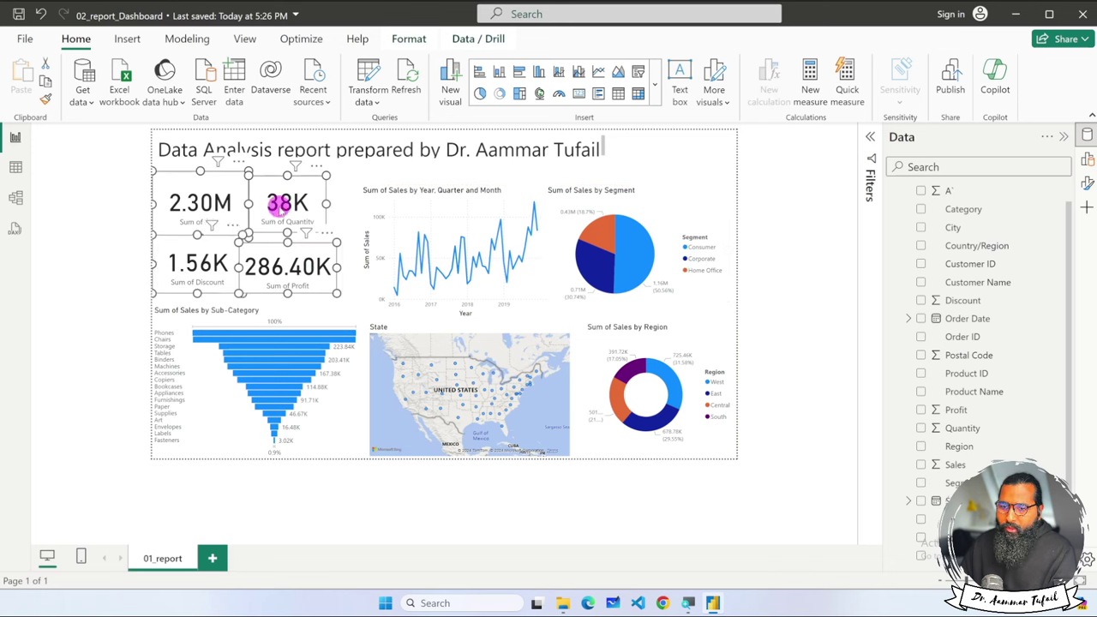
drag(280, 206, 286, 213)
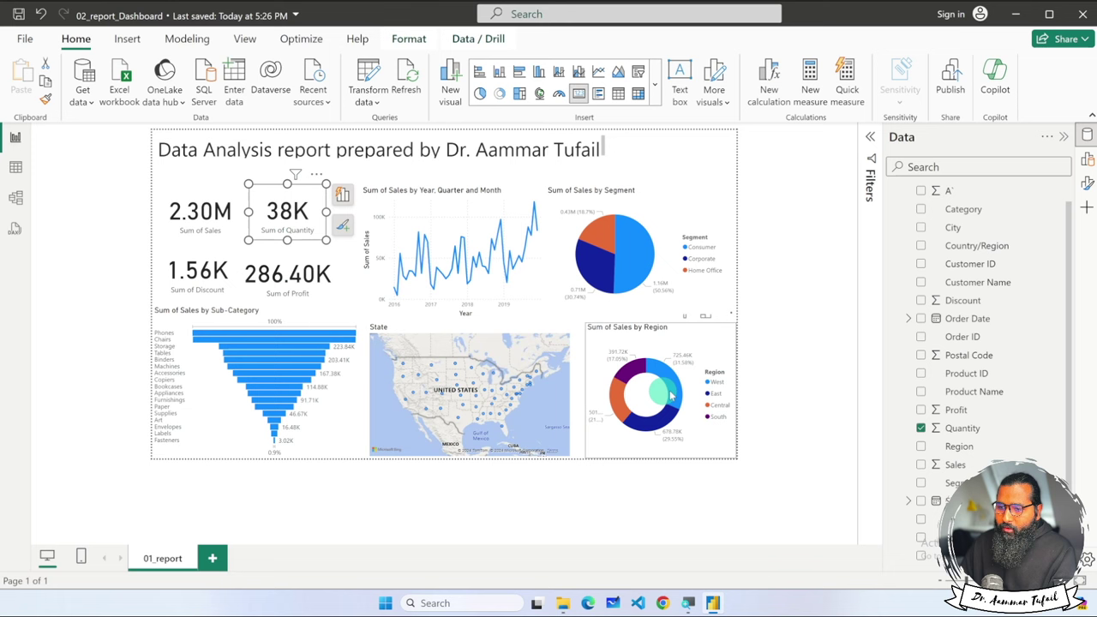
click(806, 380)
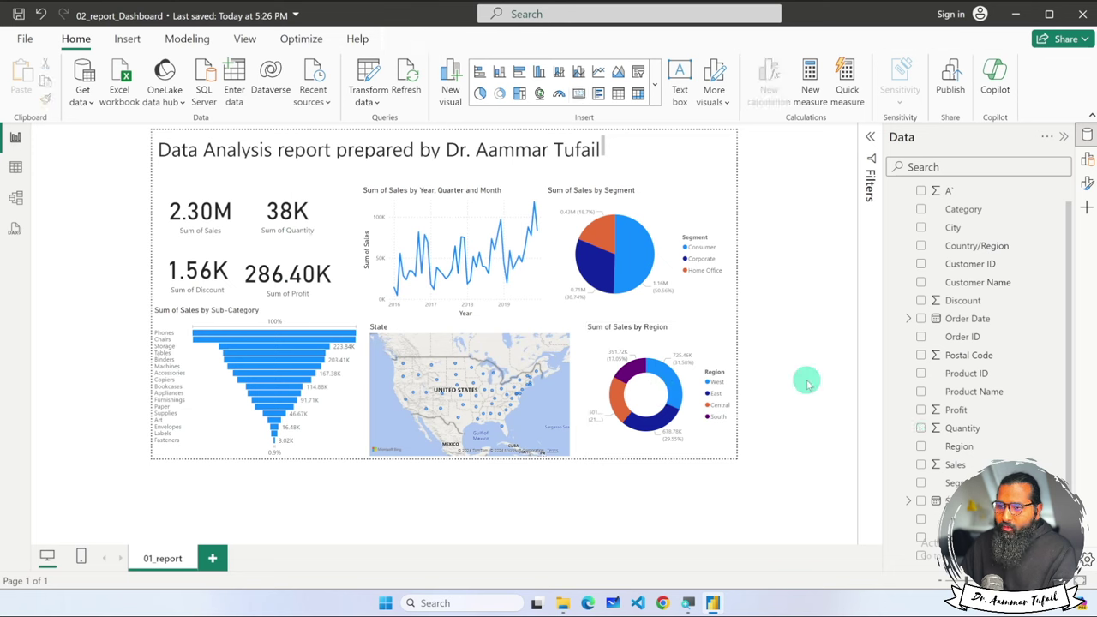
Centre the title box along the top of the page
click(571, 151)
drag(383, 160, 380, 172)
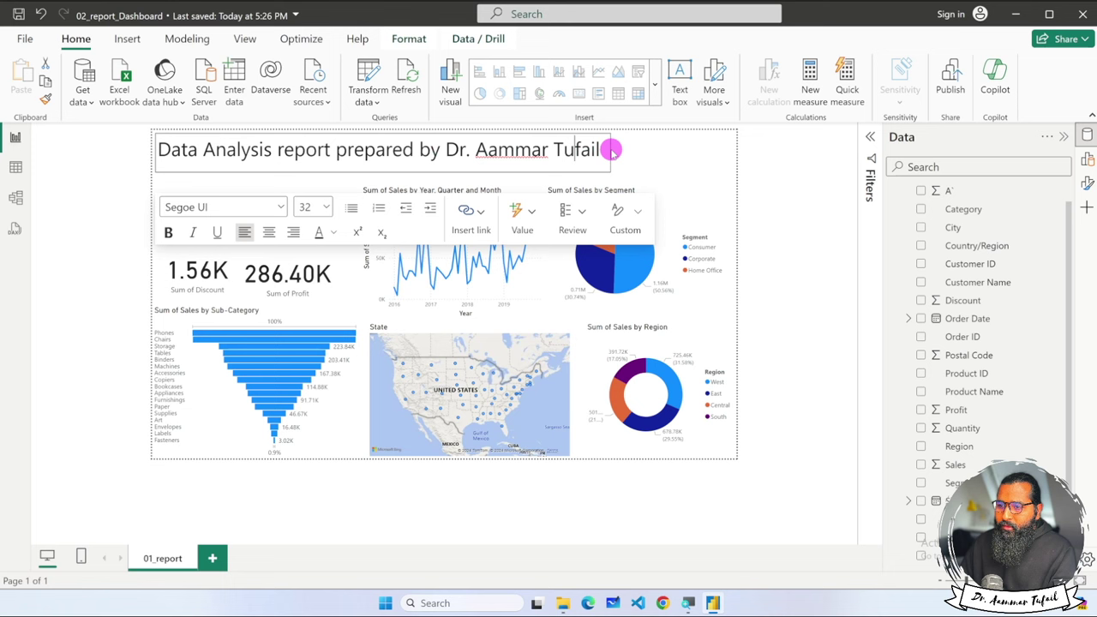
click(610, 150)
mouse_move(484, 152)
mouse_down()
mouse_move(548, 152)
mouse_move(621, 174)
mouse_up()
click(636, 164)
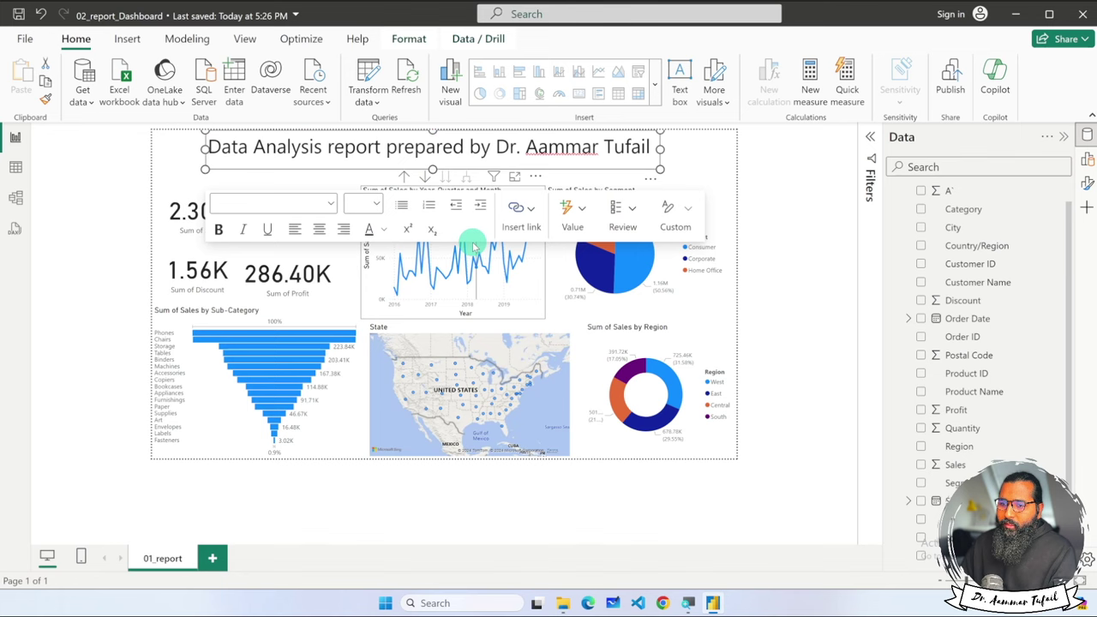
Make the title bold, centre-aligned and dark blue, widening its box to fit one line
double_click(432, 150)
triple_click(432, 150)
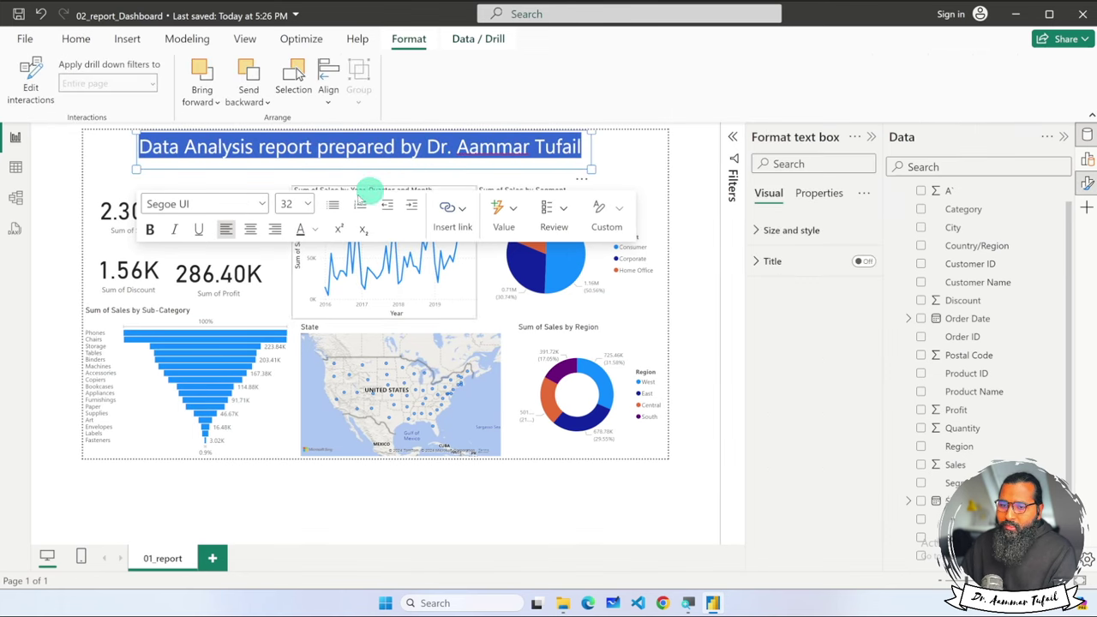
click(150, 230)
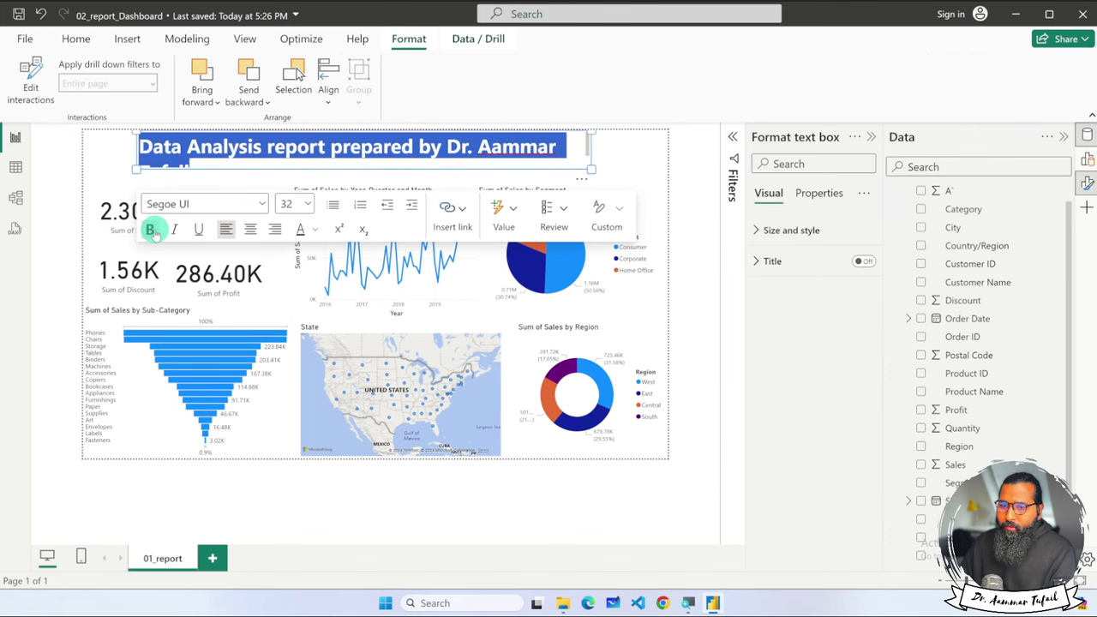
click(247, 230)
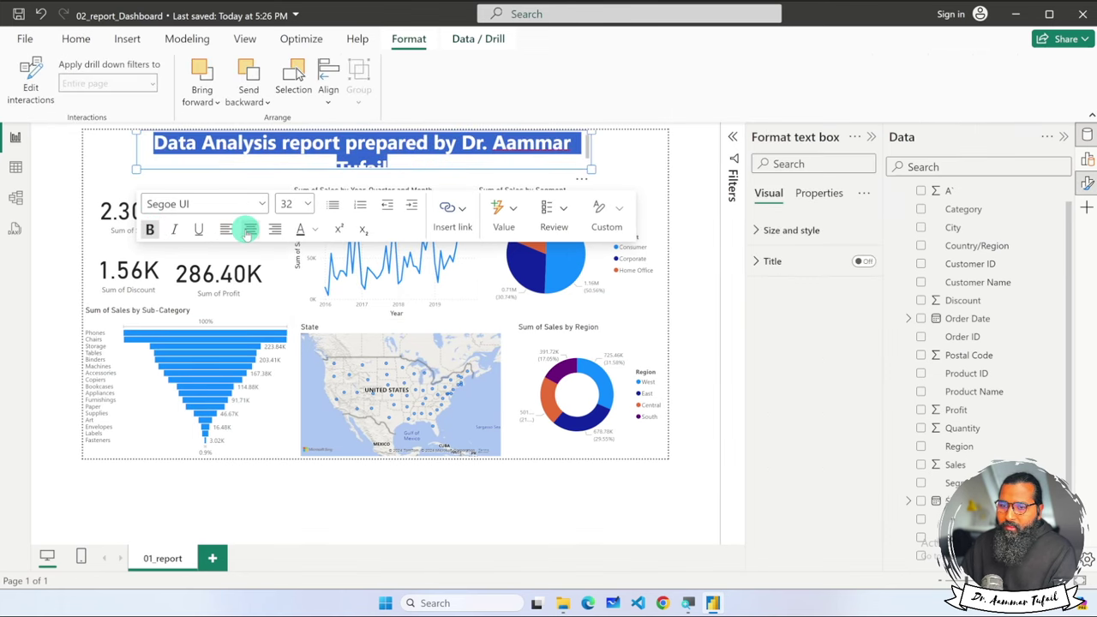
click(317, 230)
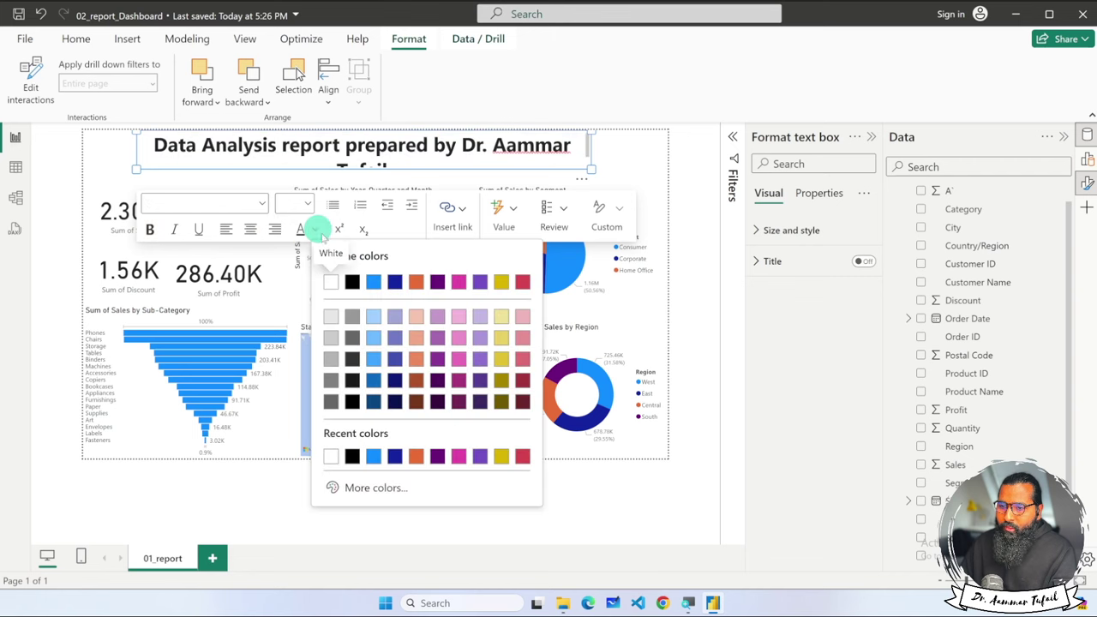
click(395, 283)
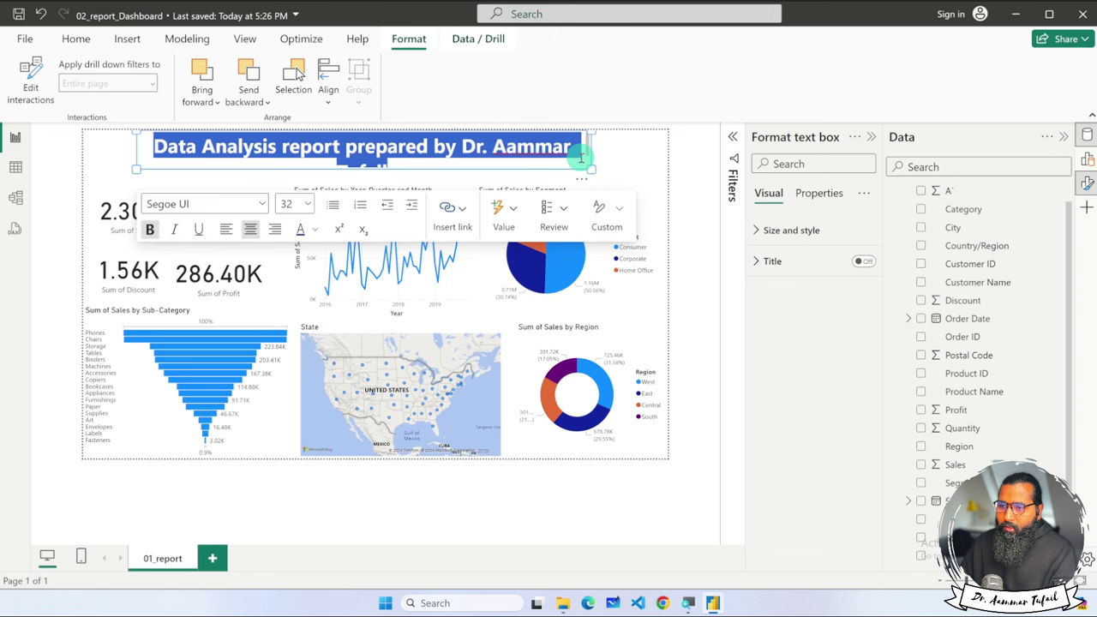
drag(591, 165, 625, 168)
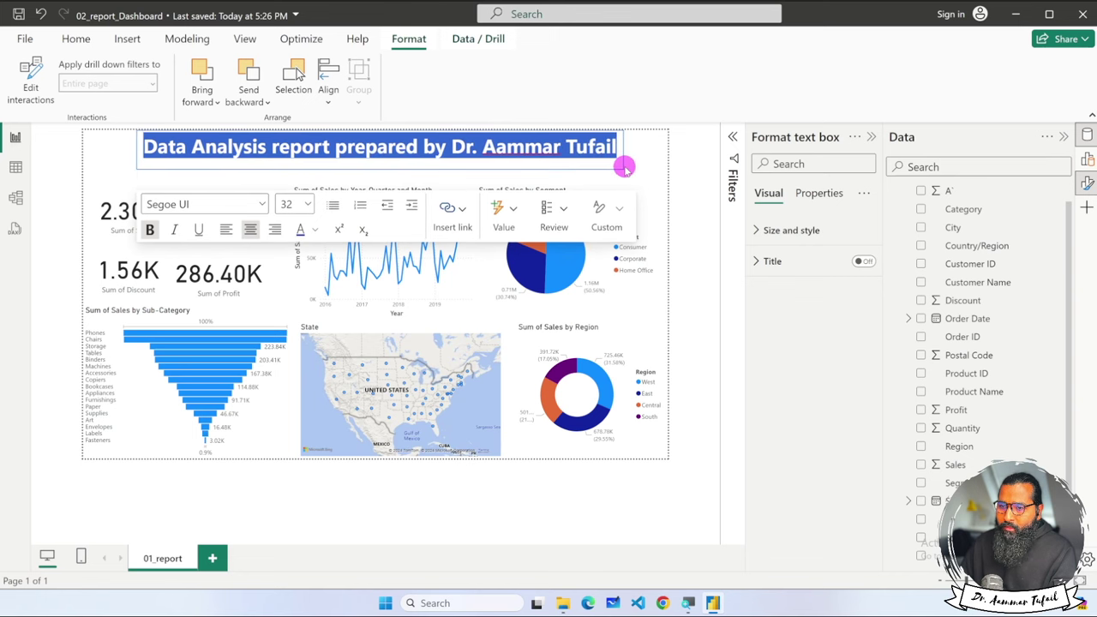
click(700, 251)
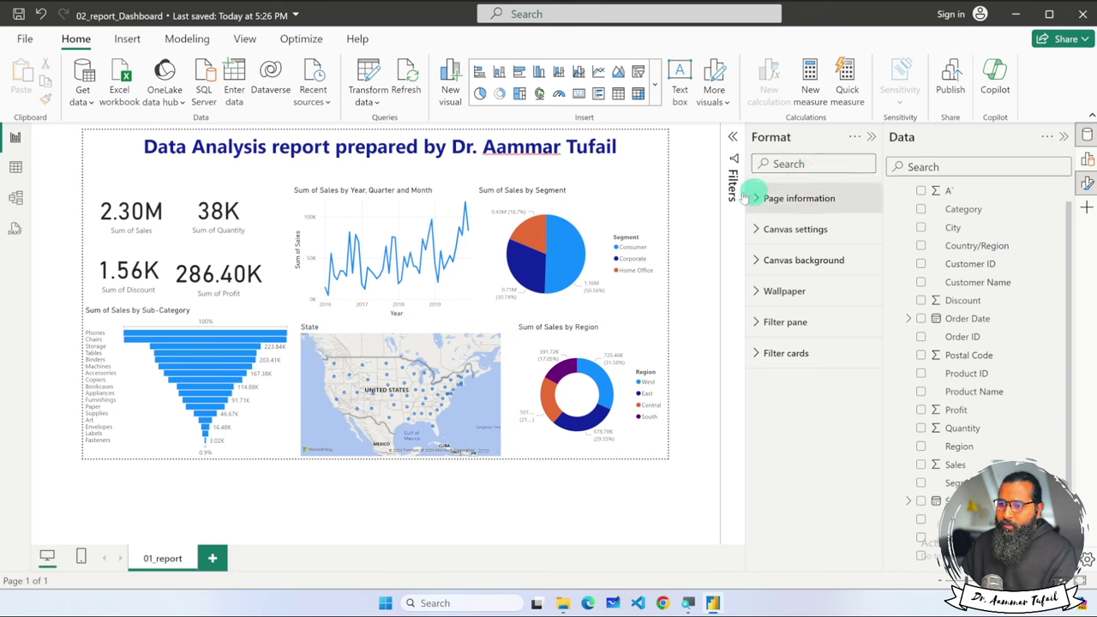
Preview the Aerial, Dark and Light styles on the State map
click(486, 333)
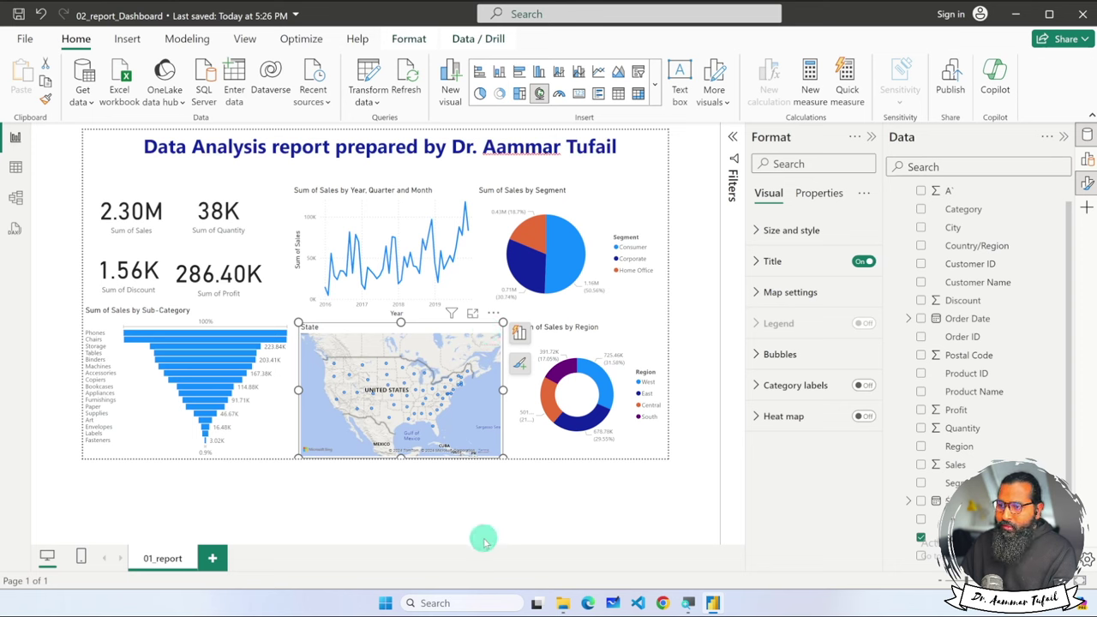
click(788, 292)
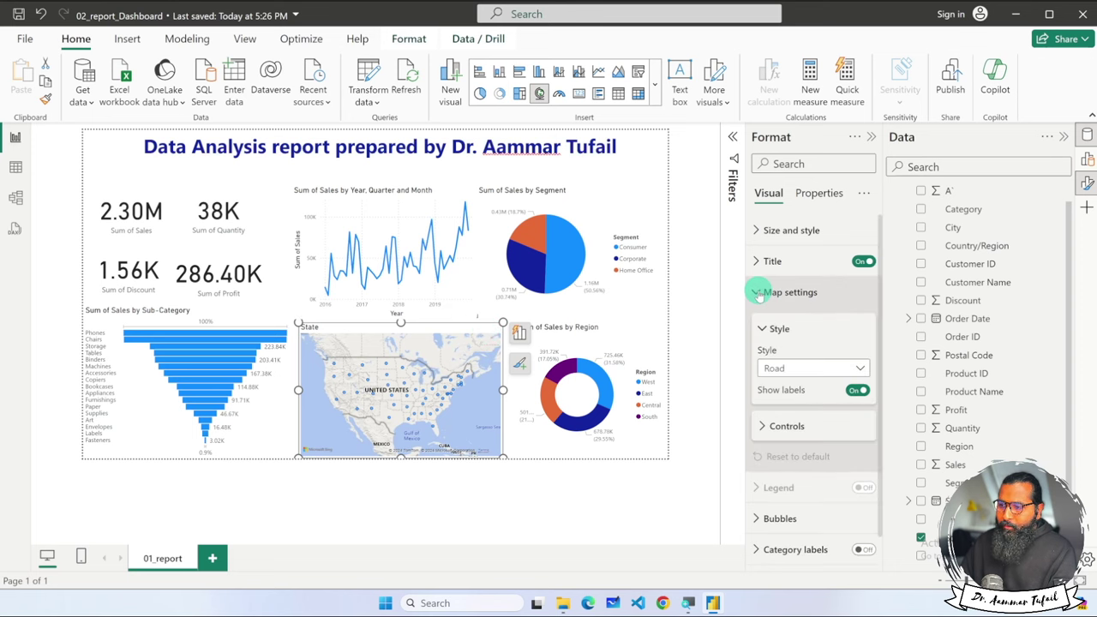
click(861, 369)
click(840, 385)
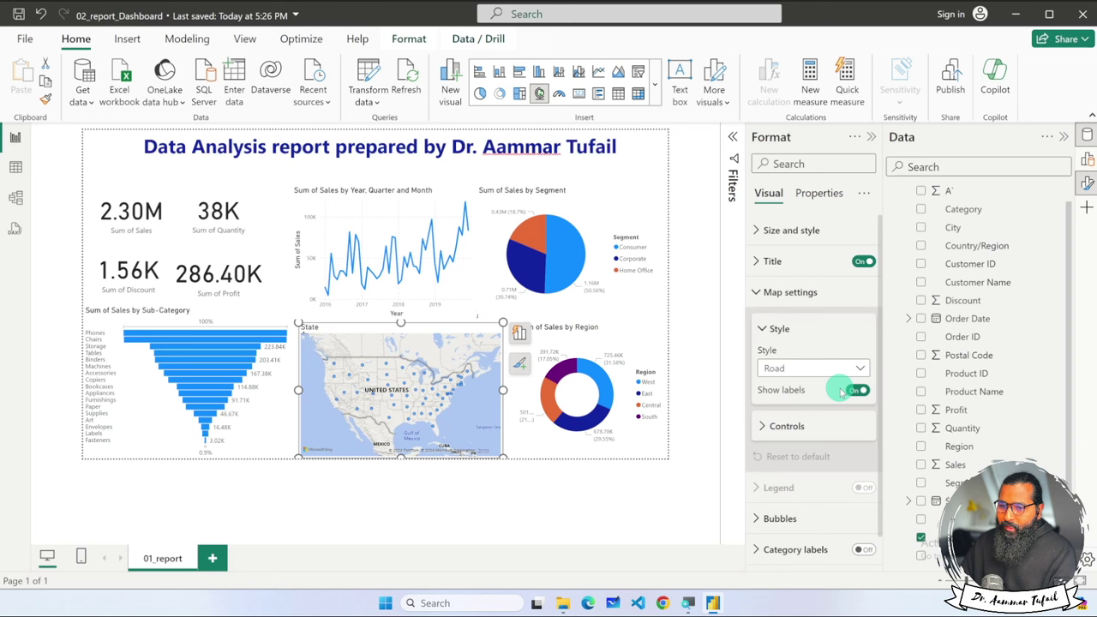
click(827, 369)
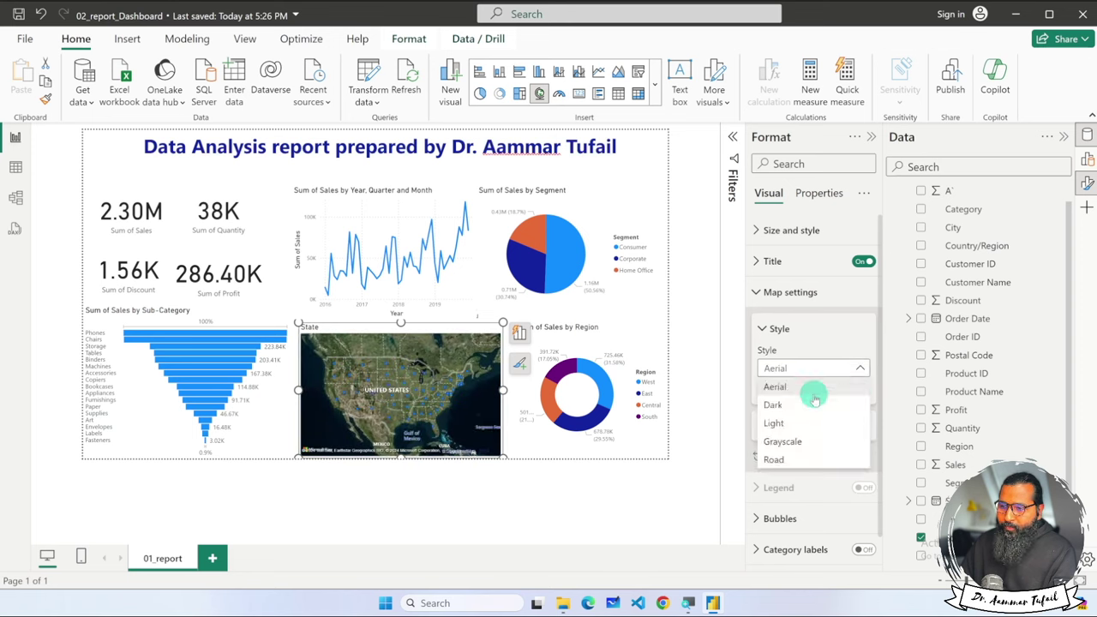
click(810, 401)
click(809, 368)
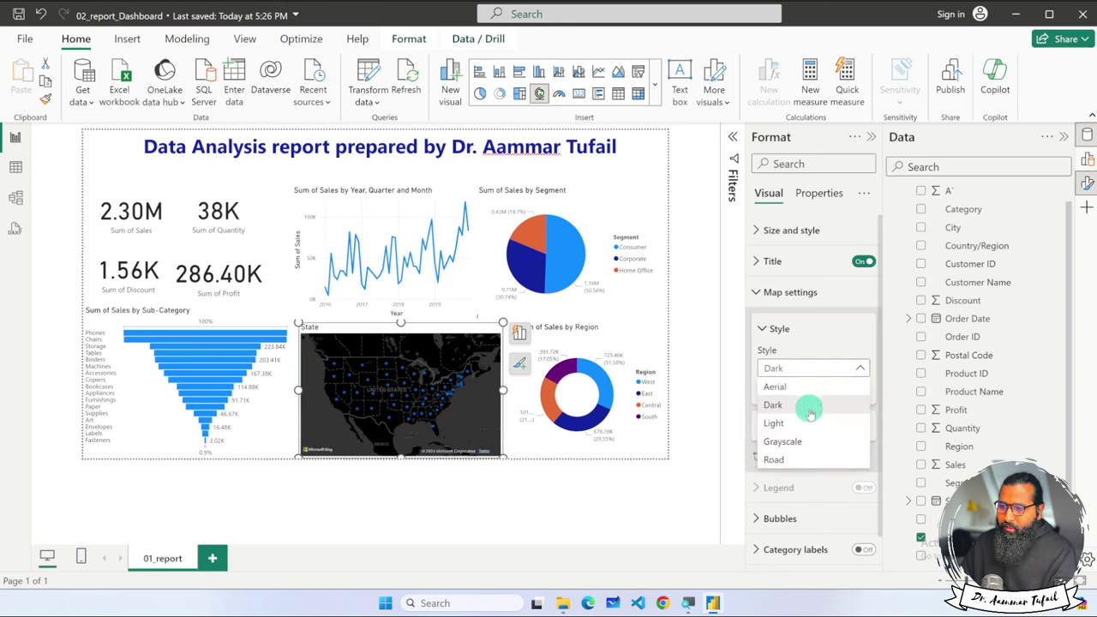
click(806, 420)
Preview the Grayscale and Road map styles, then settle on Aerial
click(808, 368)
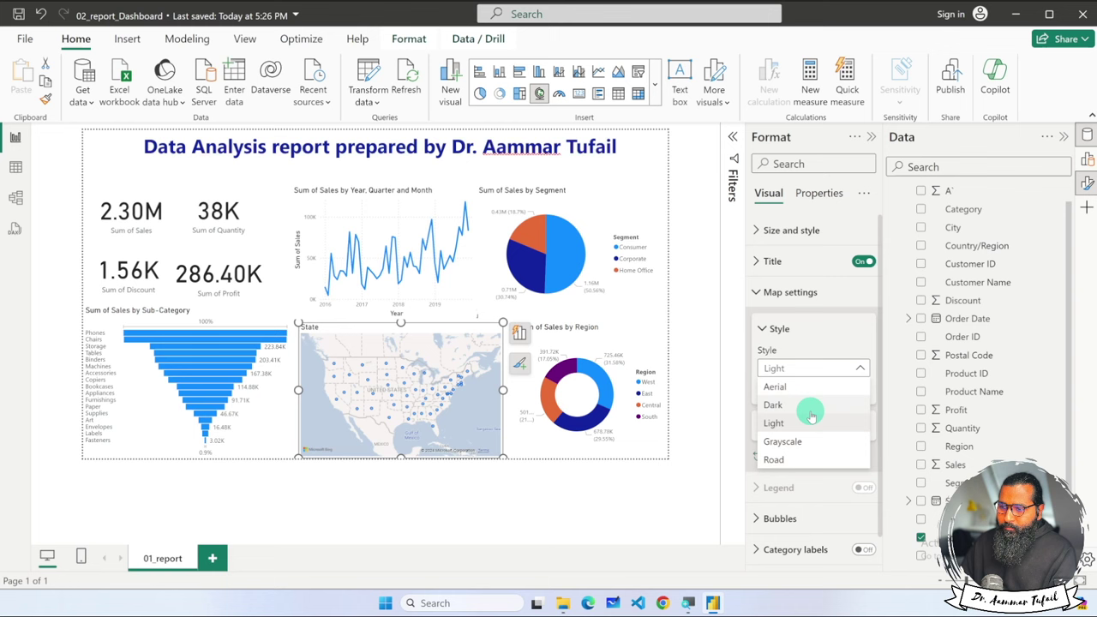
click(805, 441)
click(813, 371)
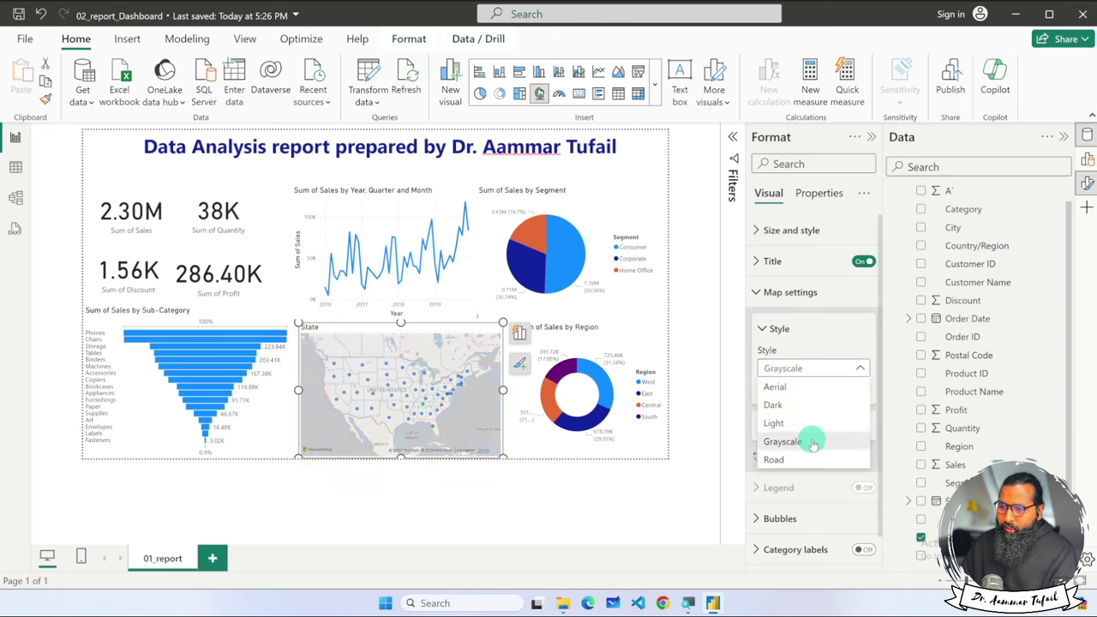
click(805, 459)
click(808, 368)
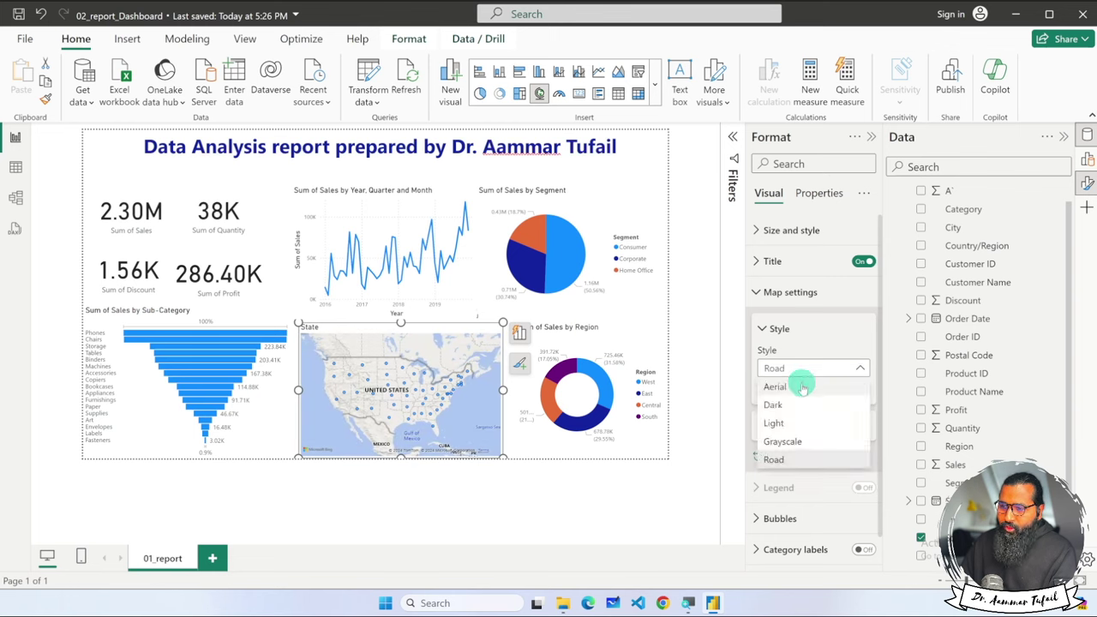
click(796, 385)
click(550, 495)
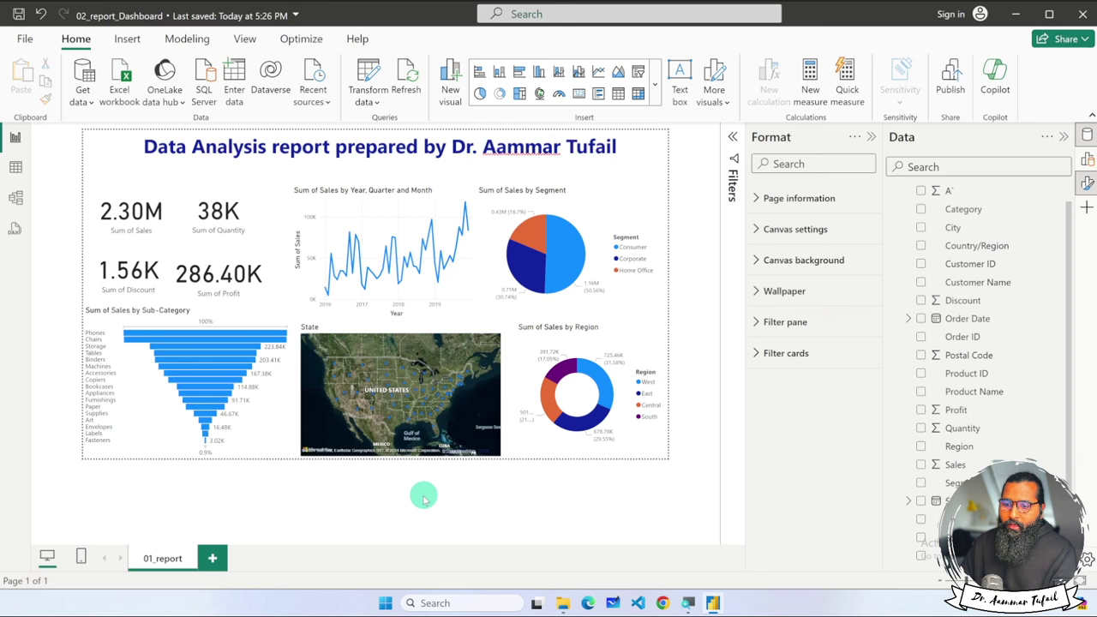
mouse_move(185, 383)
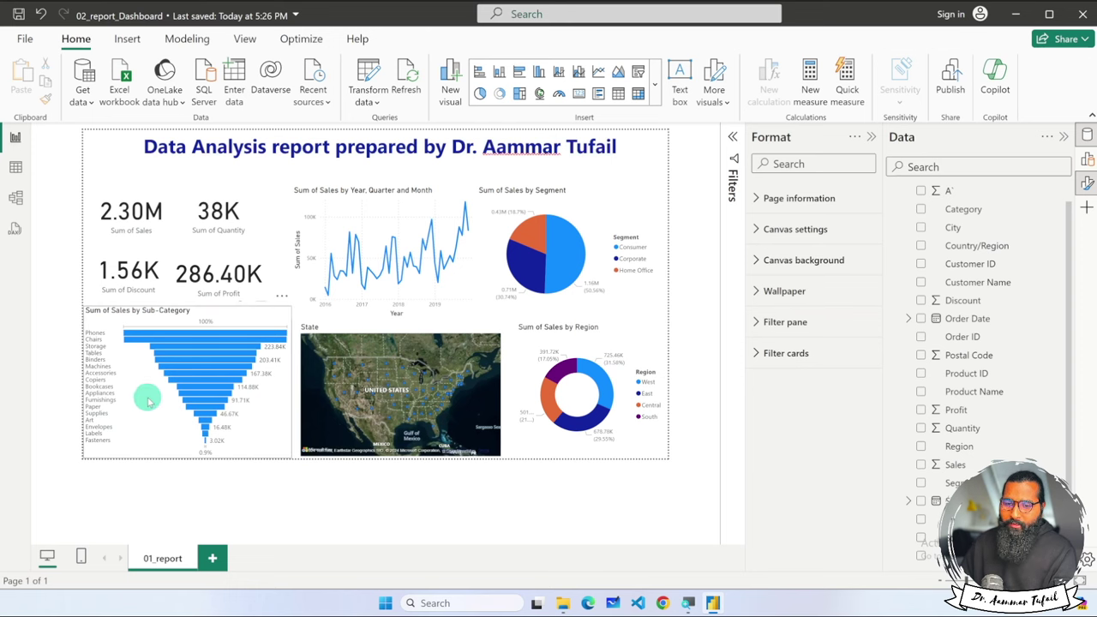
click(142, 402)
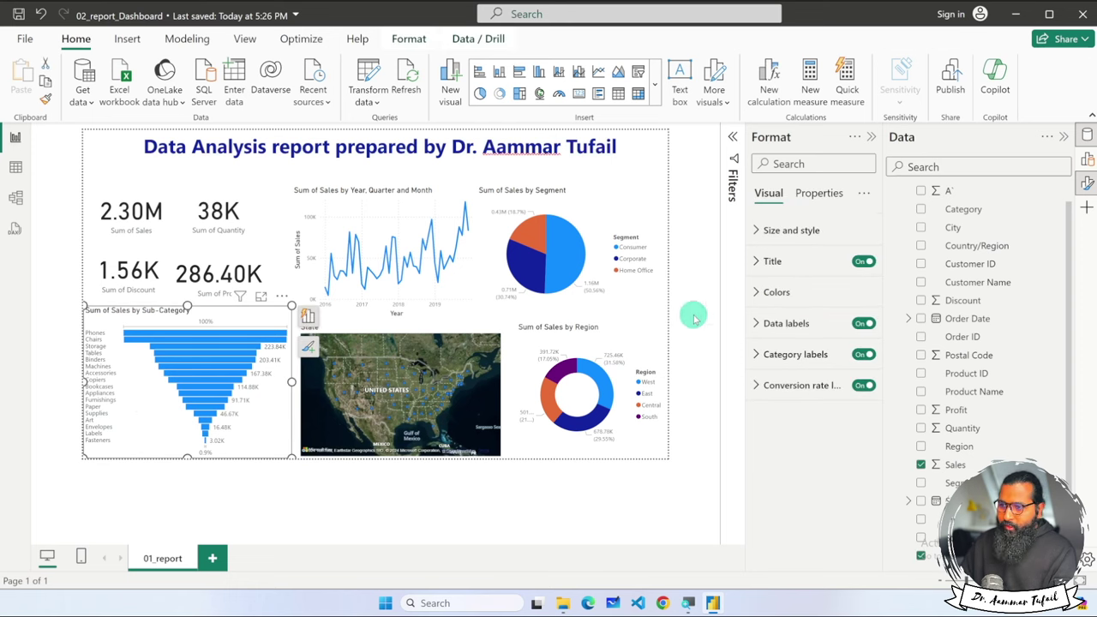
click(751, 292)
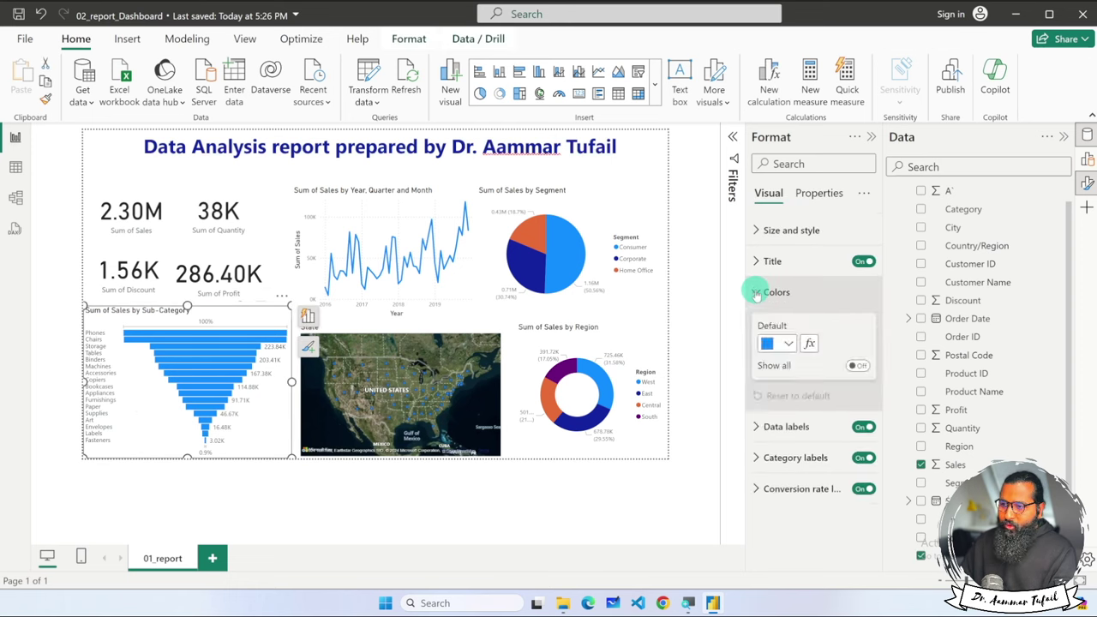
click(809, 343)
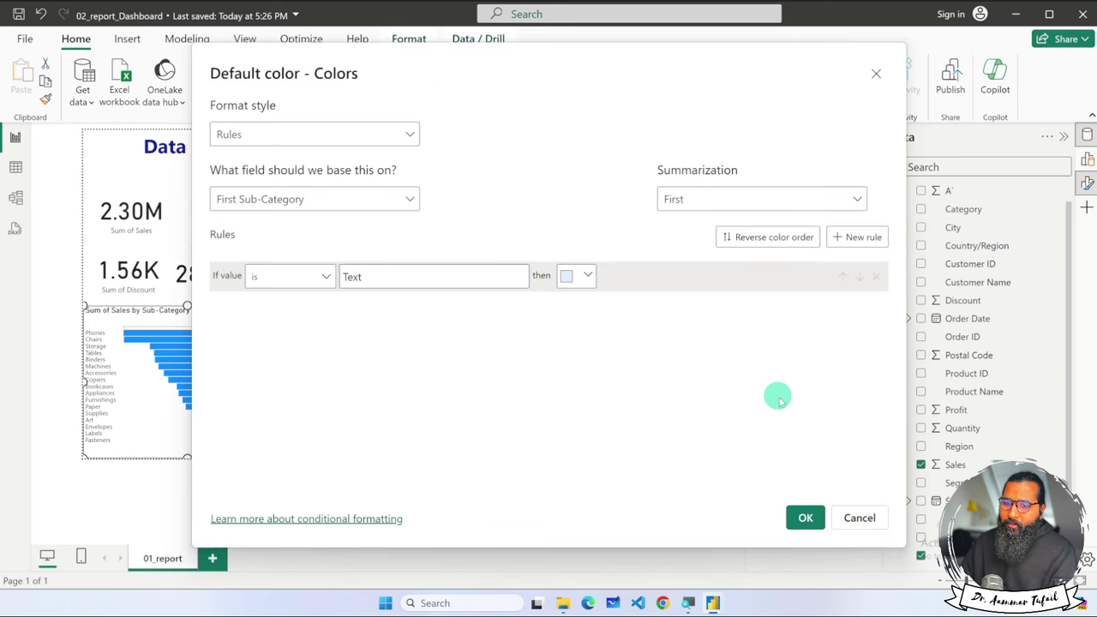
click(806, 518)
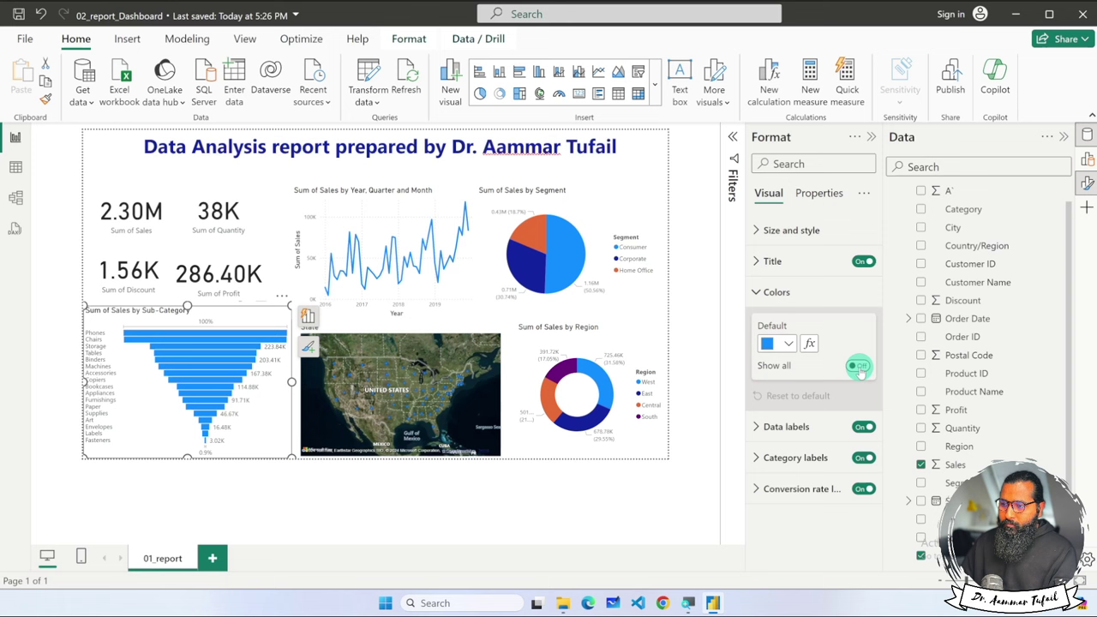
click(758, 292)
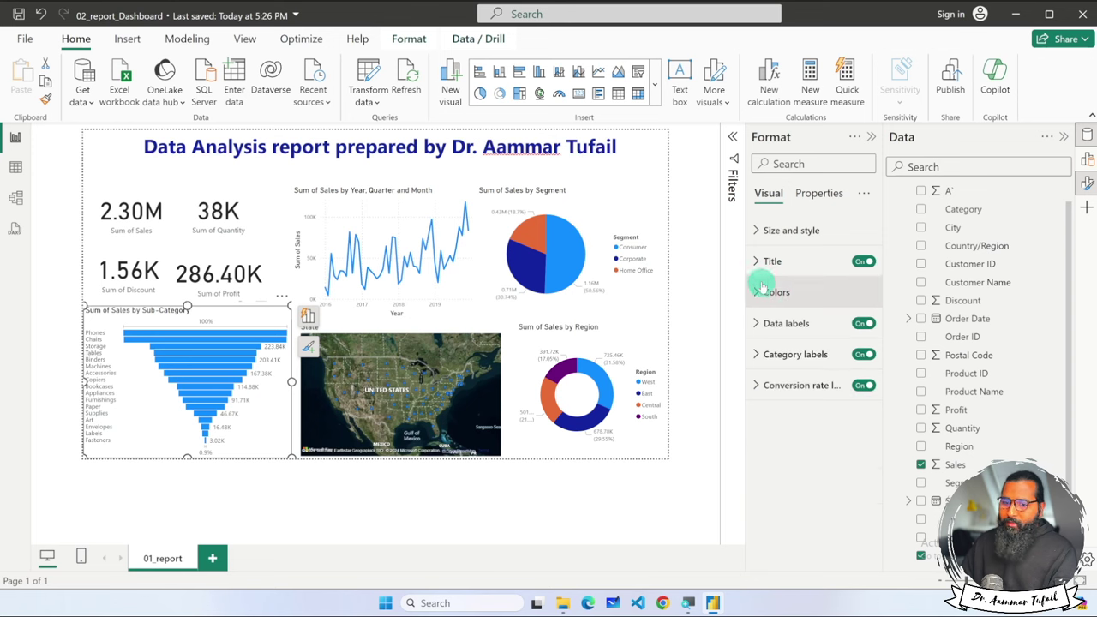
click(480, 531)
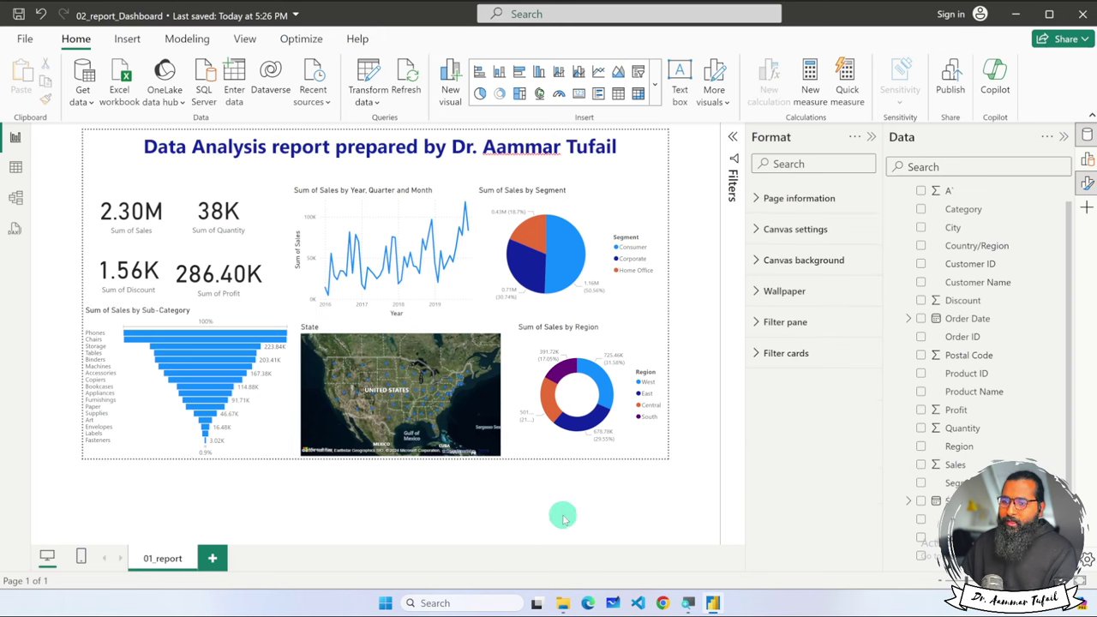
click(870, 138)
Hide the Data pane to enlarge the canvas and select the report title box
click(1067, 137)
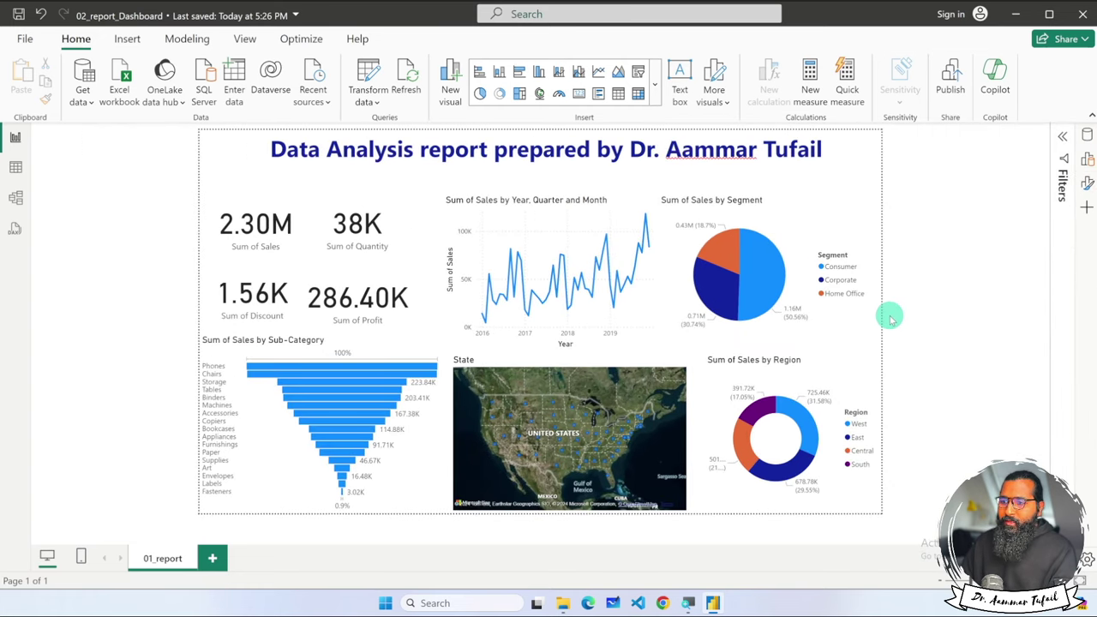
click(543, 152)
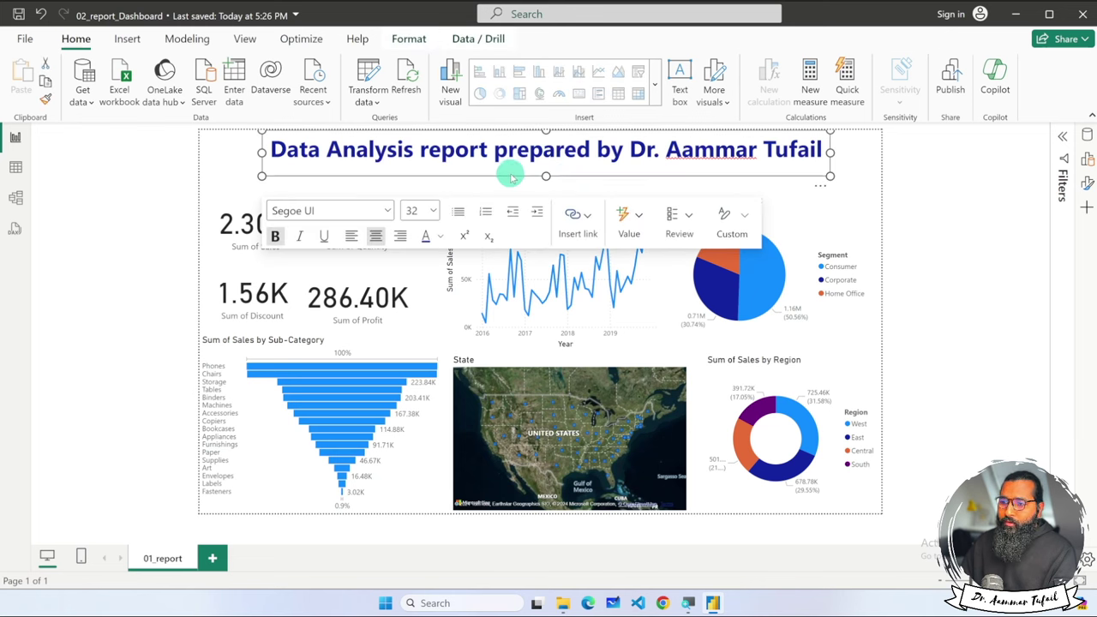
click(407, 39)
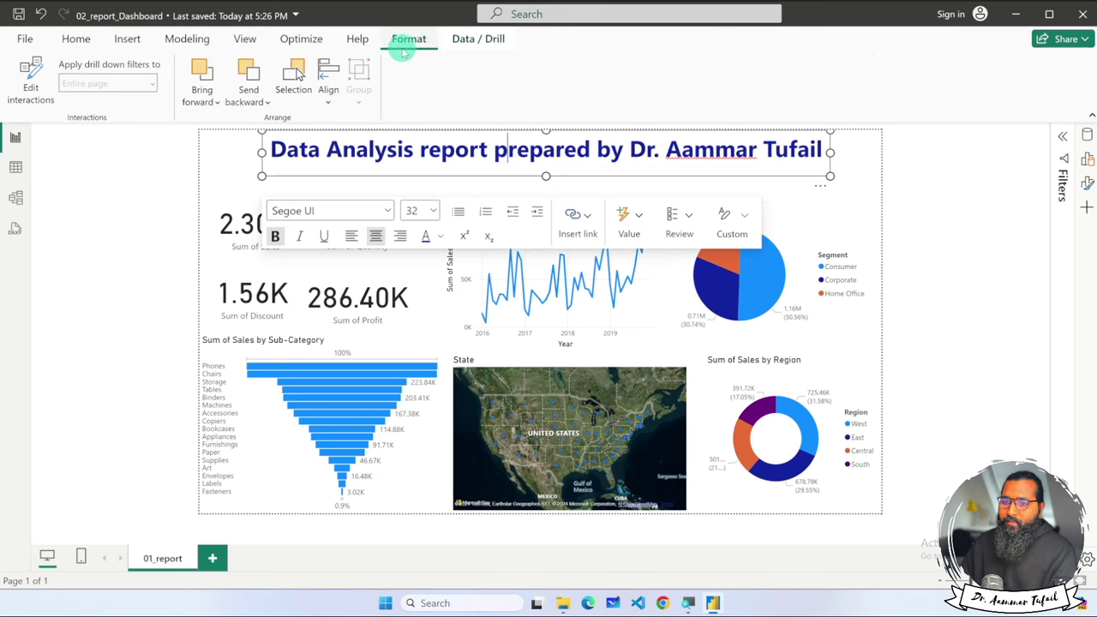
click(331, 135)
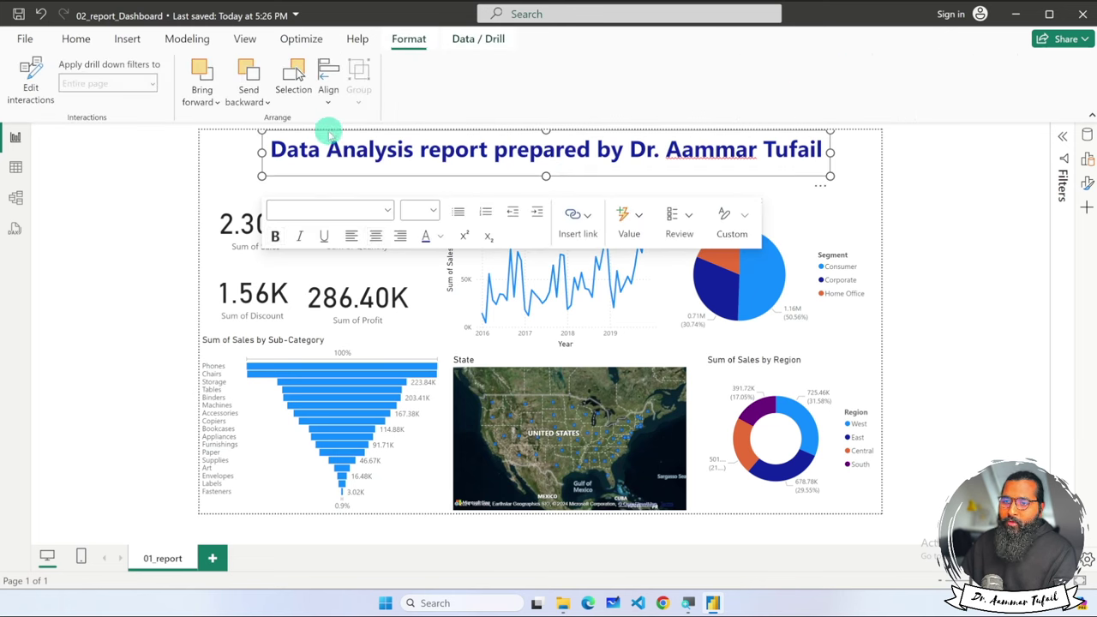
Check the title box's size and position values in its Format settings
click(289, 177)
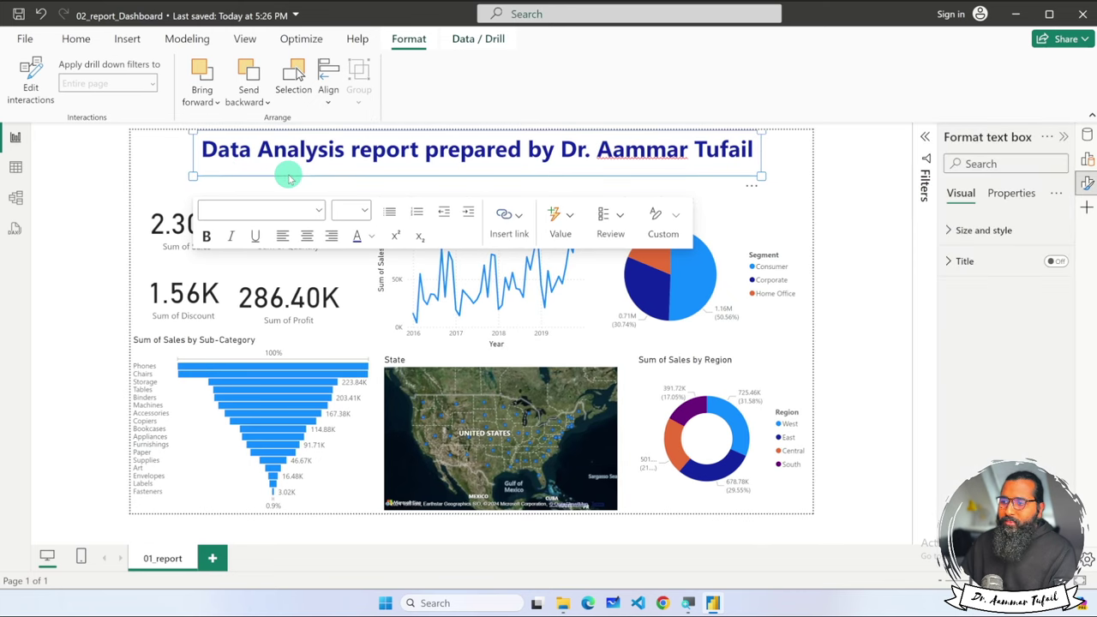
click(948, 231)
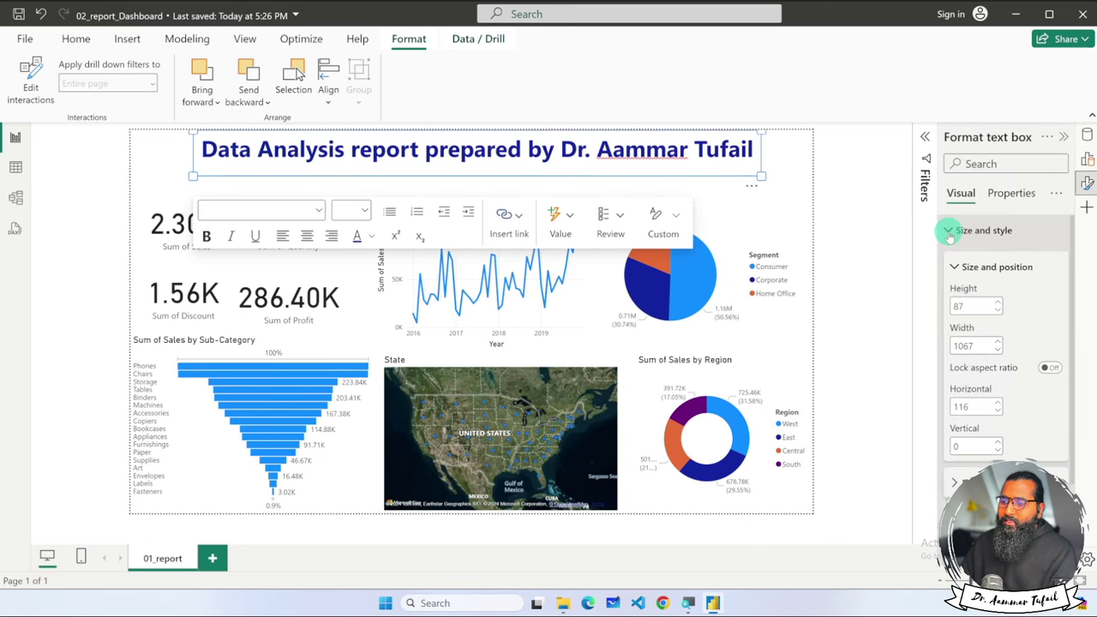
click(948, 231)
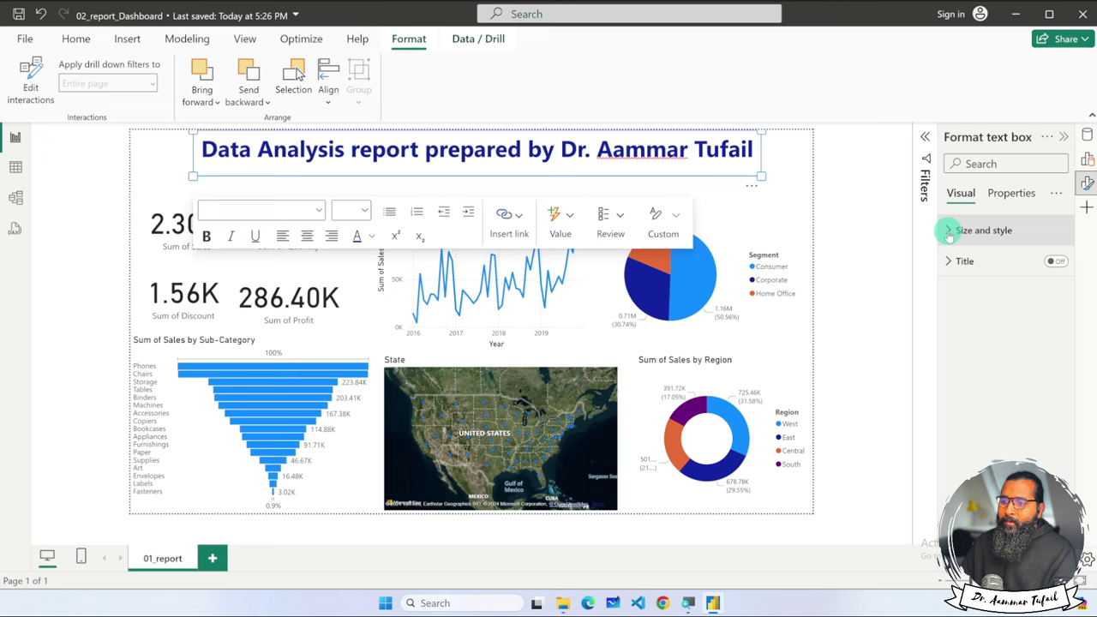
click(843, 217)
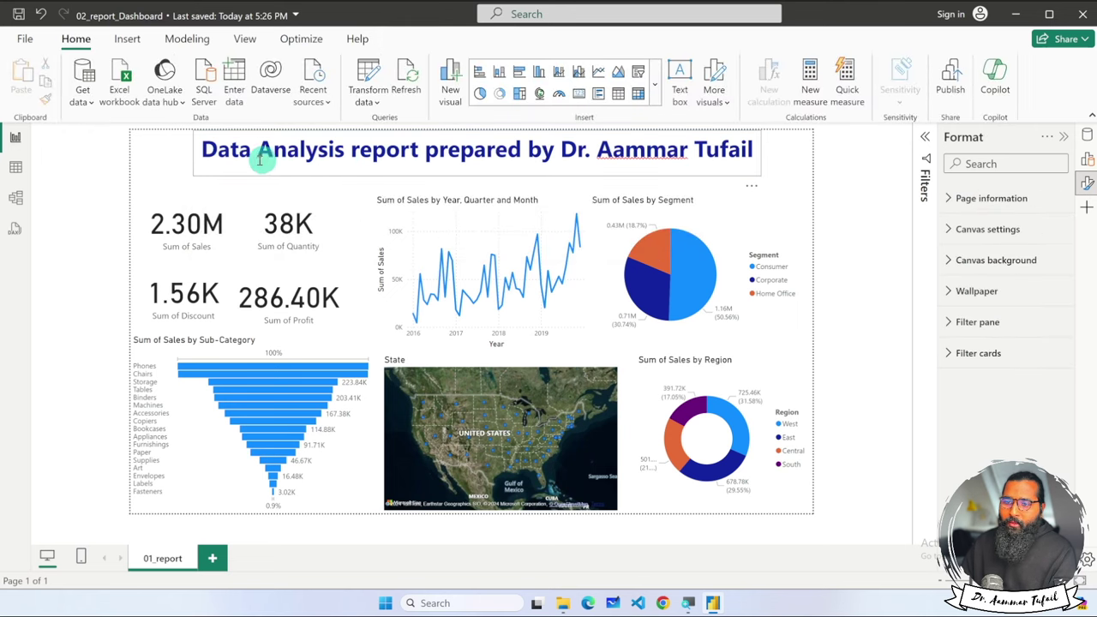
click(244, 40)
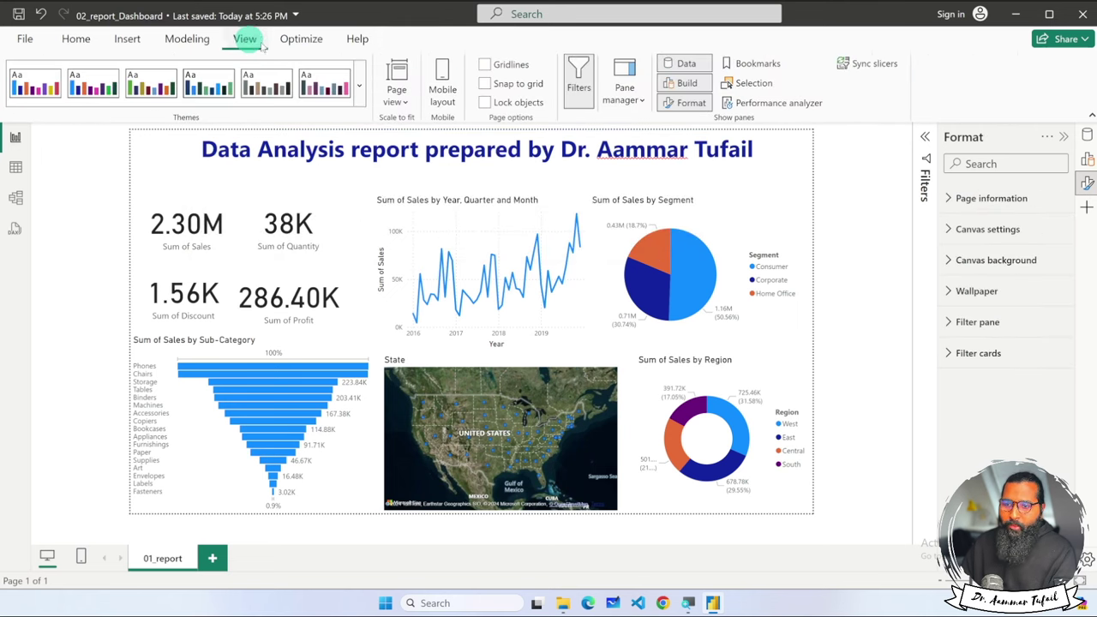
Try the Accessible Default, a green theme, Orchid and other themes on the report
click(363, 99)
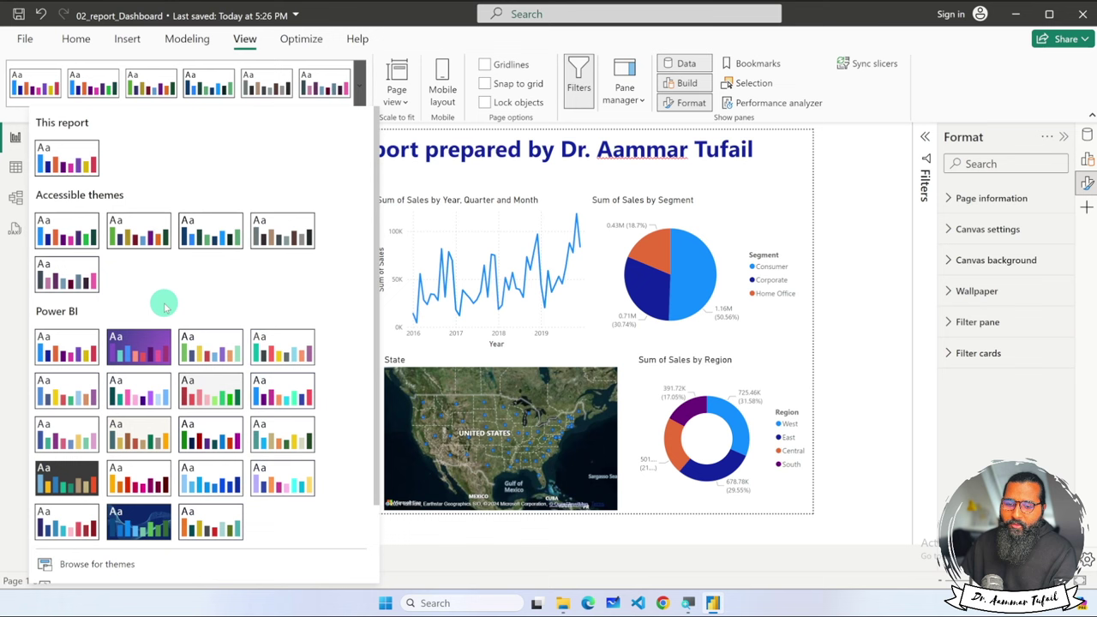
click(65, 235)
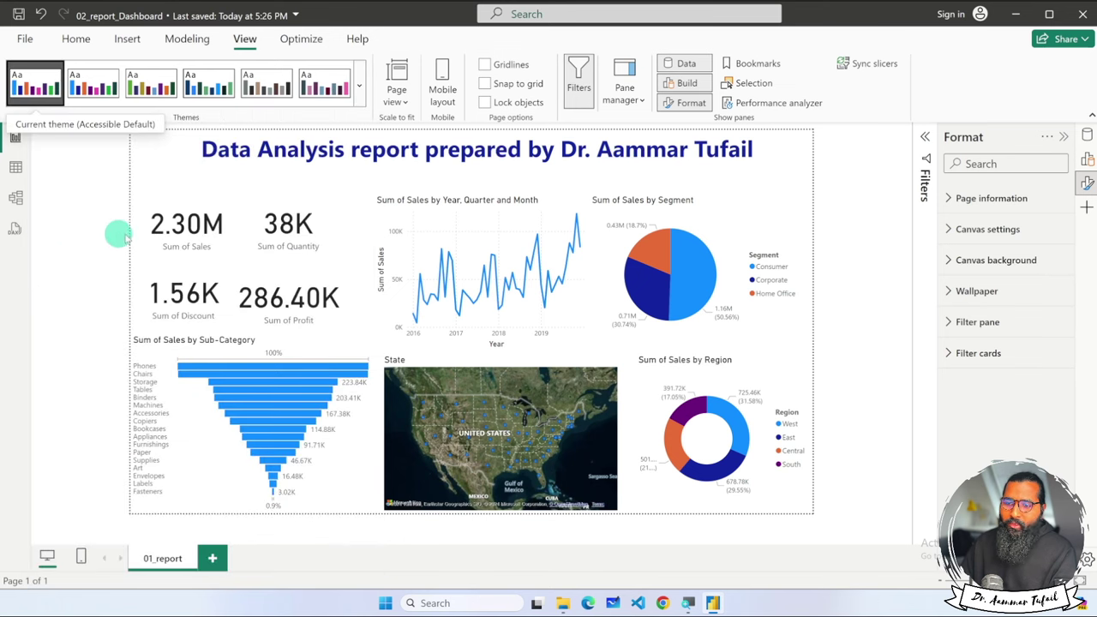
click(151, 83)
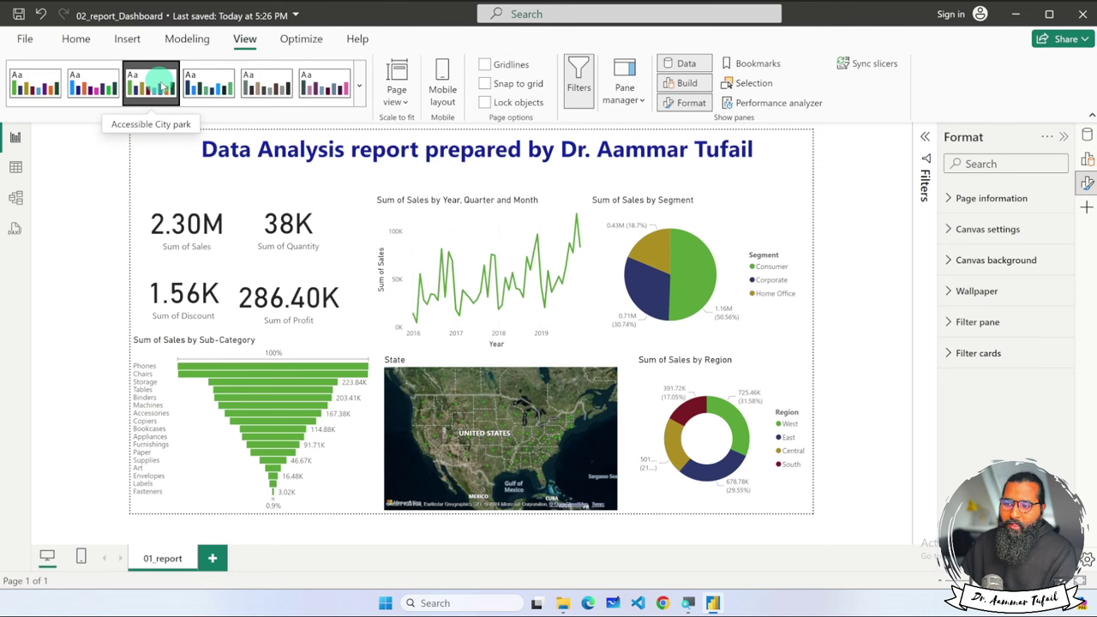
click(279, 86)
click(208, 86)
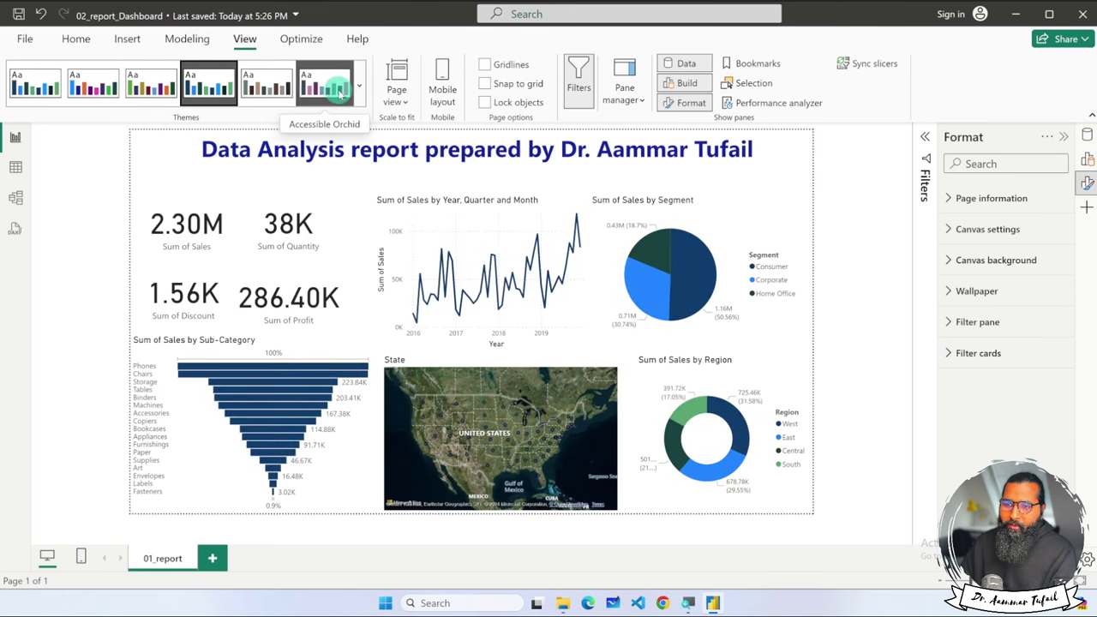
click(338, 86)
Try the purple theme, then apply the dark Innovate theme
click(358, 86)
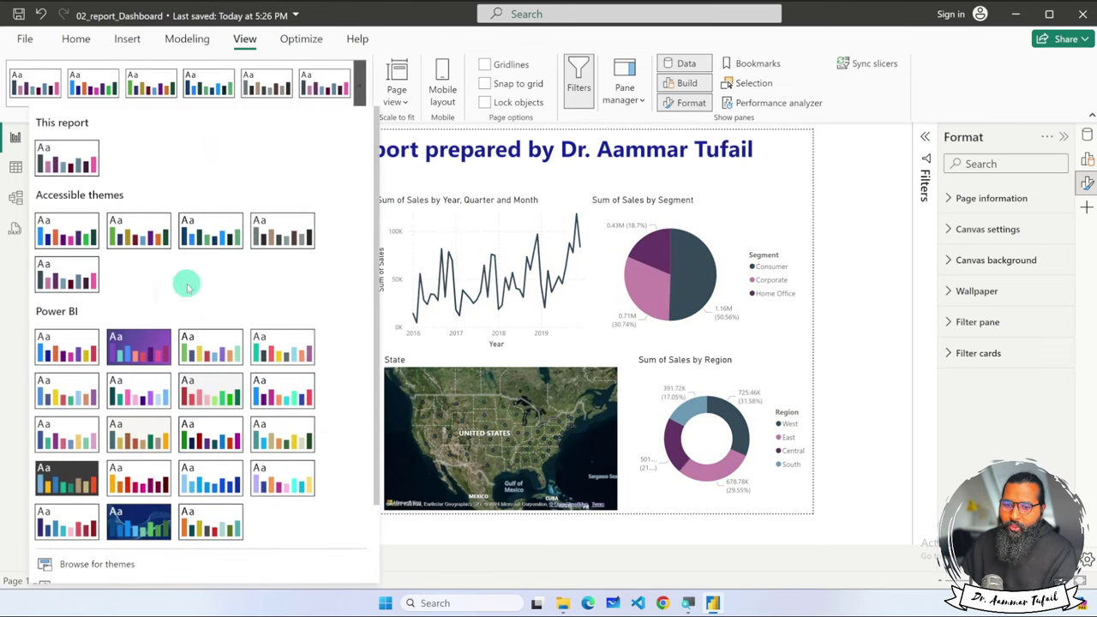
click(140, 342)
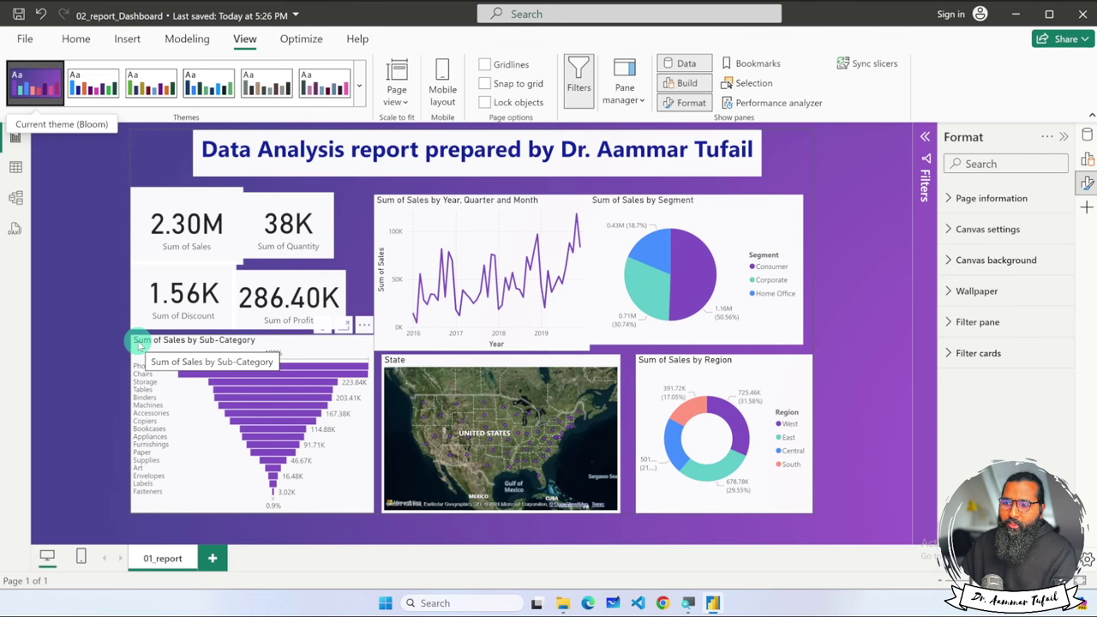
click(358, 85)
scroll(210, 368, down, 2)
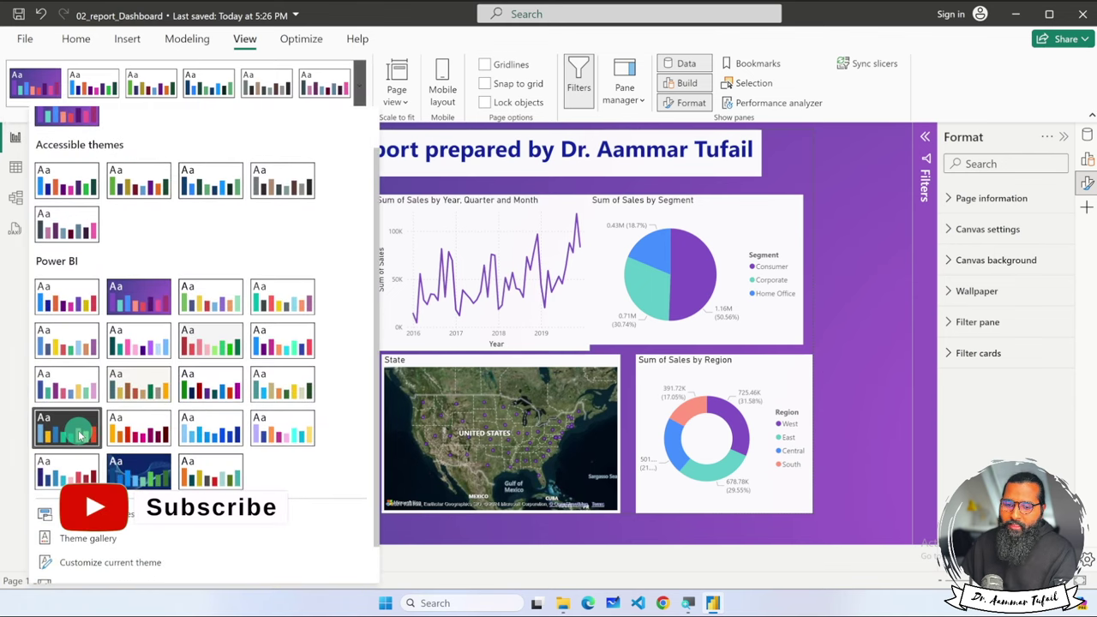
click(78, 434)
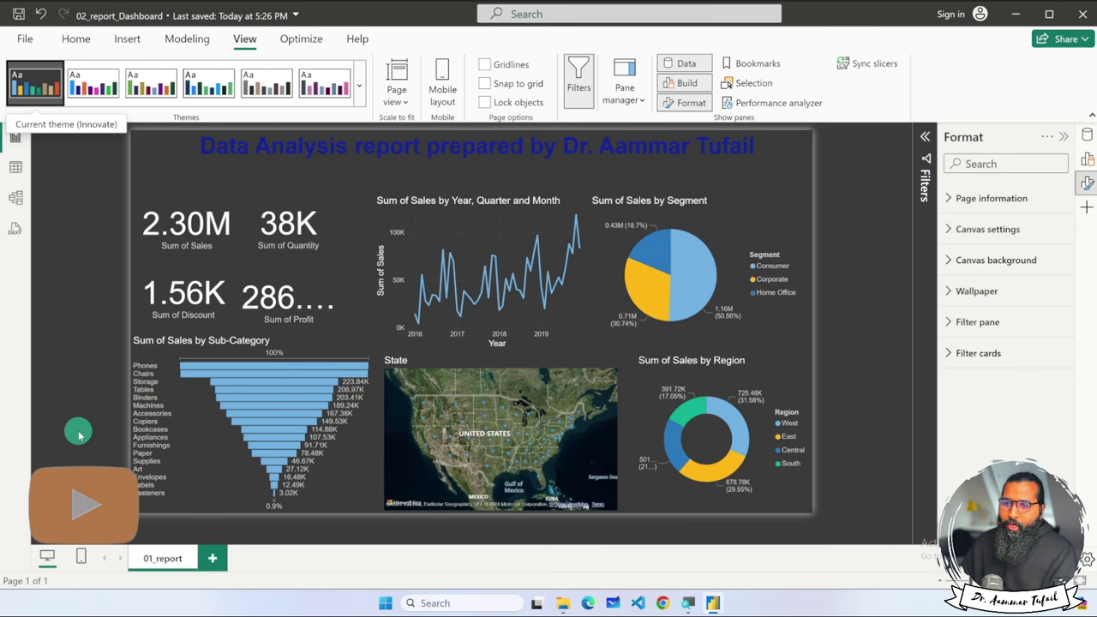
click(254, 146)
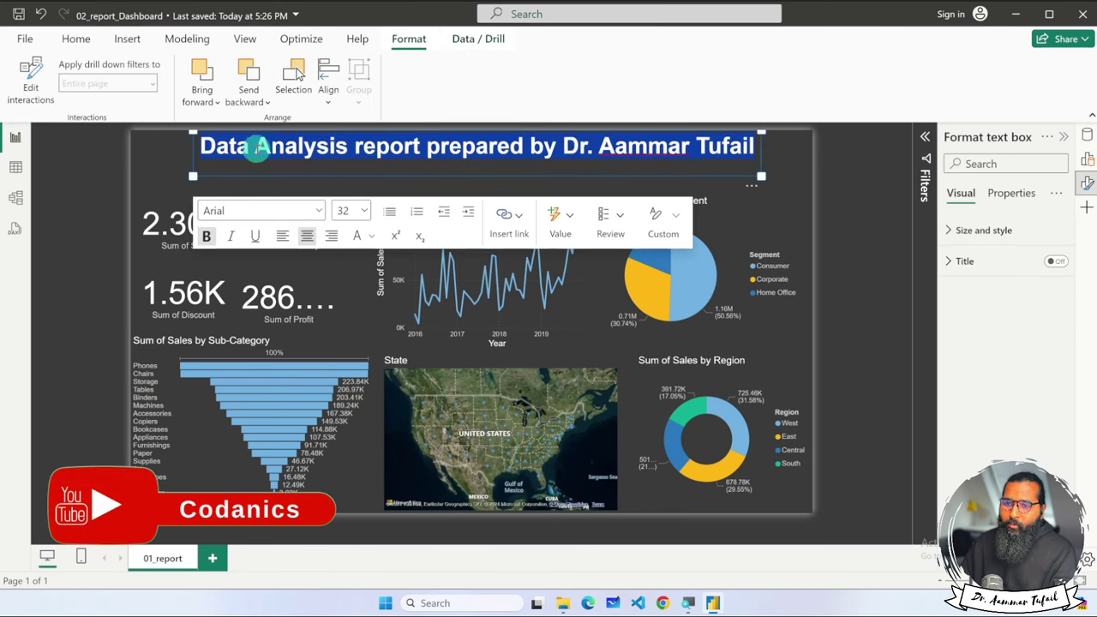
Change the report title text colour to white
click(370, 236)
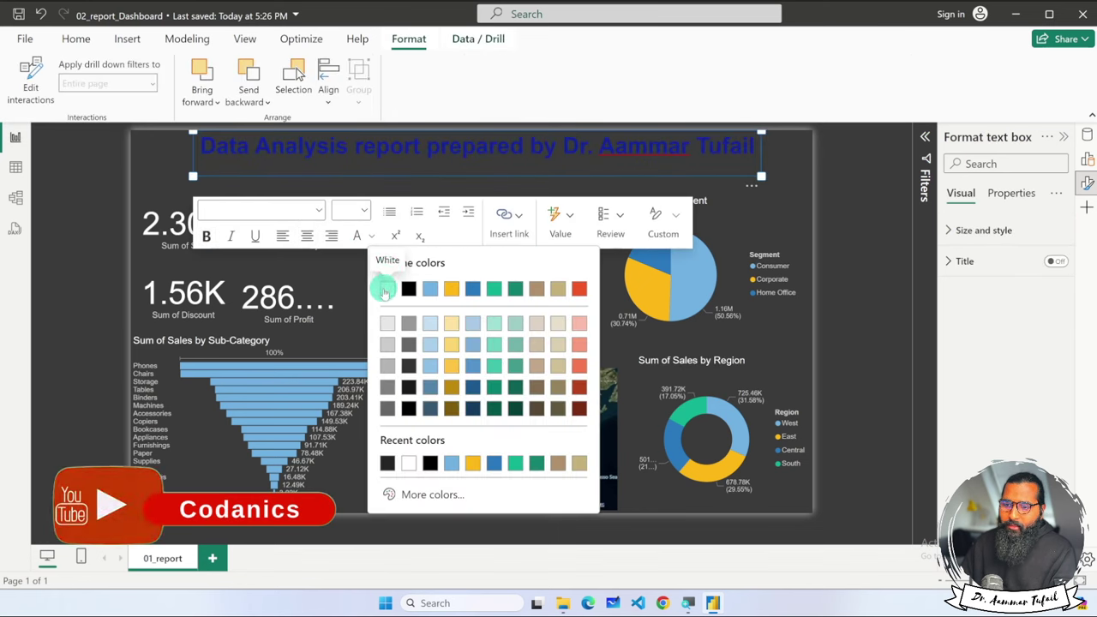
click(381, 288)
click(853, 242)
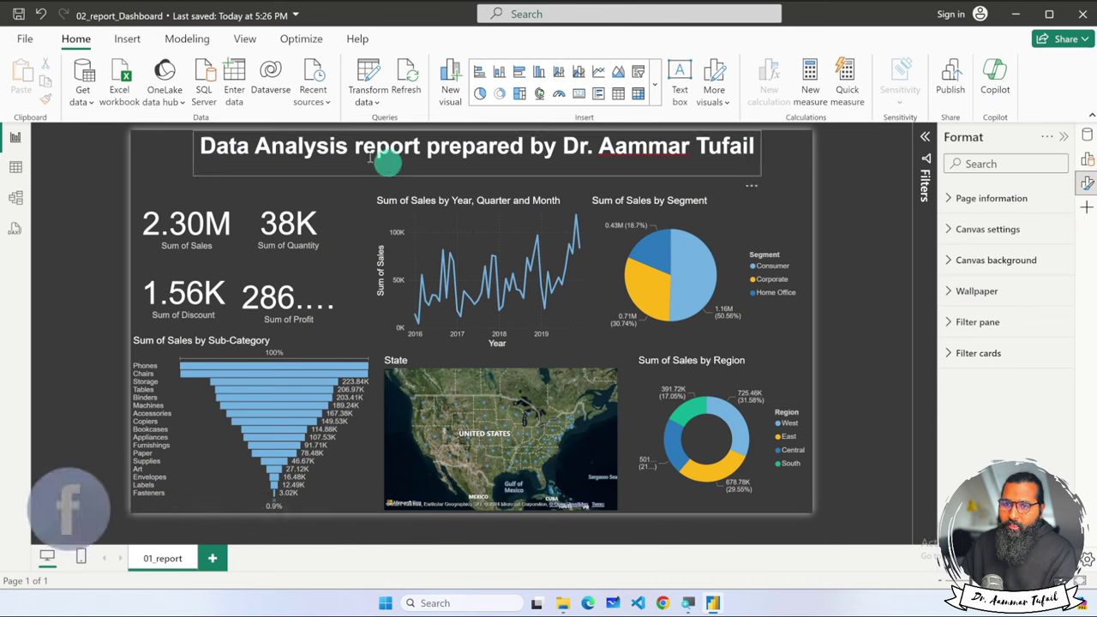
click(244, 38)
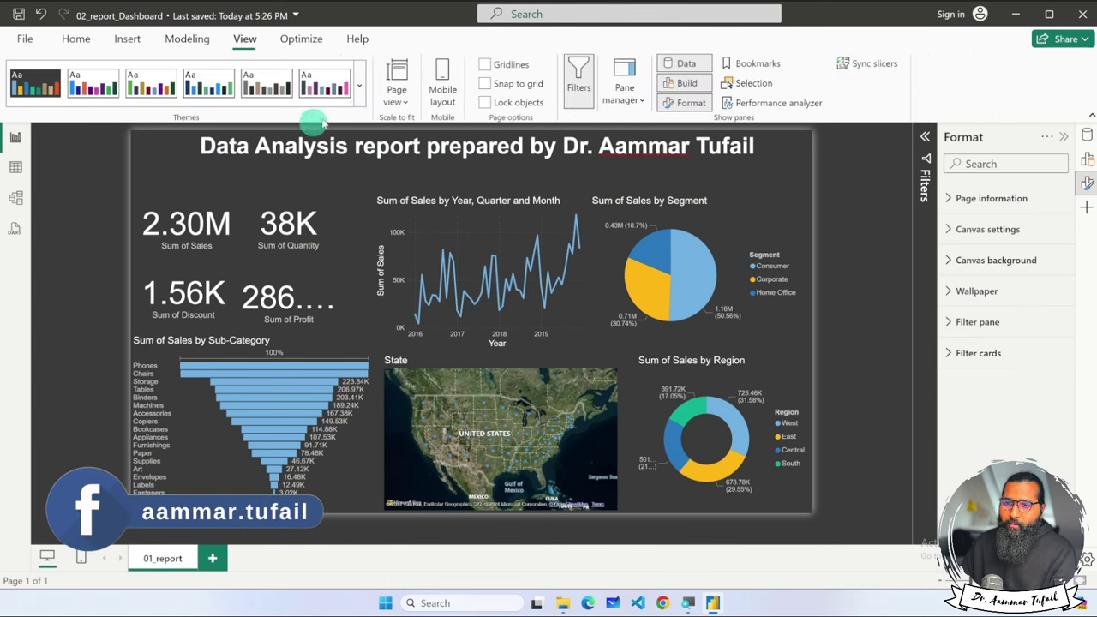
click(360, 91)
scroll(146, 403, down, 2)
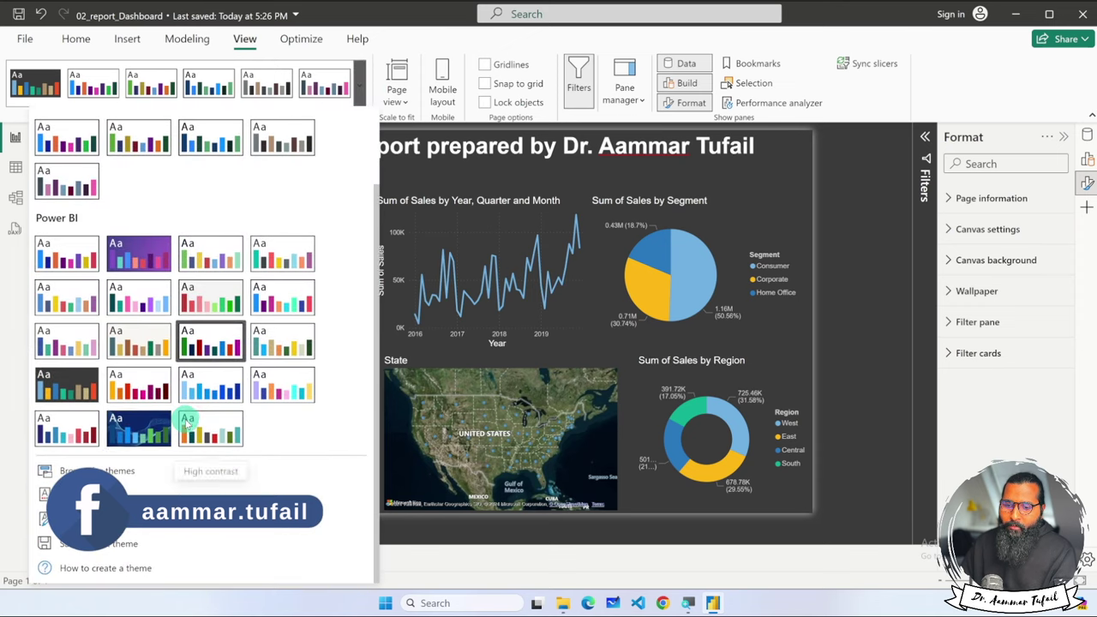
click(139, 429)
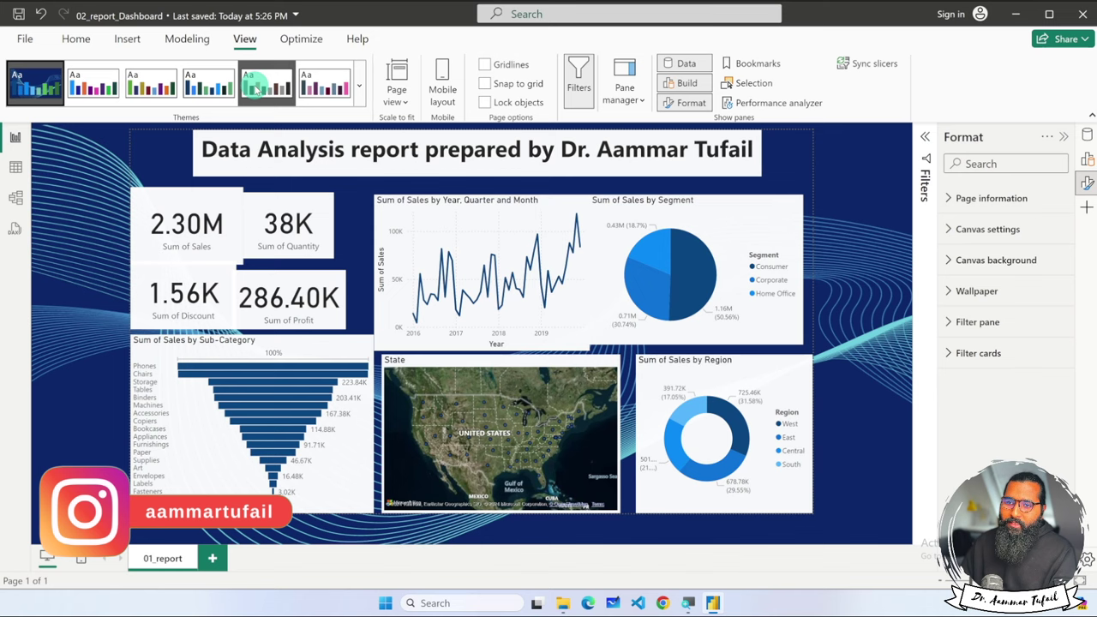
click(361, 89)
click(52, 471)
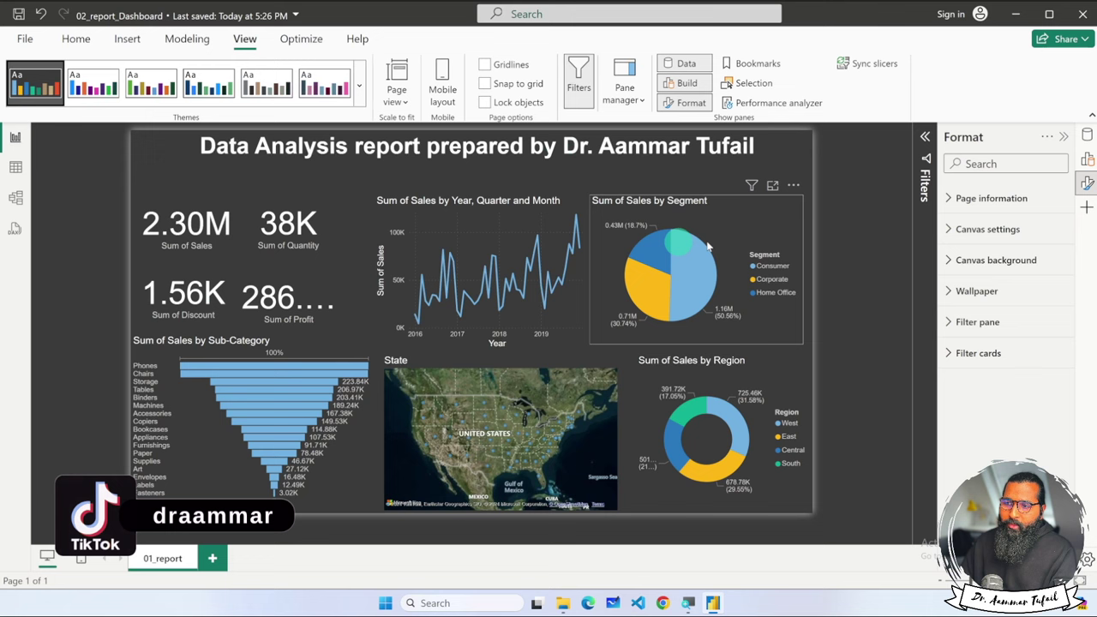
click(744, 148)
Recolour the whole title text gold
triple_click(741, 148)
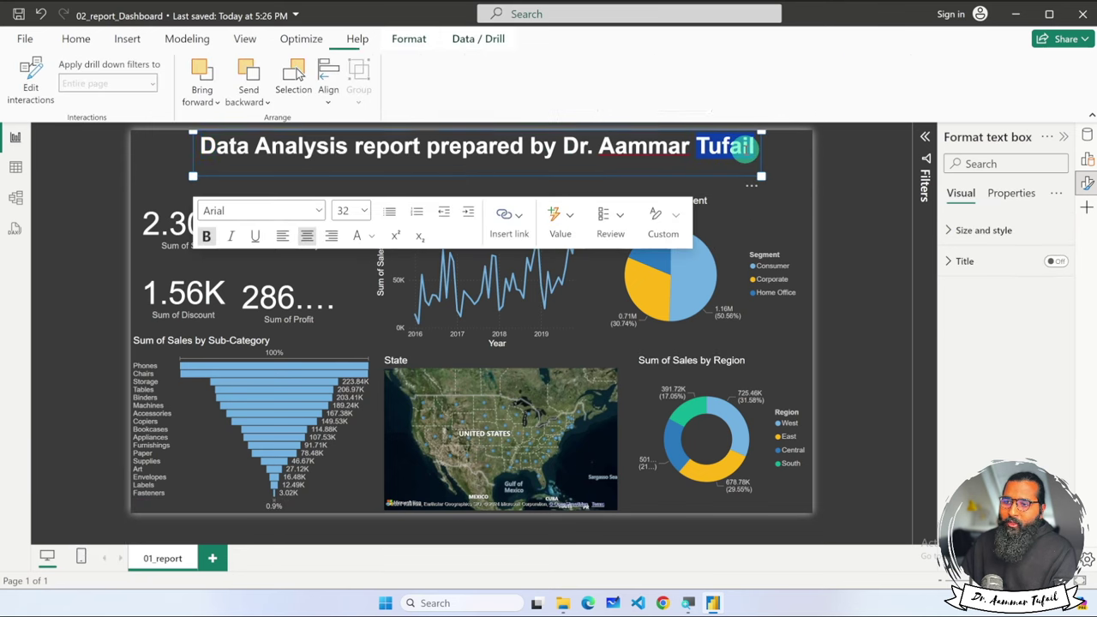
click(368, 236)
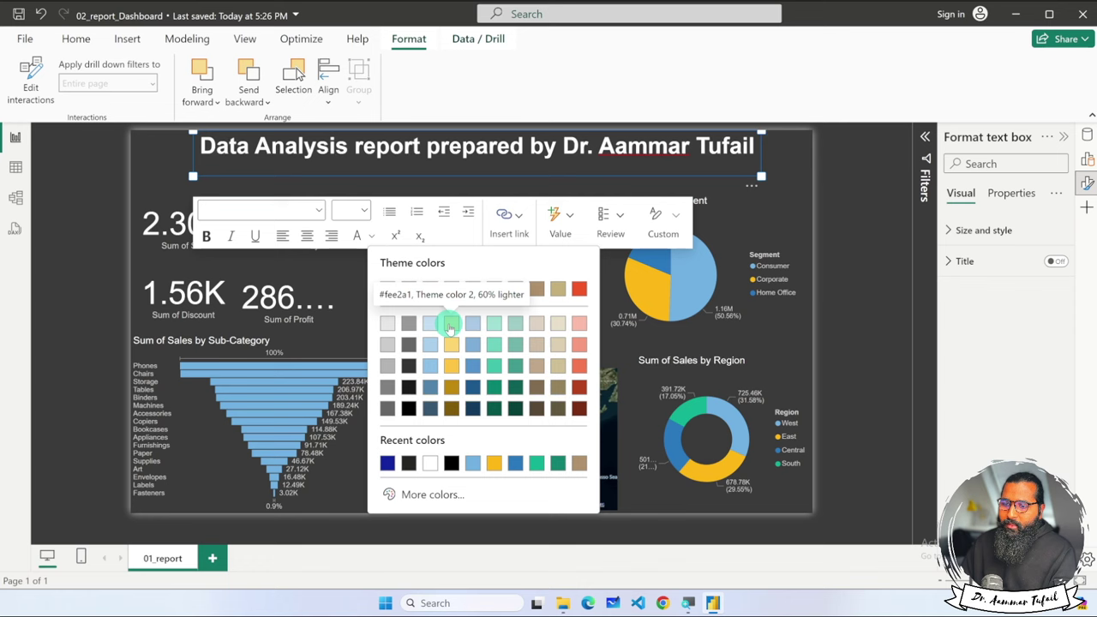
click(493, 463)
click(860, 300)
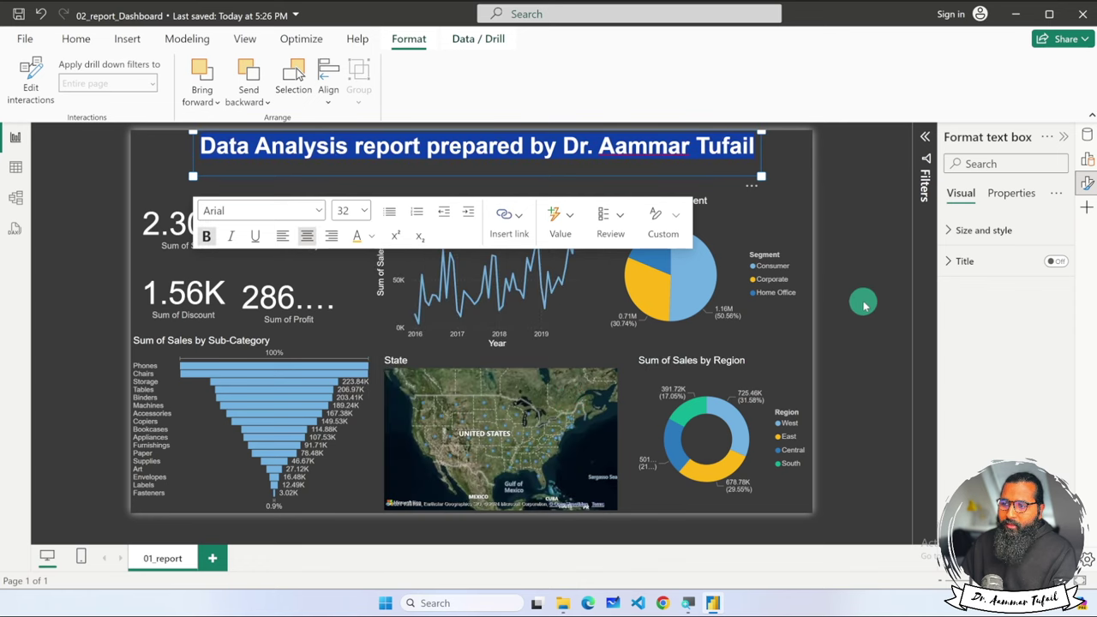
Move the title box slightly lower on the page
click(505, 156)
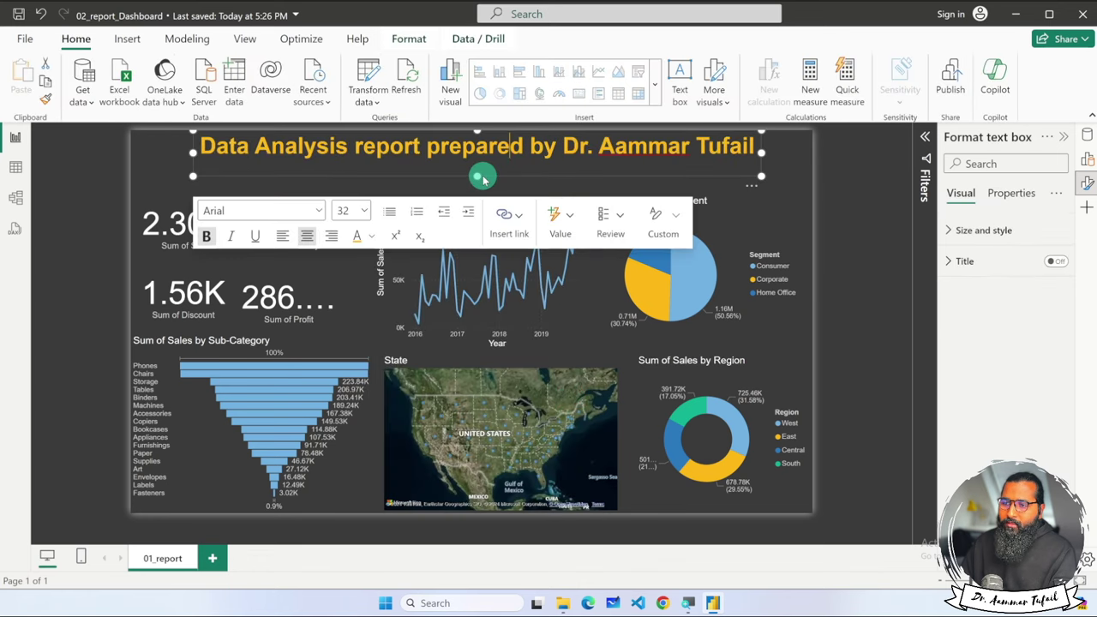
drag(482, 174, 482, 183)
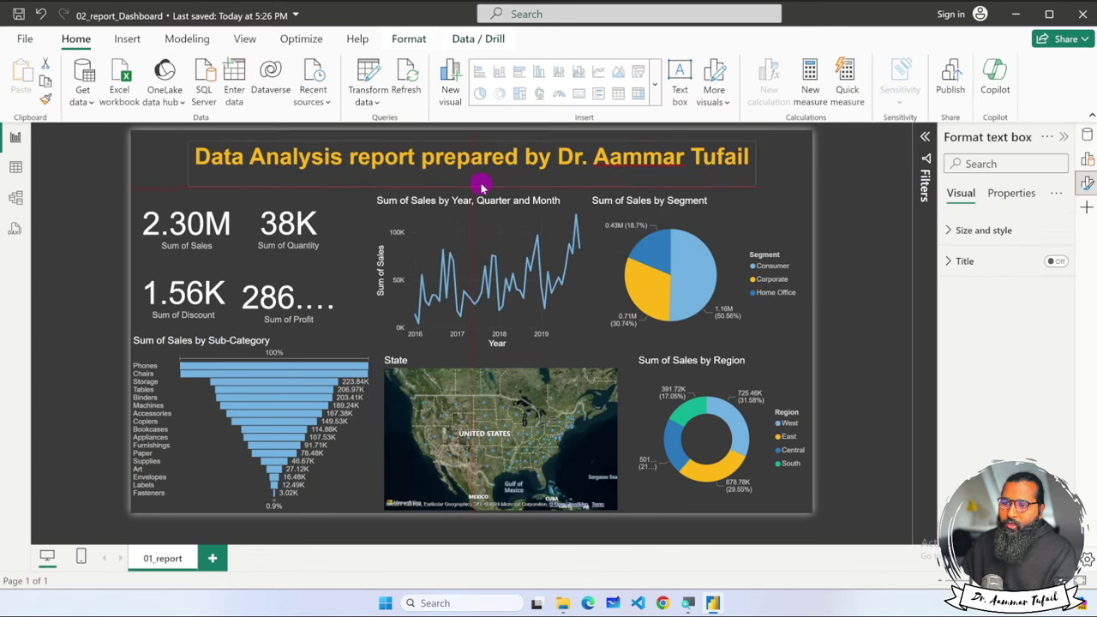
click(859, 289)
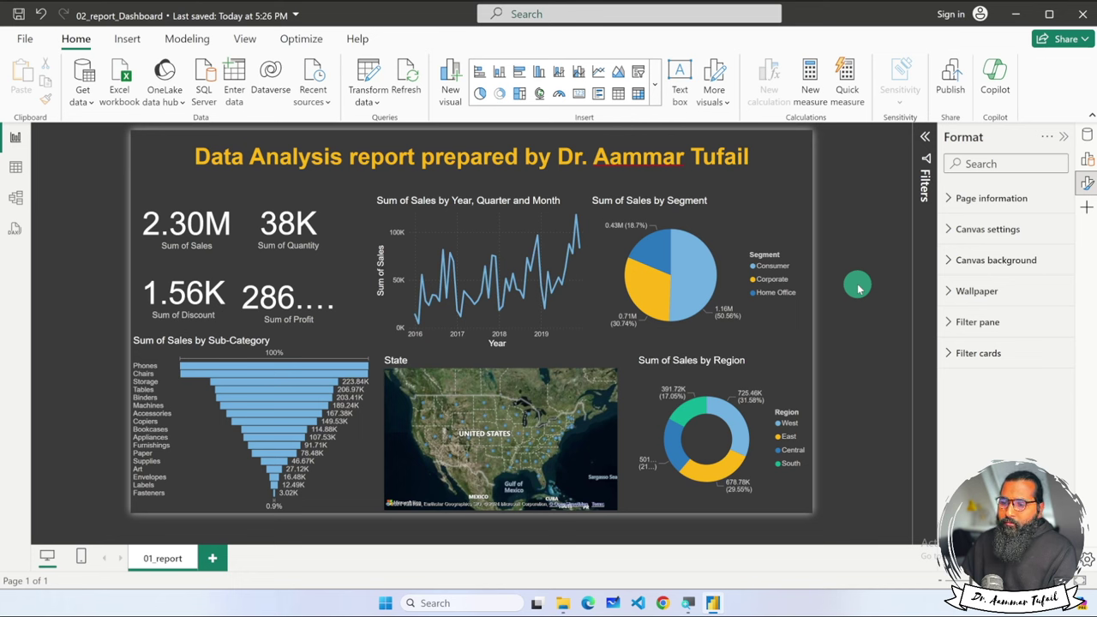
Cross-filter by the donut's West, East, Central and South legend items, ending on South
click(777, 423)
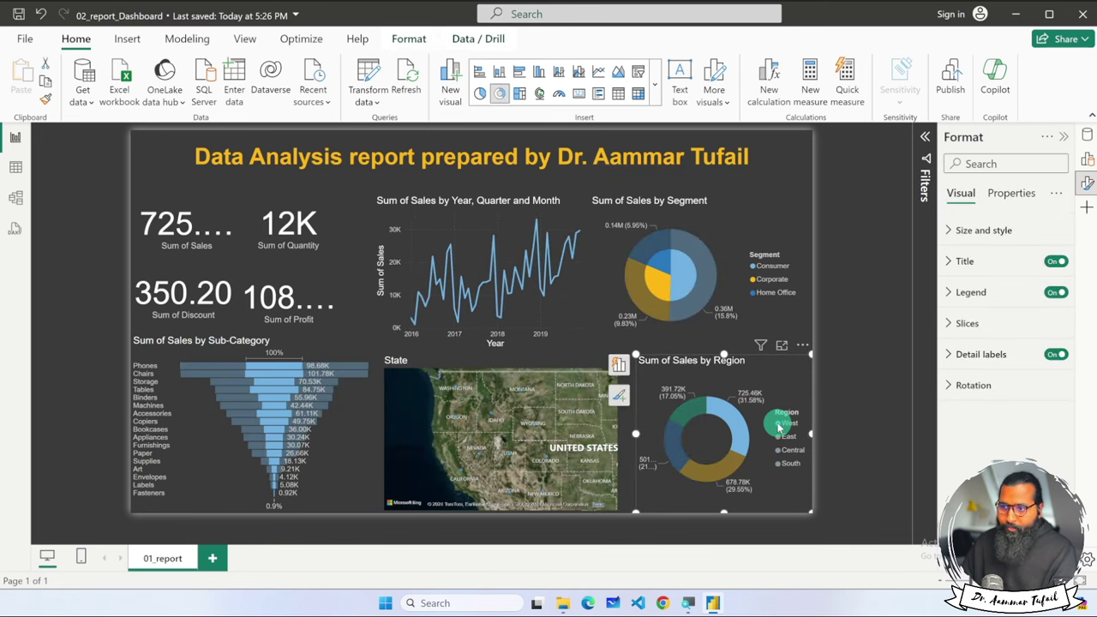
scroll(778, 426, up, 2)
scroll(777, 426, up, 2)
scroll(778, 426, up, 1)
scroll(778, 426, up, 1)
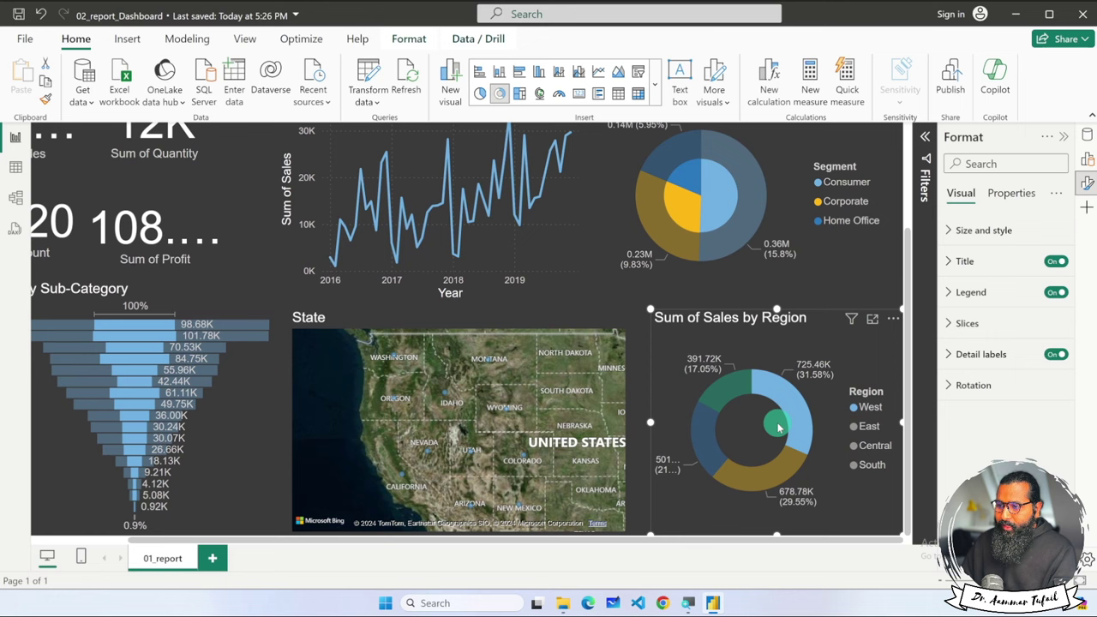
click(855, 431)
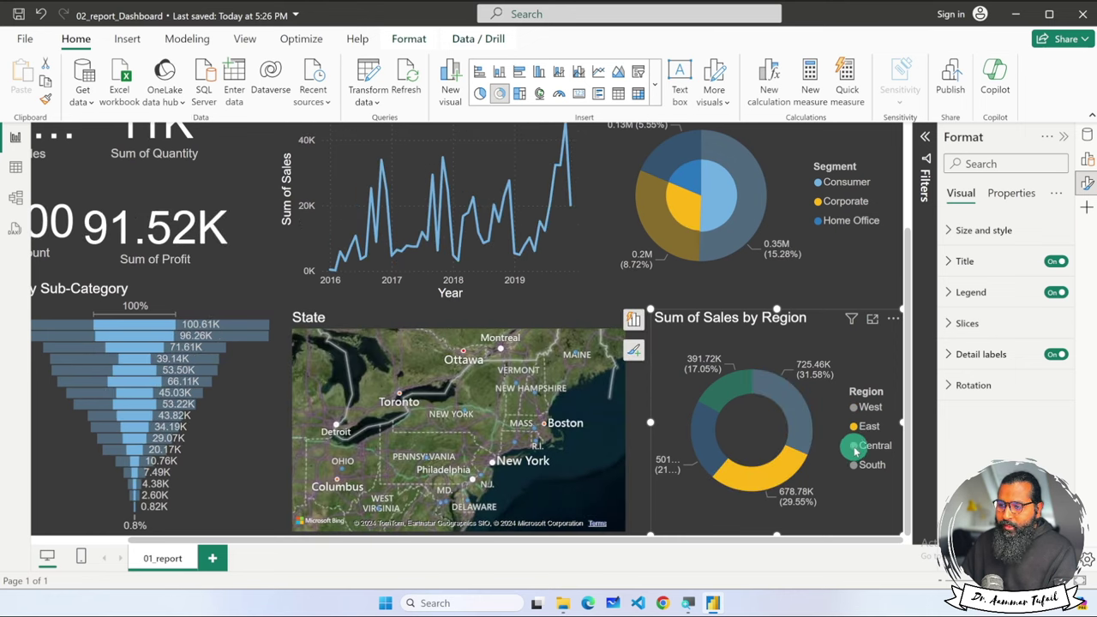
click(855, 446)
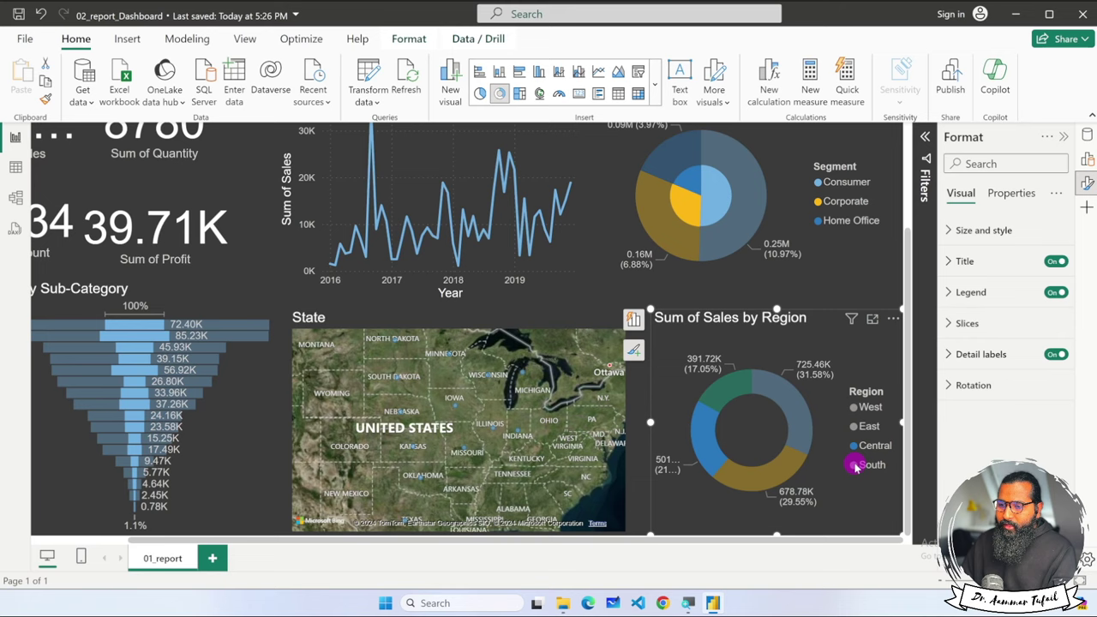
click(855, 465)
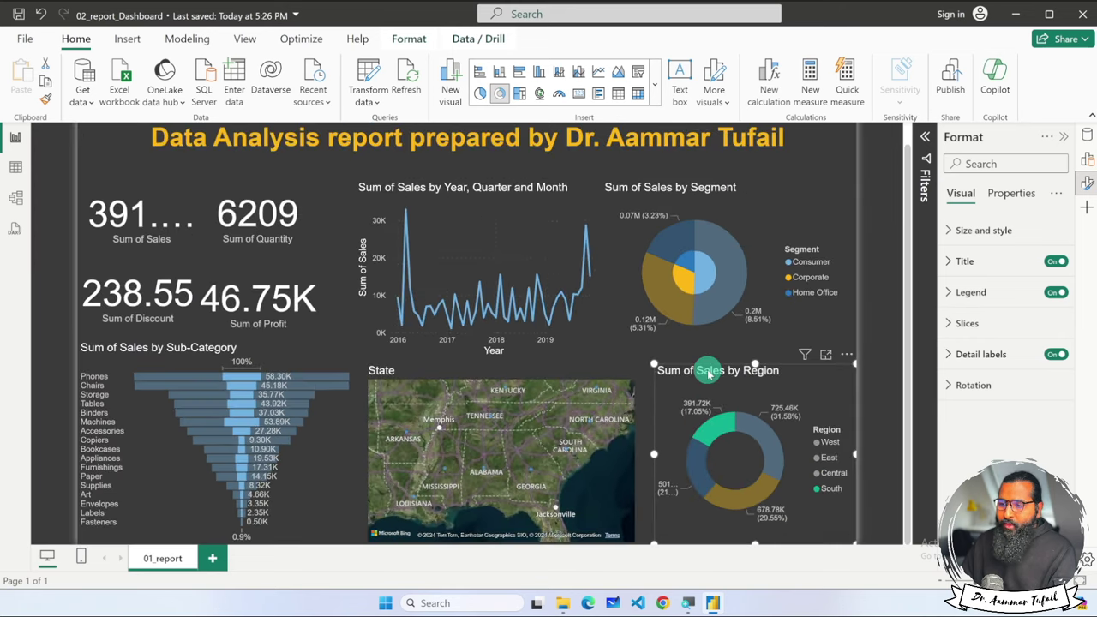
click(819, 458)
click(823, 472)
click(822, 487)
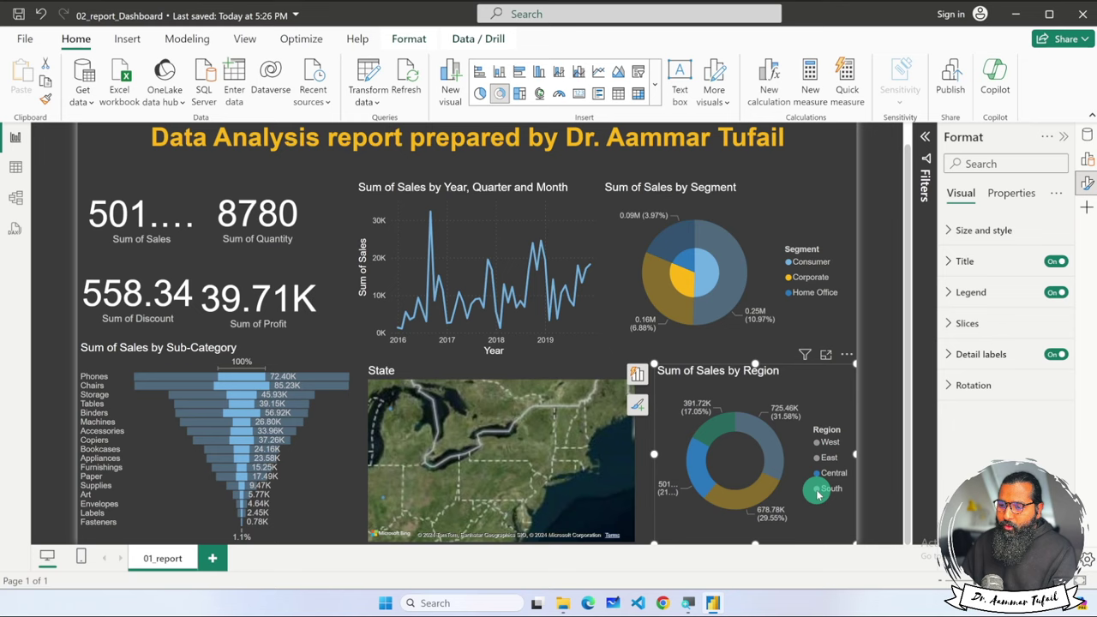
click(819, 378)
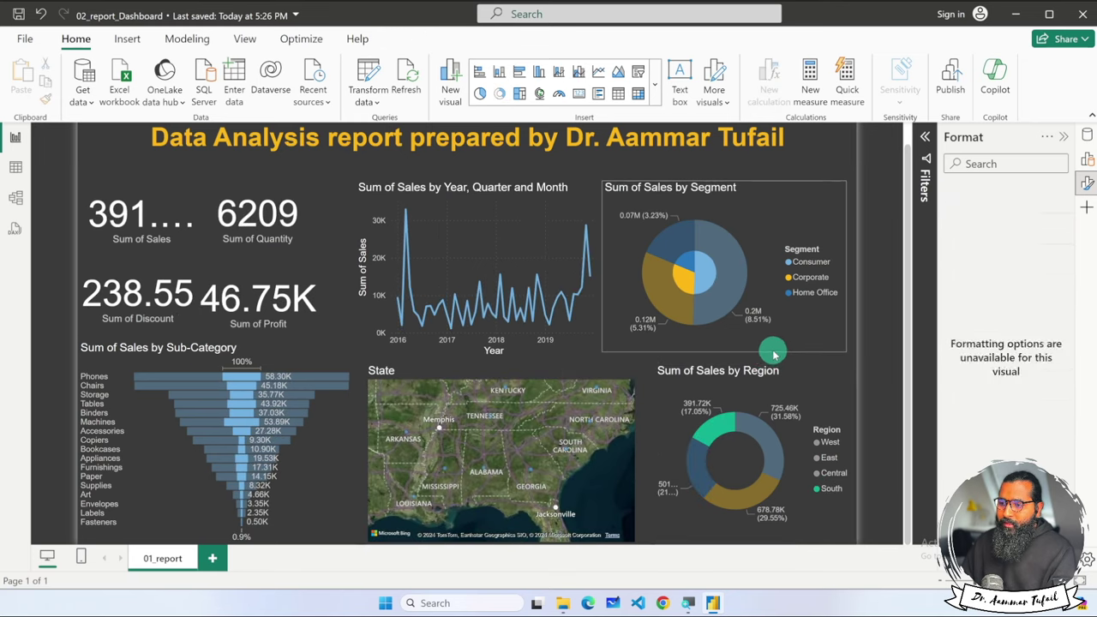
Clear the South donut filter, briefly filter to the Consumer pie slice, then clear it too
click(821, 430)
click(818, 446)
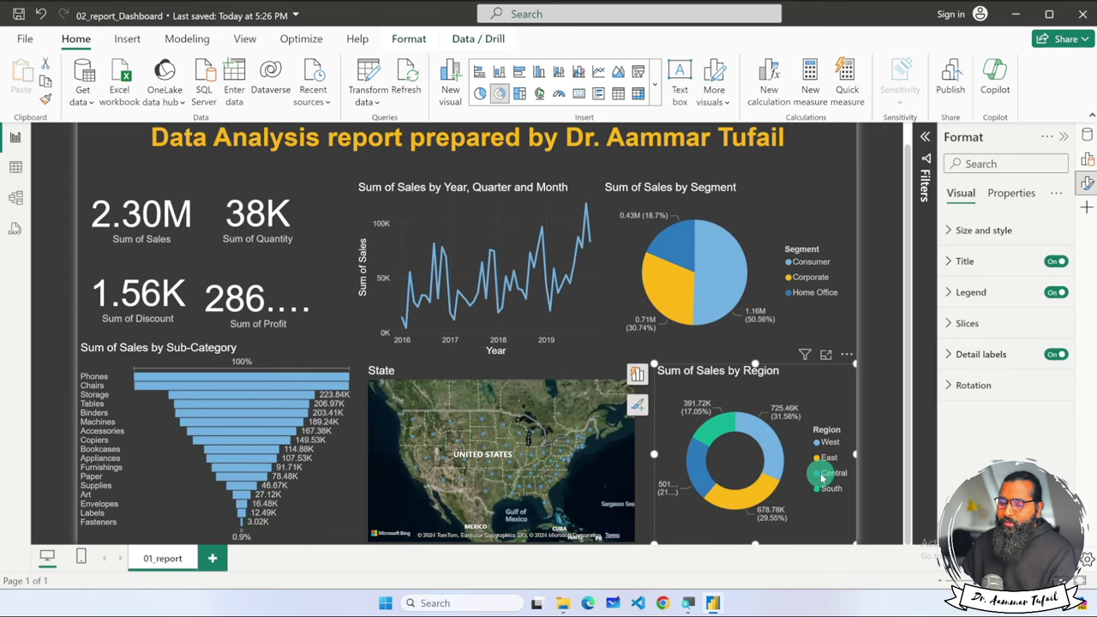
click(722, 266)
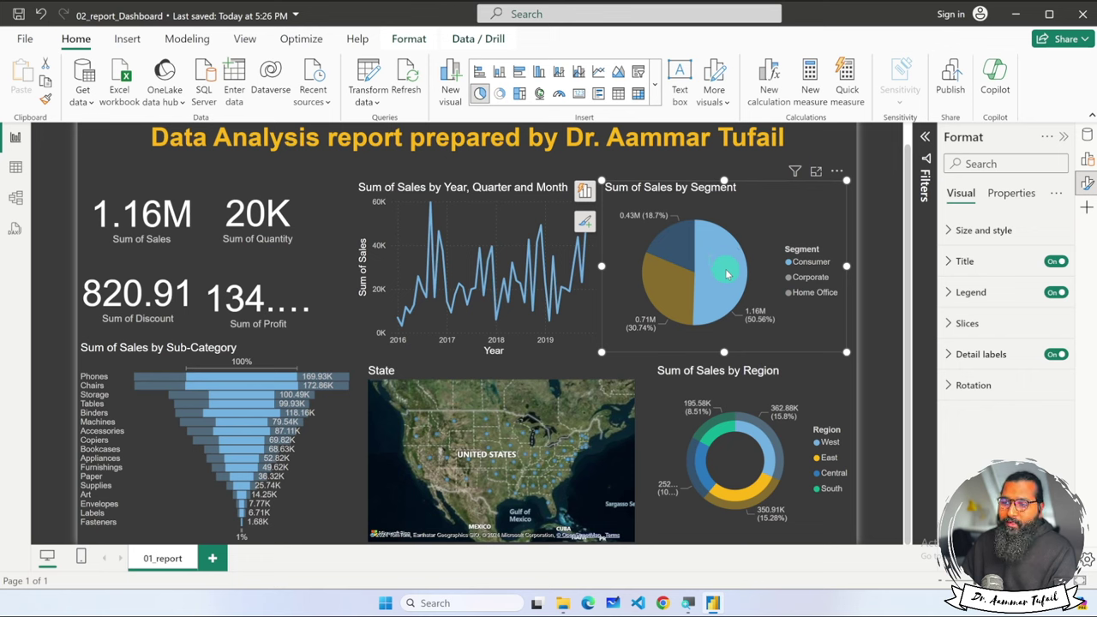
click(722, 291)
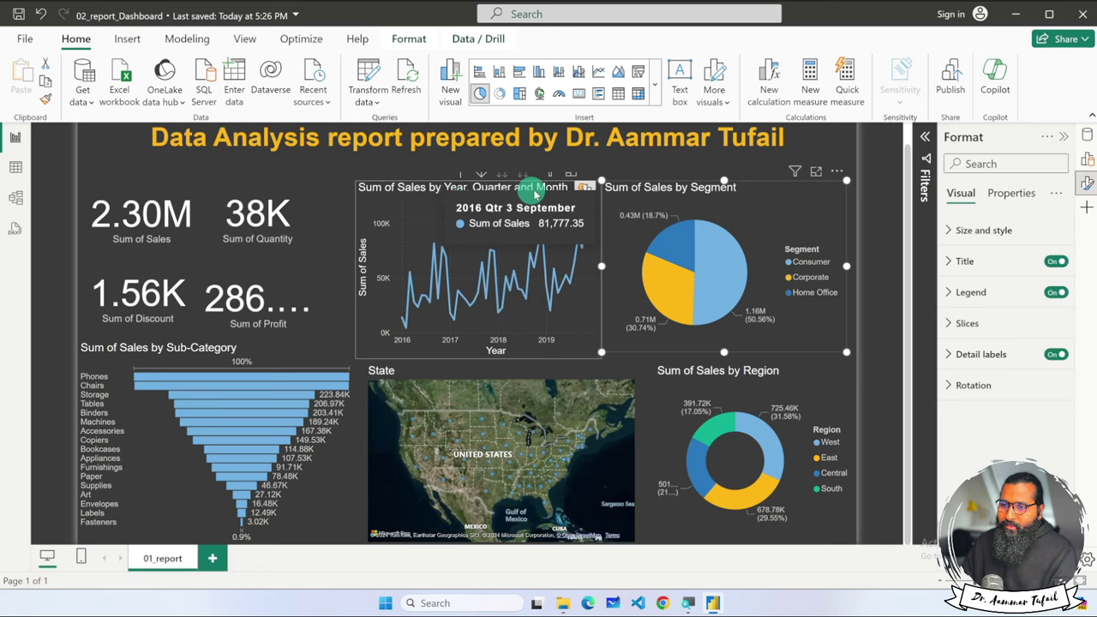
scroll(561, 219, up, 1)
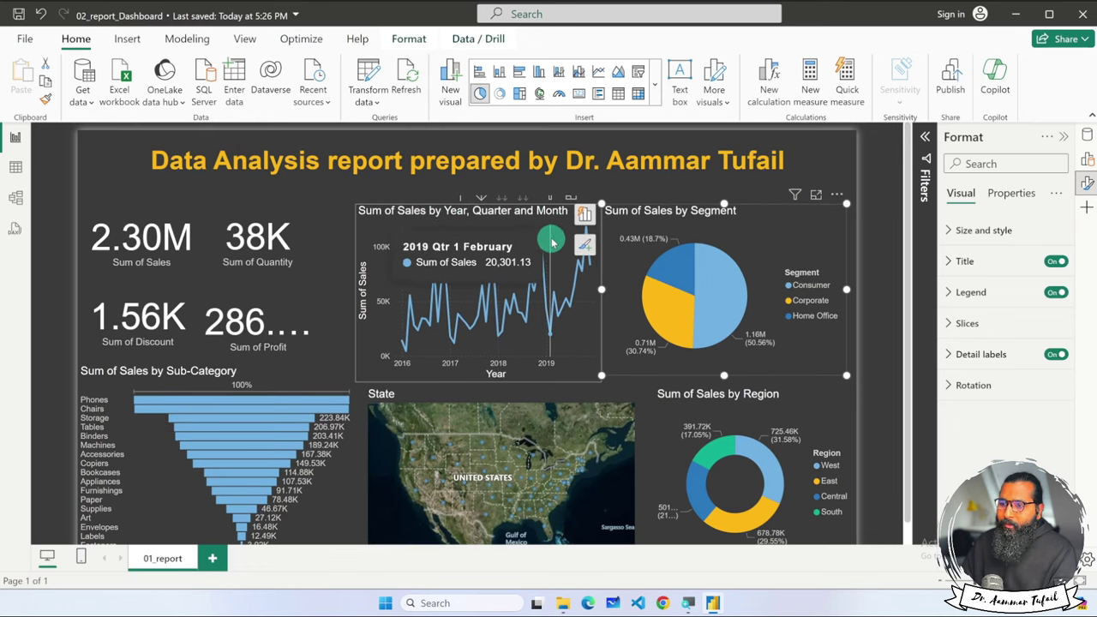
click(356, 216)
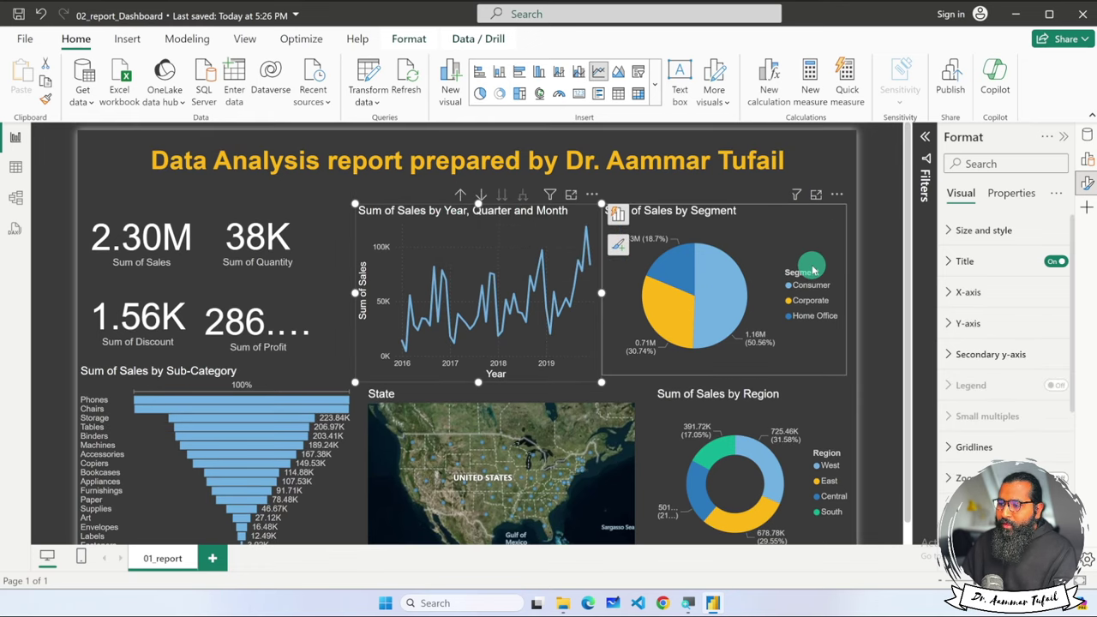
click(1085, 135)
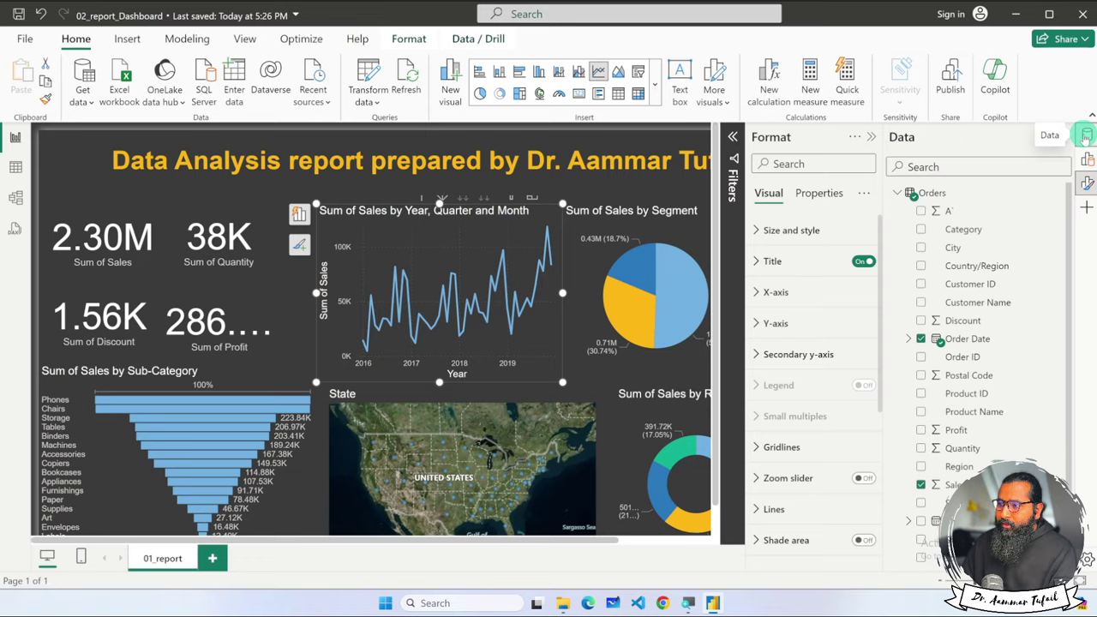
click(1085, 137)
click(1085, 161)
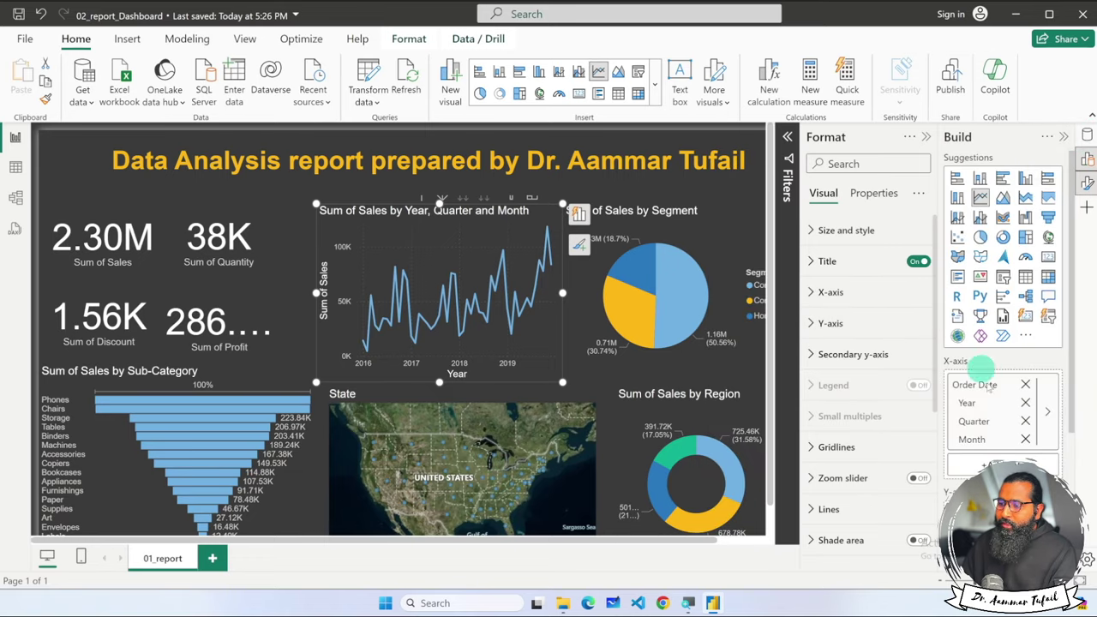
click(1023, 438)
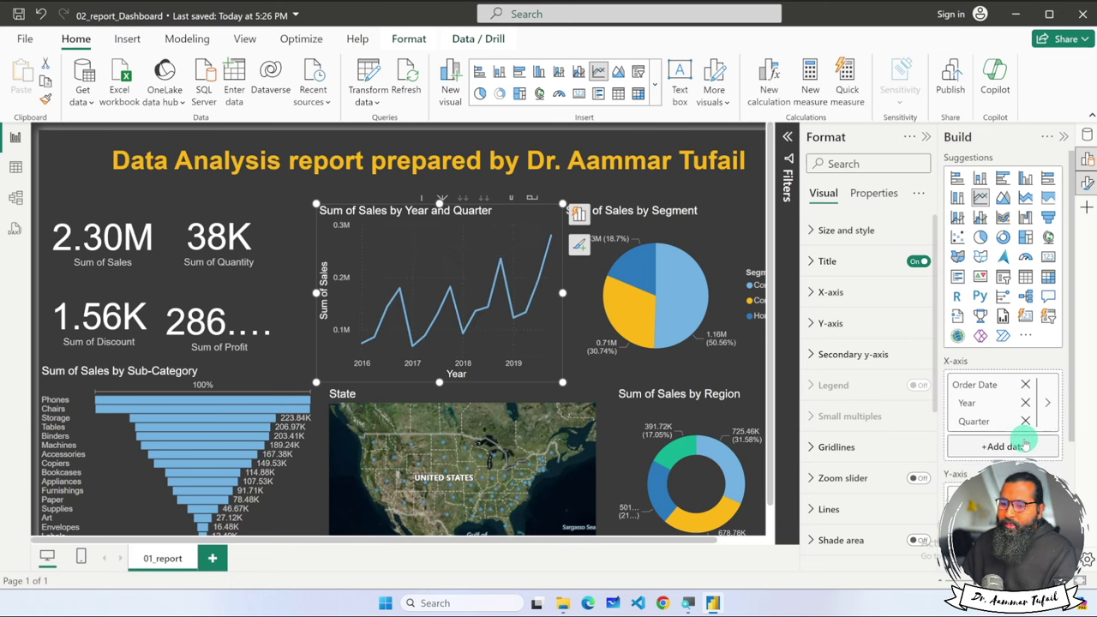
click(1024, 420)
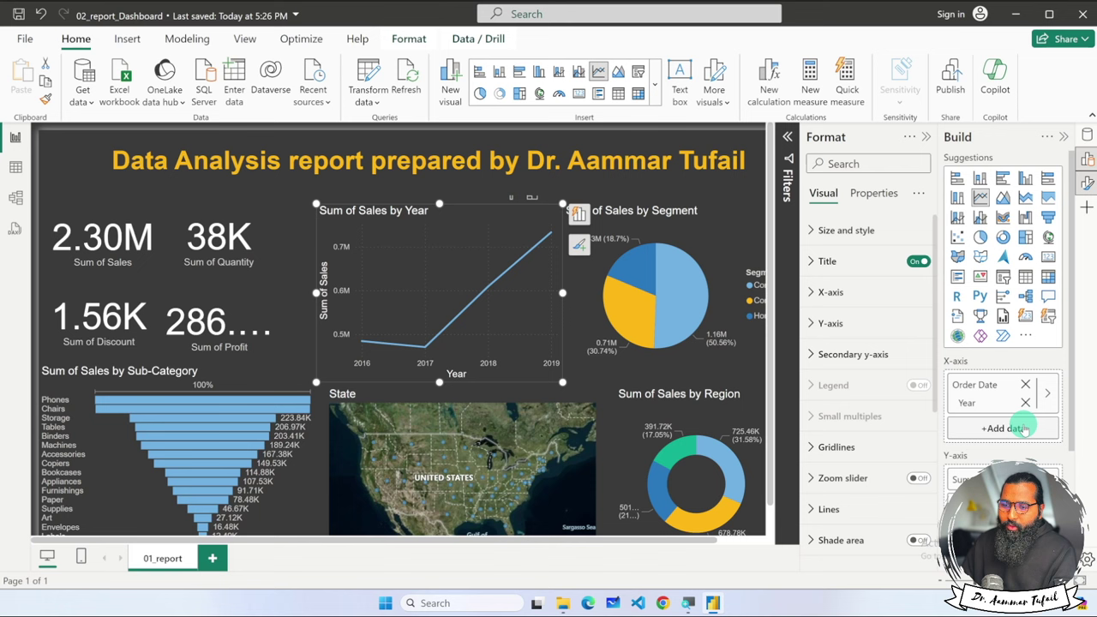
mouse_move(551, 292)
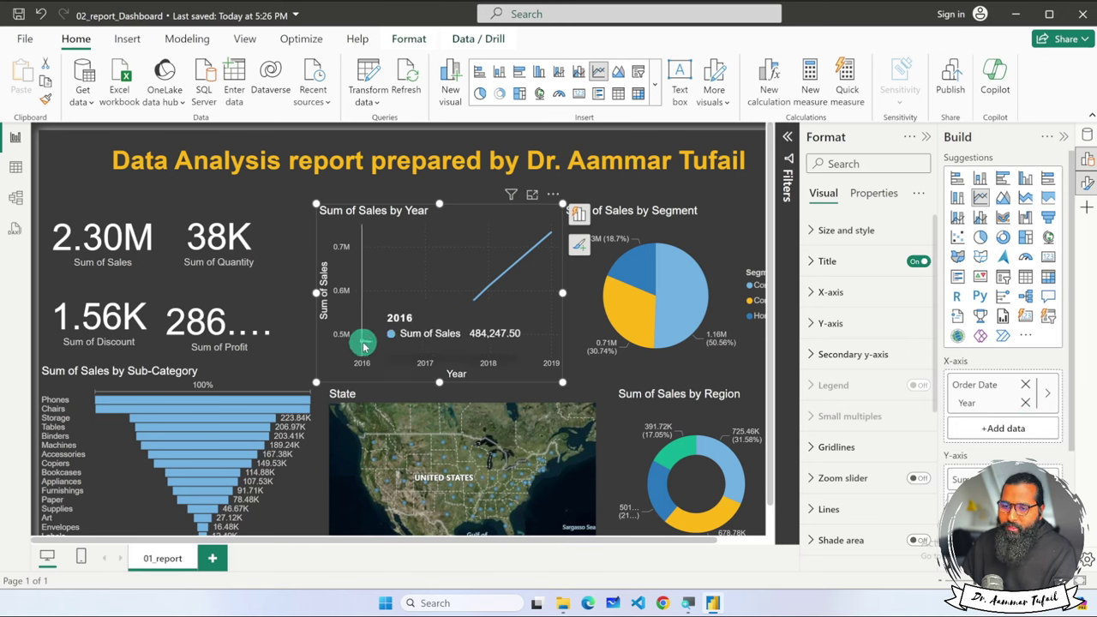
mouse_move(487, 307)
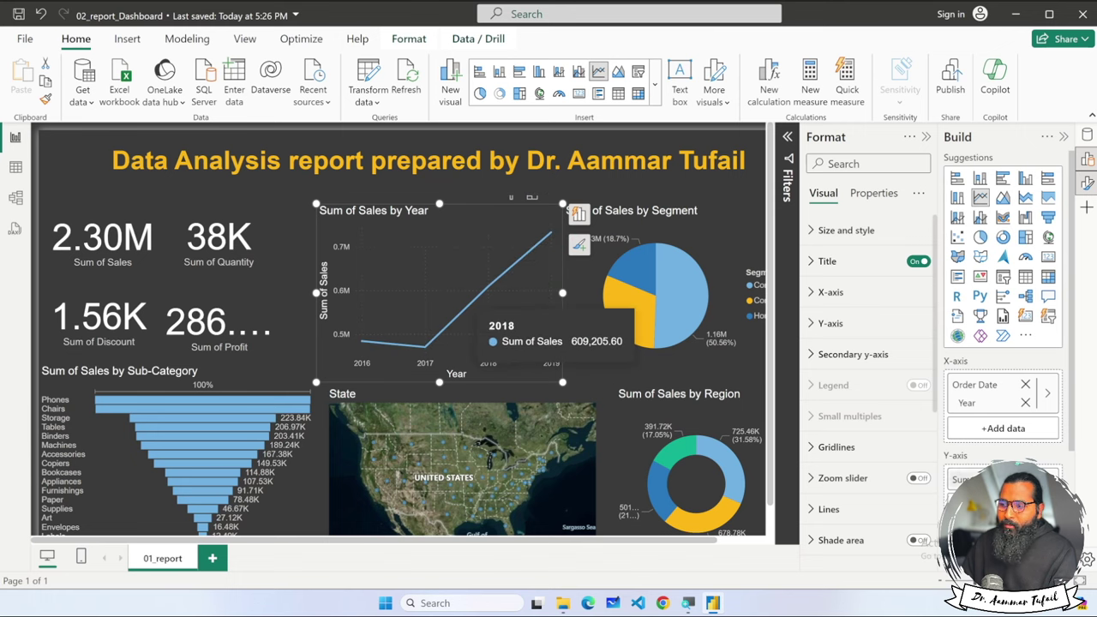
click(1047, 394)
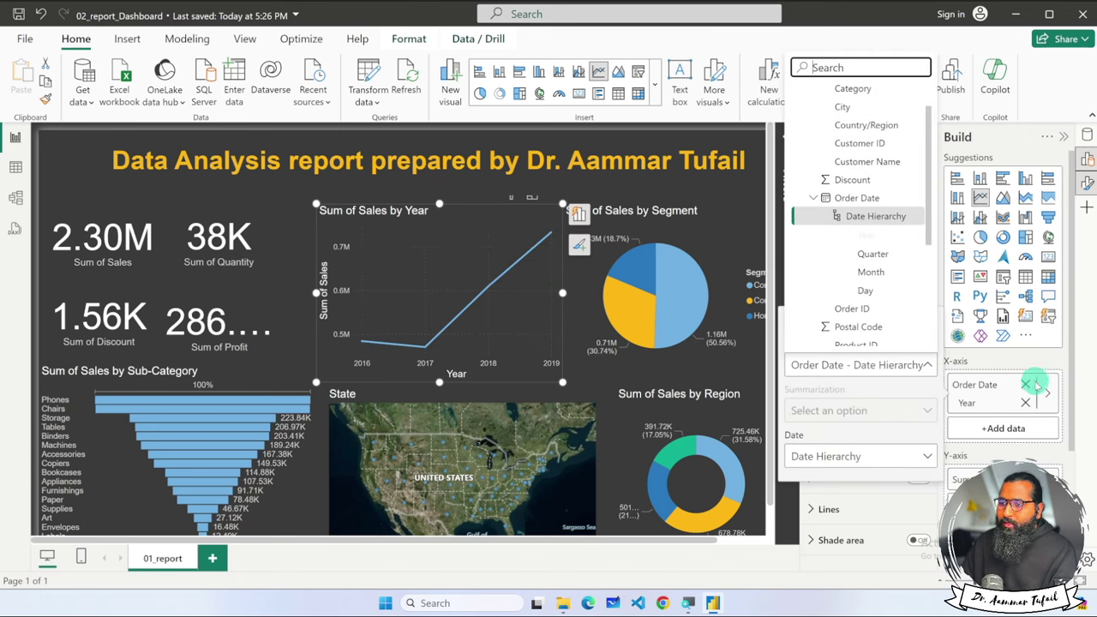
click(809, 198)
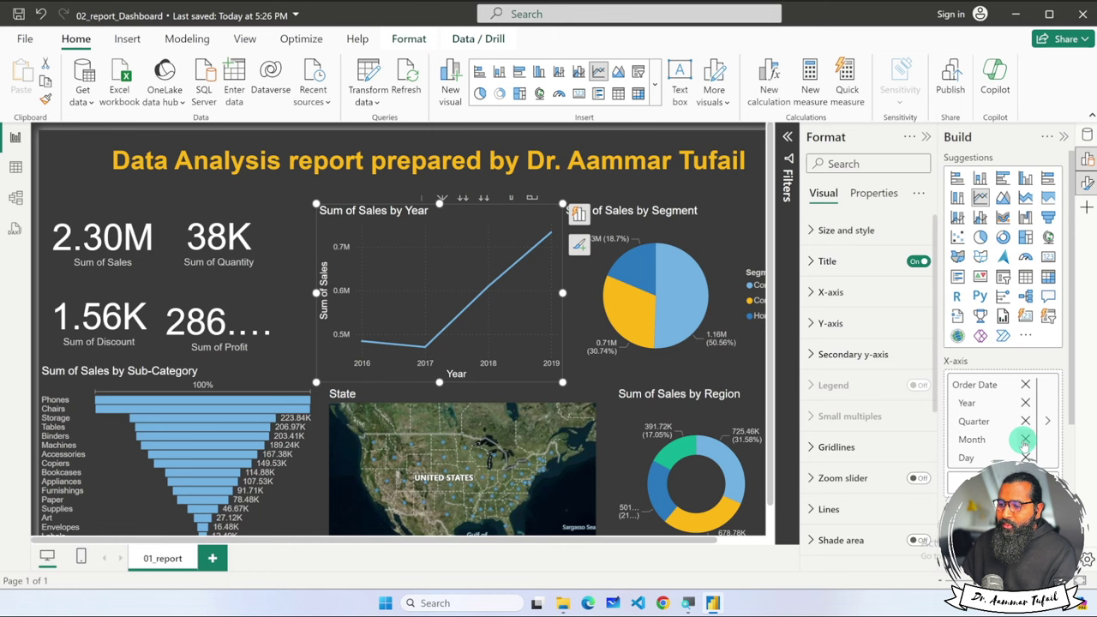
click(1024, 455)
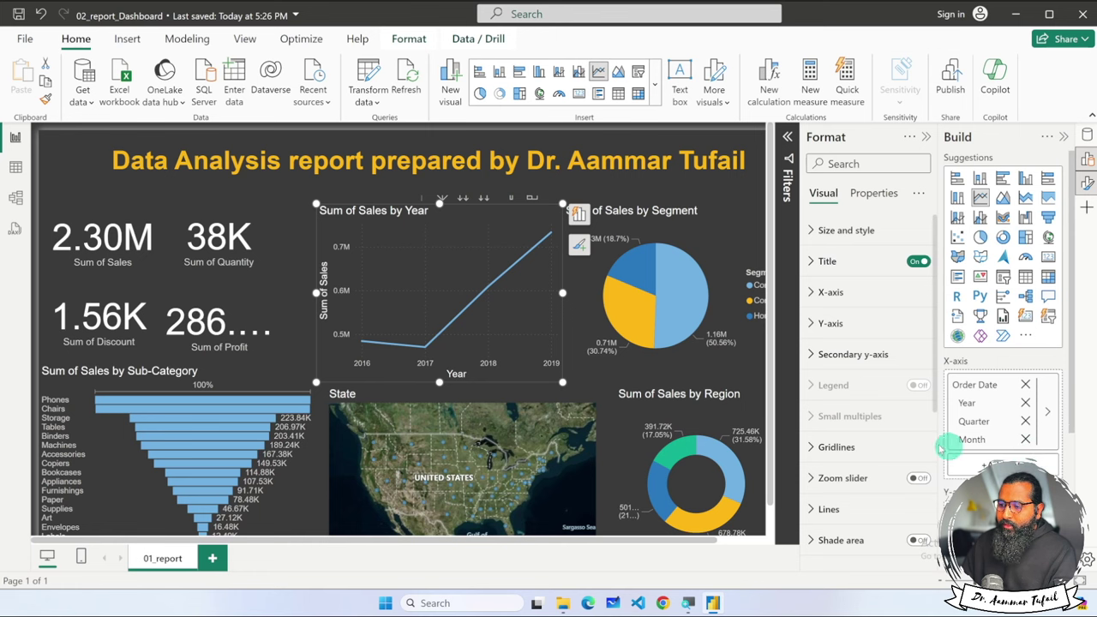
click(301, 226)
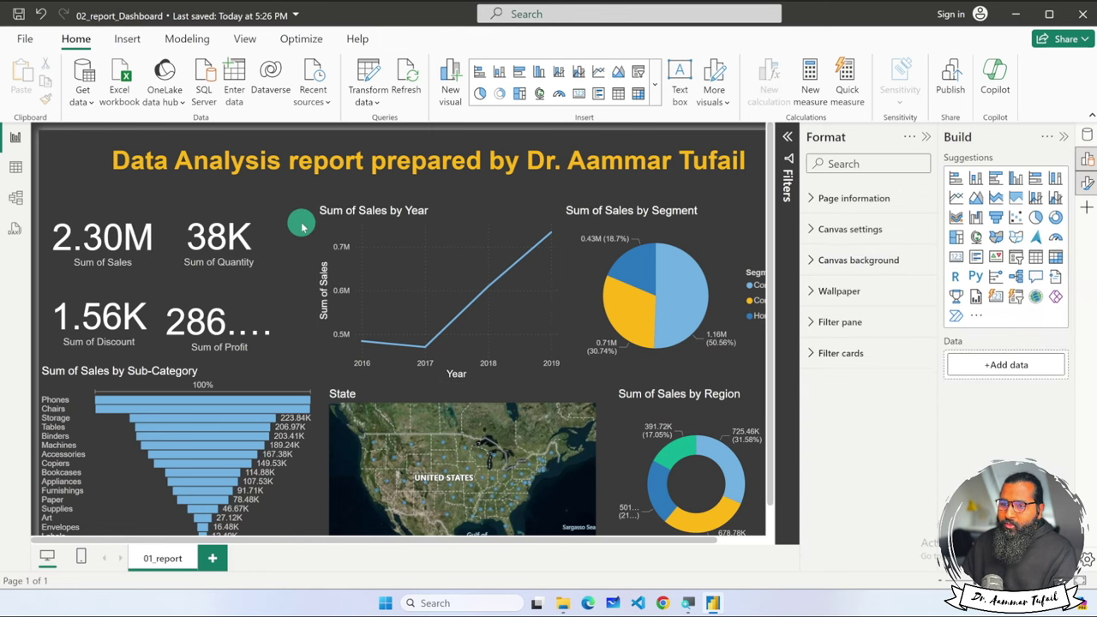
key(ctrl+z)
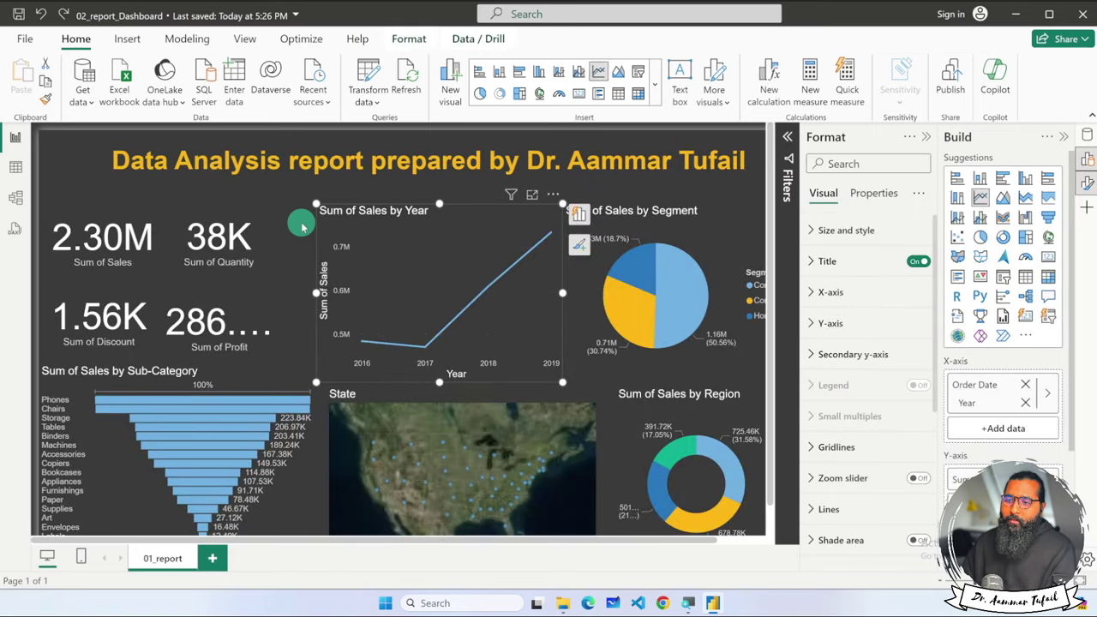
key(ctrl+y)
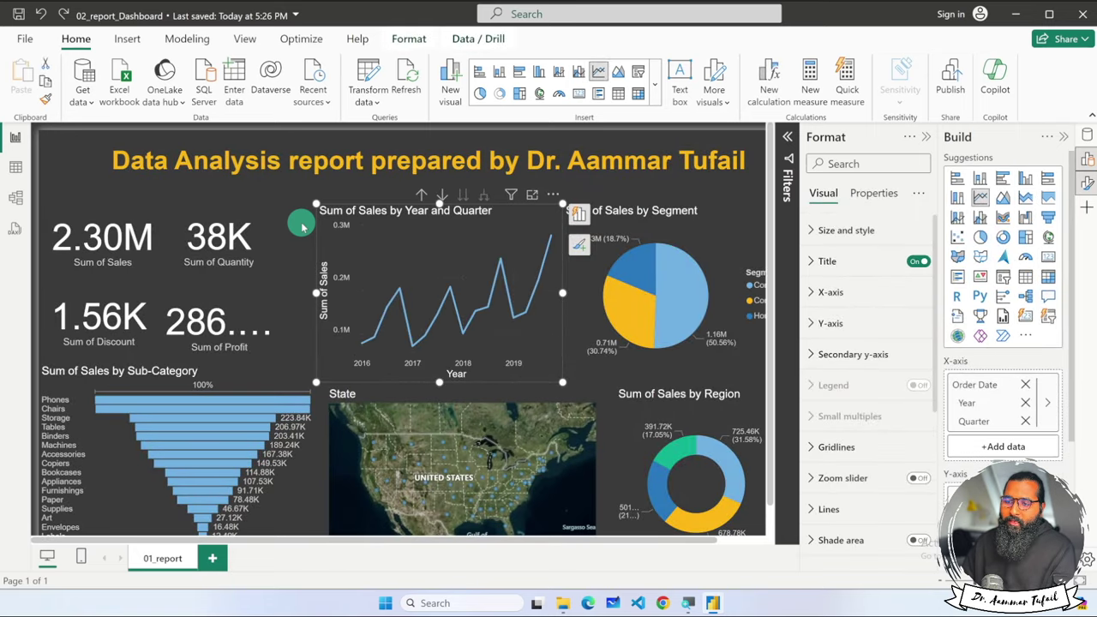
key(ctrl+y)
key(ctrl+z)
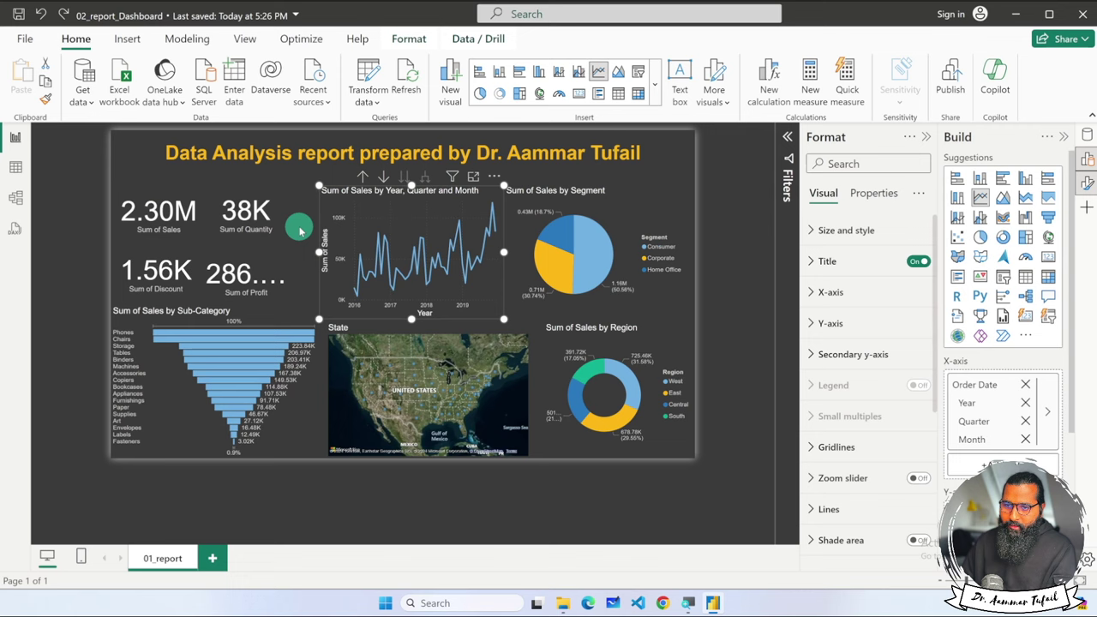
key(ctrl+y)
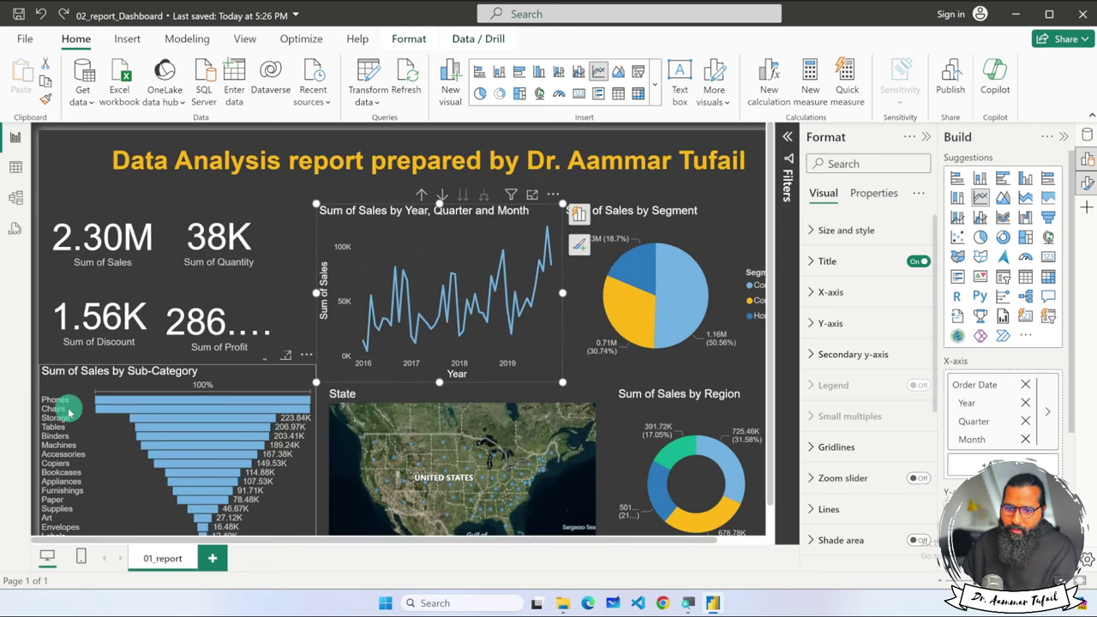
Cross-filter the dashboard through the Chairs, Storage, Phones and Labels funnel bars
click(105, 411)
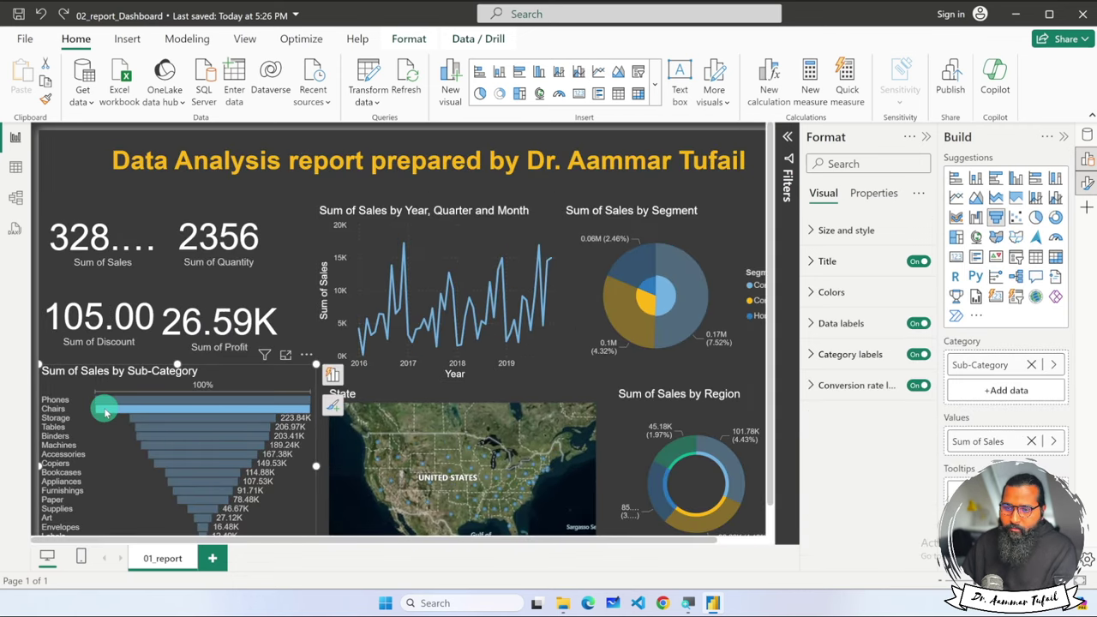
click(129, 419)
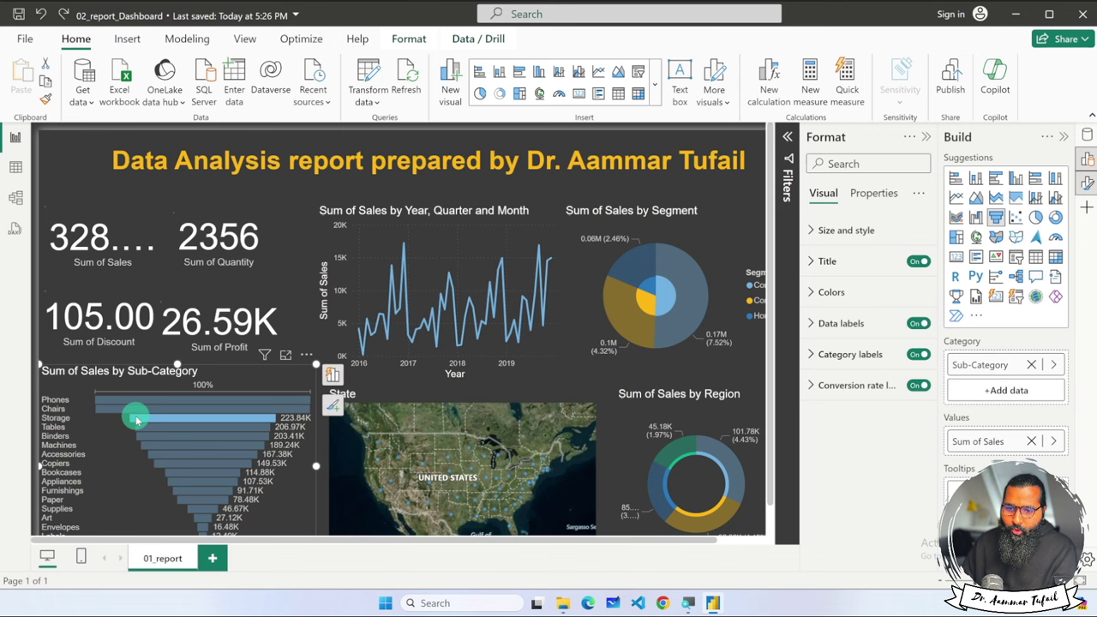
click(133, 403)
scroll(132, 398, down, 1)
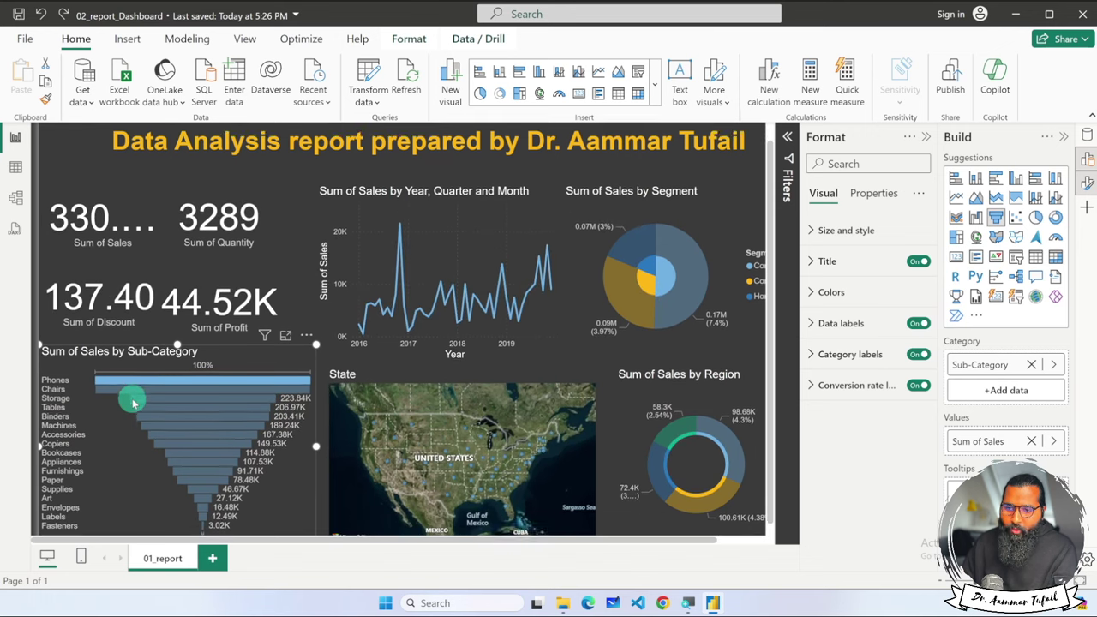
click(193, 501)
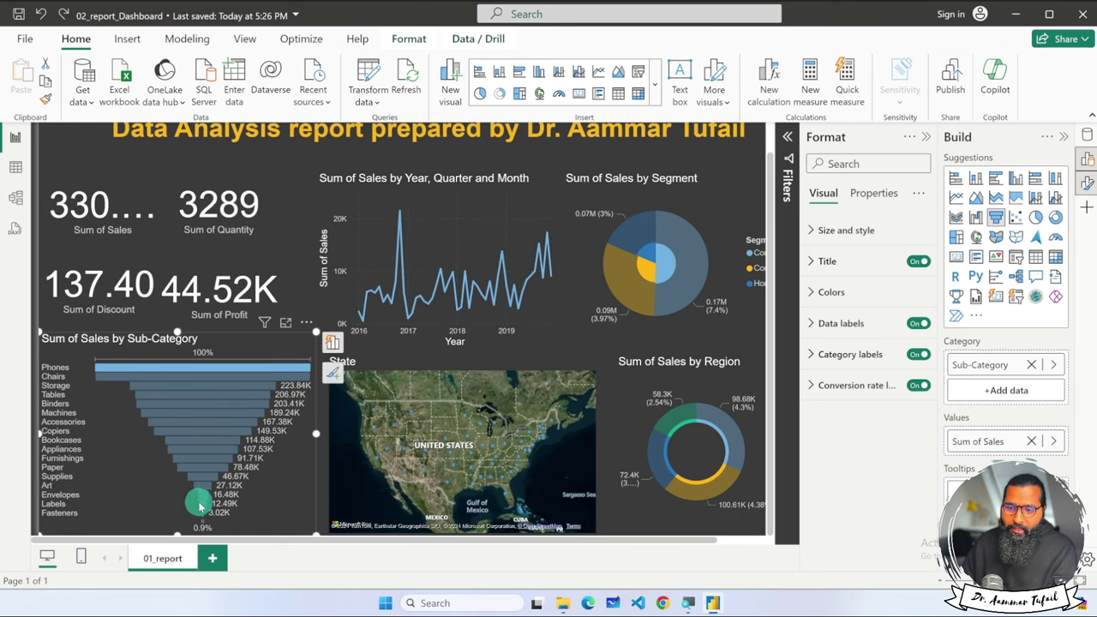
click(200, 506)
Cross-filter by Bookcases and Appliances, ending on Furnishings with 91.71K sales and 3563 quantity
scroll(205, 477, up, 3)
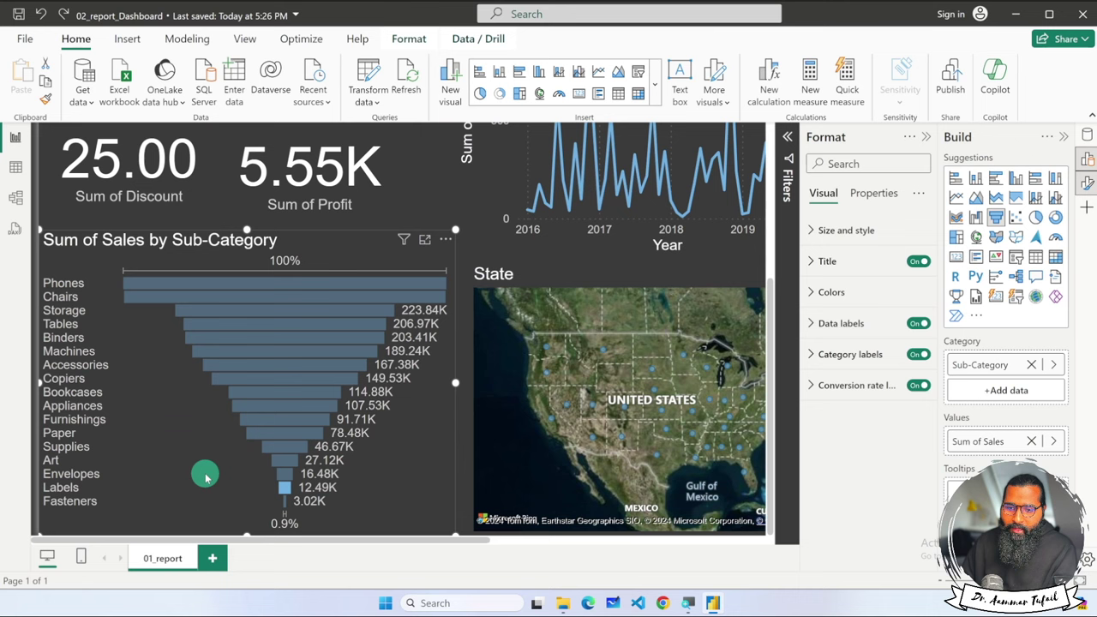
click(255, 391)
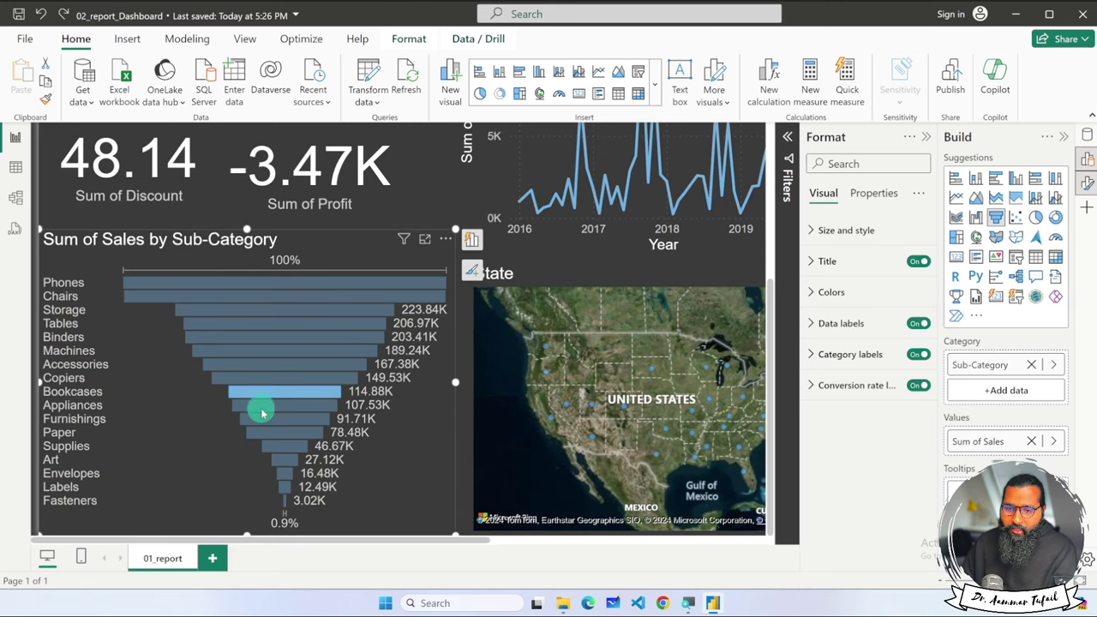
click(263, 411)
click(267, 423)
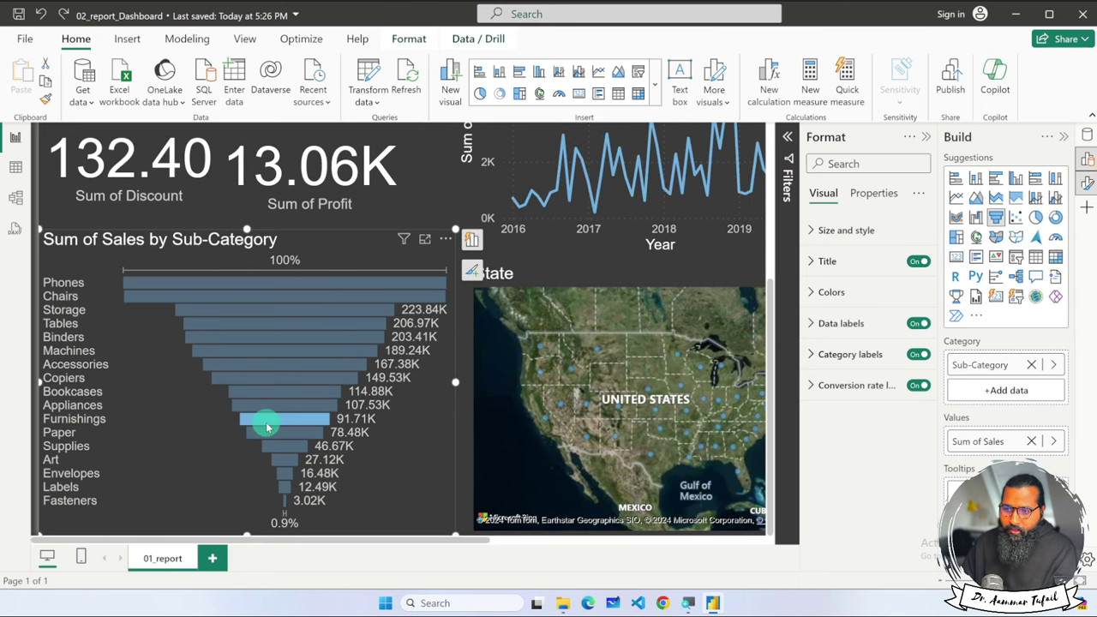
scroll(266, 426, down, 2)
scroll(270, 423, down, 3)
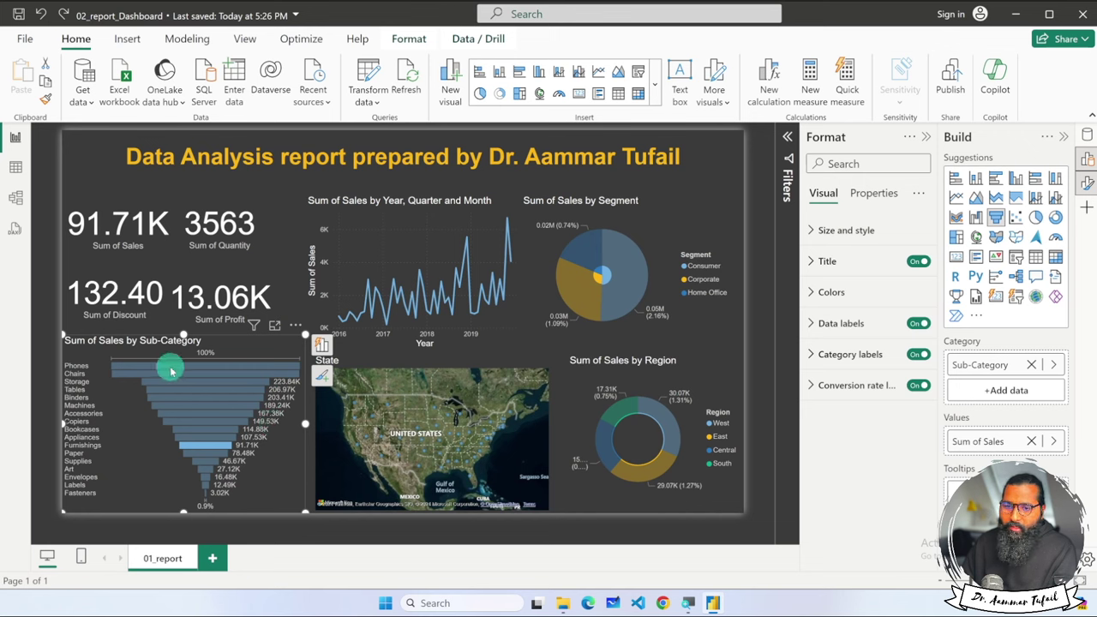
click(716, 157)
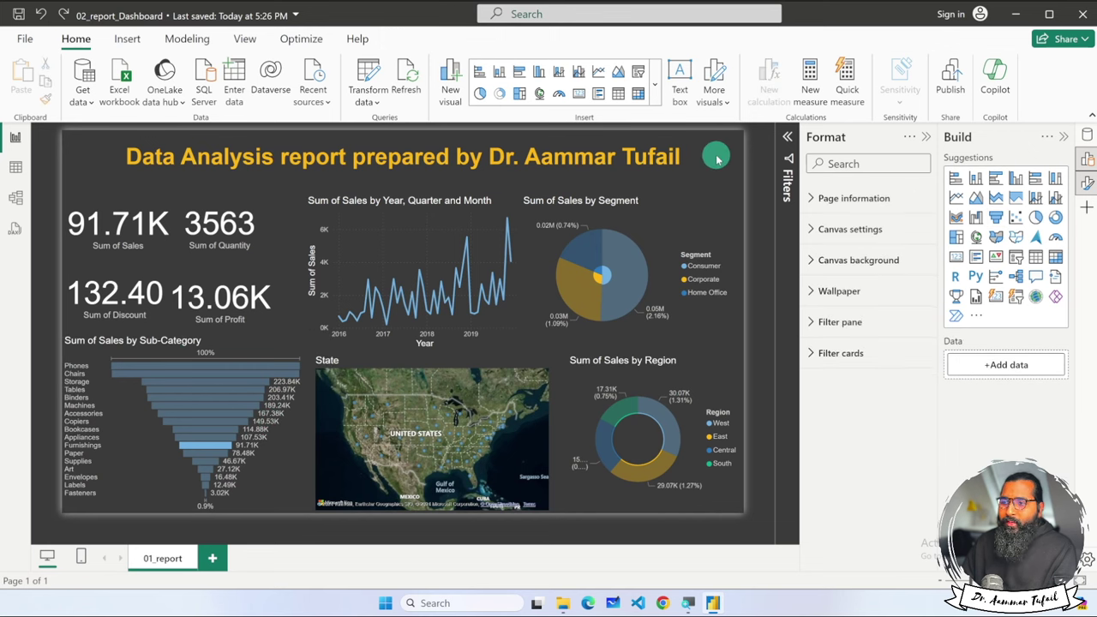
Filter by a Segment pie slice, clear it back to 2.30M totals, and save the report
click(637, 273)
click(598, 262)
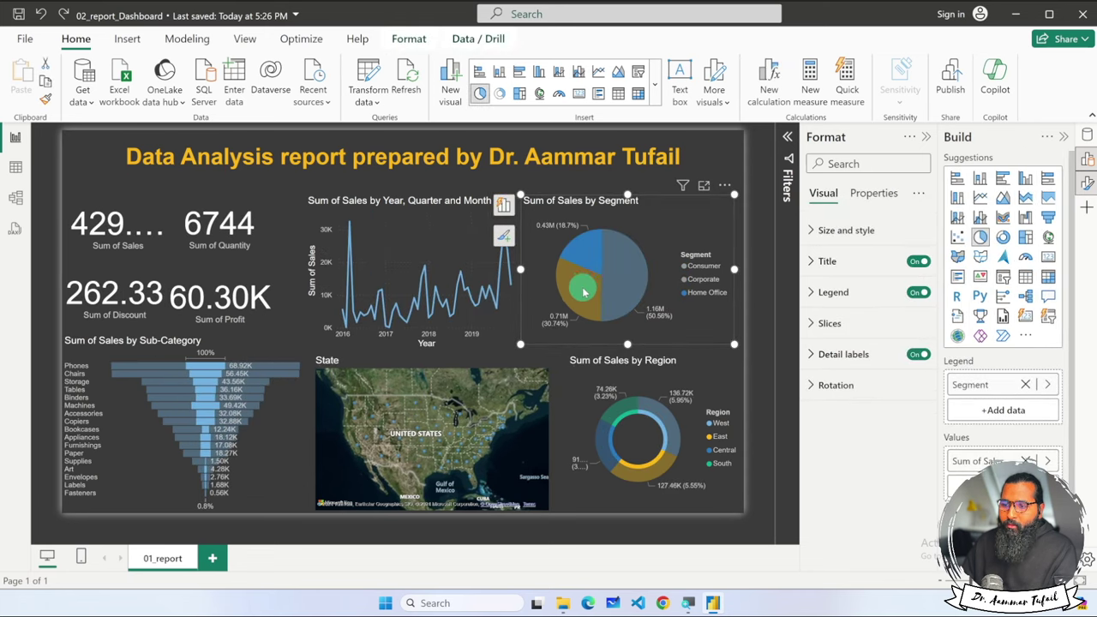
click(644, 330)
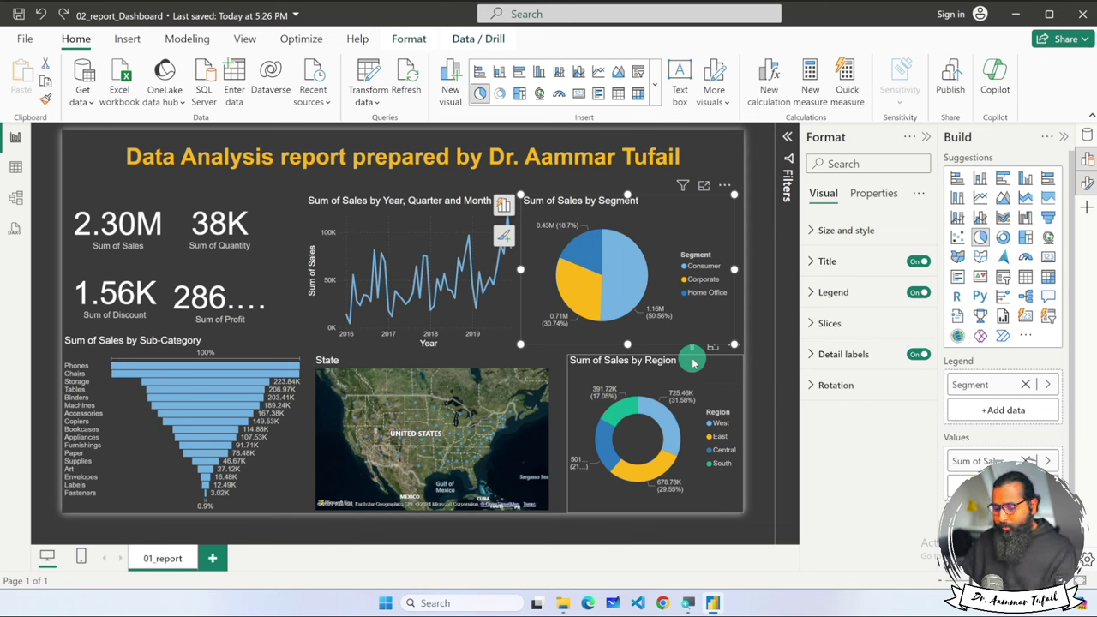
key(ctrl+s)
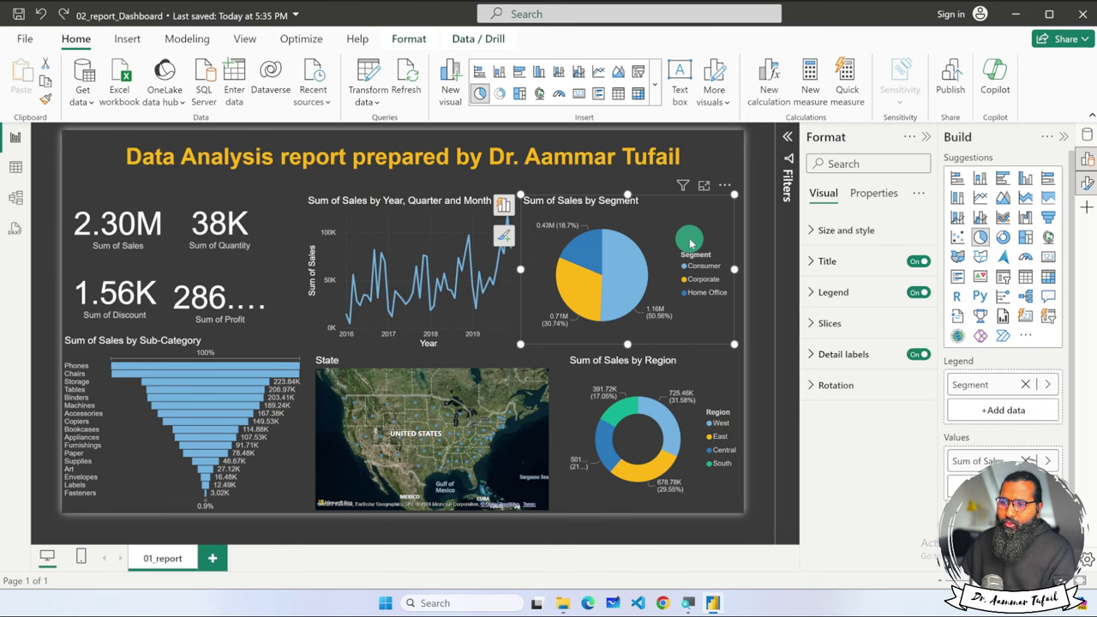
Collapse the Data, Format and Build panes so only the report page is visible
click(718, 150)
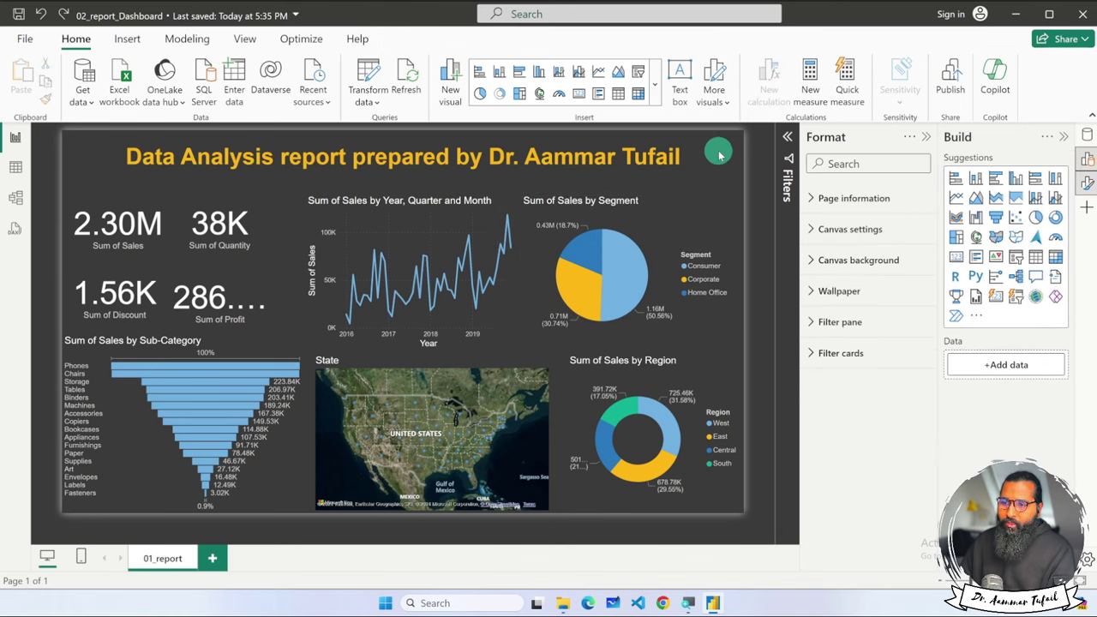
click(613, 151)
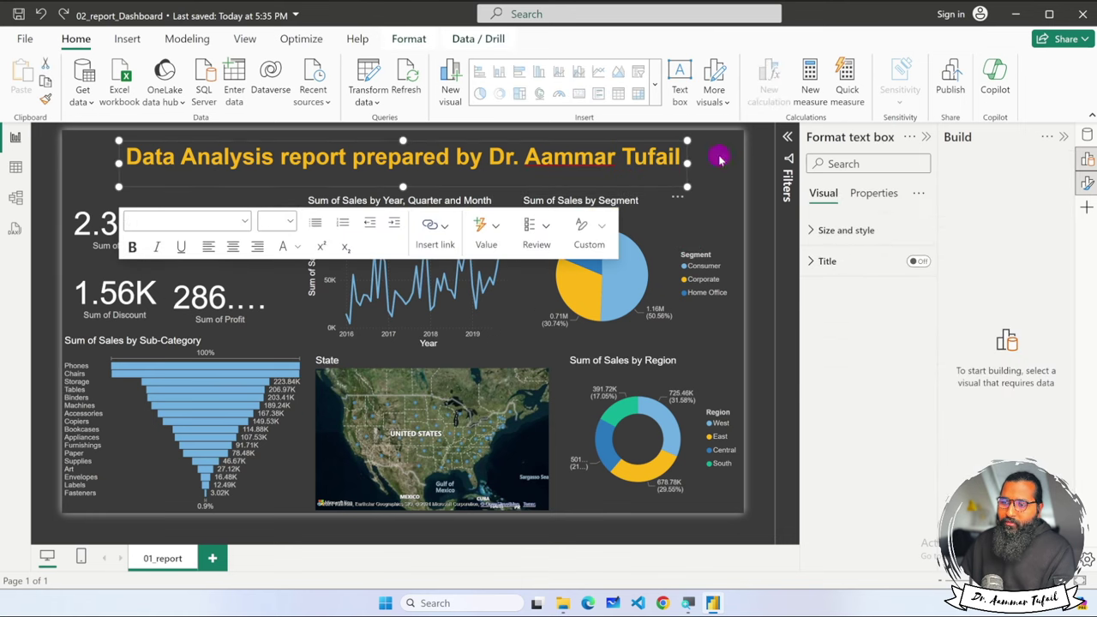
click(720, 158)
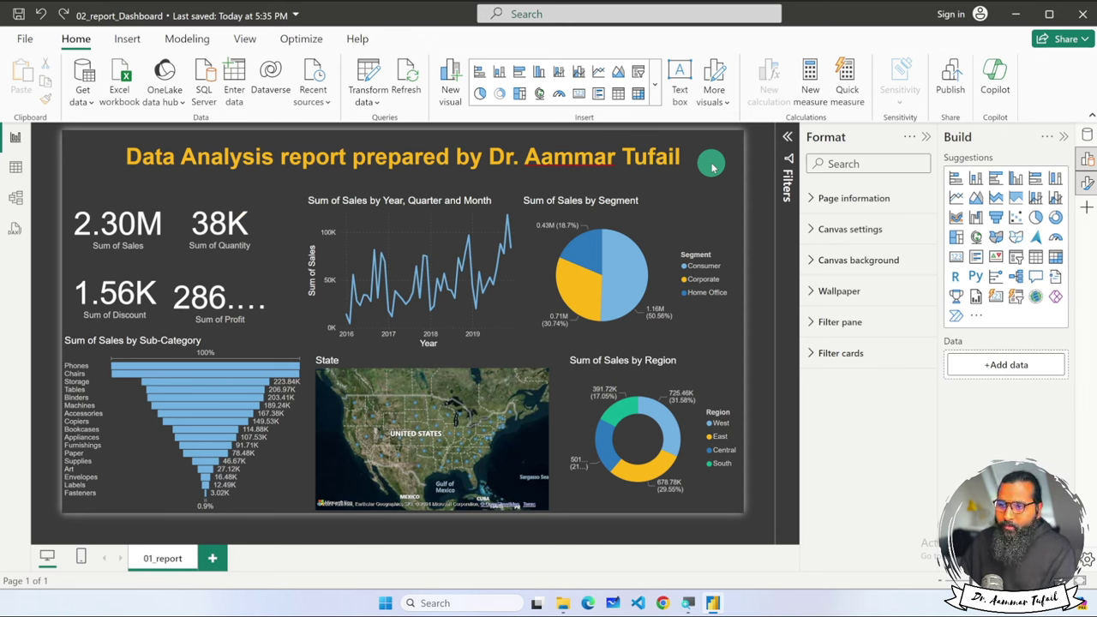
click(1086, 136)
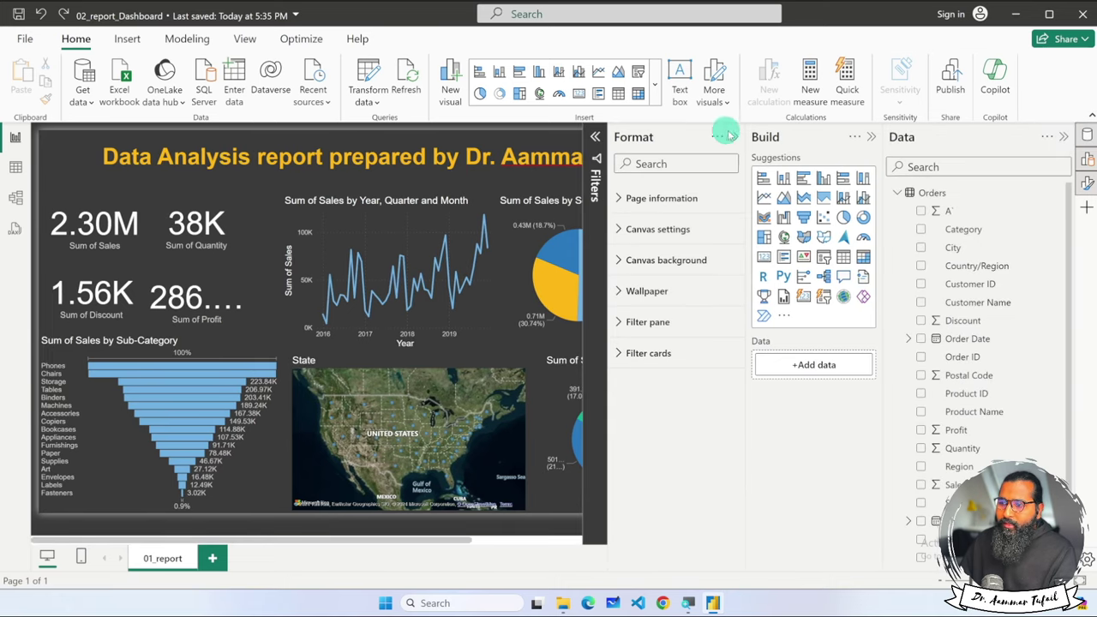
click(1063, 137)
click(925, 138)
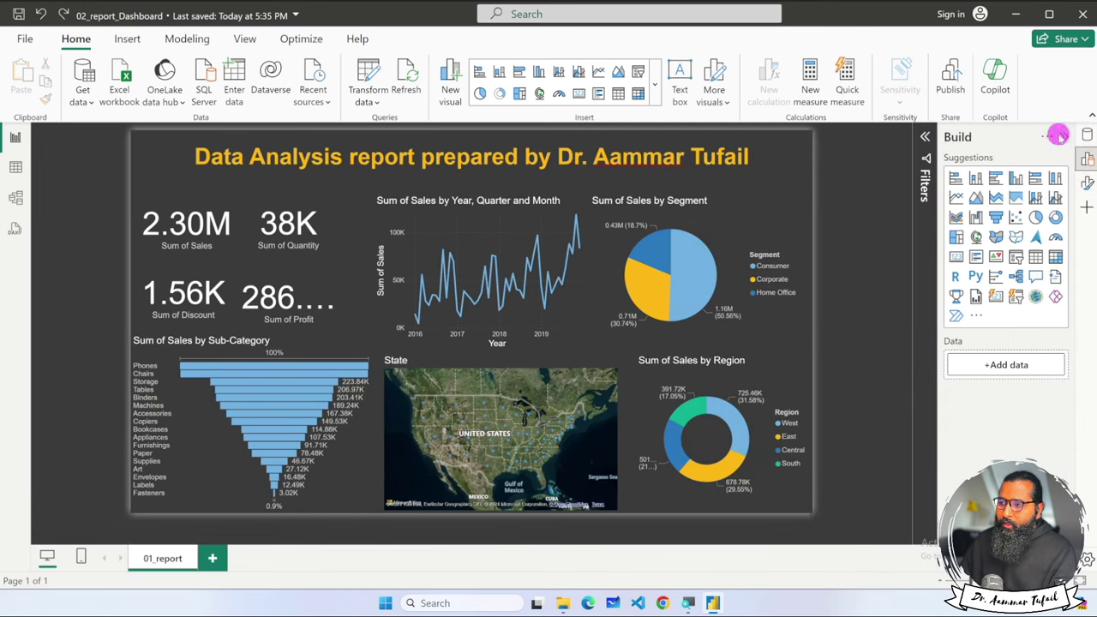
click(1060, 137)
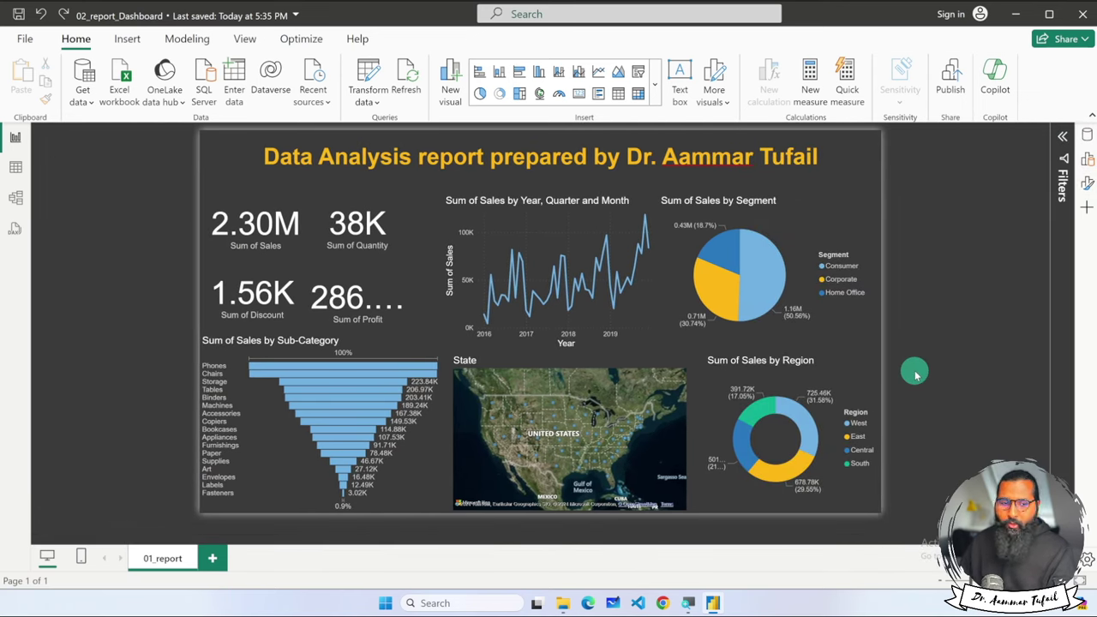